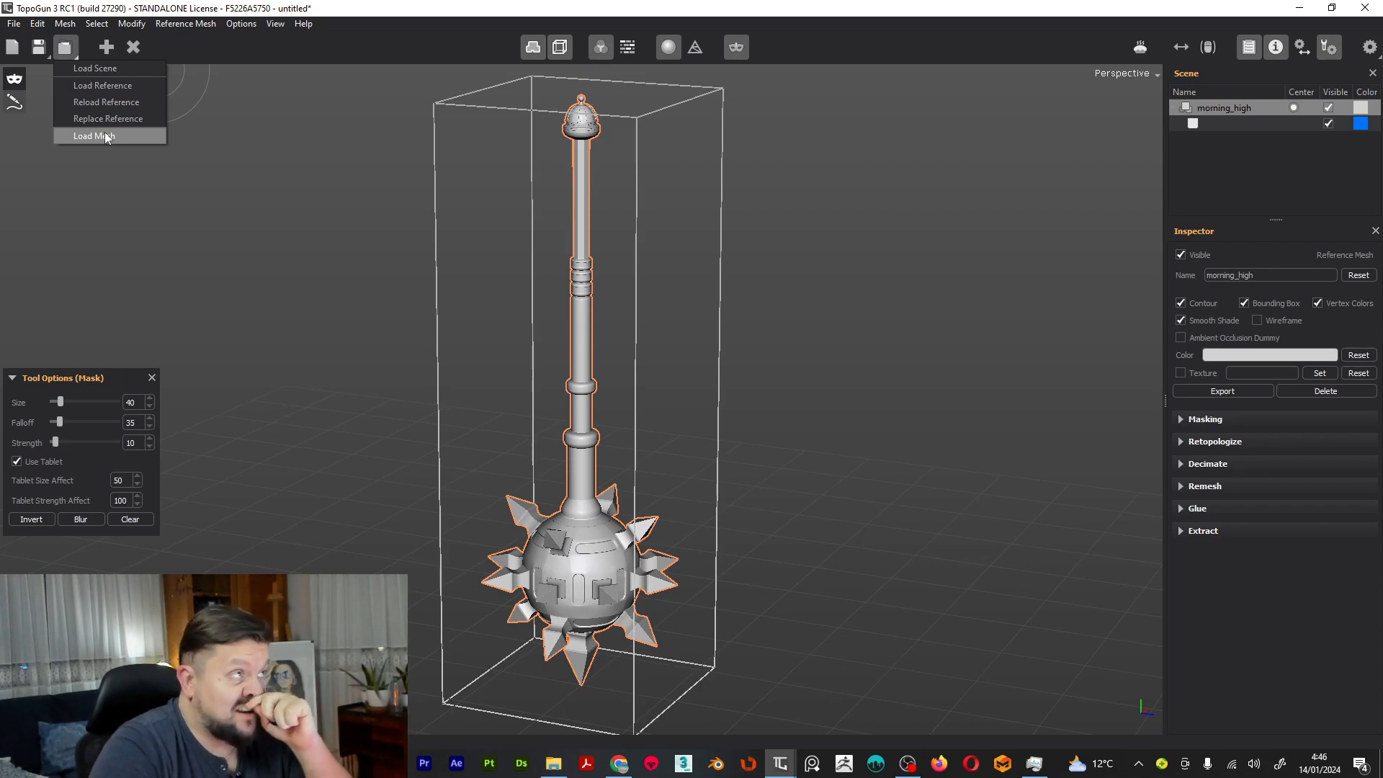
Draw short guide lines around the flared collar where the handle meets the mace head, and apply Weld
click(239, 171)
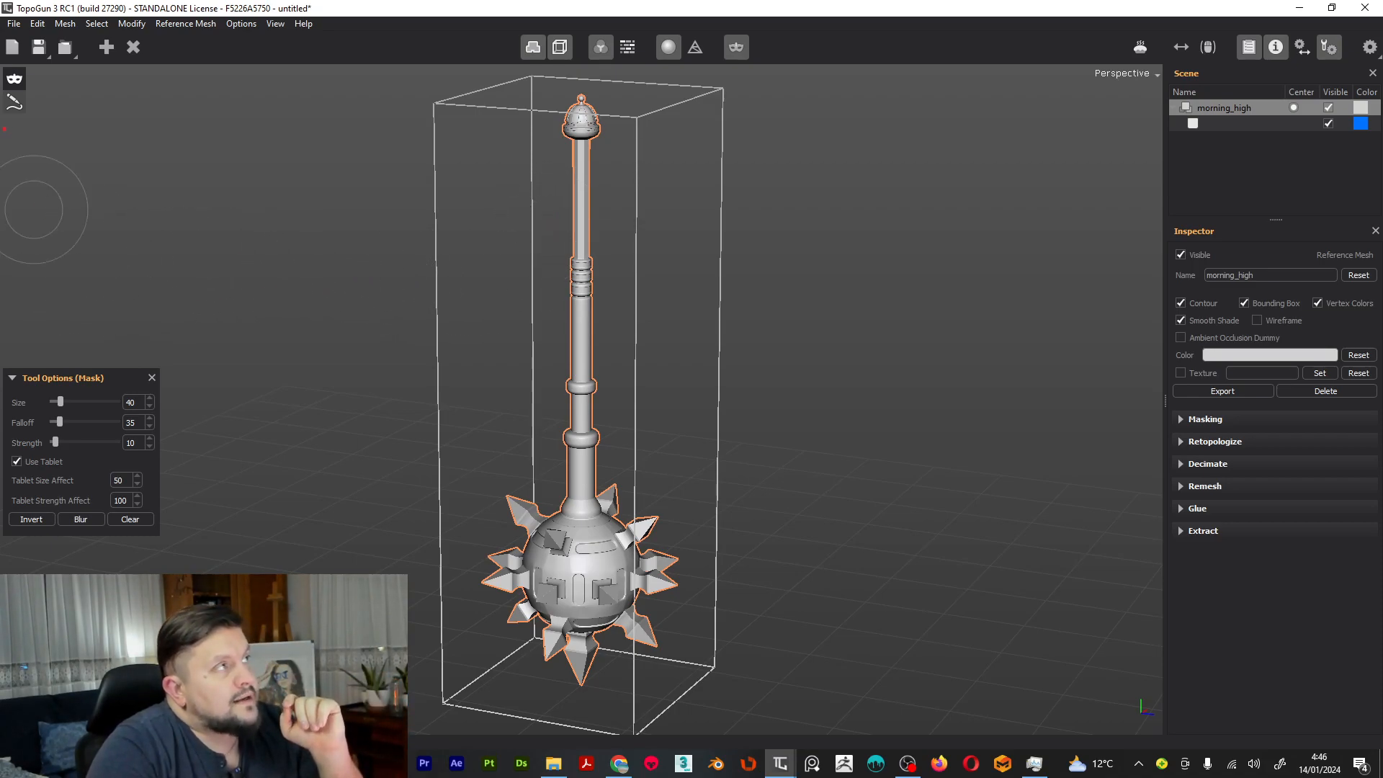
scroll(34, 210, up, 3)
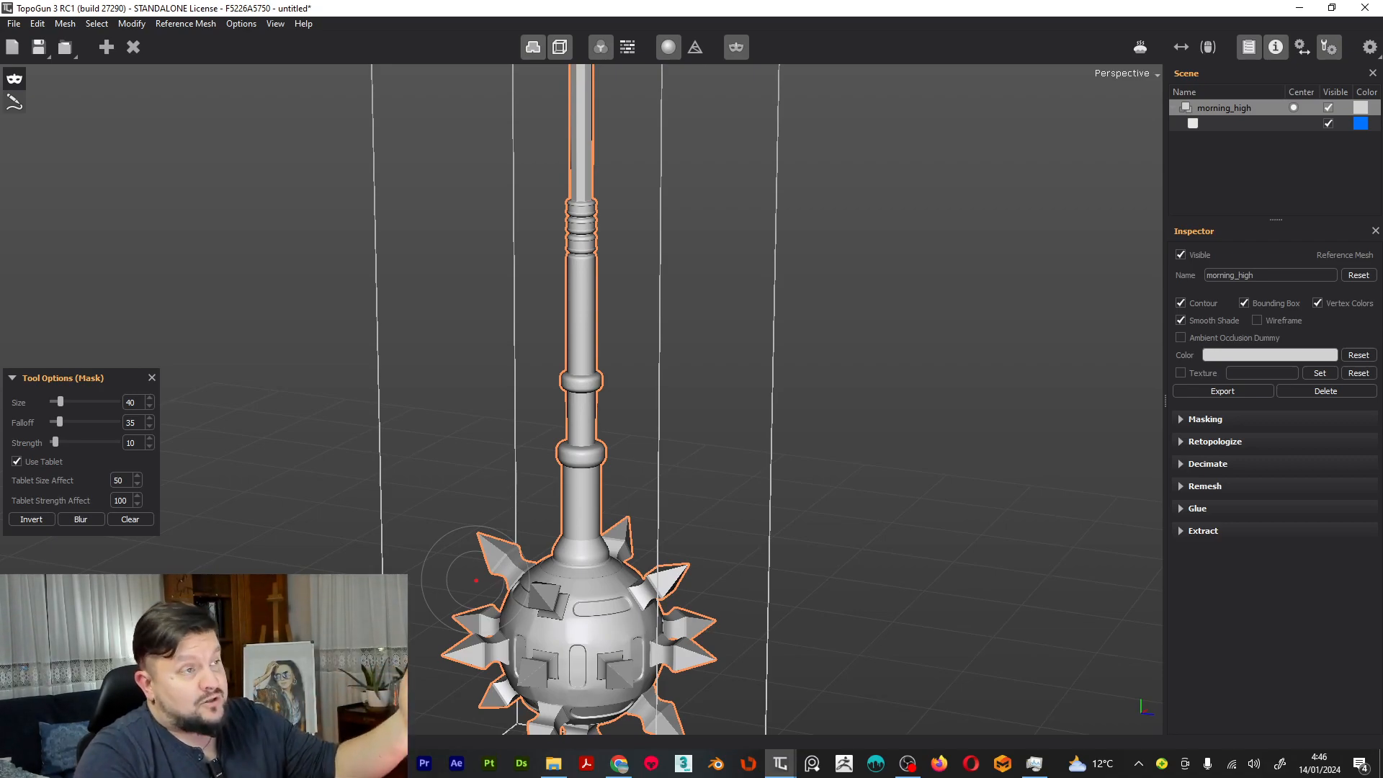
scroll(580, 612, up, 3)
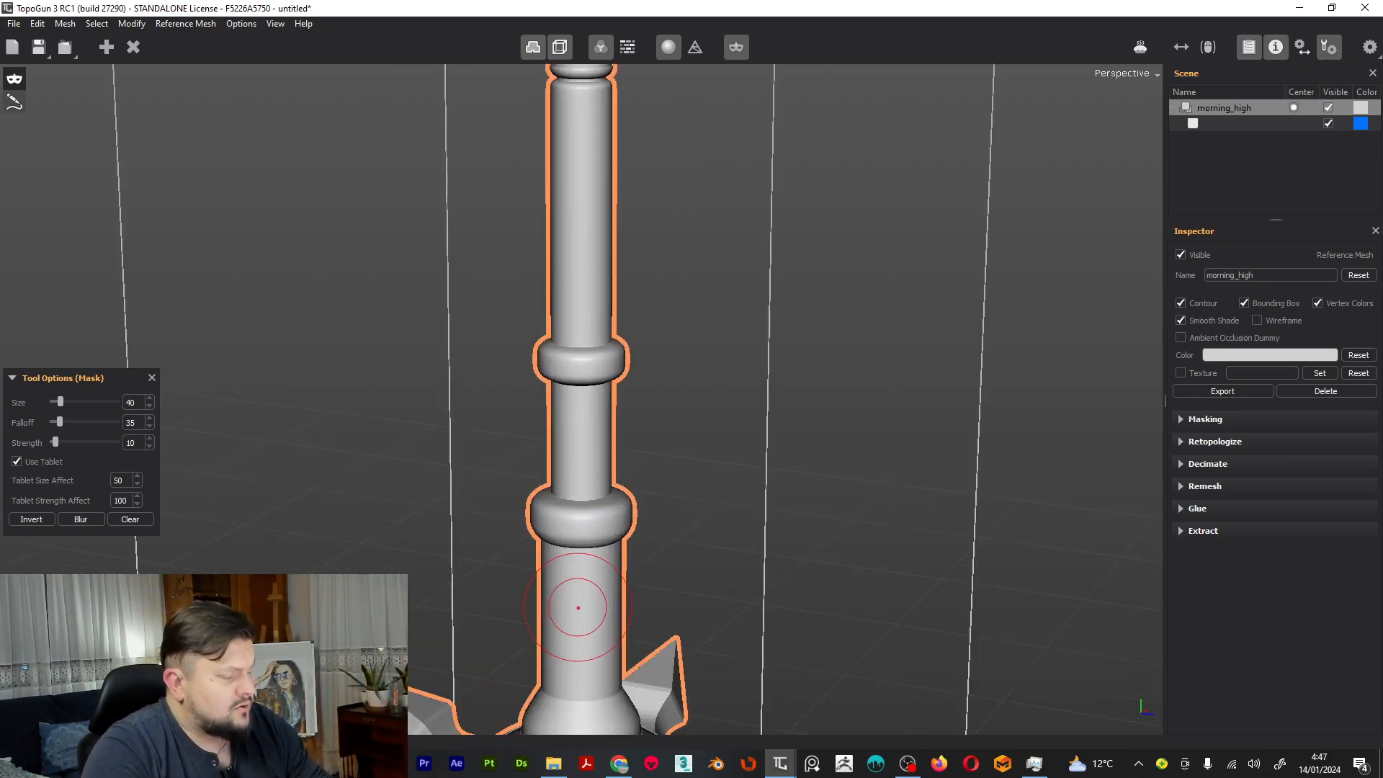
scroll(579, 608, down, 5)
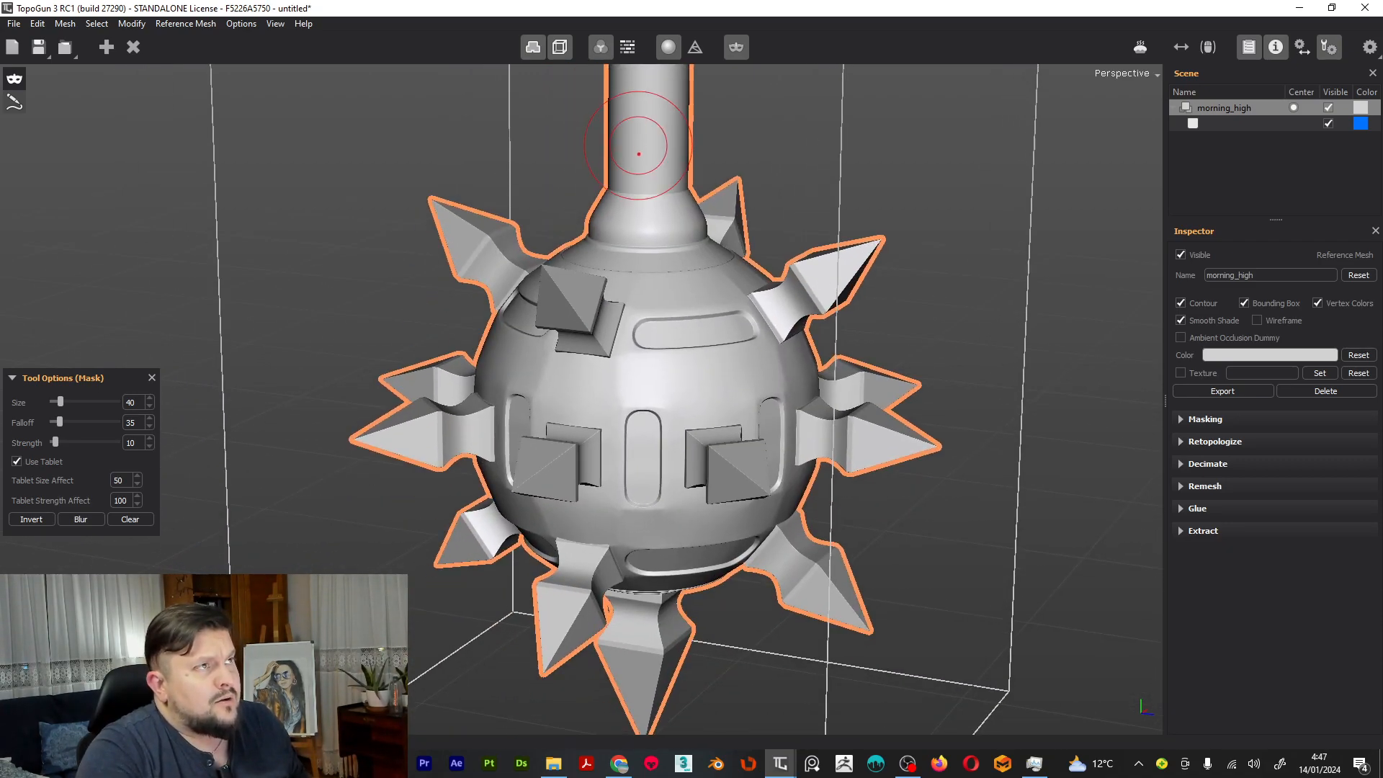
scroll(647, 173, up, 3)
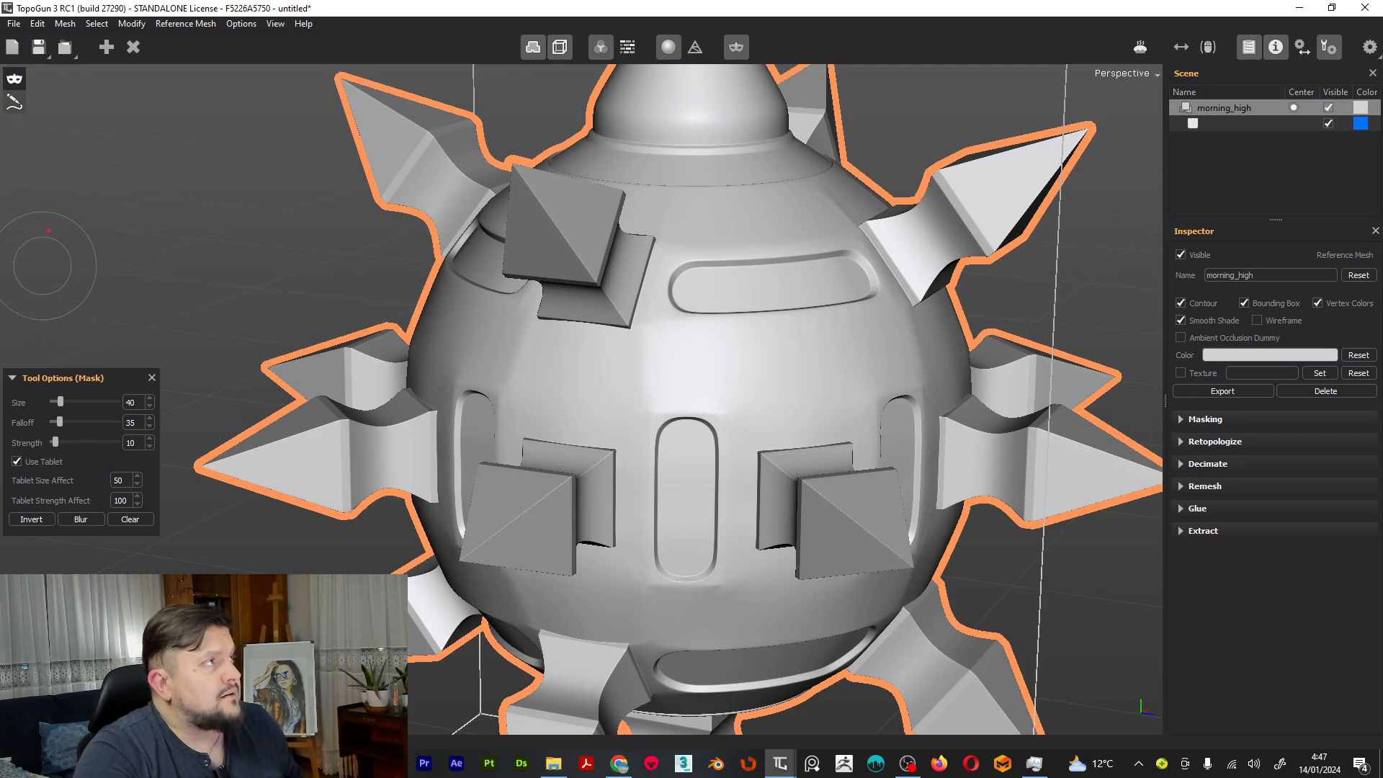
click(14, 101)
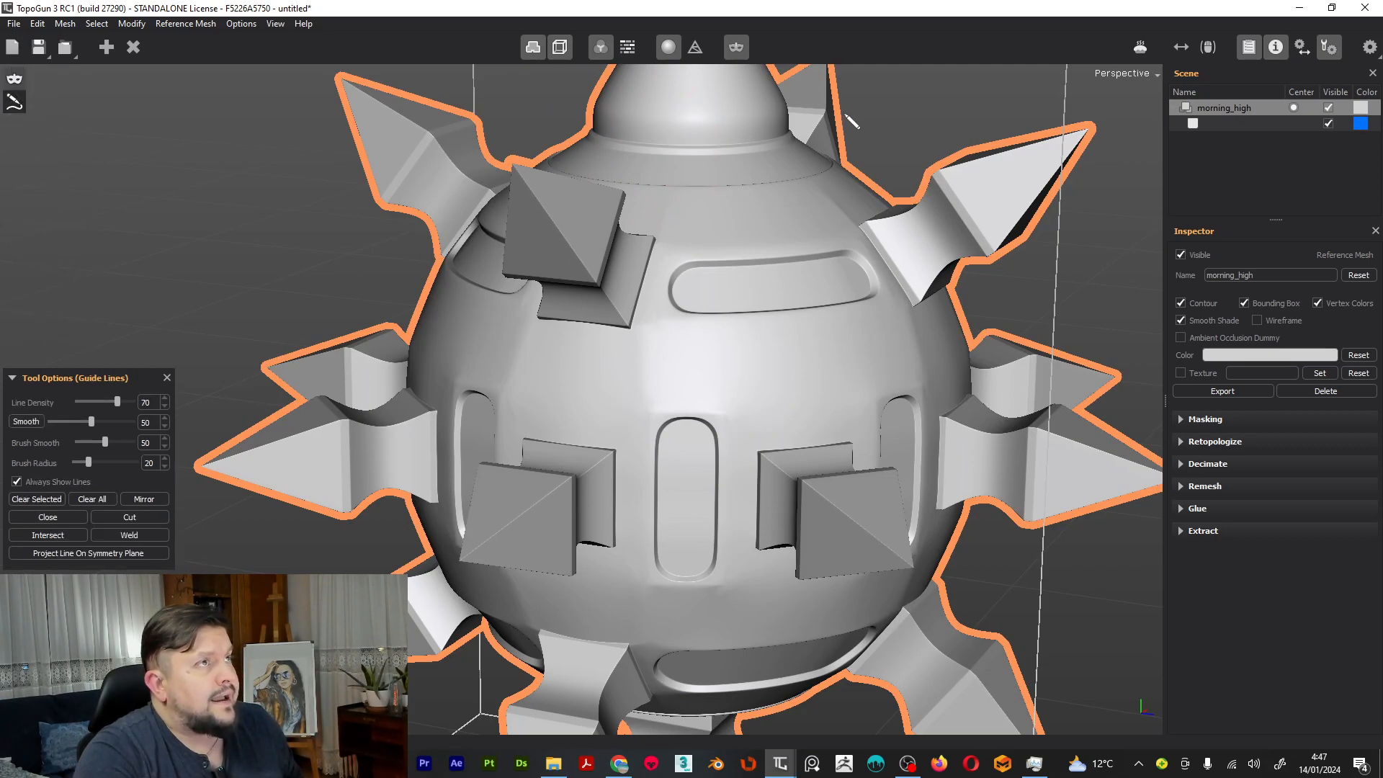
mouse_move(690, 133)
mouse_down()
mouse_move(693, 159)
mouse_move(736, 135)
mouse_move(741, 161)
mouse_move(777, 137)
mouse_move(781, 152)
mouse_up()
mouse_move(631, 123)
mouse_down()
mouse_move(626, 162)
mouse_move(600, 115)
mouse_move(581, 160)
mouse_up()
alt+right_drag(677, 182, 673, 214)
alt+middle_drag(695, 169, 745, 336)
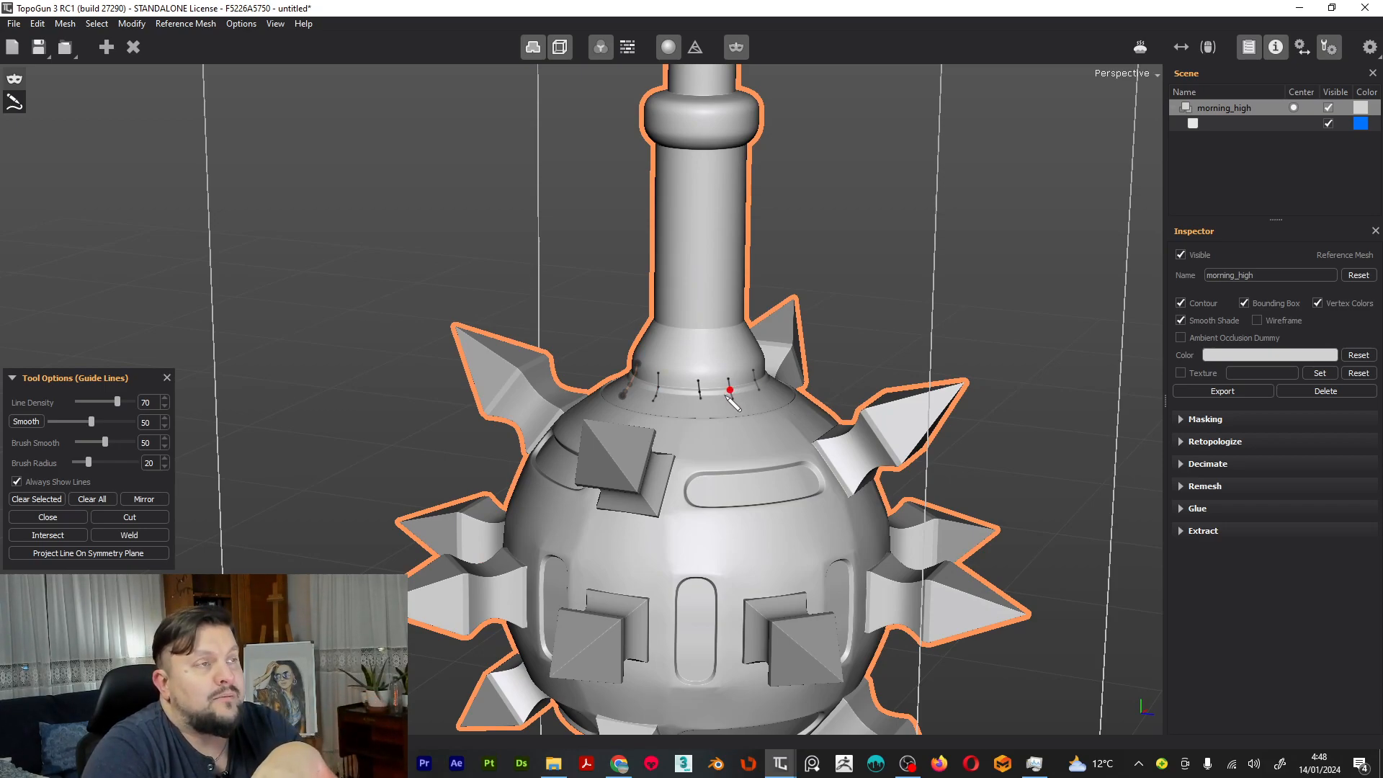
key(w)
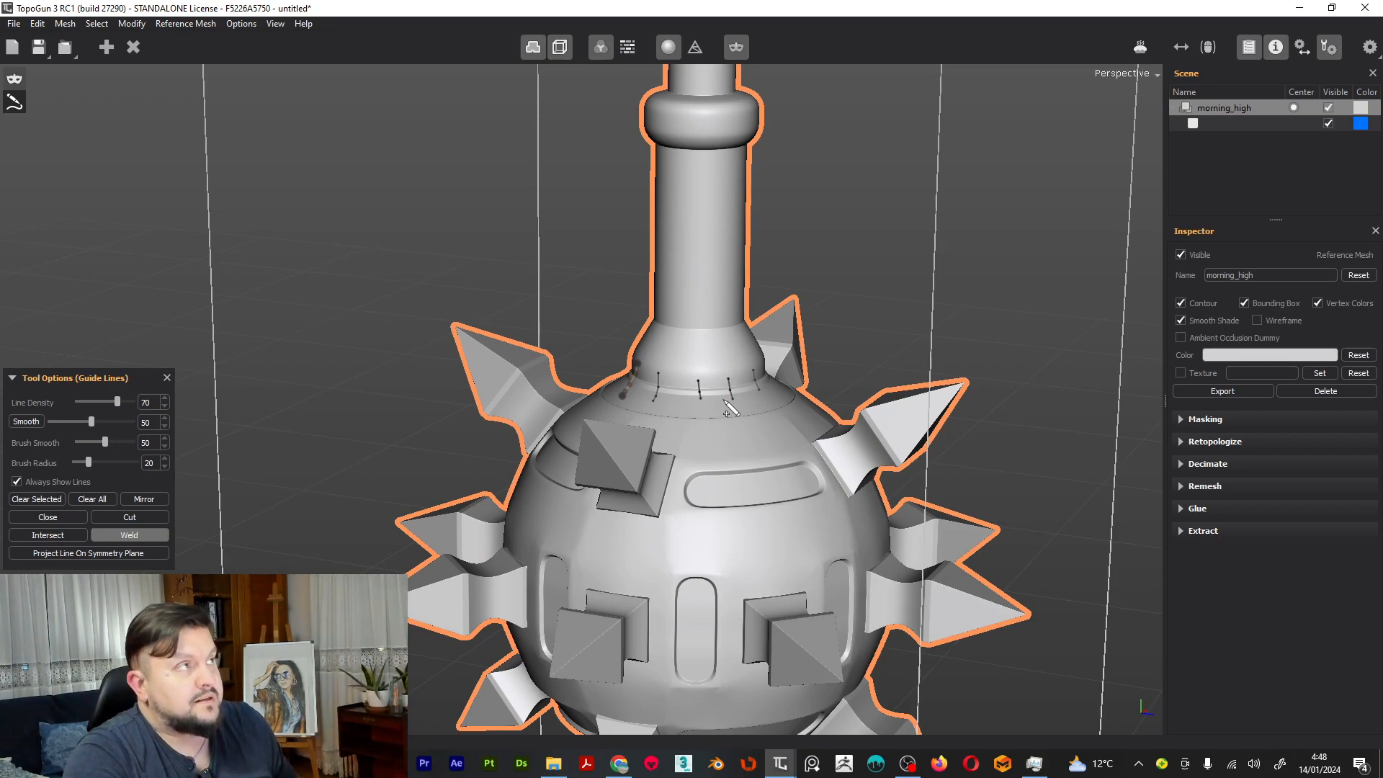
key(w)
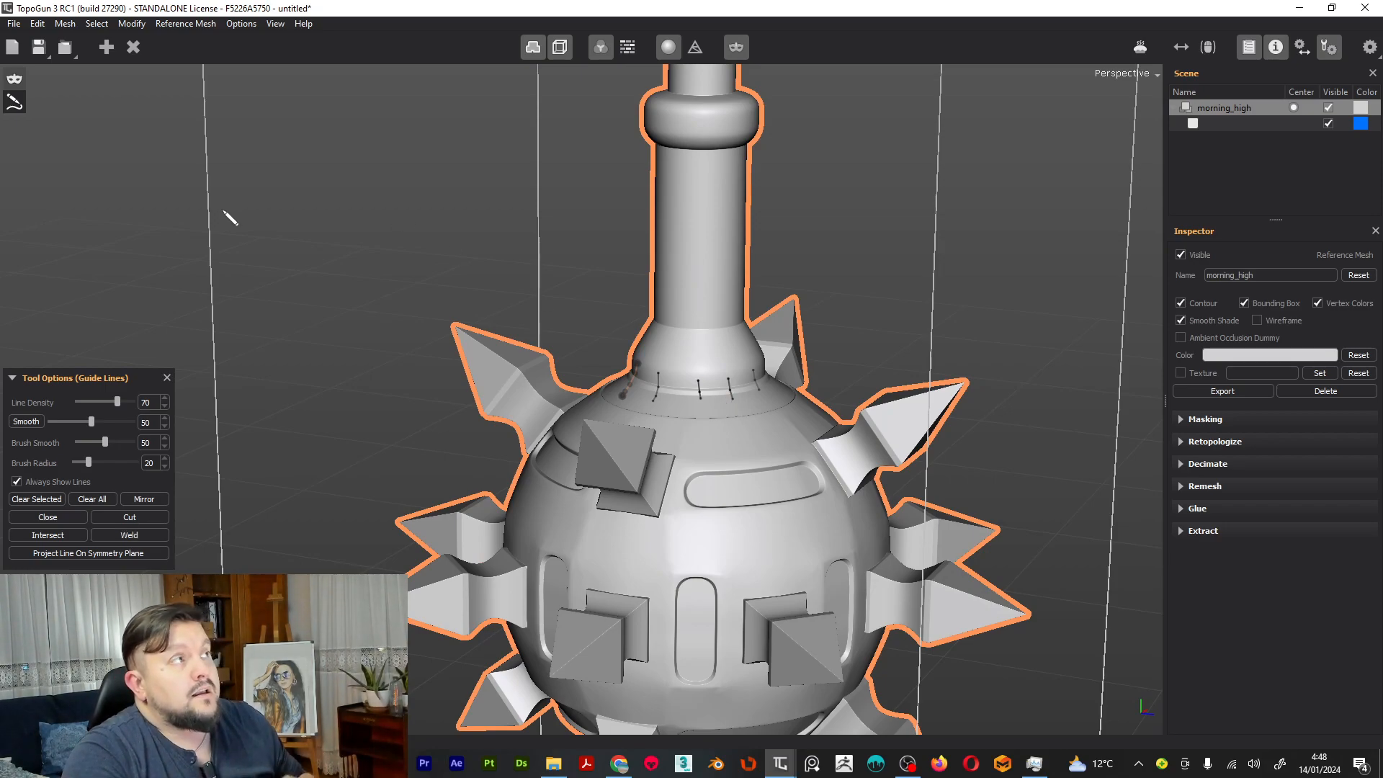
Add a new retopology mesh to the morning_high reference
click(108, 47)
scroll(695, 407, up, 5)
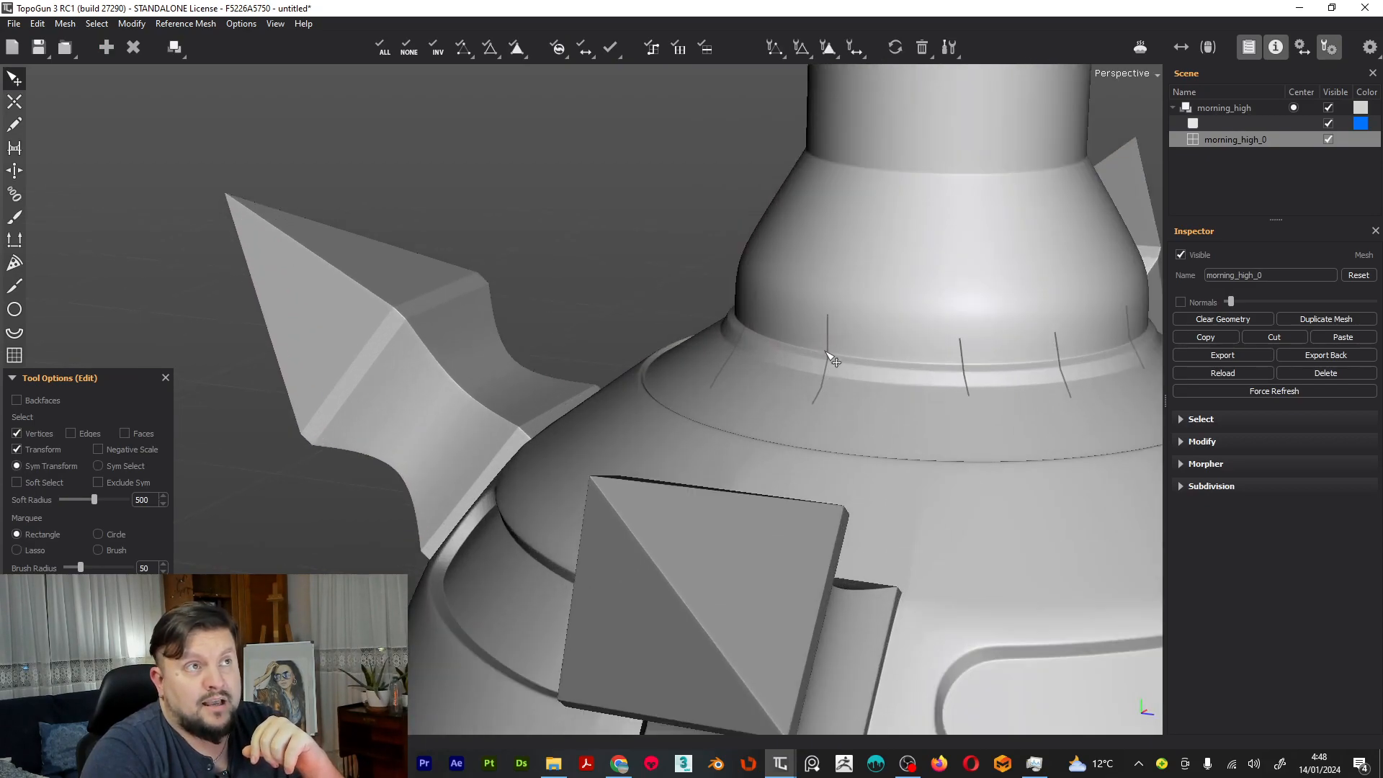
Try creating connected edges down one guide line on the collar with the Create tool, and undo them
key(c)
click(822, 360)
click(812, 410)
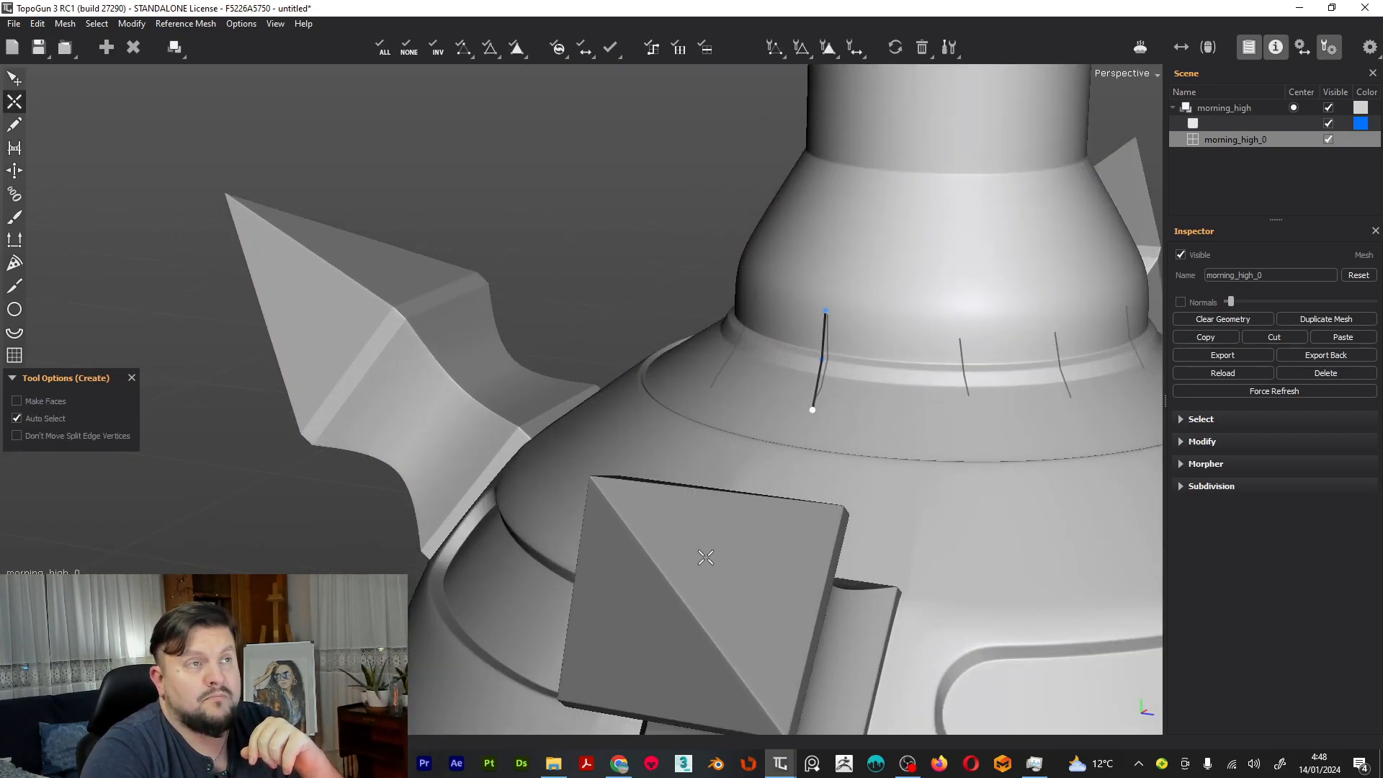
key(ctrl+z)
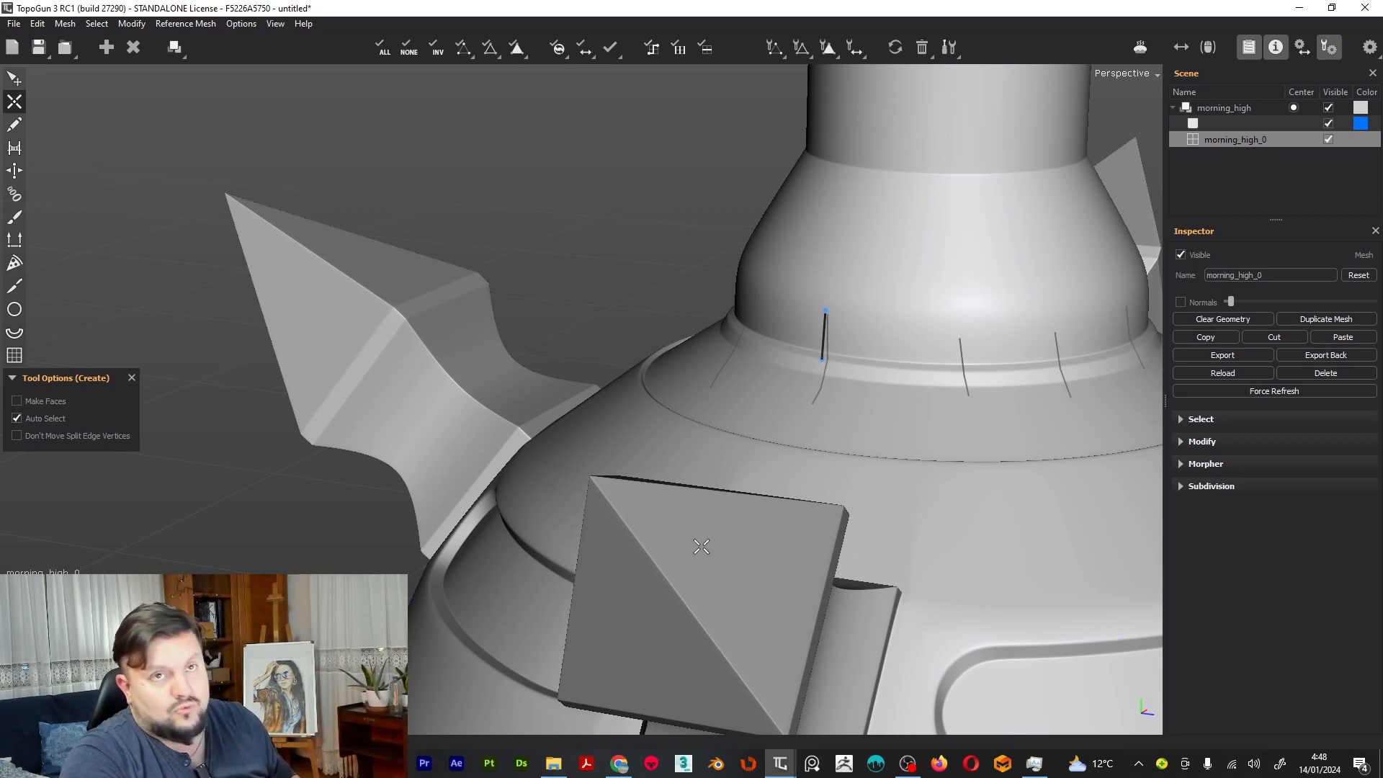
key(ctrl+z)
Leave the unsaved morning_high scene and bring up the RATOPO.tgs creature scene
scroll(658, 278, down, 3)
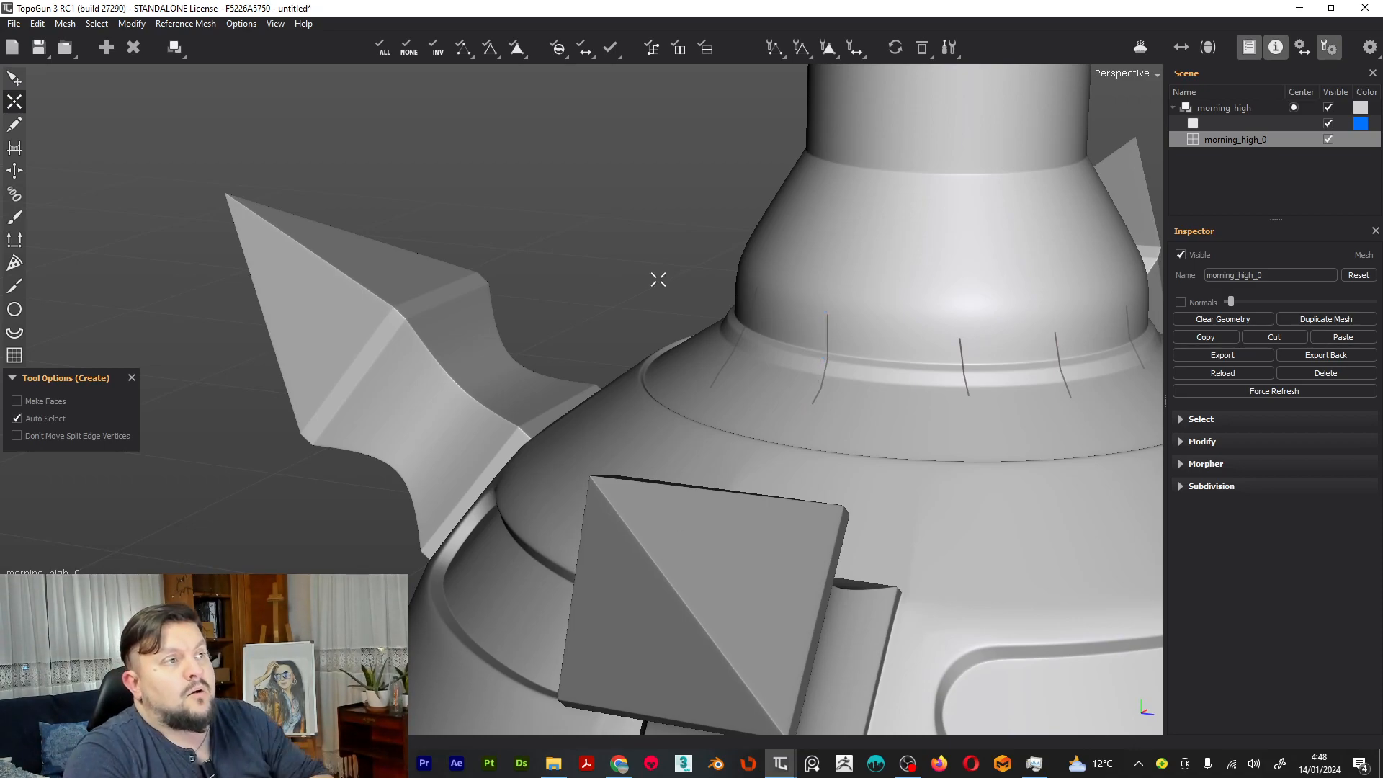
scroll(324, 345, down, 2)
scroll(418, 312, up, 1)
scroll(418, 312, down, 1)
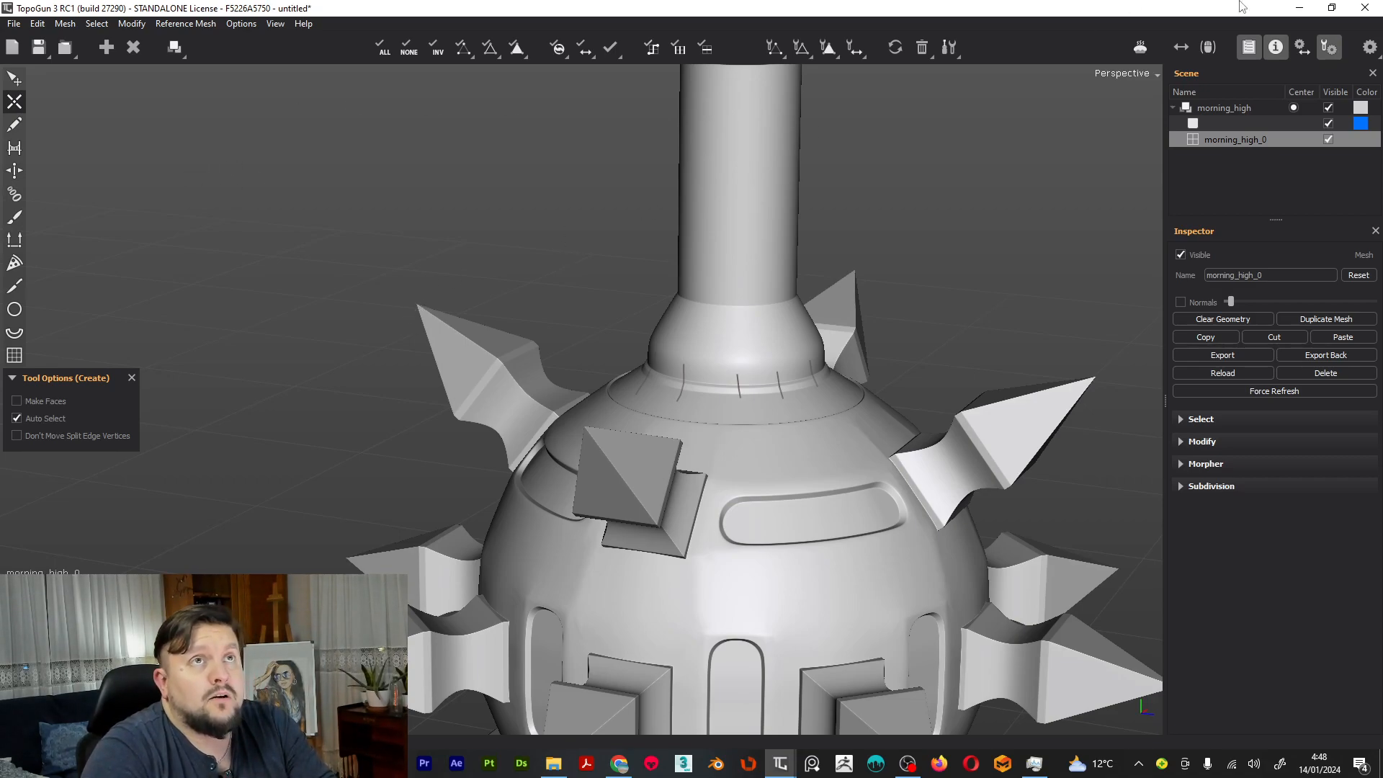
click(1365, 8)
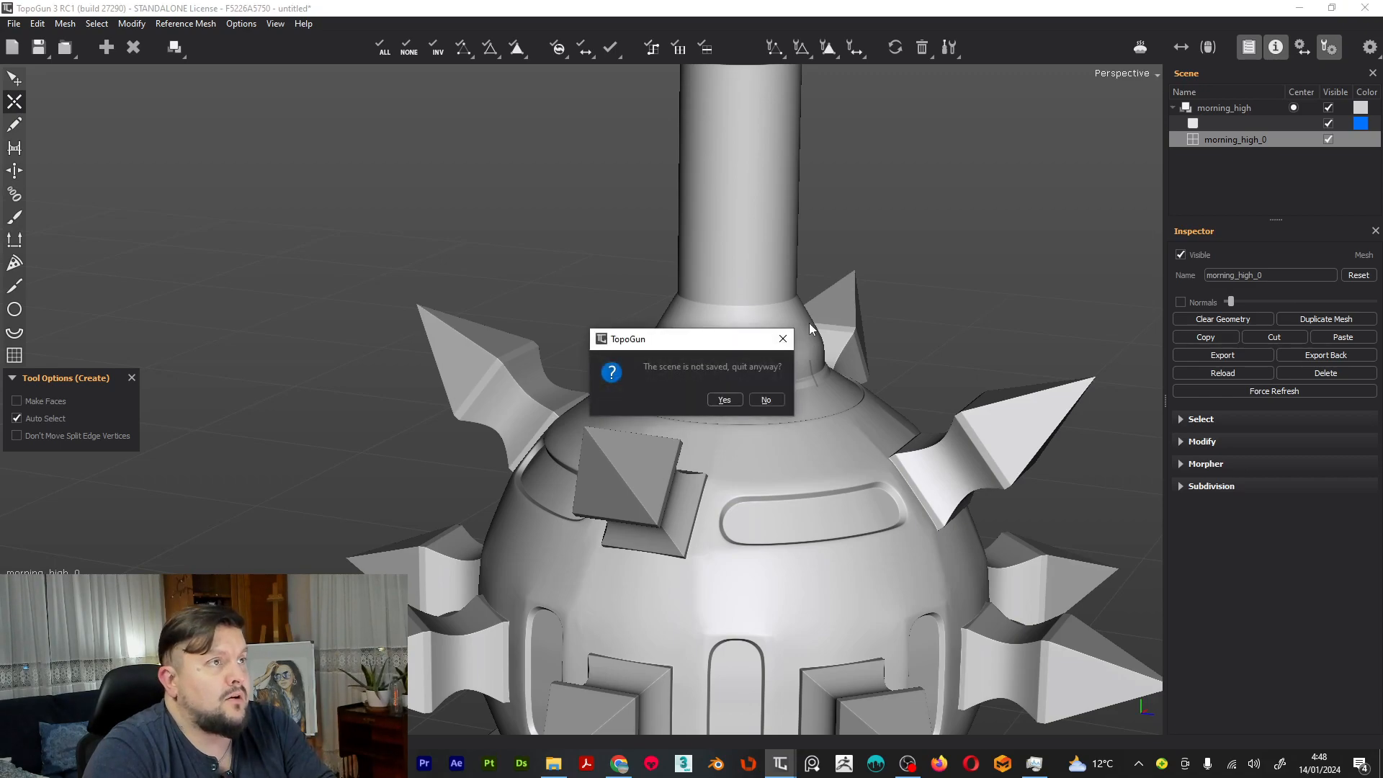
click(783, 339)
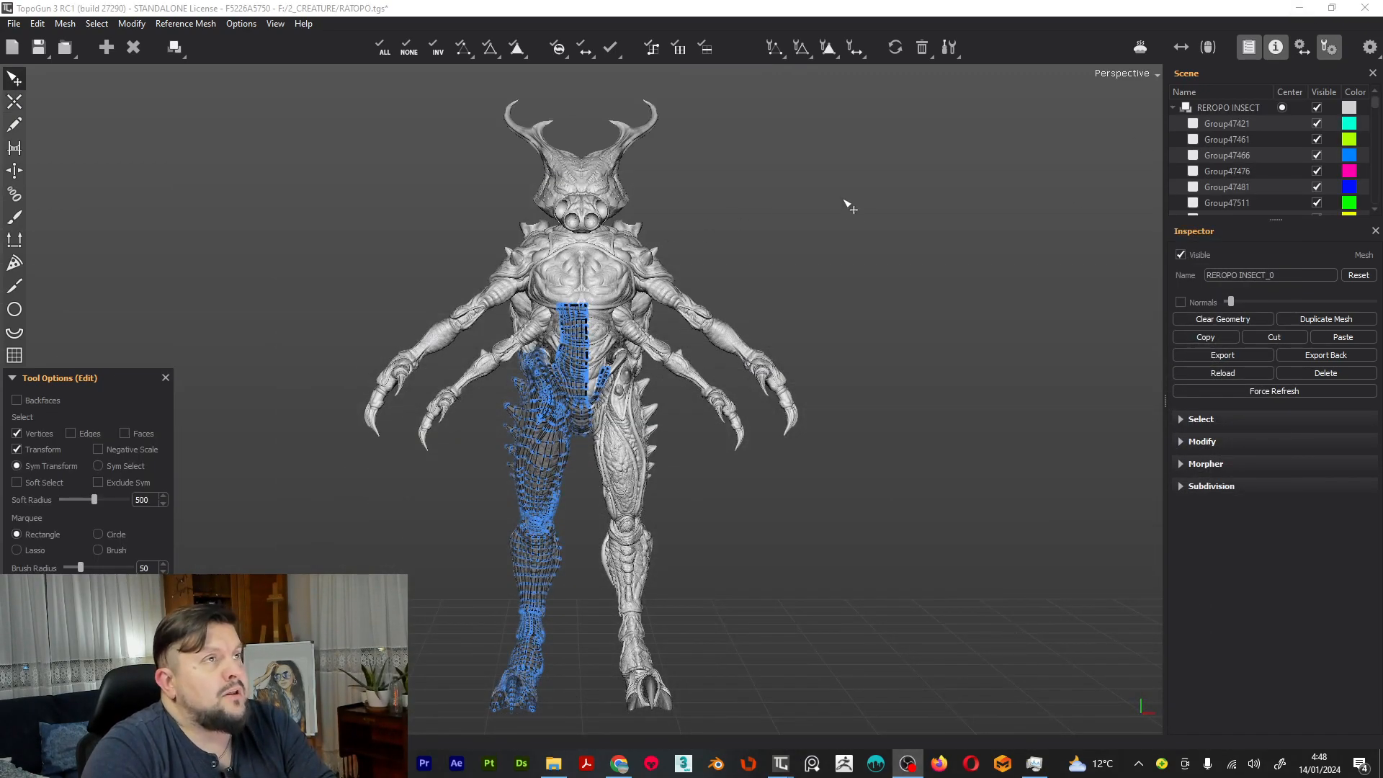
Toggle the visibility of the REROPO INSECT_0 mesh off and on to compare it with the reference creature
middle_drag(806, 213, 836, 216)
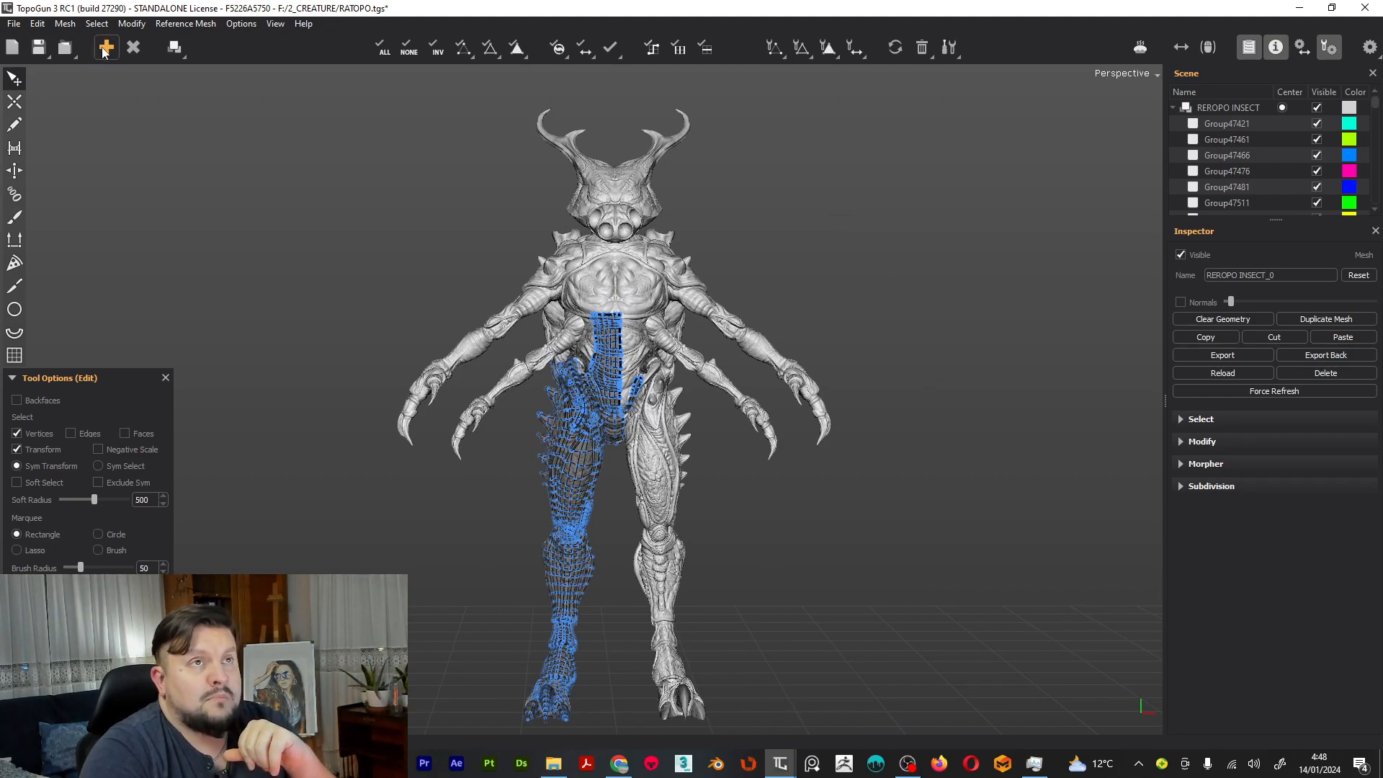
scroll(1274, 167, down, 5)
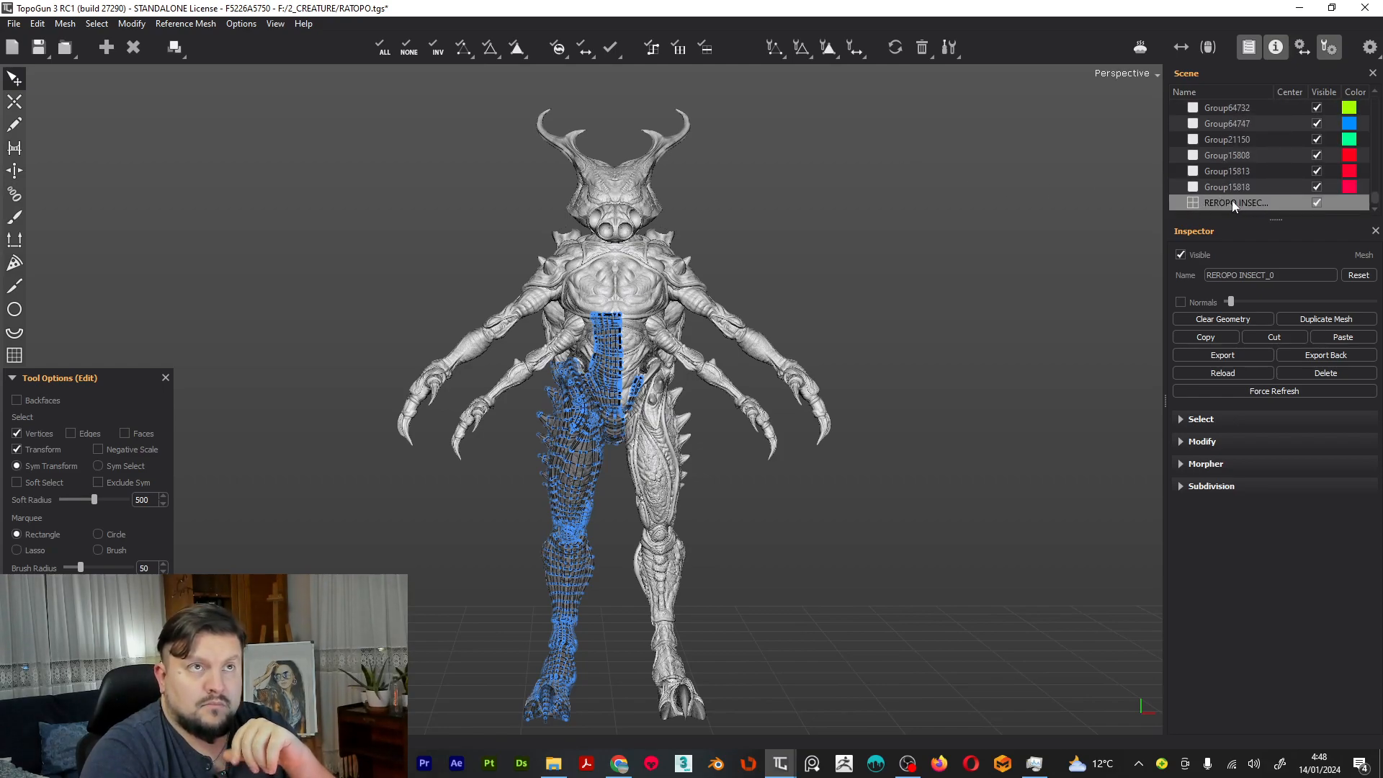
click(1316, 203)
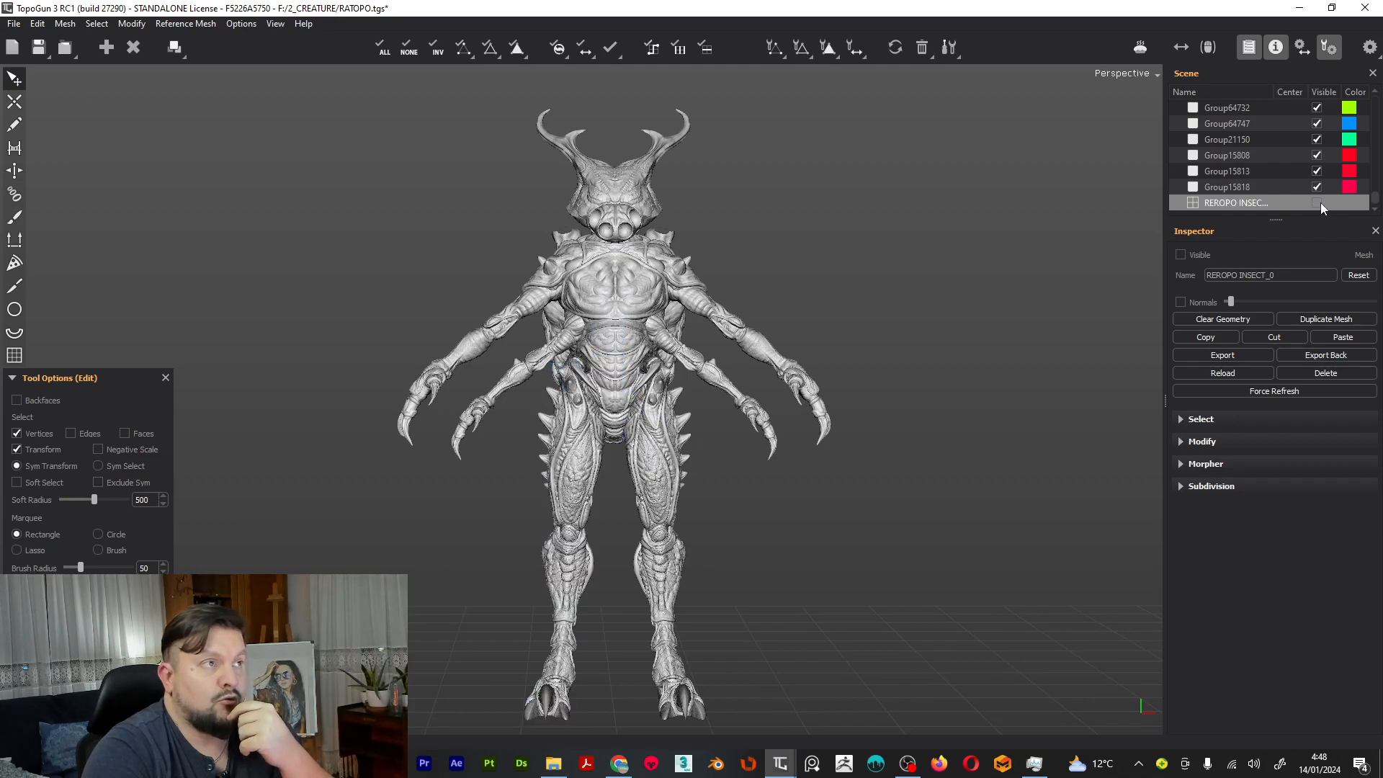
click(1318, 203)
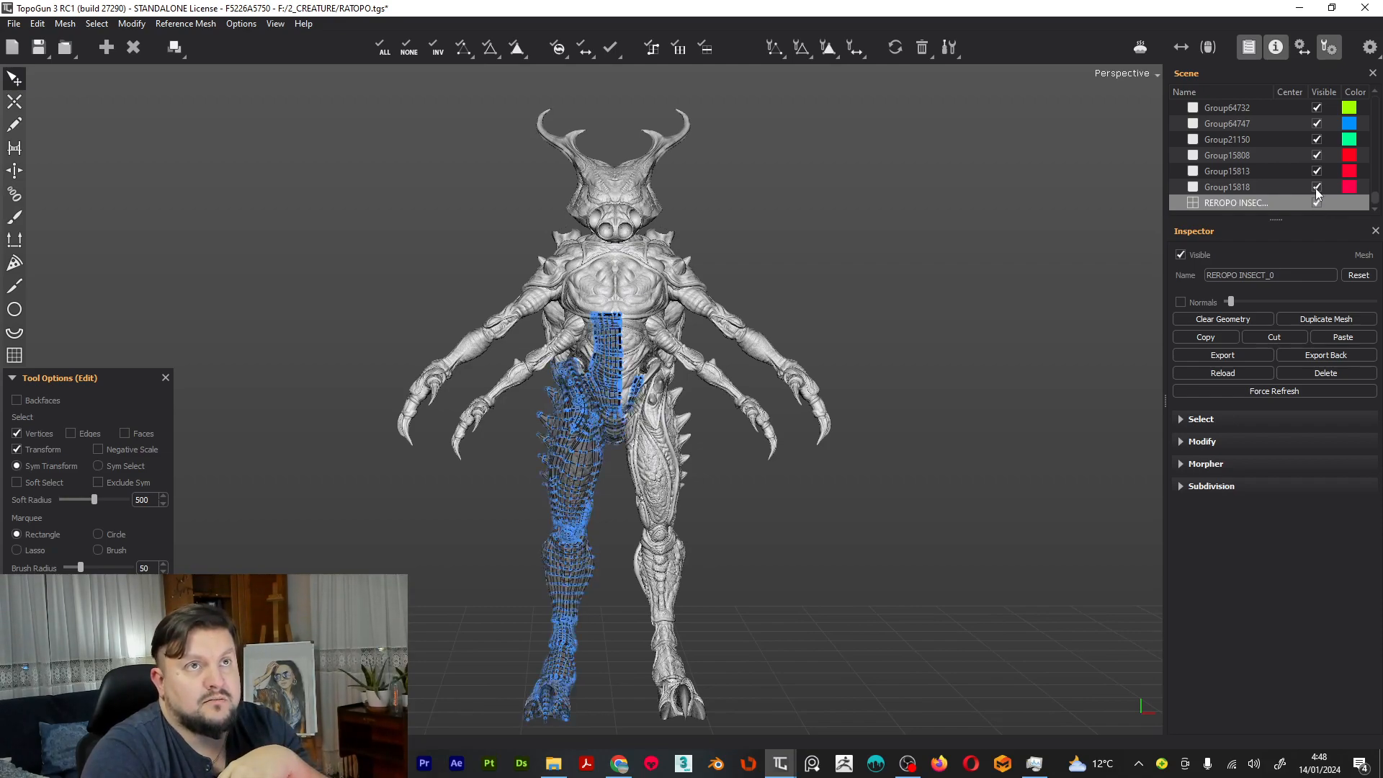
click(1320, 202)
click(1319, 201)
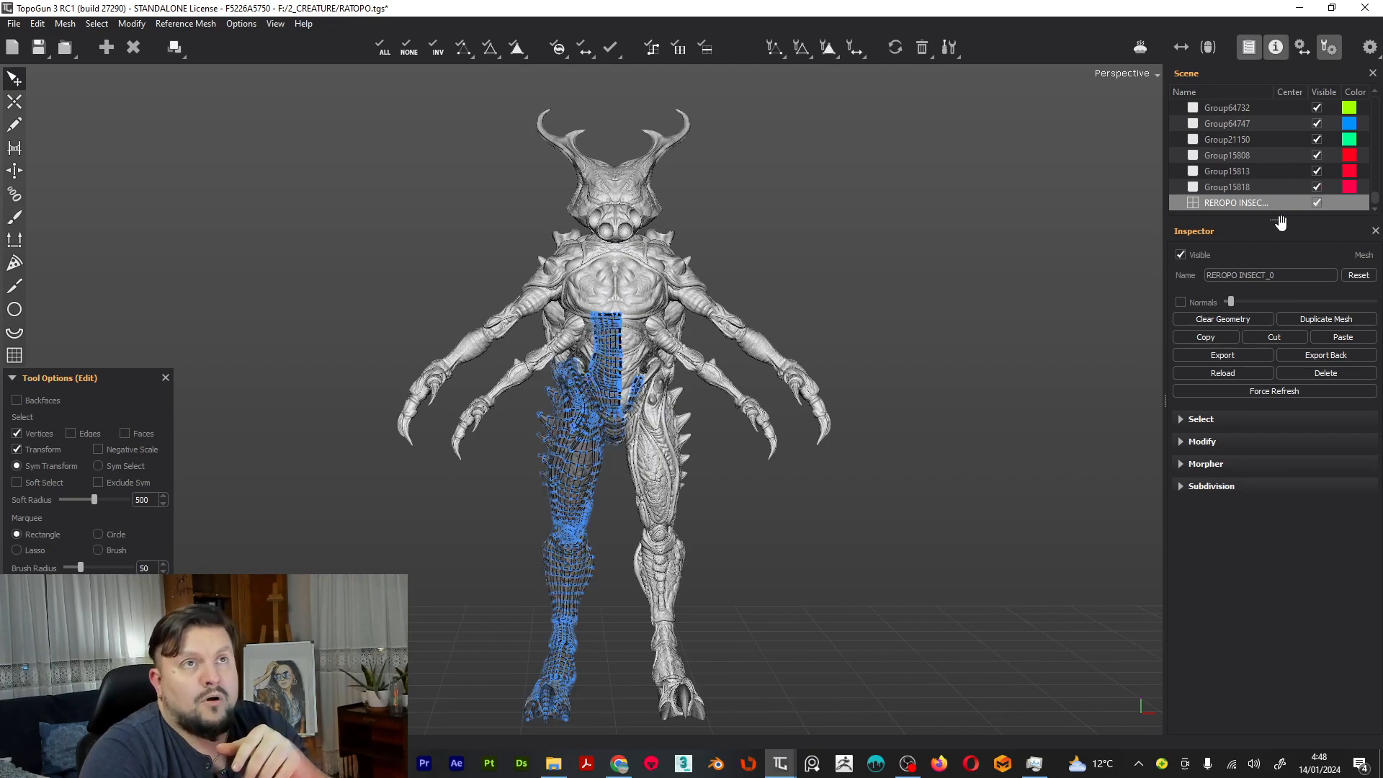
Enlarge the scene list, and hide and restore the reference group Group47421
drag(1280, 234, 1272, 454)
scroll(1296, 228, up, 10)
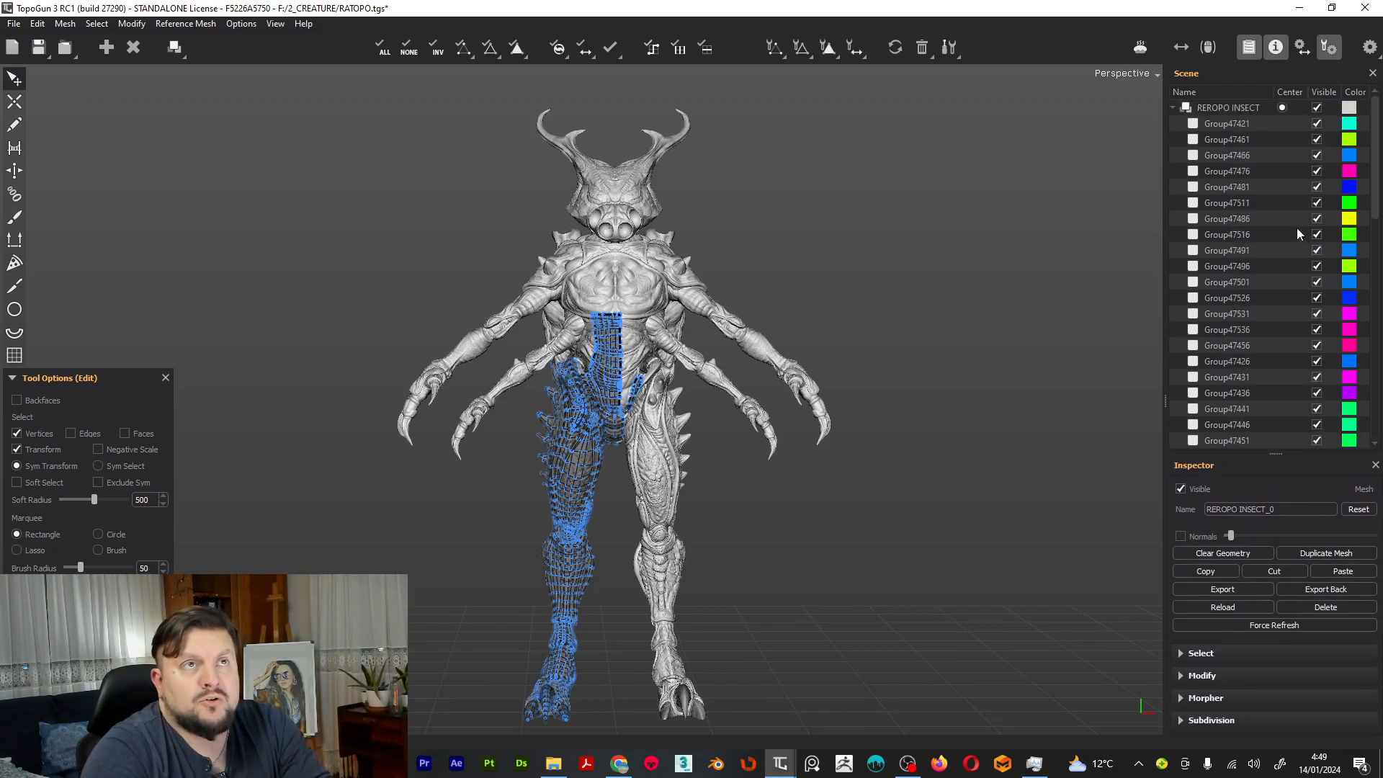
click(1317, 125)
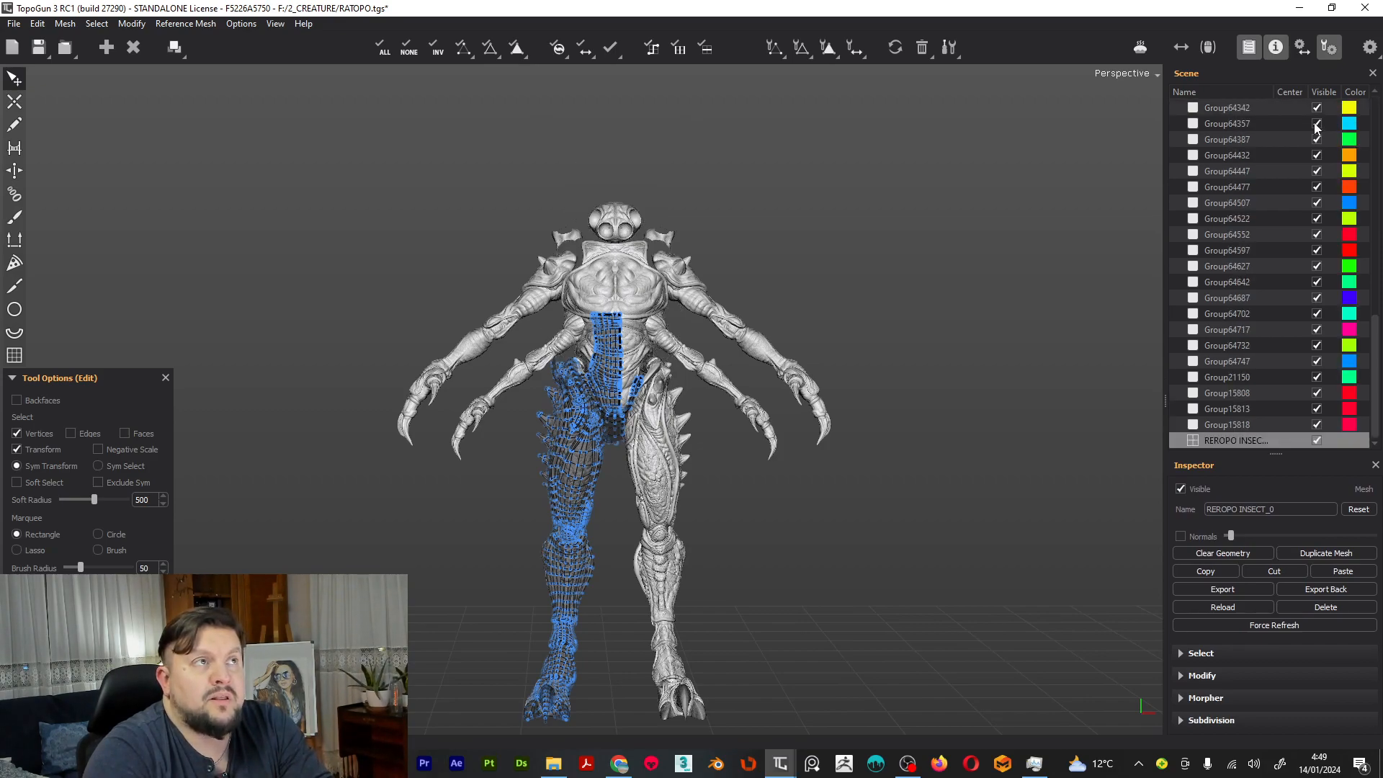
scroll(1328, 144, up, 13)
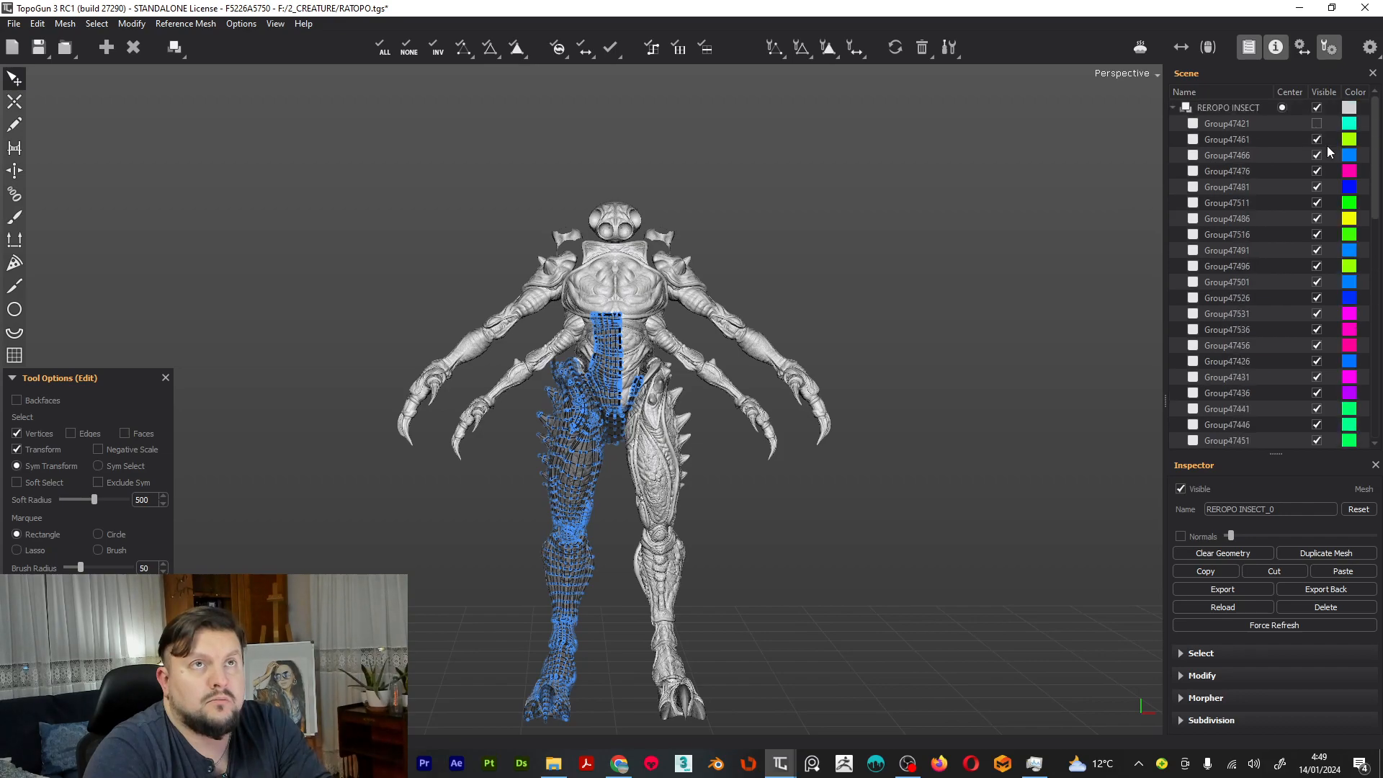
click(1317, 123)
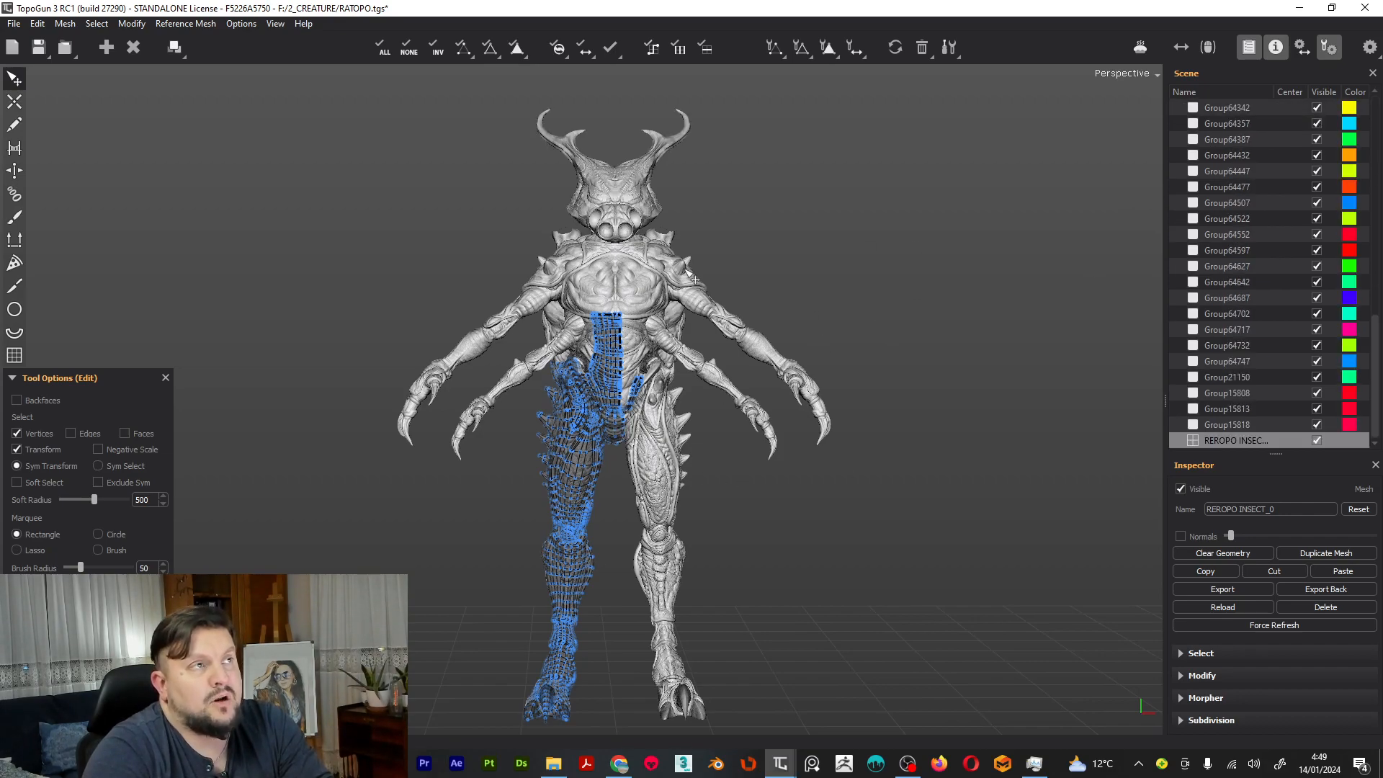
Toggle the visibility of Group64342 and Group47421 off and on
click(1317, 108)
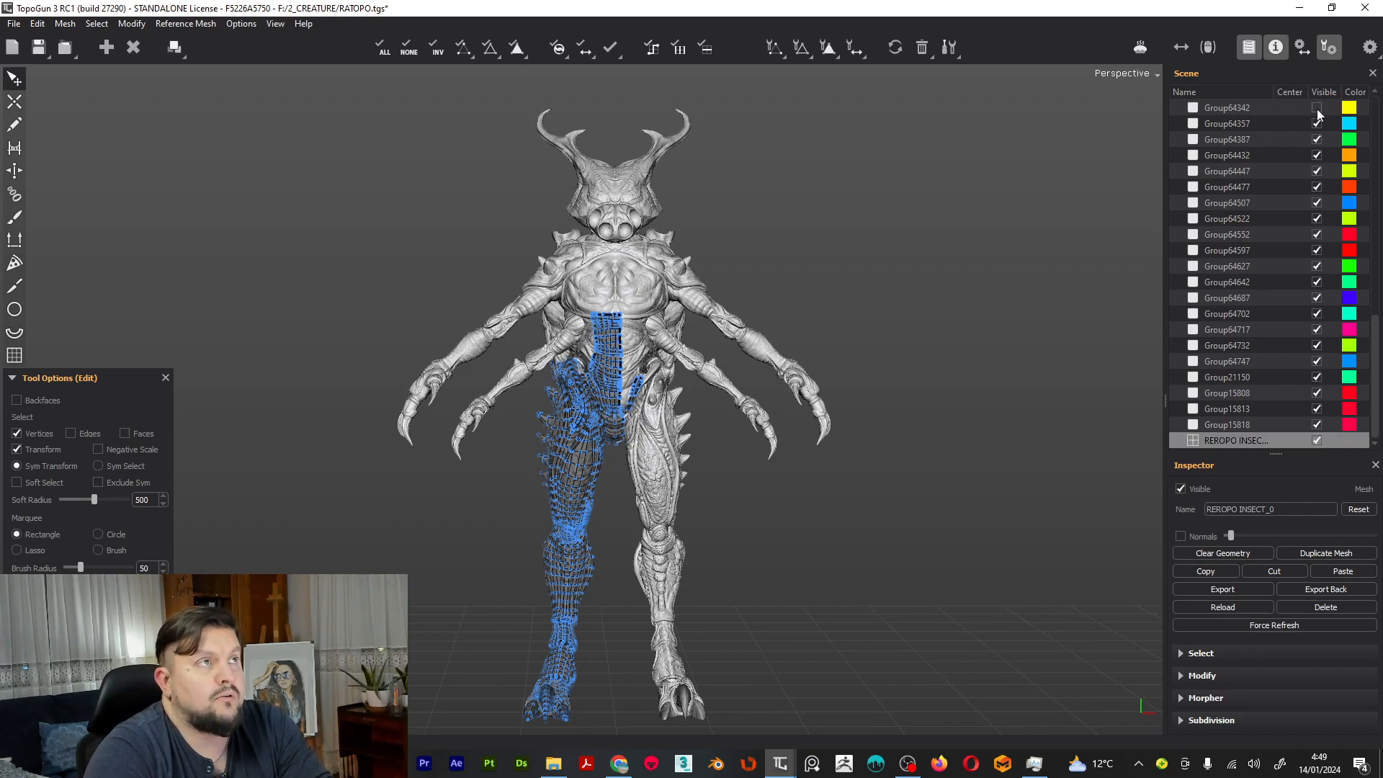
click(1316, 108)
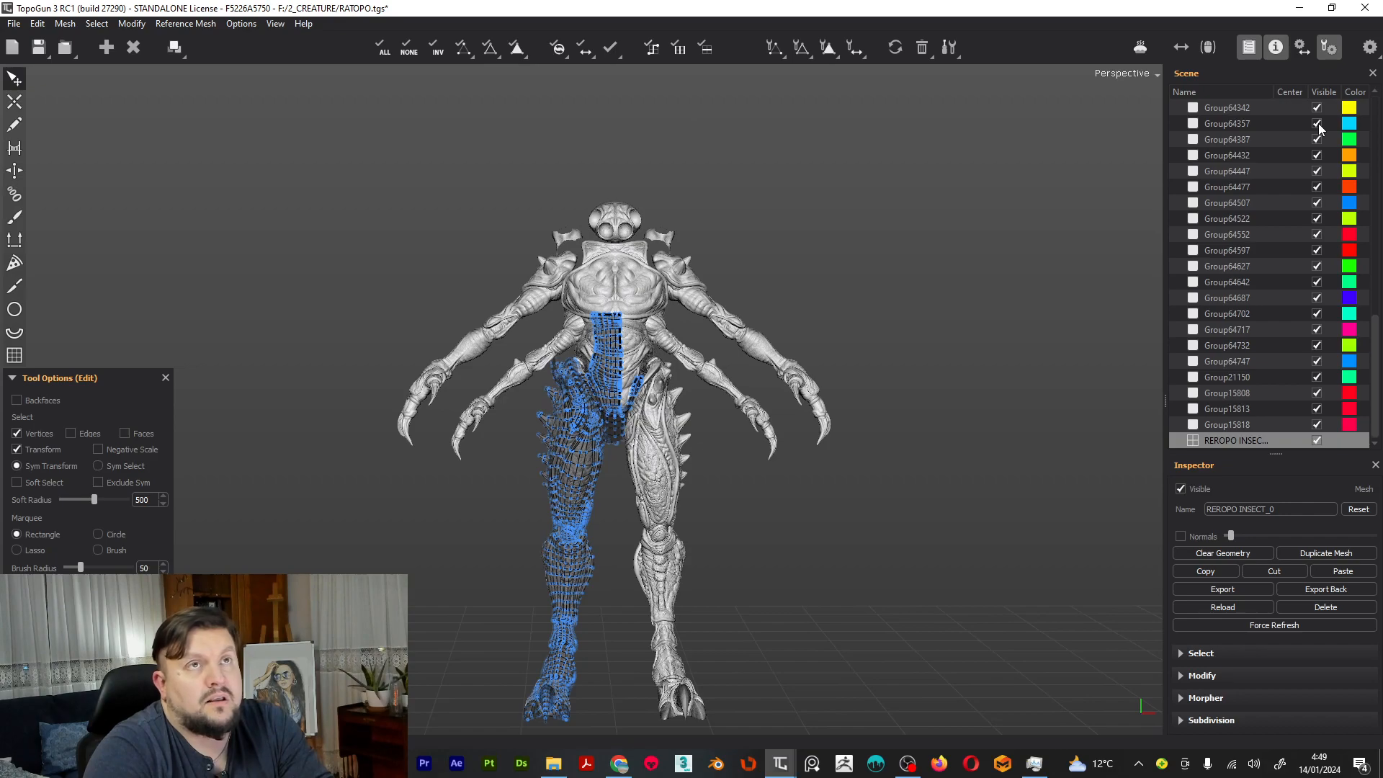
scroll(1318, 123, up, 10)
click(1317, 124)
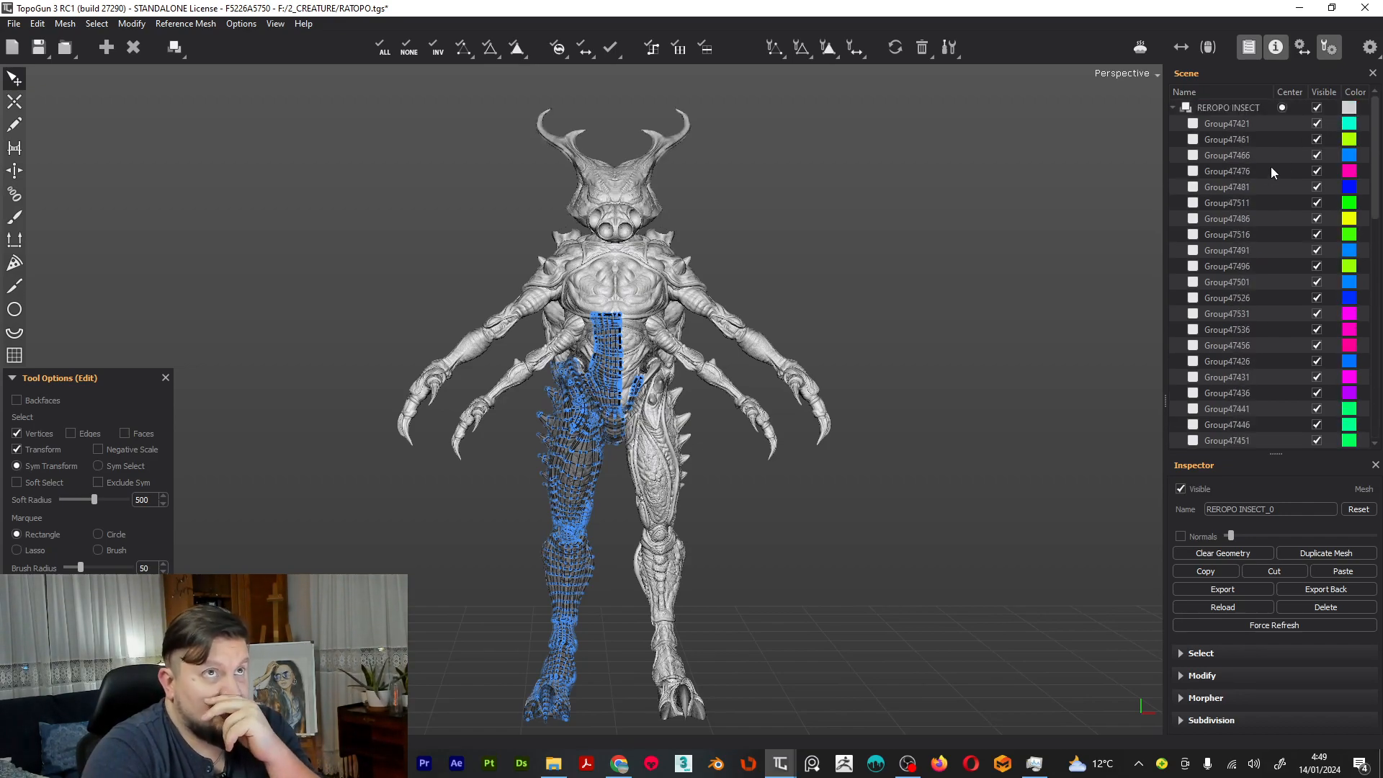
Examine the retopology wireframe on the creature's leg, from the abdomen and thigh to the knee
scroll(1278, 279, down, 10)
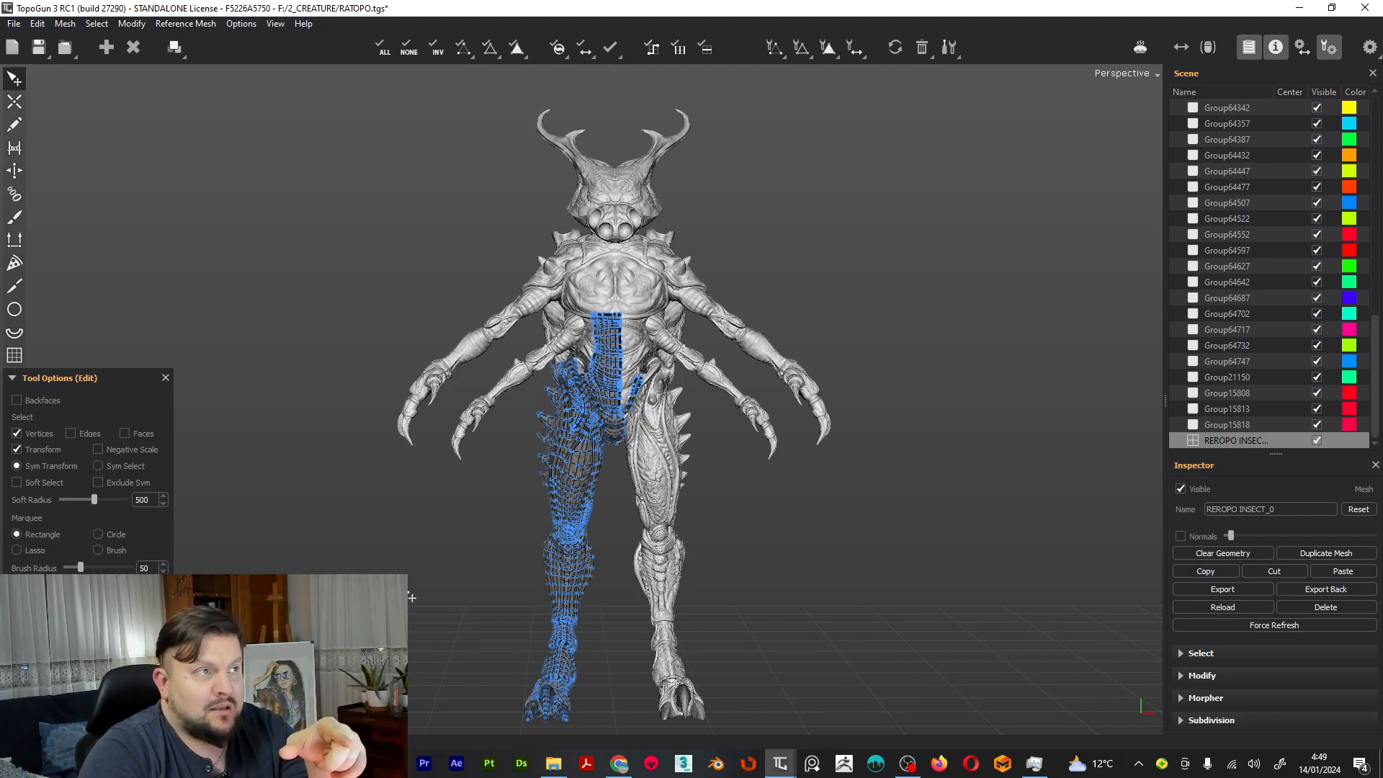
scroll(537, 519, up, 6)
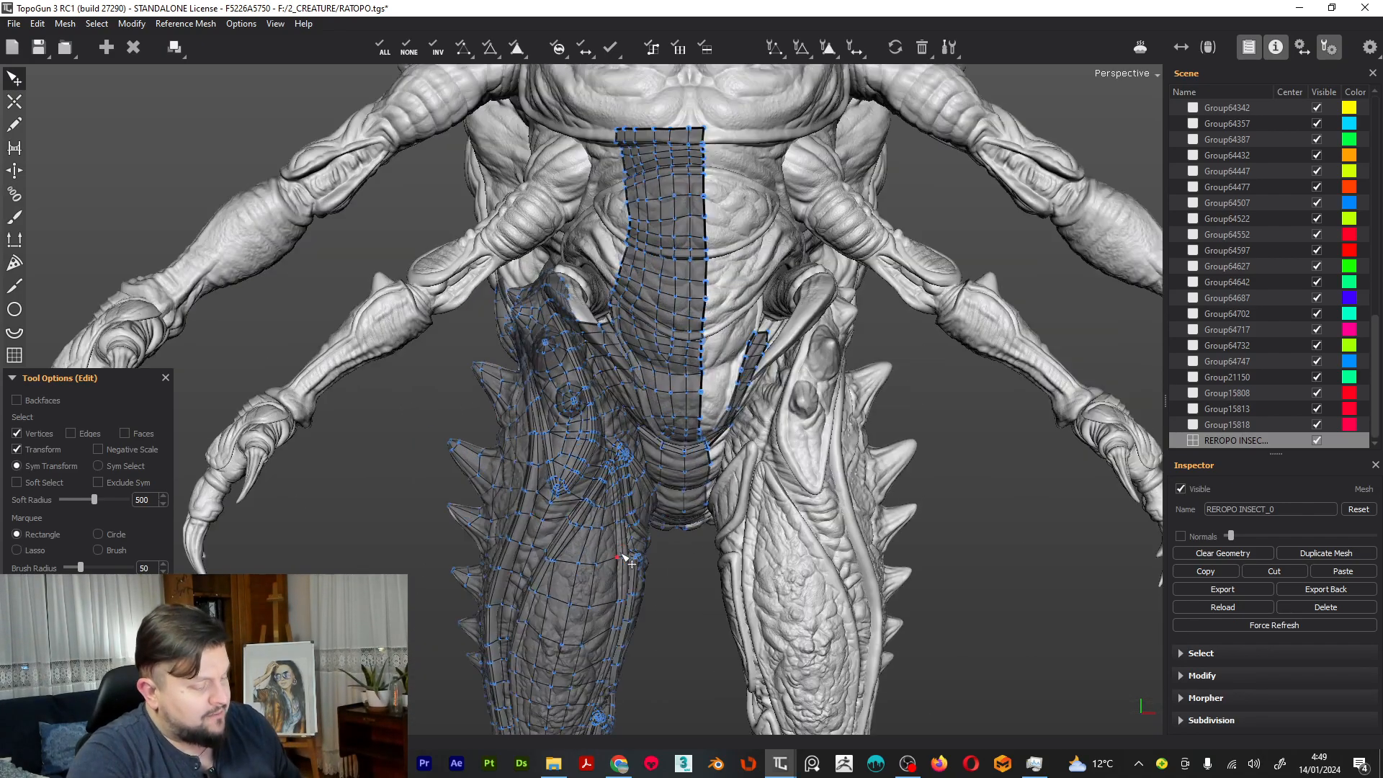
middle_drag(616, 554, 699, 217)
scroll(699, 216, up, 1)
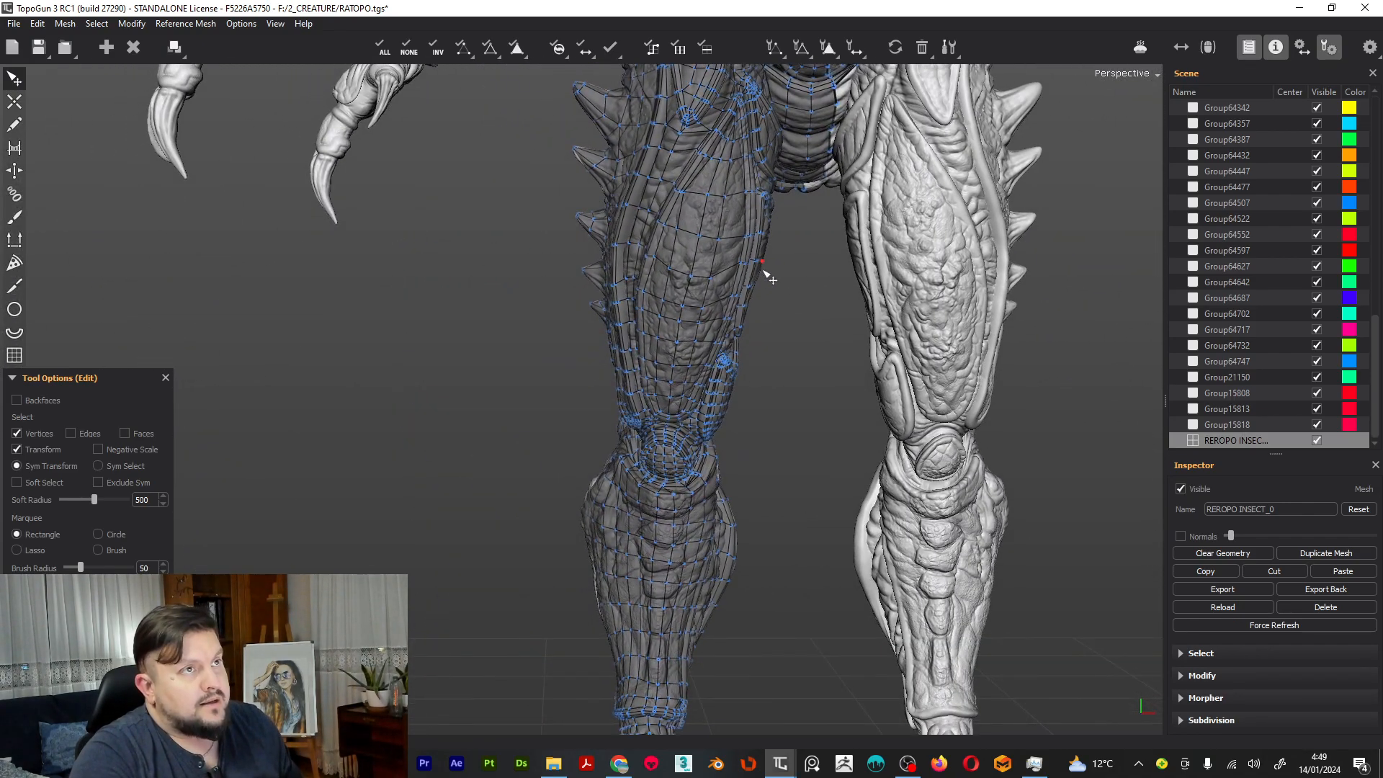
scroll(765, 278, up, 2)
scroll(886, 313, up, 2)
middle_drag(891, 314, 840, 432)
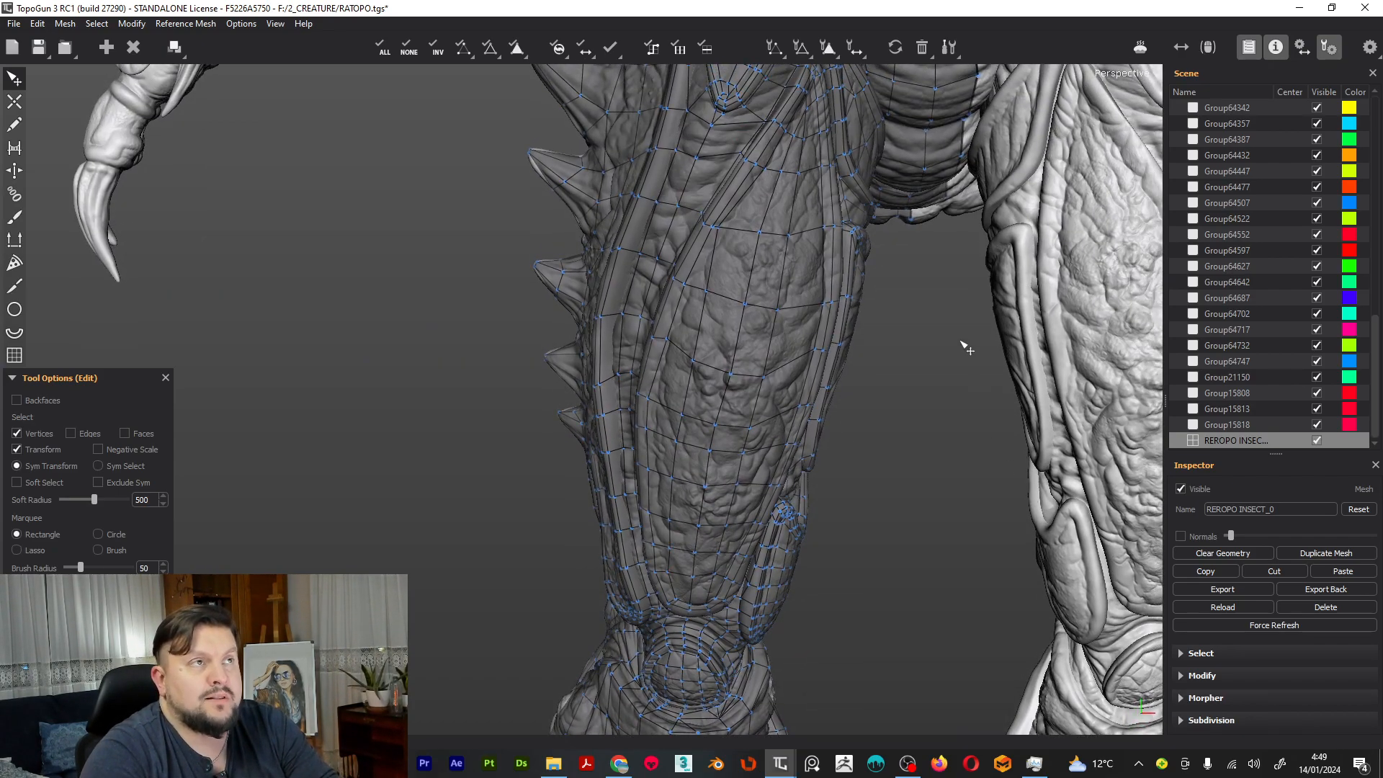
middle_drag(948, 361, 904, 392)
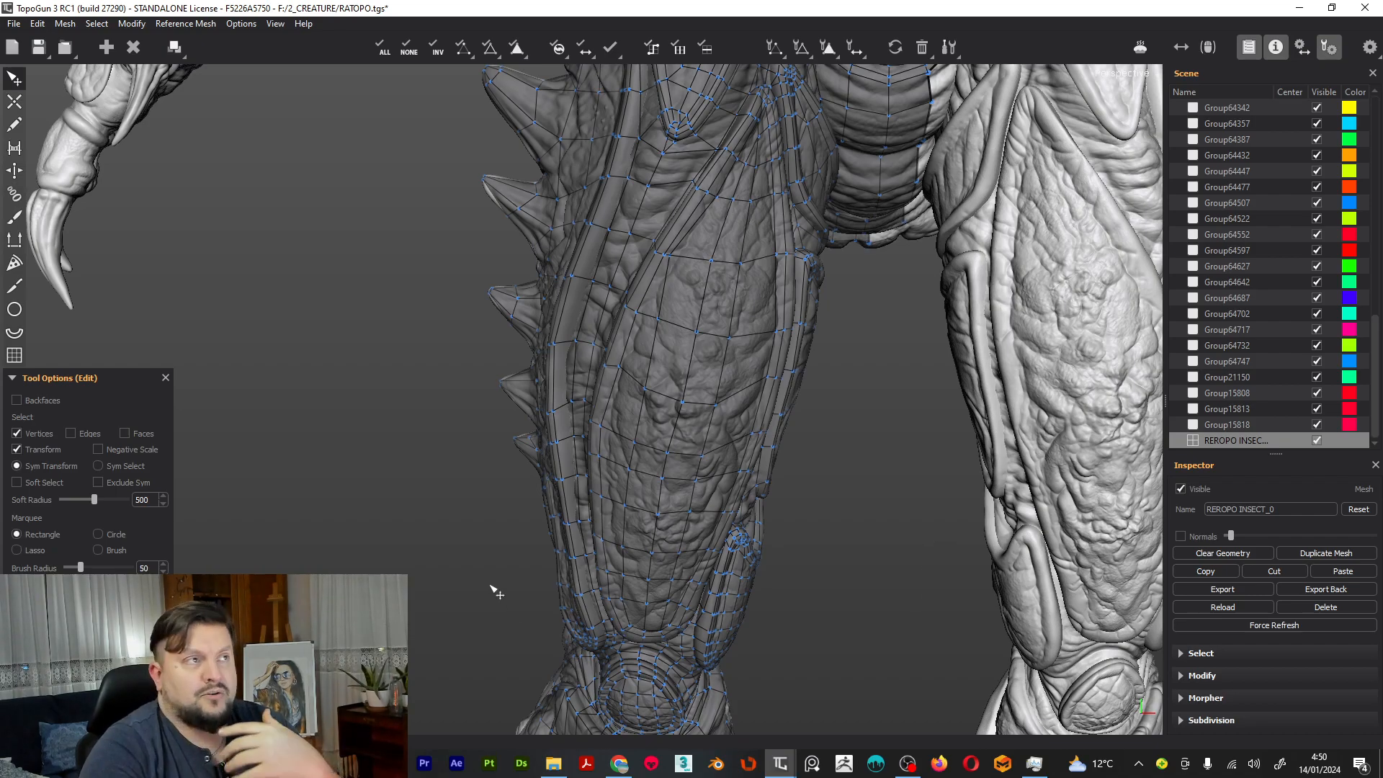
Add another retopology mesh and create a four-sided polygon on the front of the creature's thigh
click(114, 55)
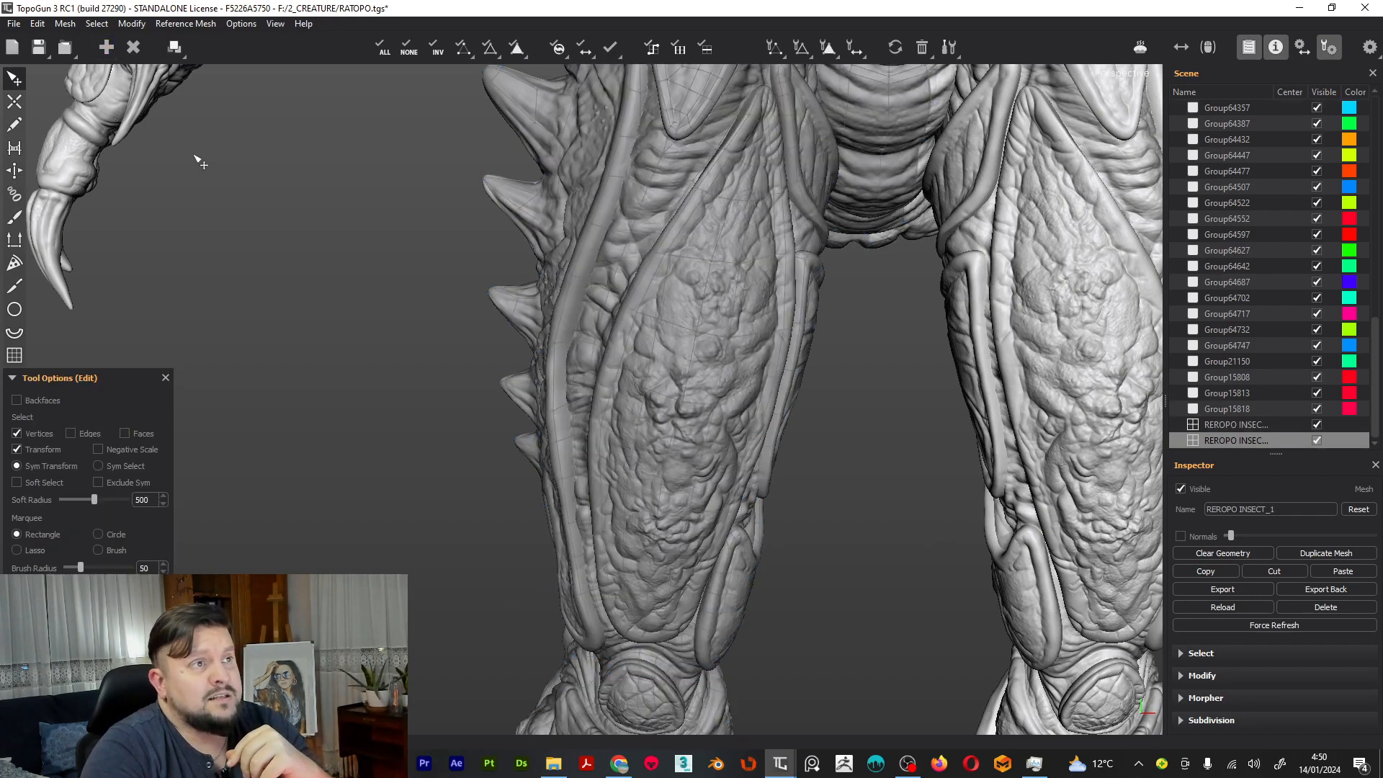
key(c)
click(699, 270)
click(678, 393)
click(739, 404)
click(746, 271)
click(699, 270)
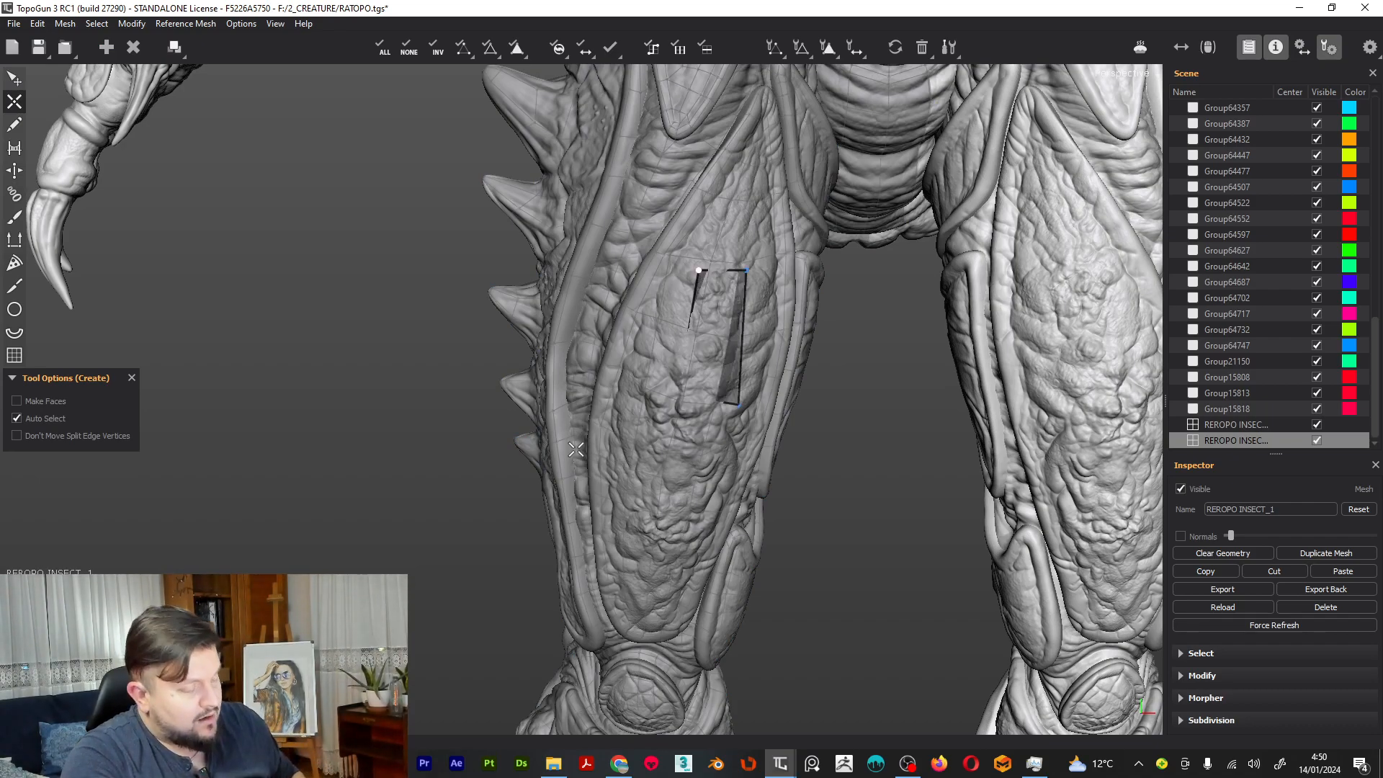
Undo the last edit on the thigh polygon, and delete the extra retopology mesh REROPO INSECT_1
key(ctrl+z)
click(1234, 423)
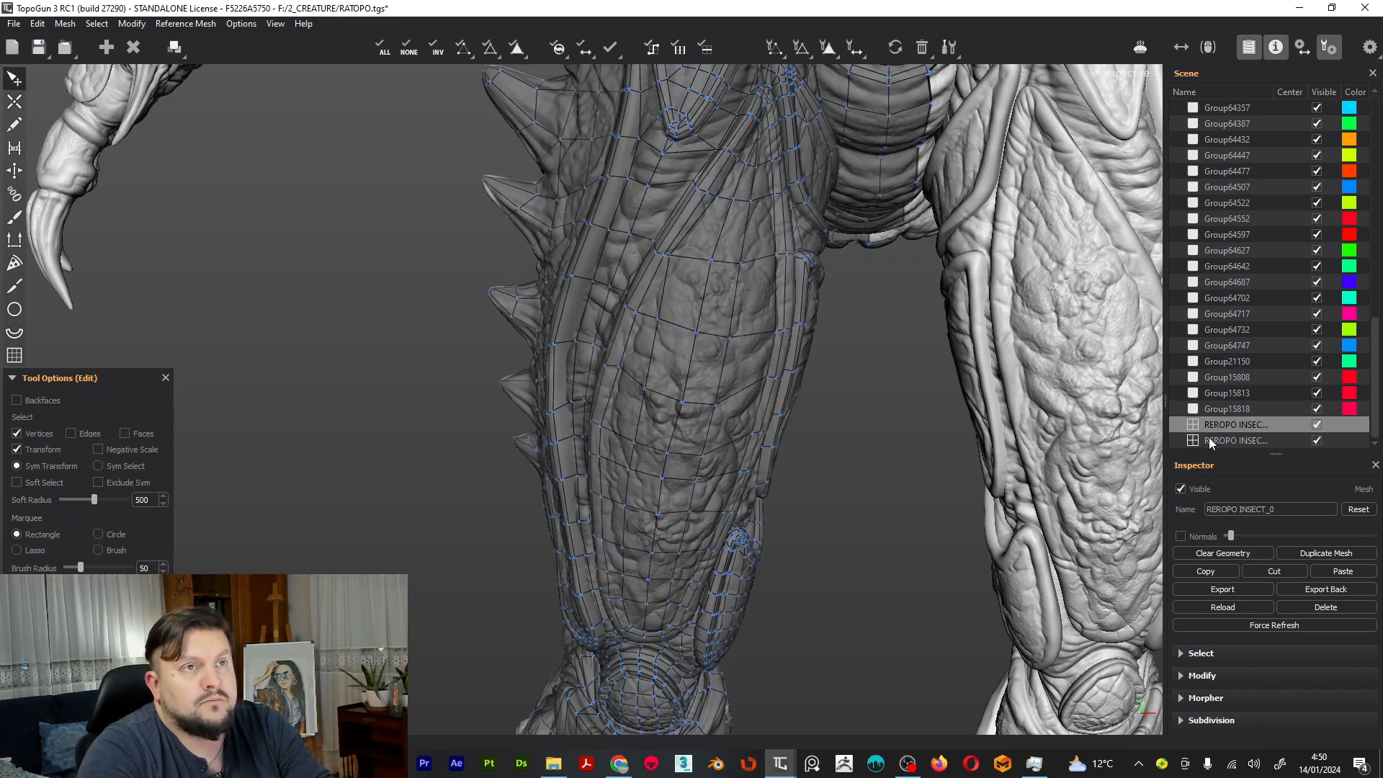
click(1208, 440)
click(1225, 425)
click(1221, 440)
right_click(1222, 439)
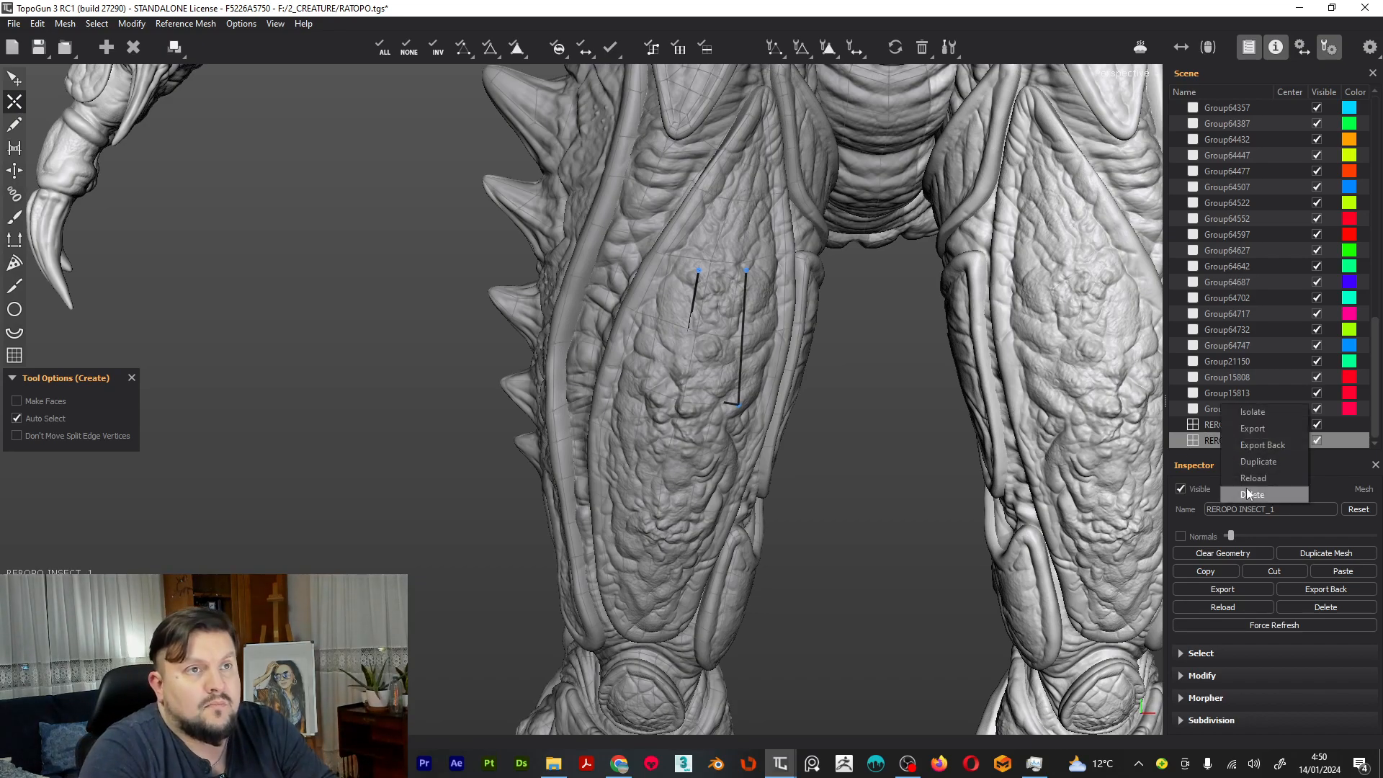
click(1250, 494)
Make the remaining retopology mesh REROPO INSECT_0 at the end of the scene list active
scroll(985, 442, down, 3)
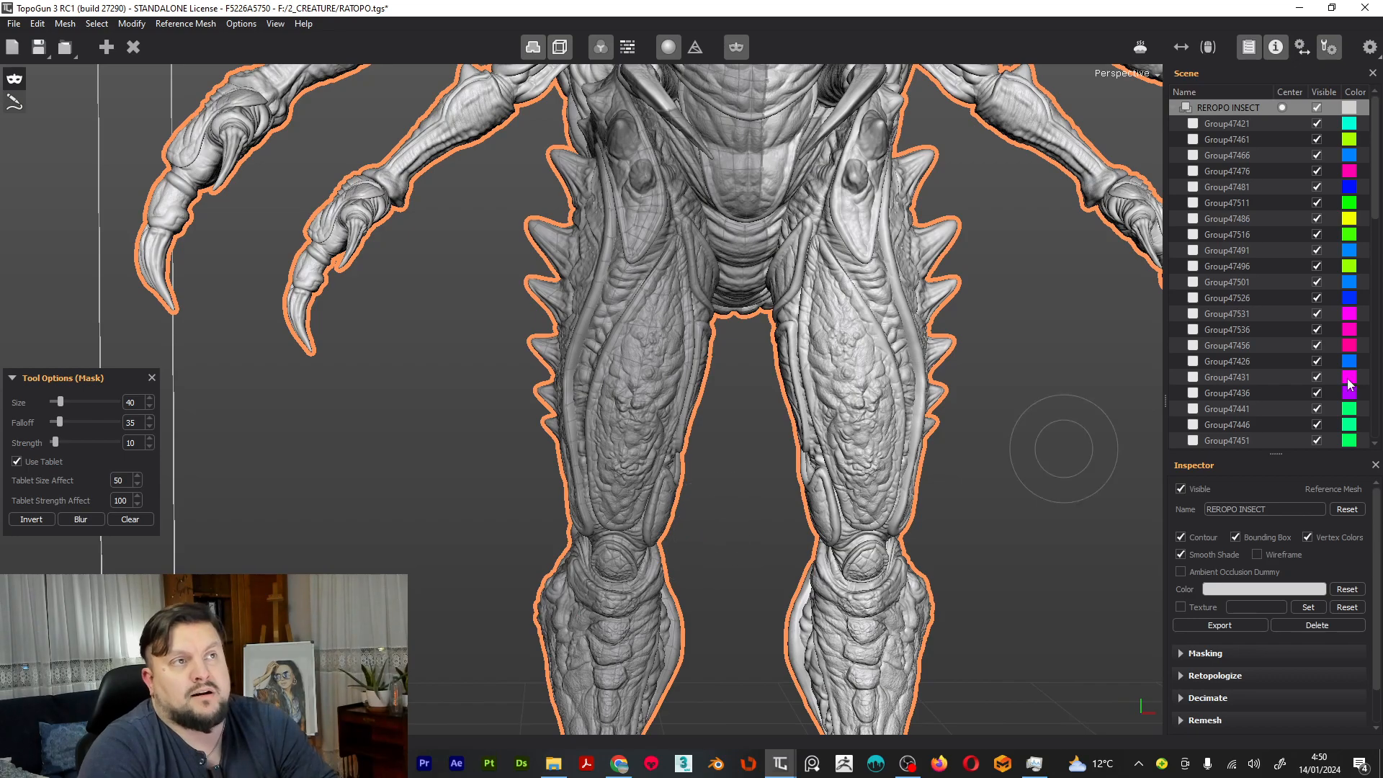
scroll(1291, 322, down, 1)
scroll(1292, 318, down, 10)
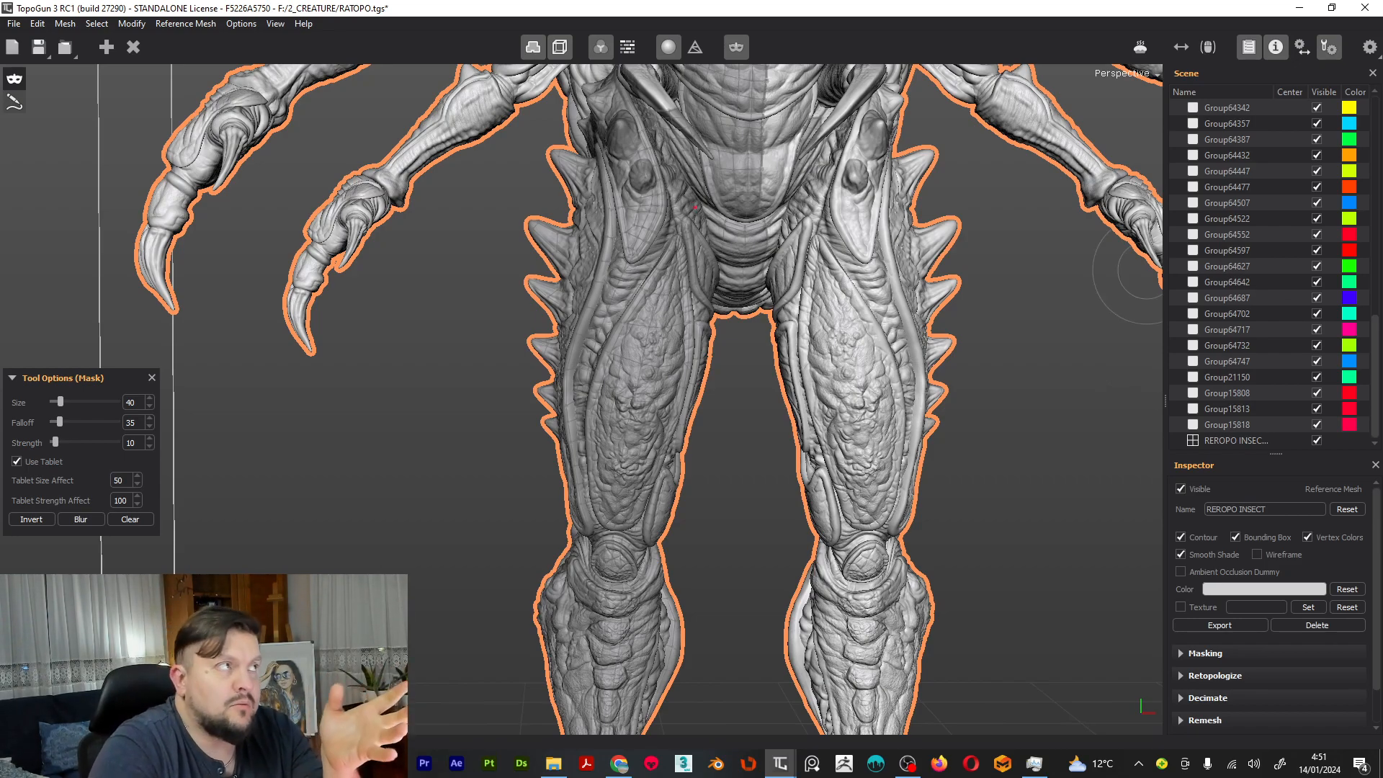
scroll(781, 298, down, 2)
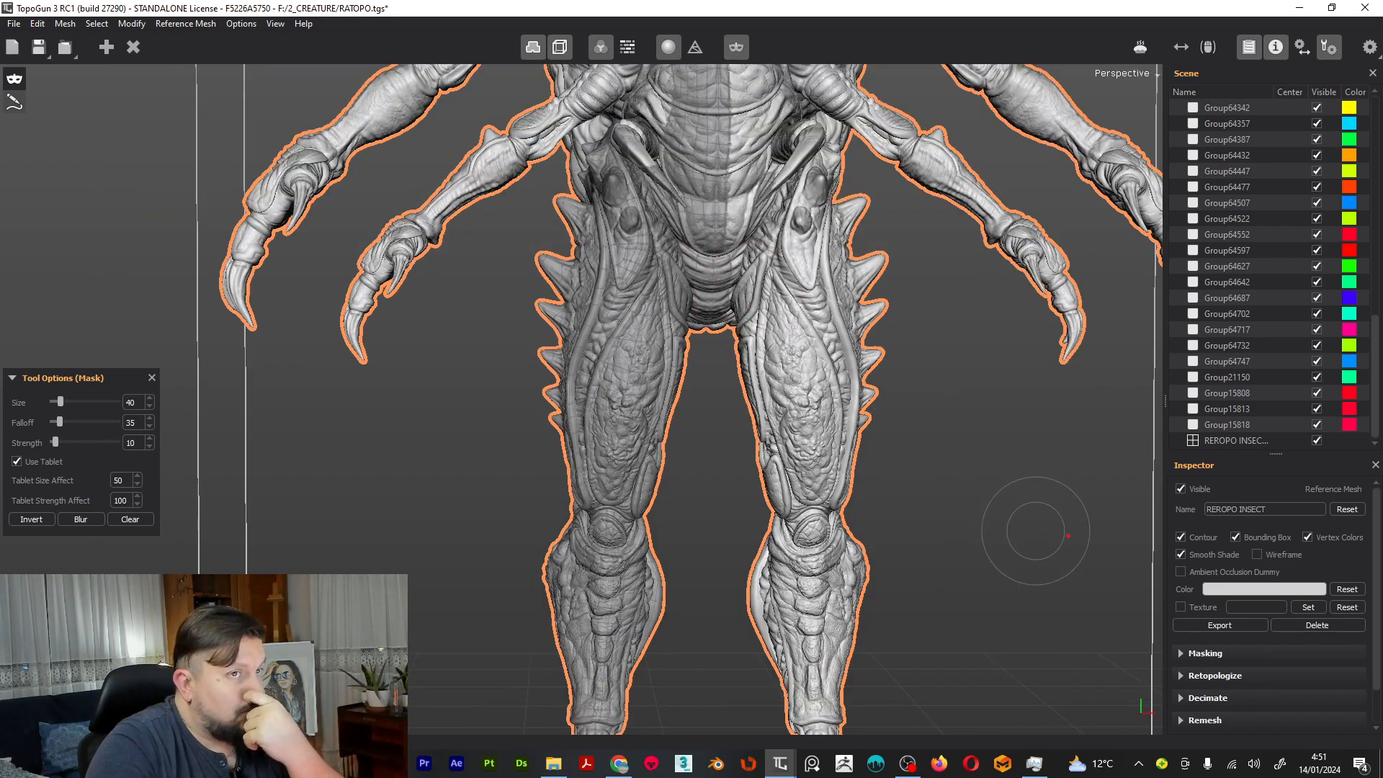
click(1226, 440)
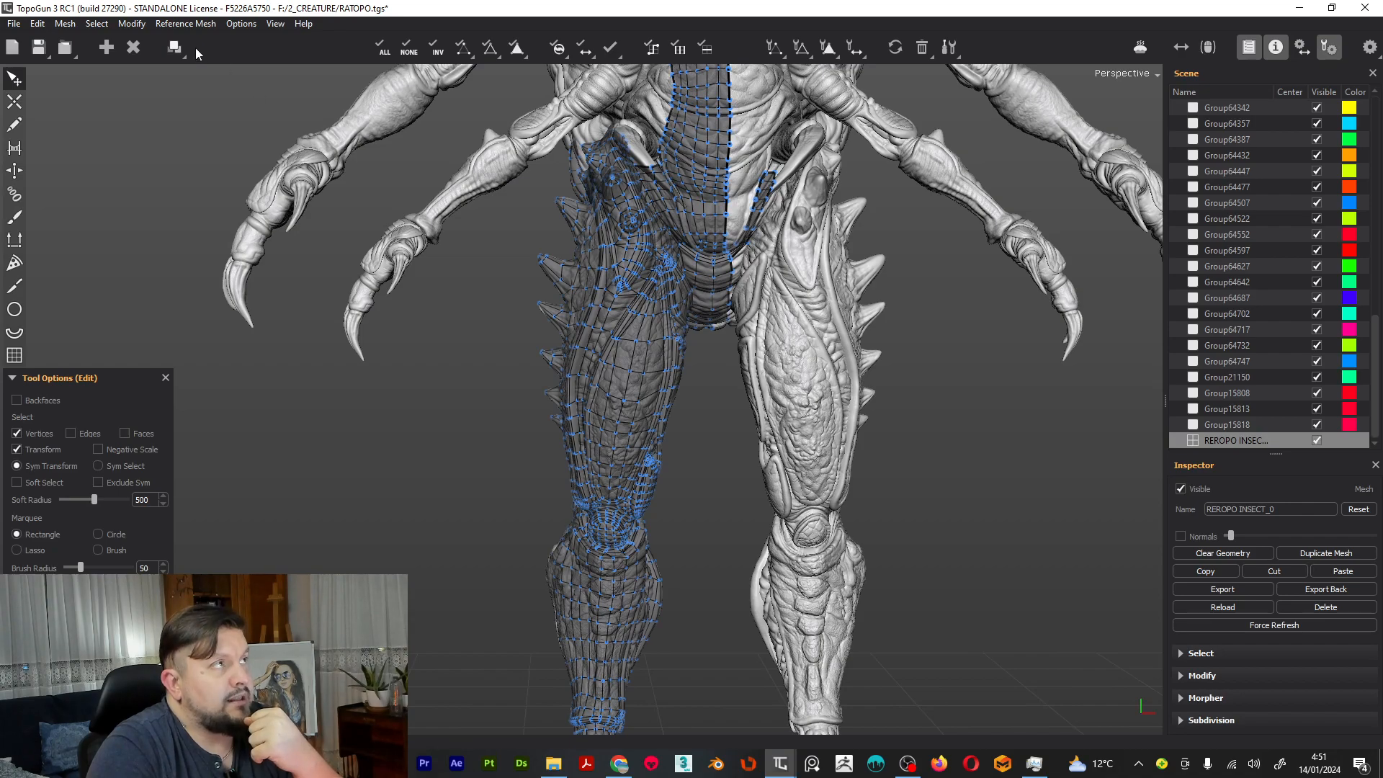
click(175, 47)
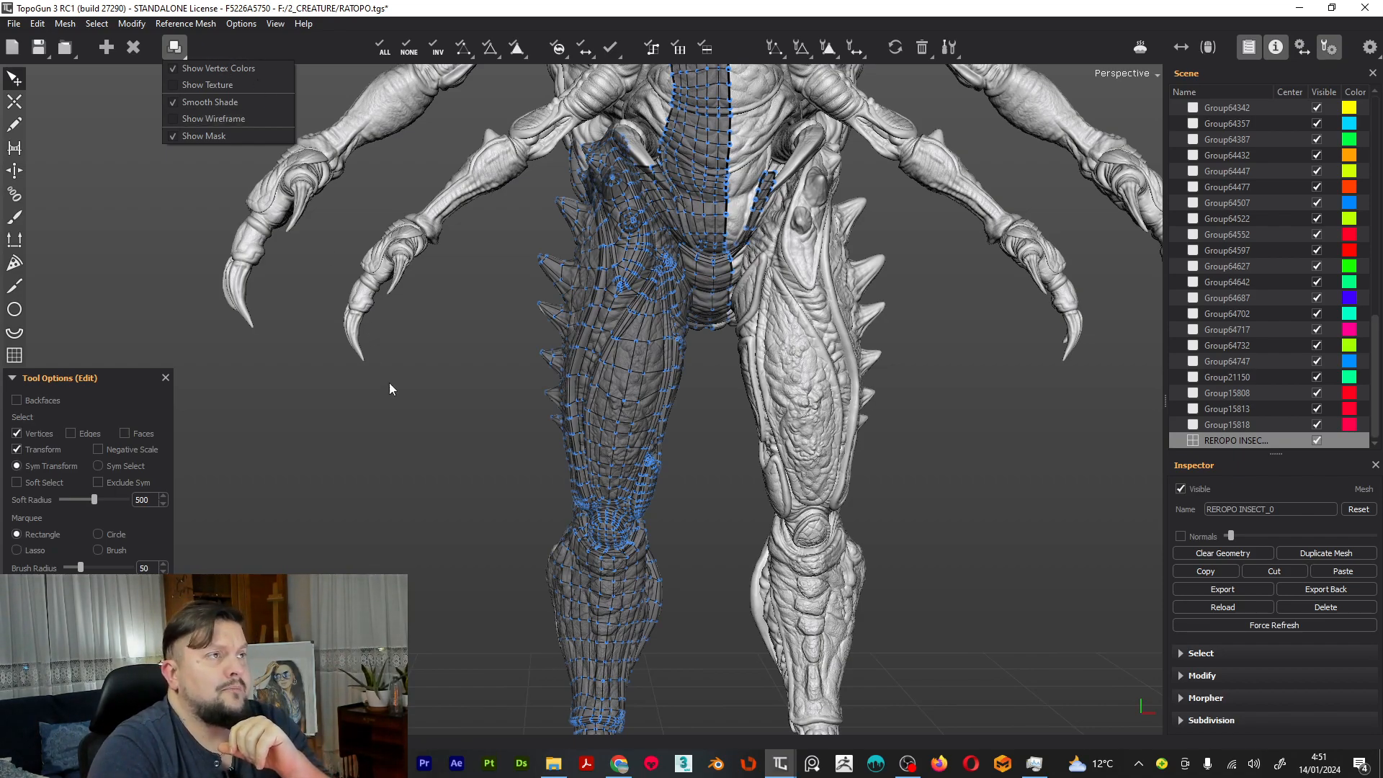
click(448, 457)
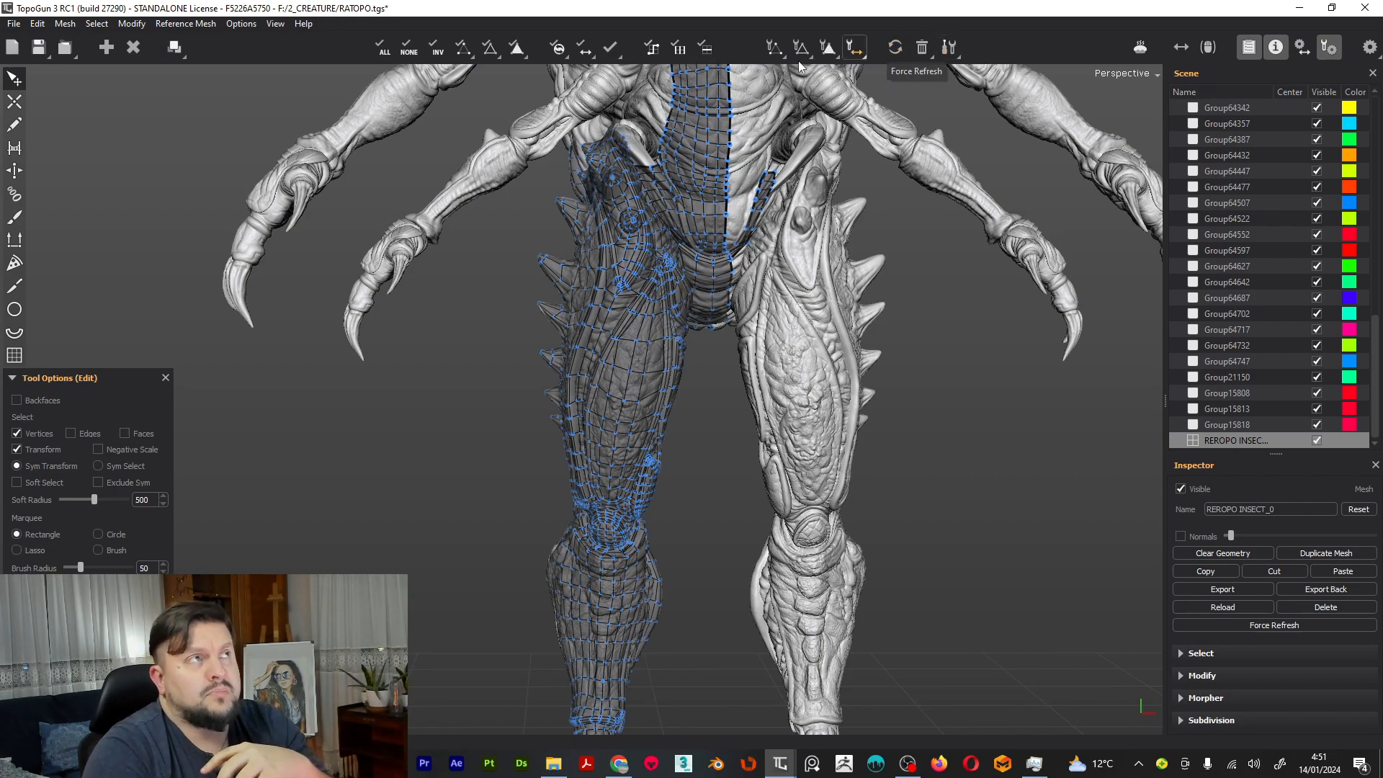
alt+drag(473, 288, 497, 304)
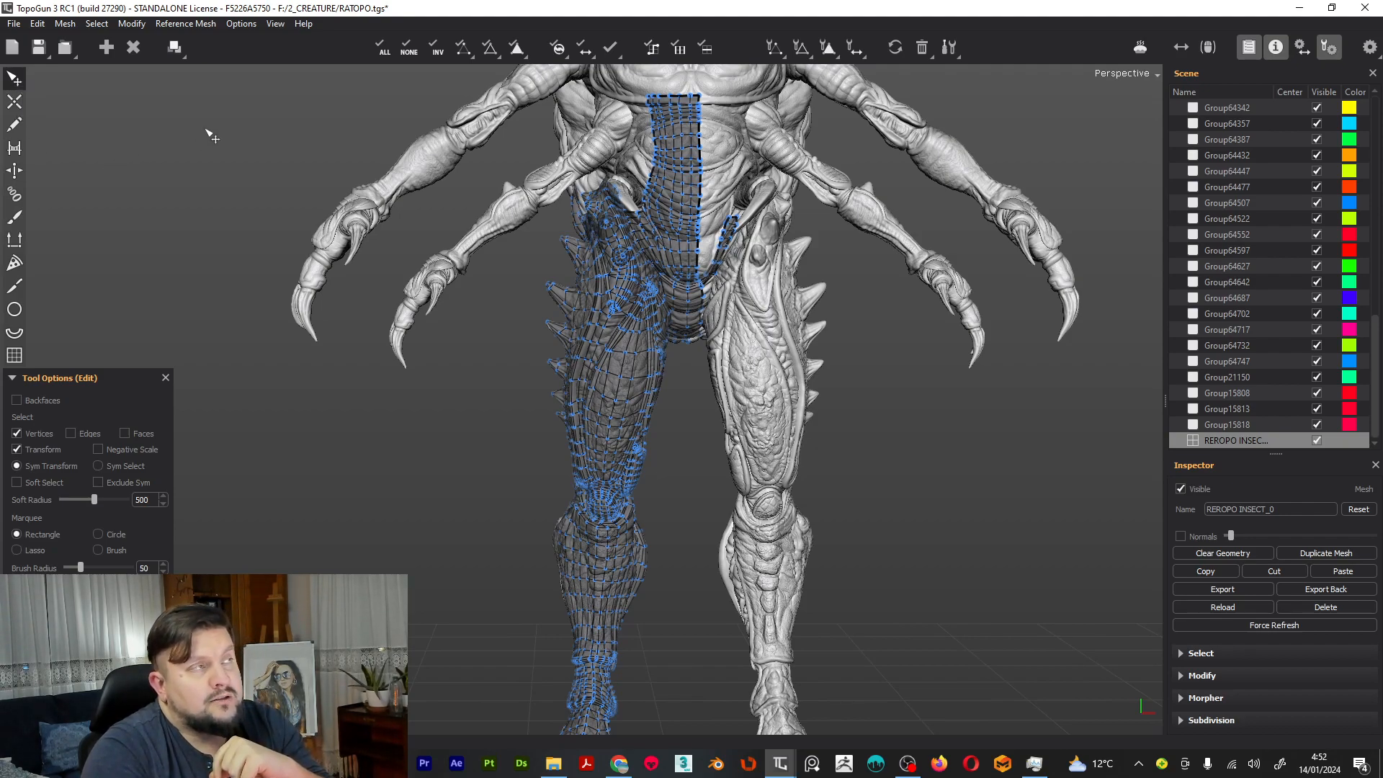
Start a test edge on the creature's lower arm with the Create tool, and return to the Edit tool
key(c)
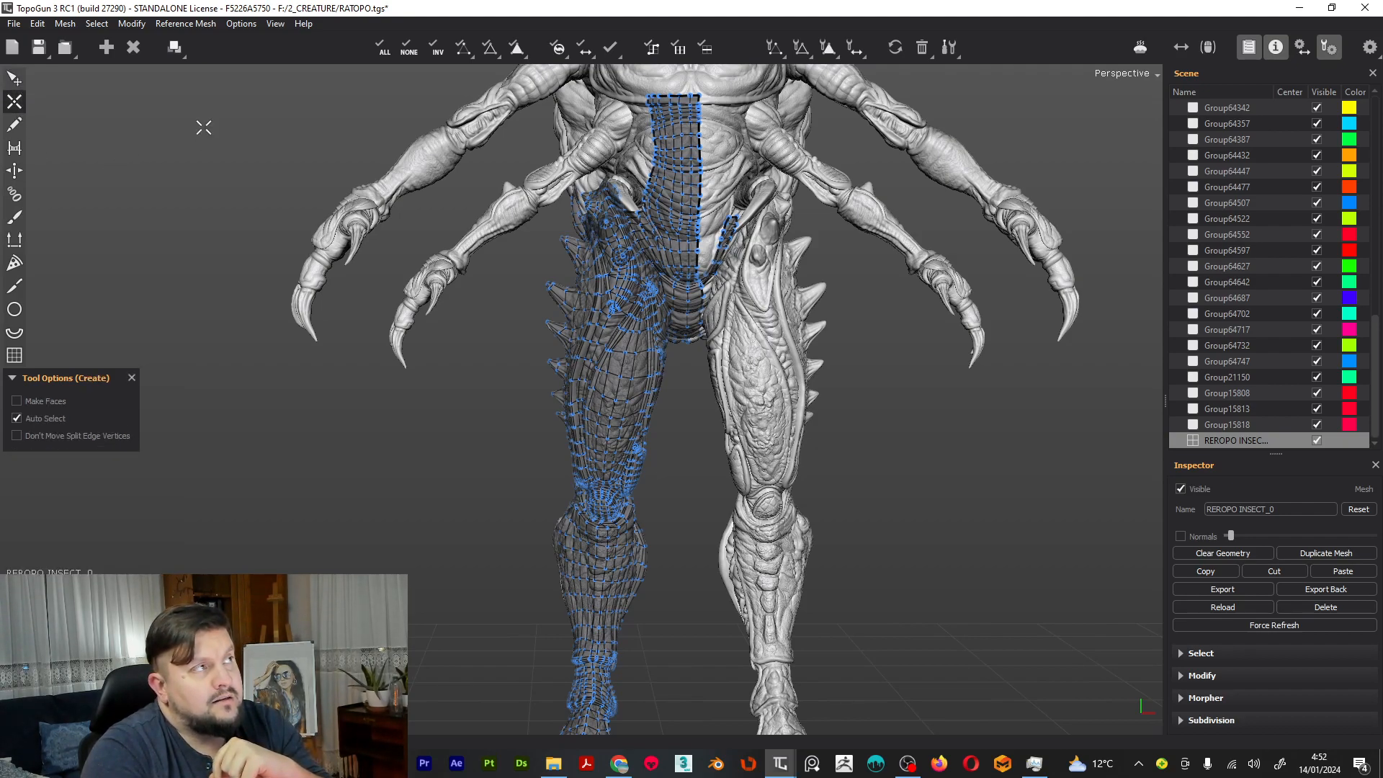
click(627, 124)
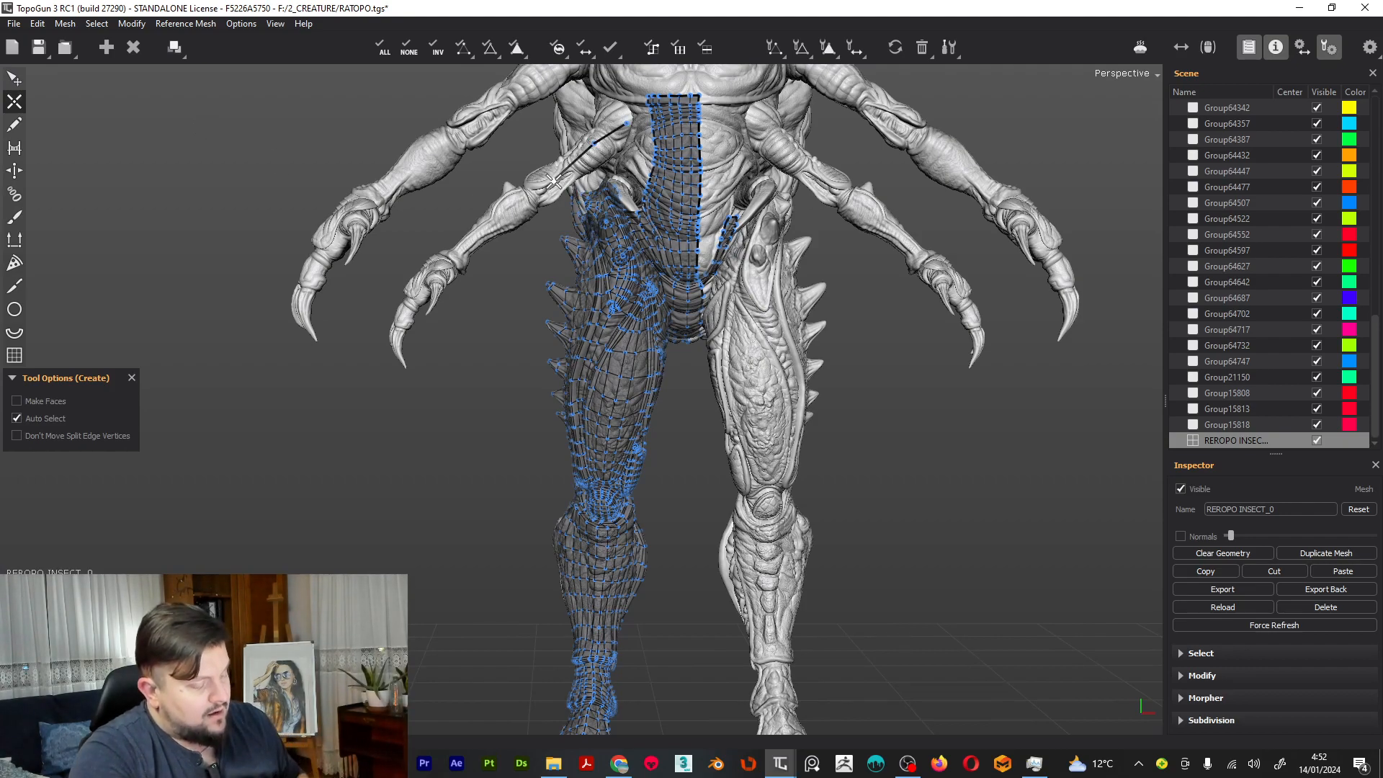
key(e)
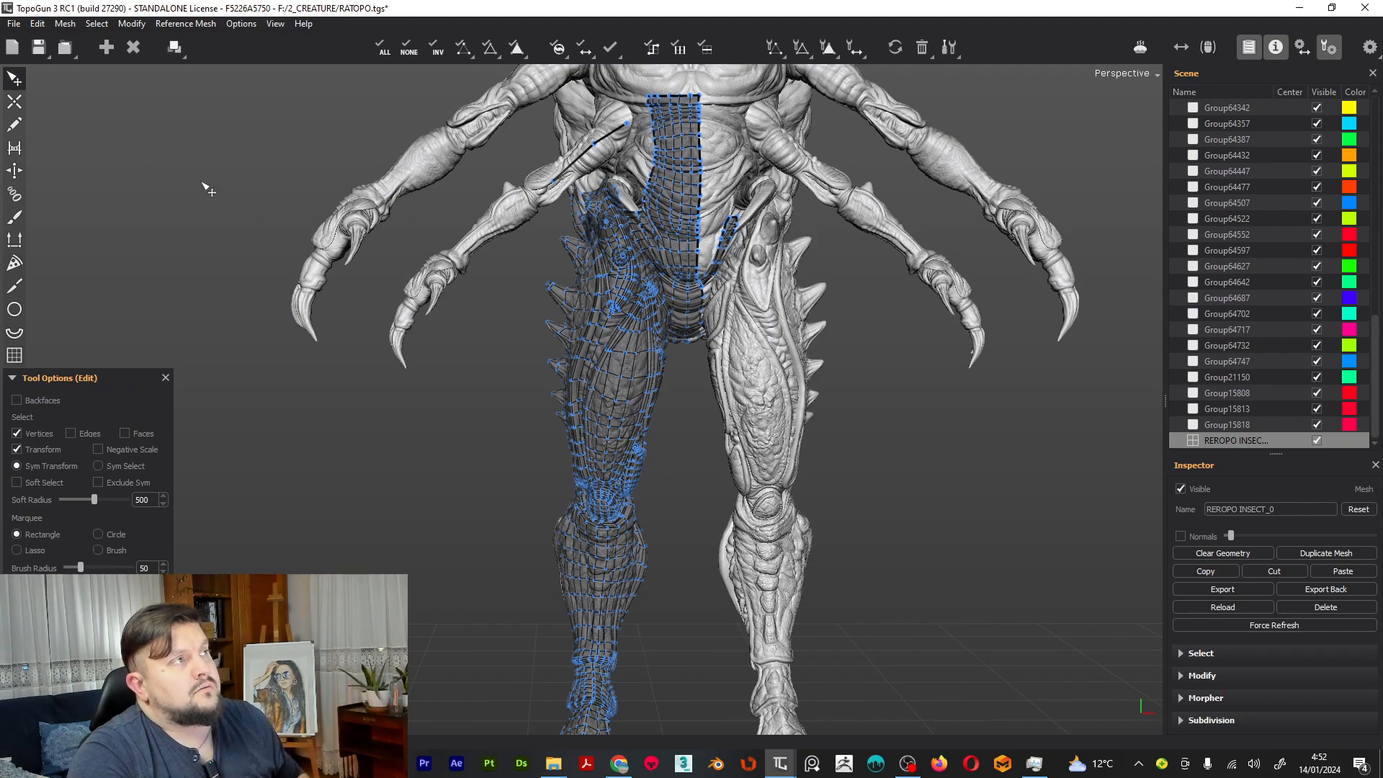
key(c)
key(e)
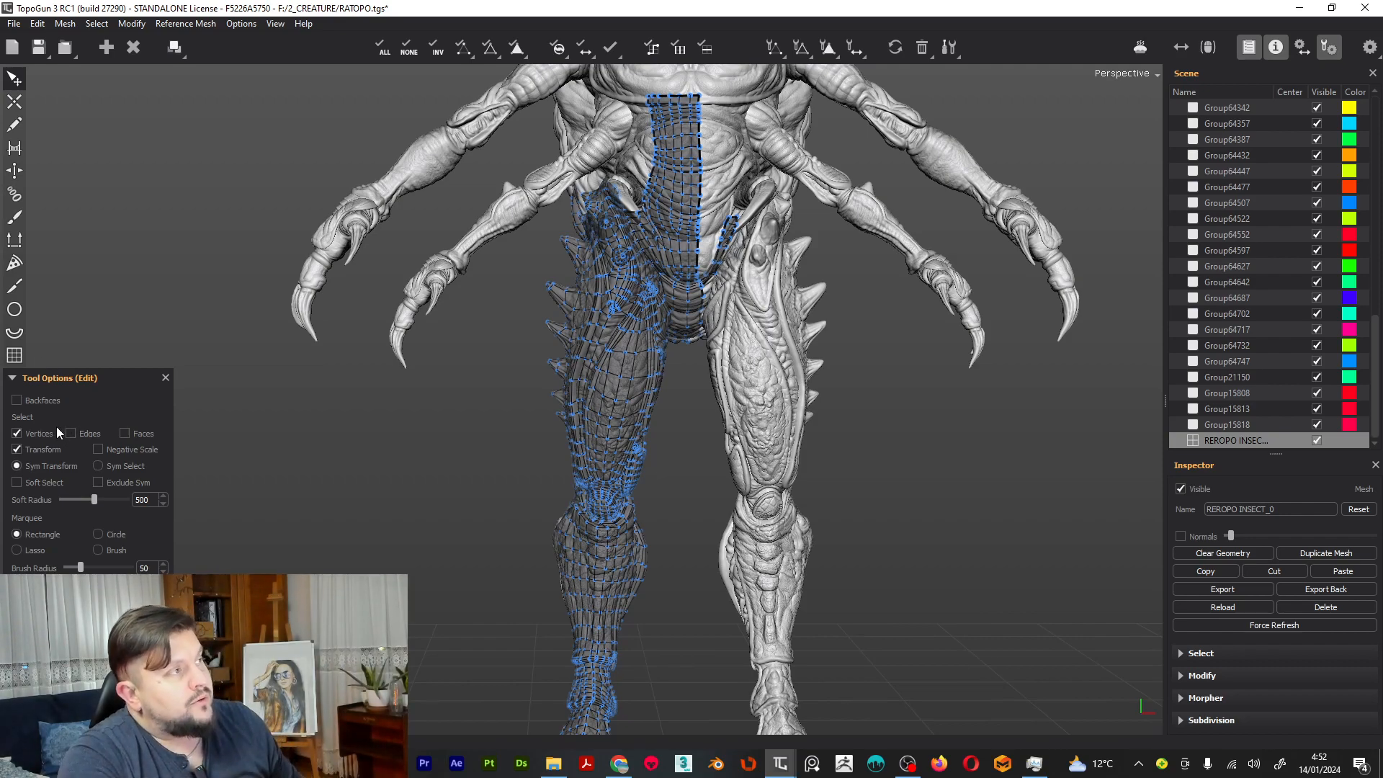
Enable face selection, and try the circle and lasso marquees before restoring the rectangle marquee
click(125, 436)
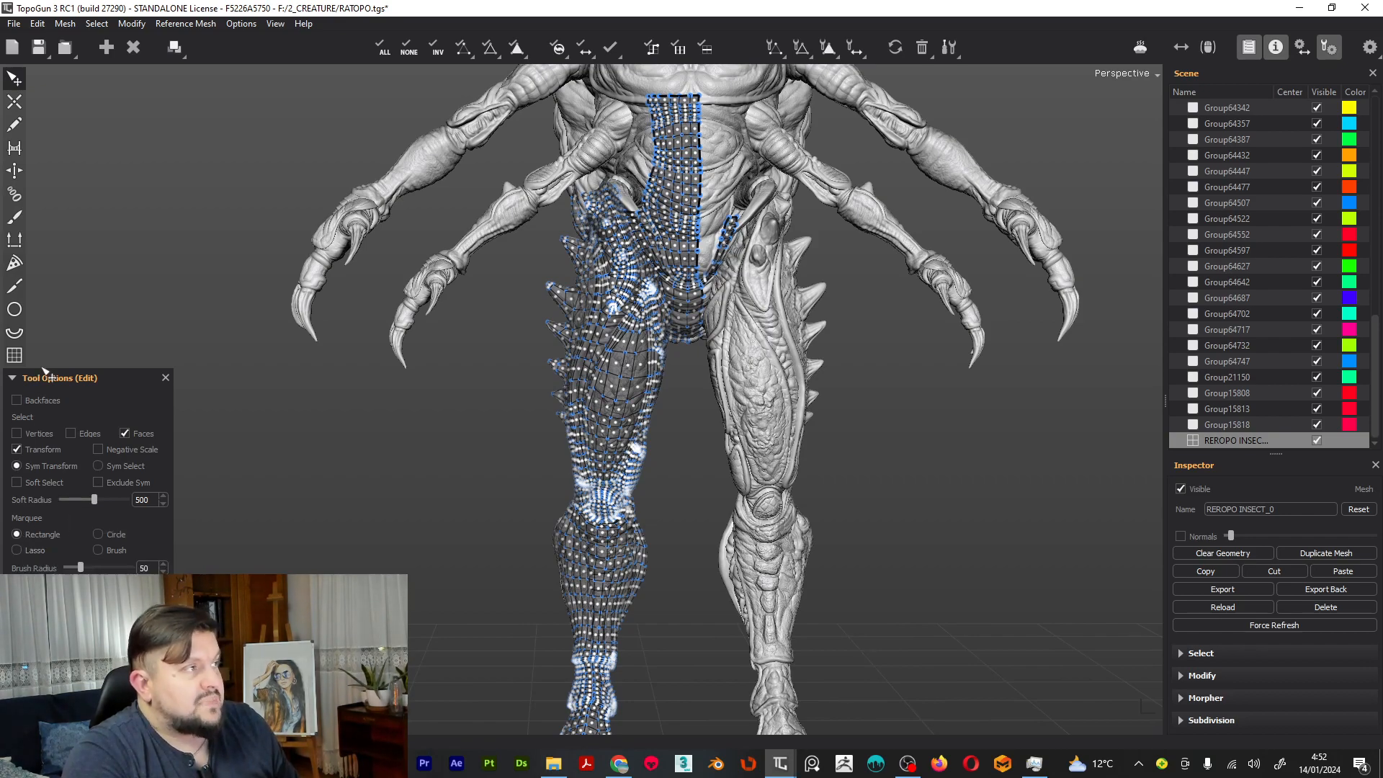
click(97, 535)
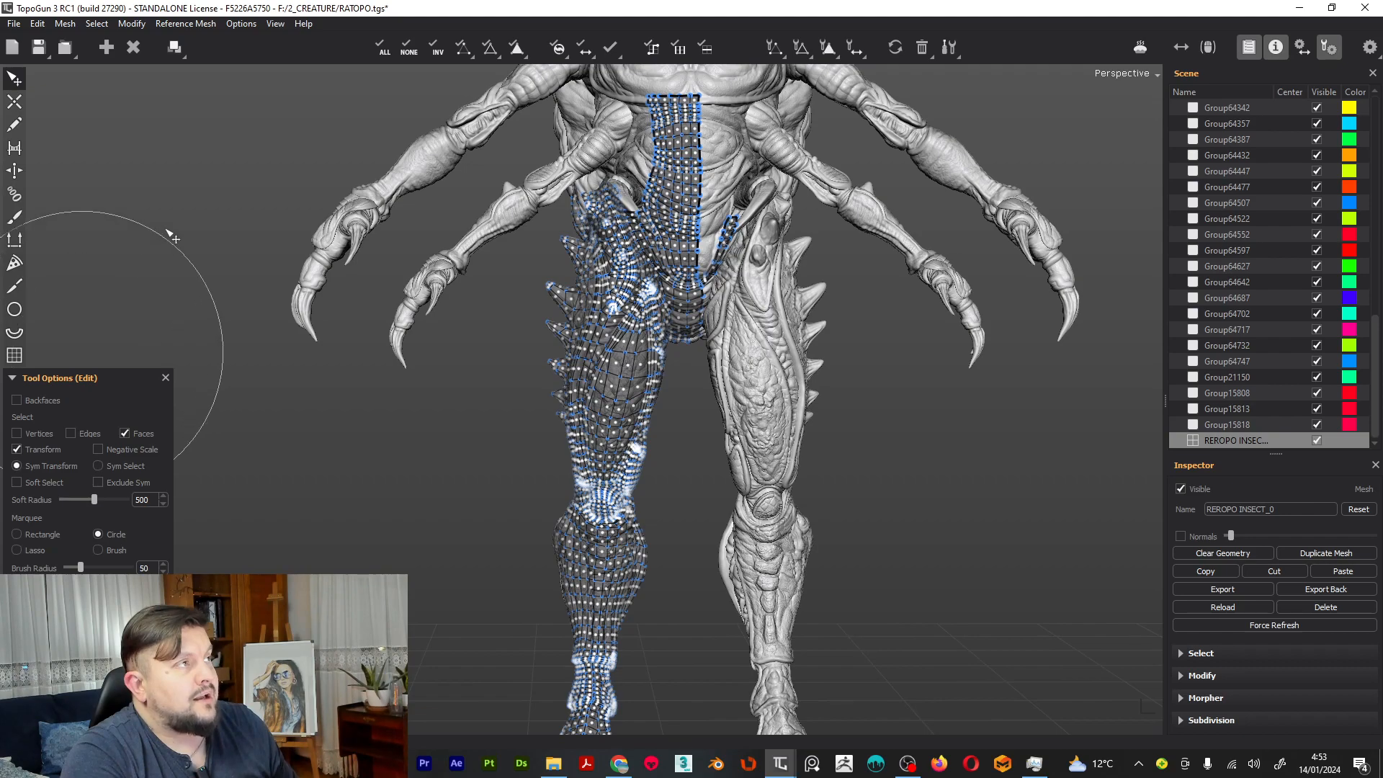
click(28, 552)
mouse_move(101, 155)
mouse_down()
mouse_move(166, 237)
mouse_move(164, 335)
mouse_move(119, 270)
mouse_up()
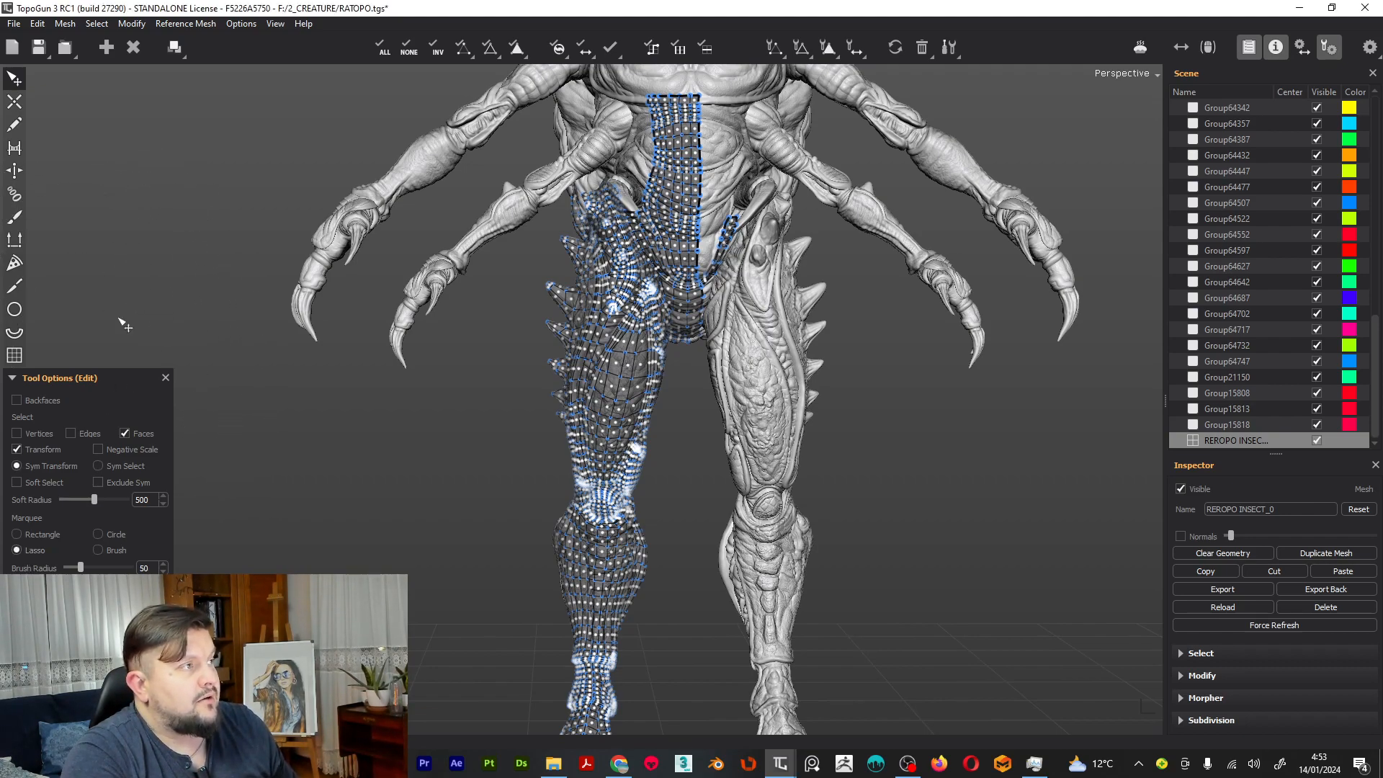
click(30, 536)
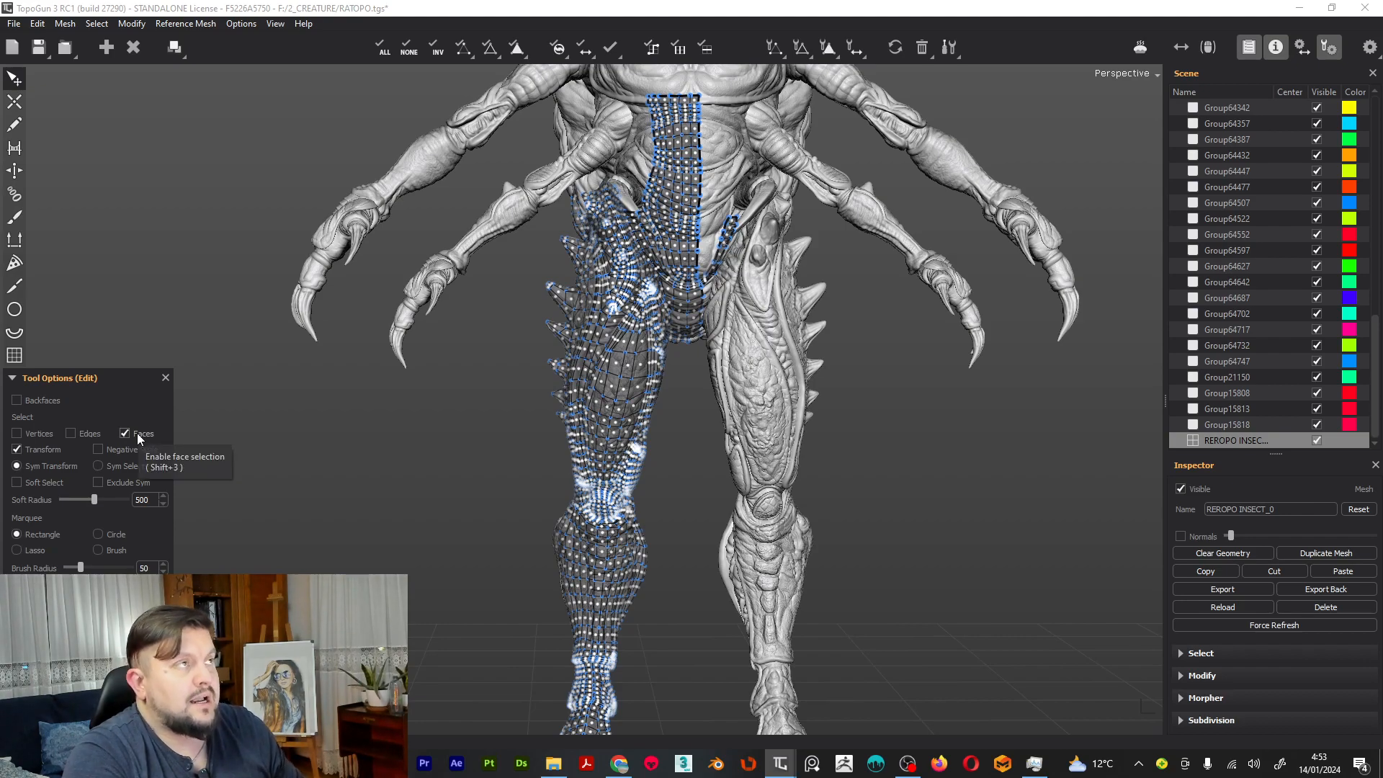
Select everything on the retopology mesh, and clear the whole selection
click(384, 51)
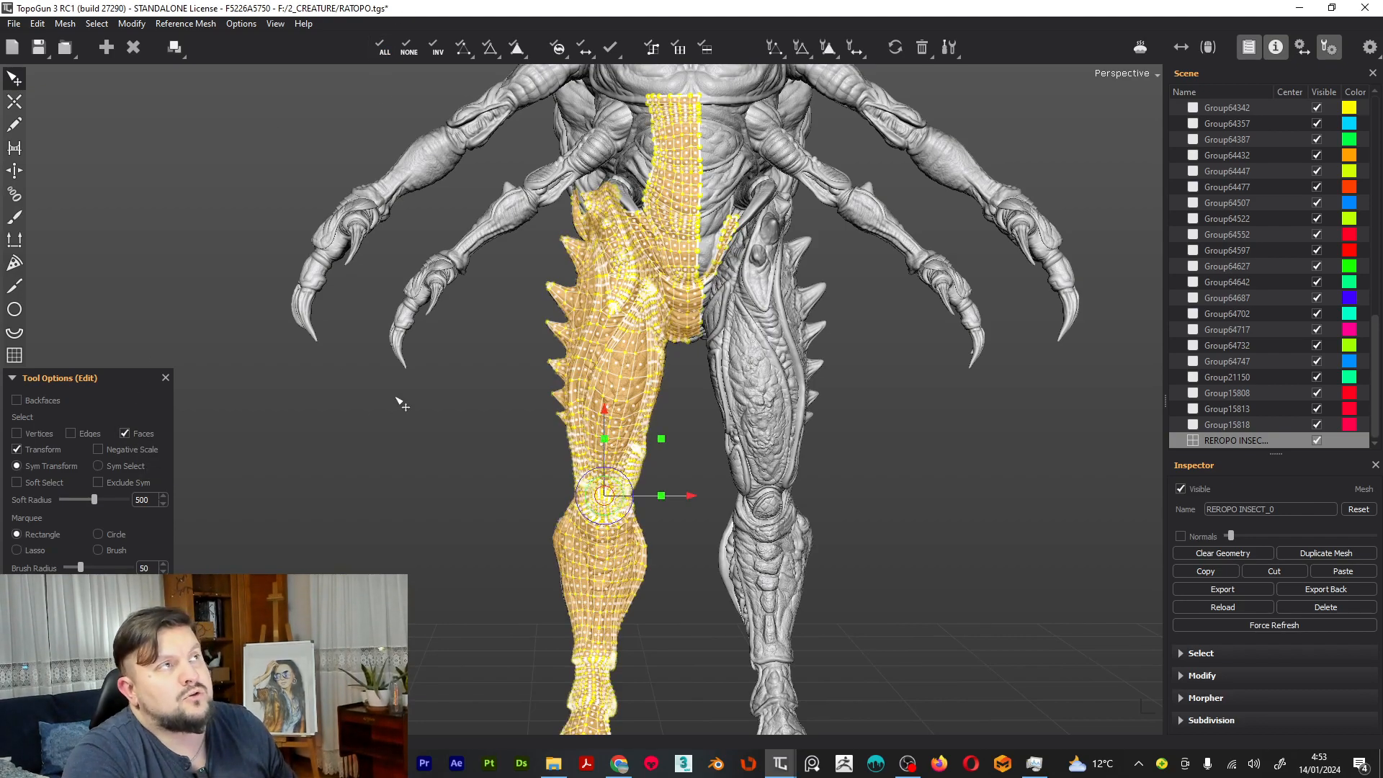
click(215, 216)
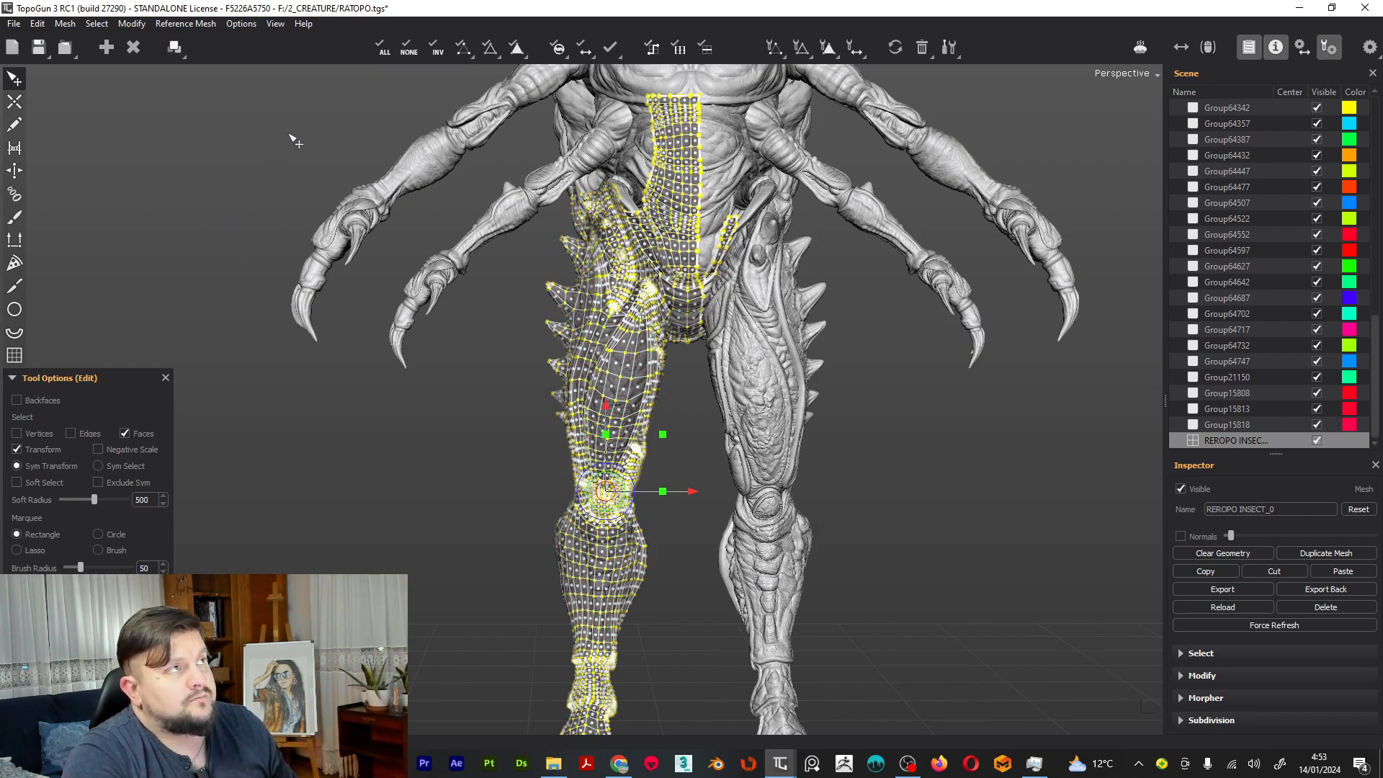
click(409, 50)
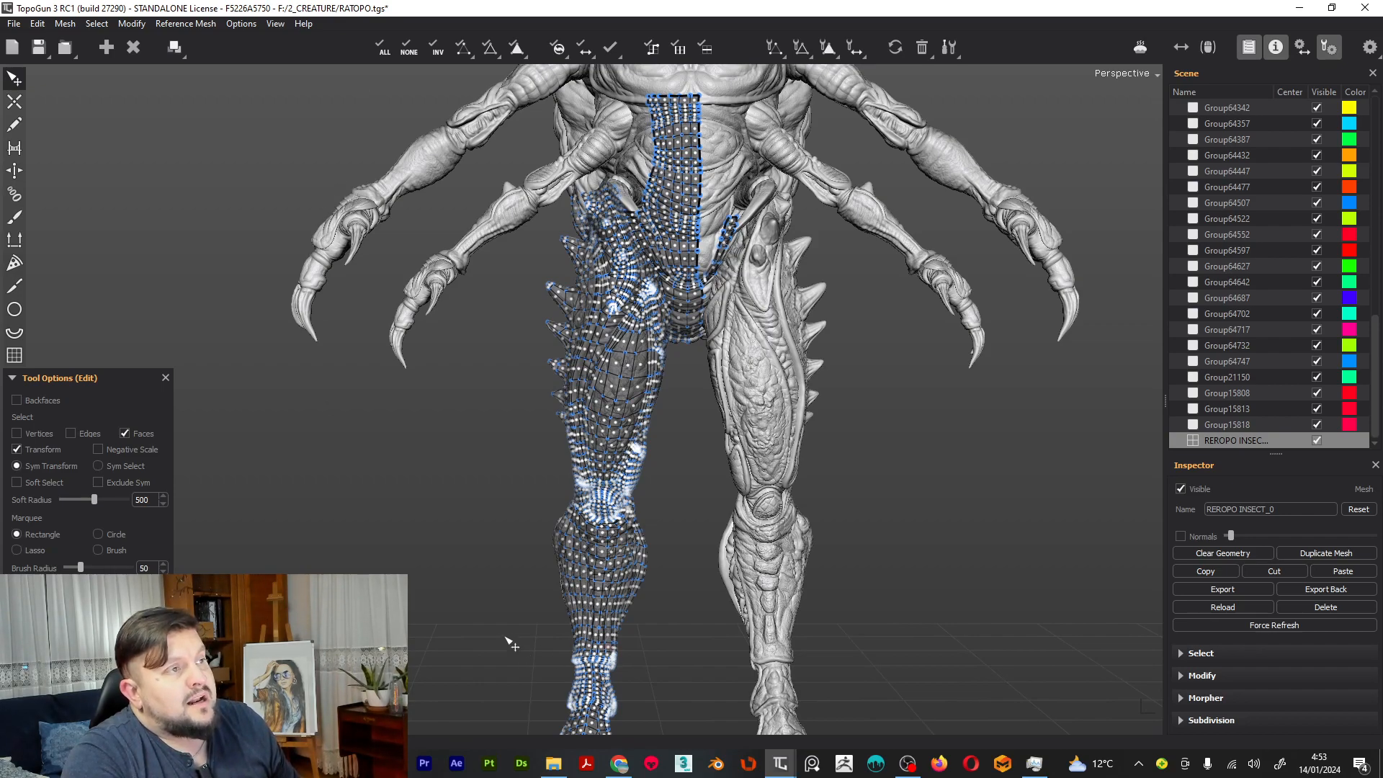
Invert a marquee selection of the faces from the lower thigh to the shin, and switch to vertex selection
drag(497, 622, 707, 418)
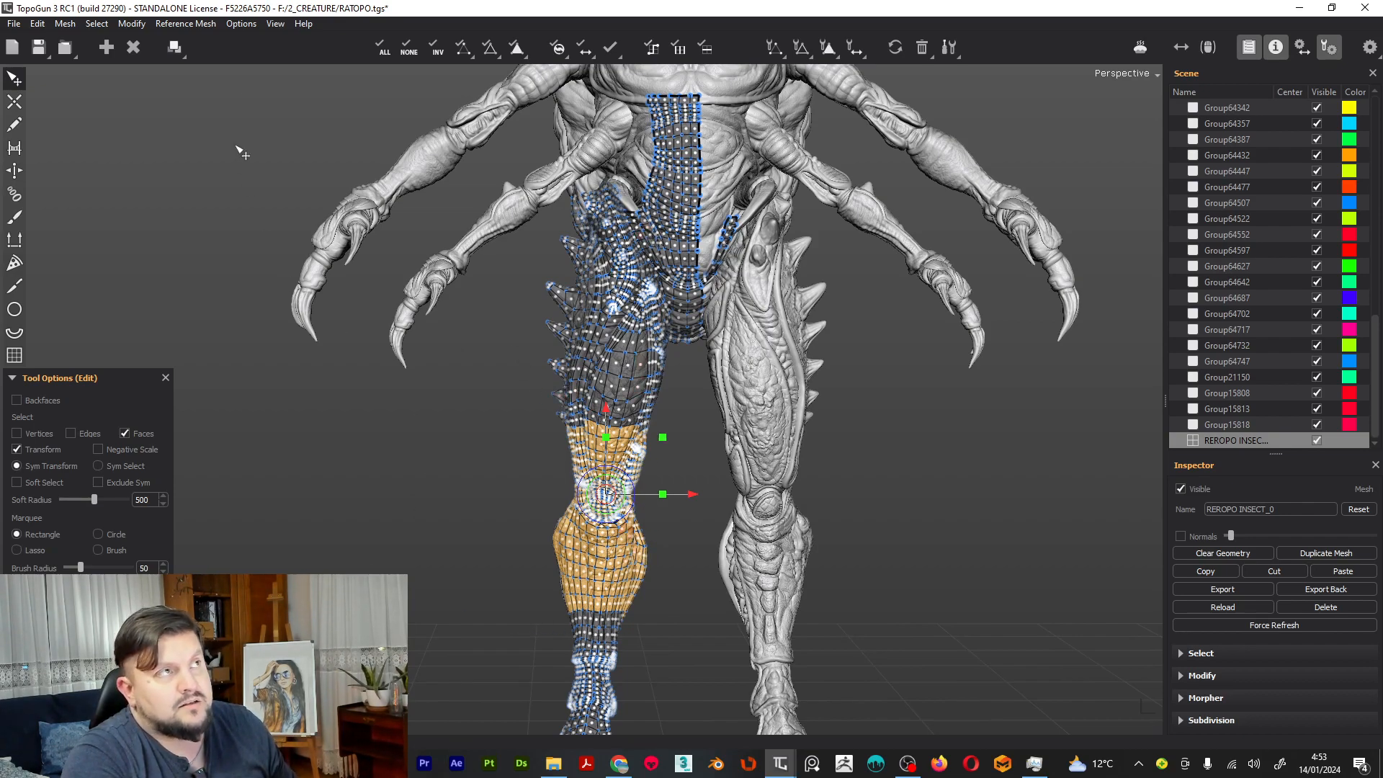
click(437, 48)
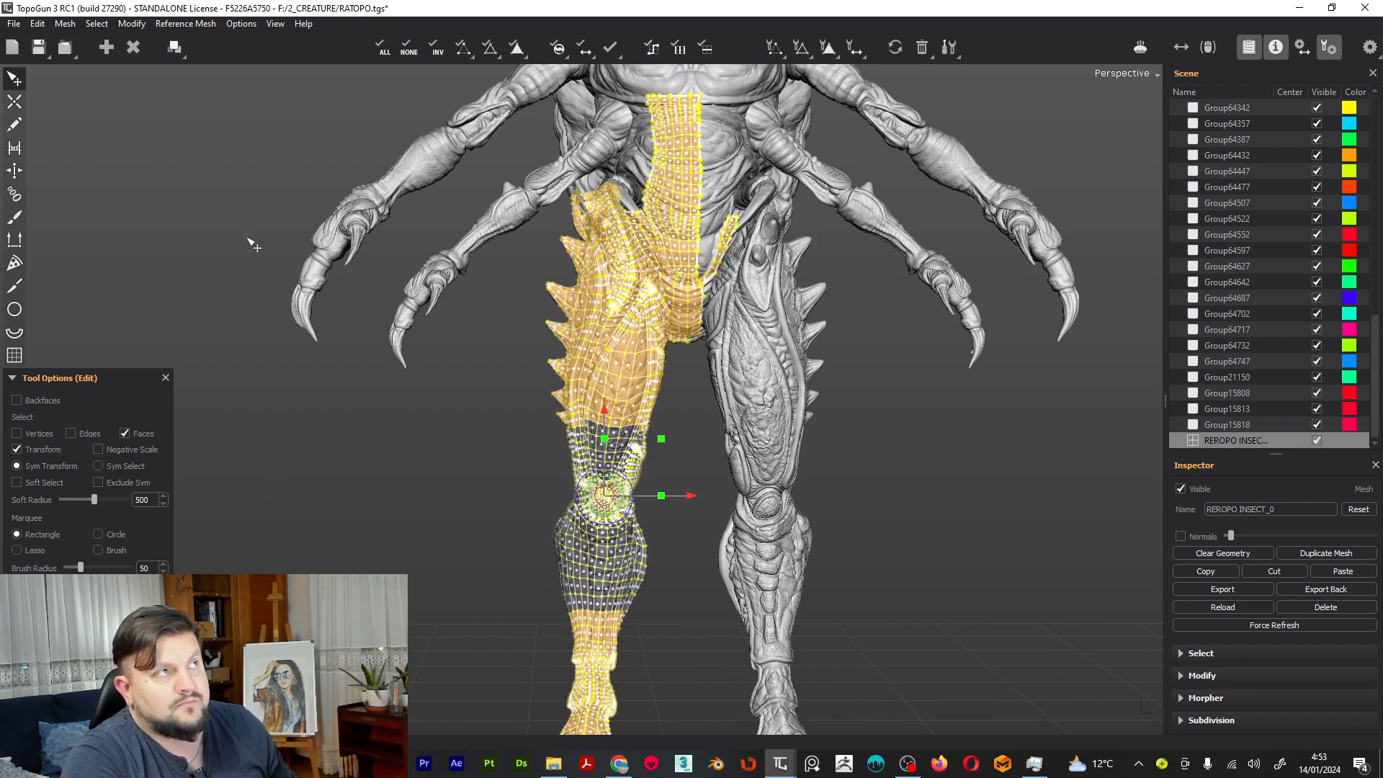
key(2)
key(1)
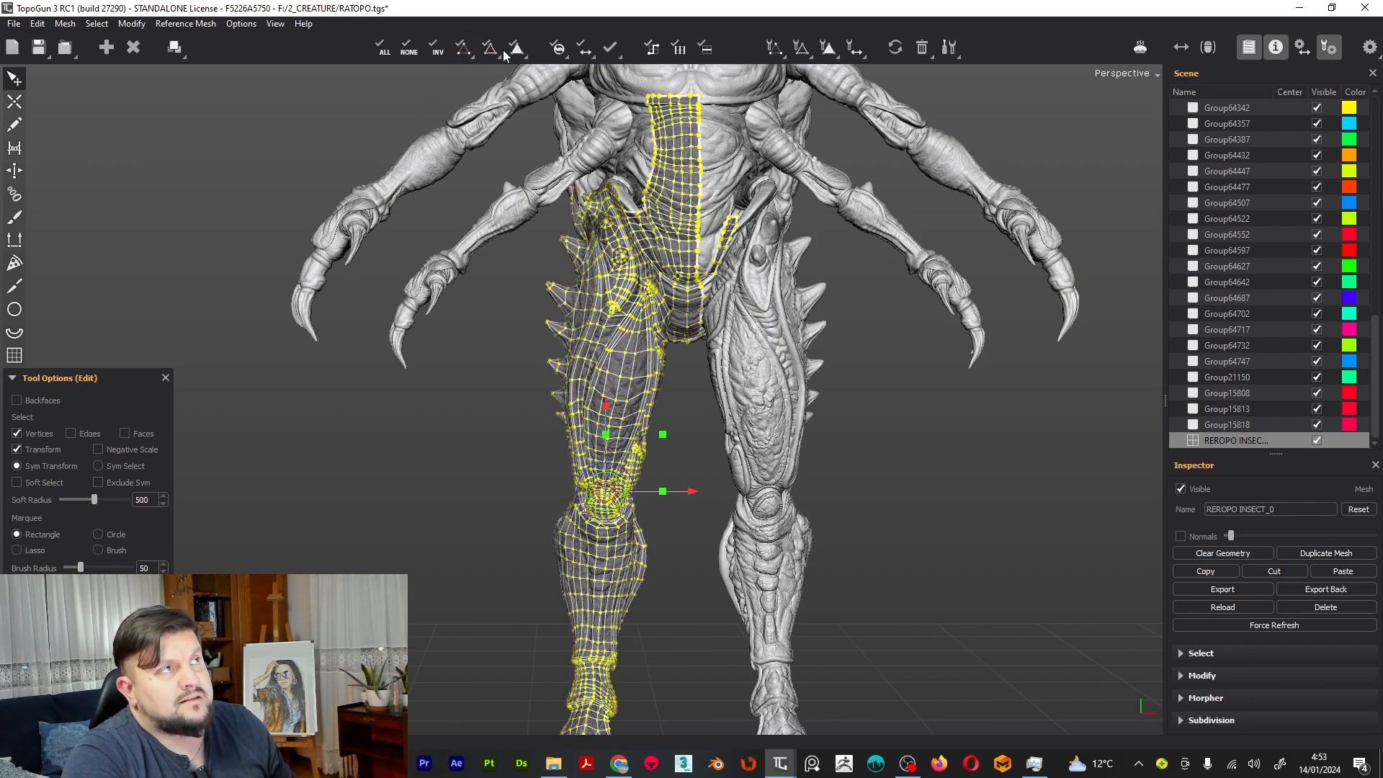
Deselect the mesh's vertices, and convert the current selection to edges
click(459, 51)
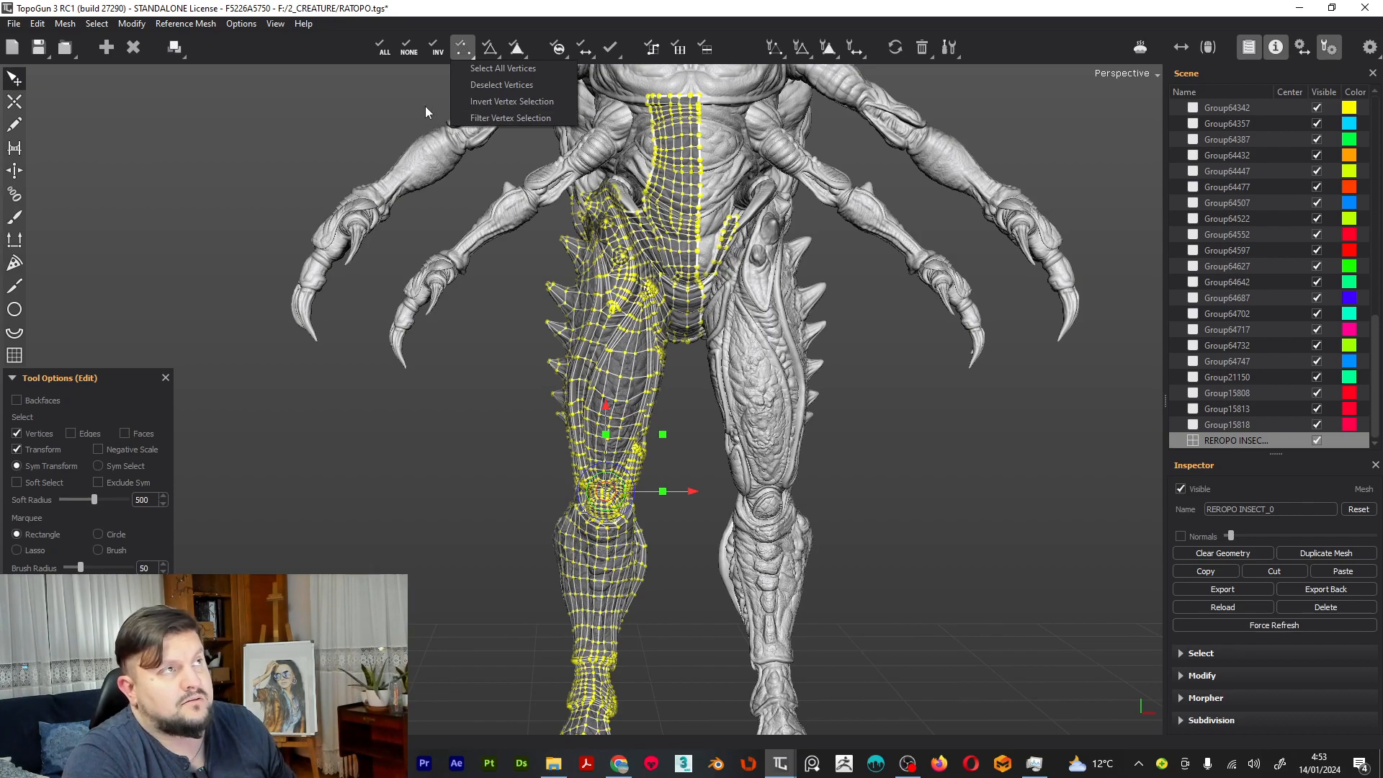
mouse_move(496, 48)
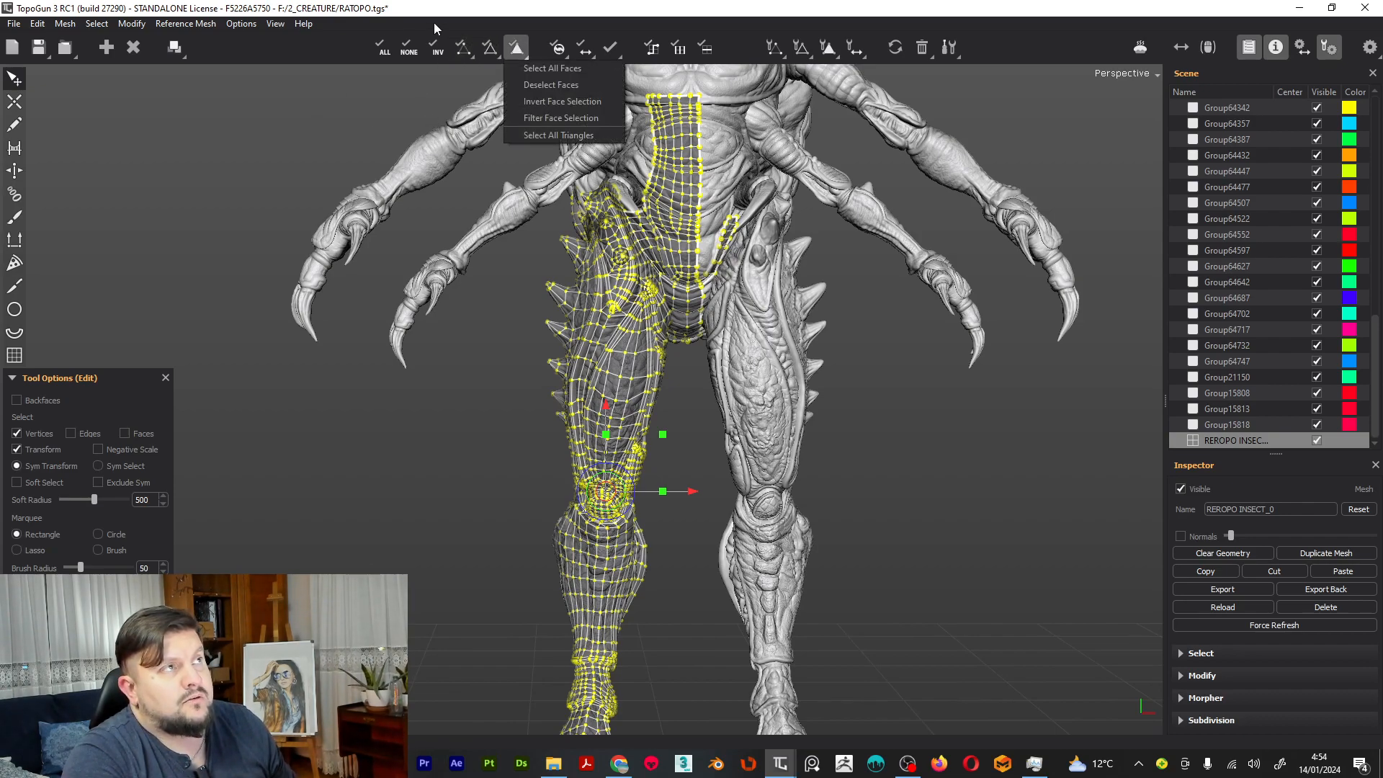
click(364, 120)
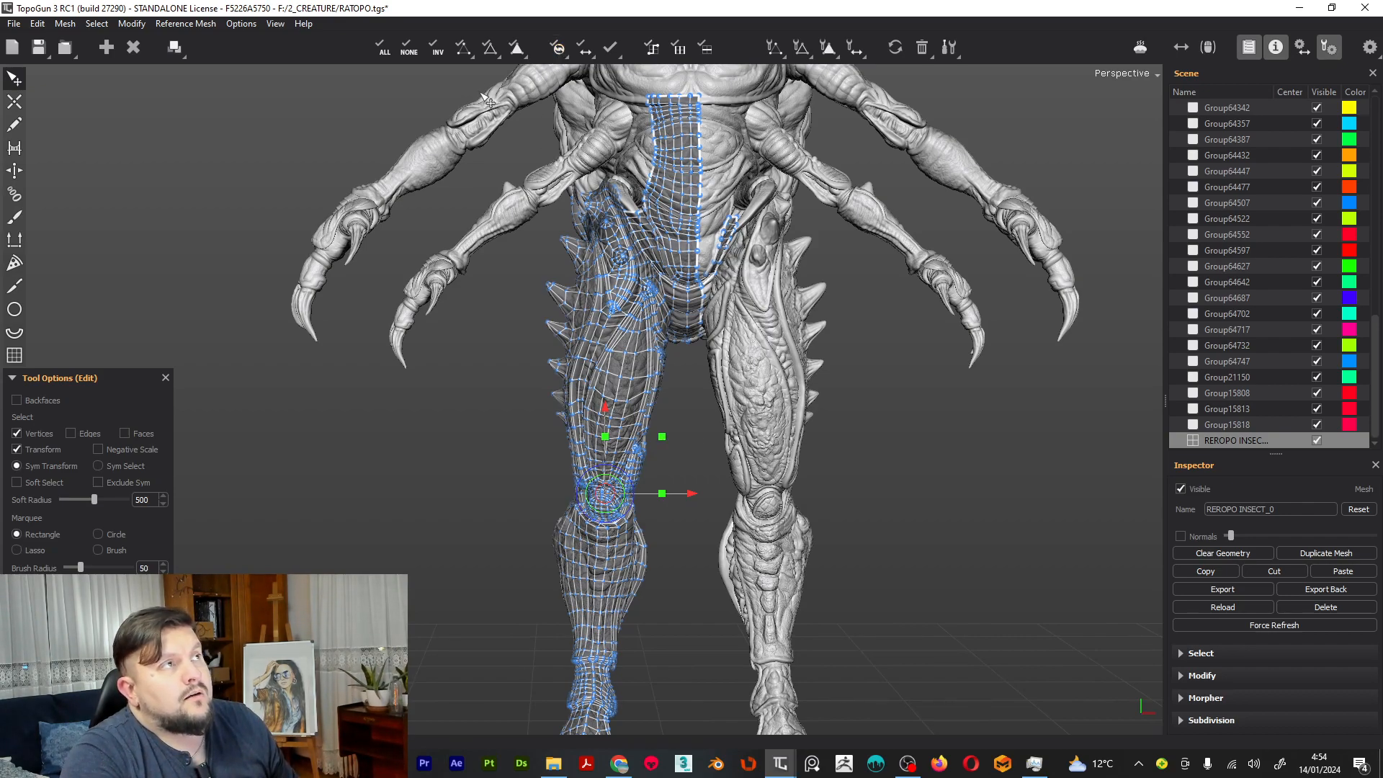
click(559, 53)
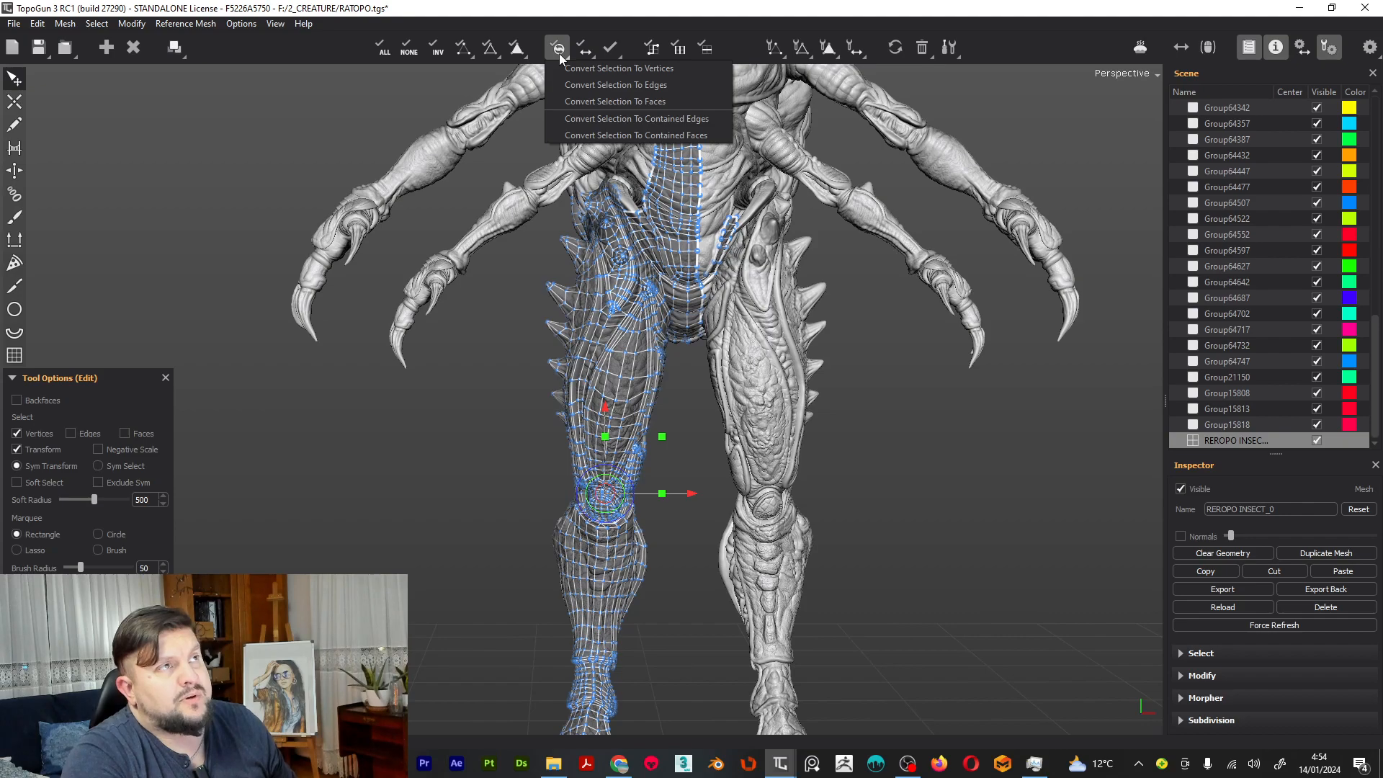
click(580, 89)
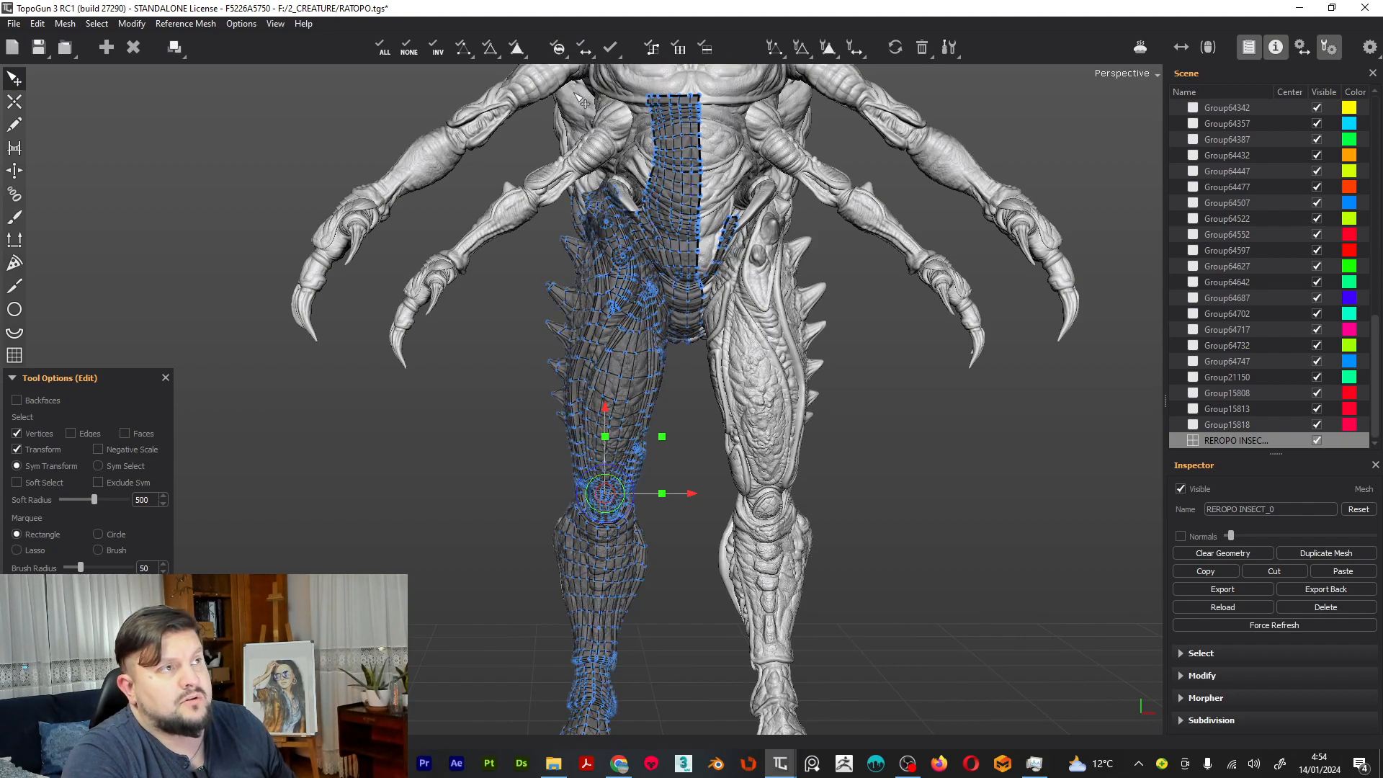
Marquee-select the vertices between the middle of the thigh and the knee, and convert them to an edge selection
drag(451, 497, 668, 353)
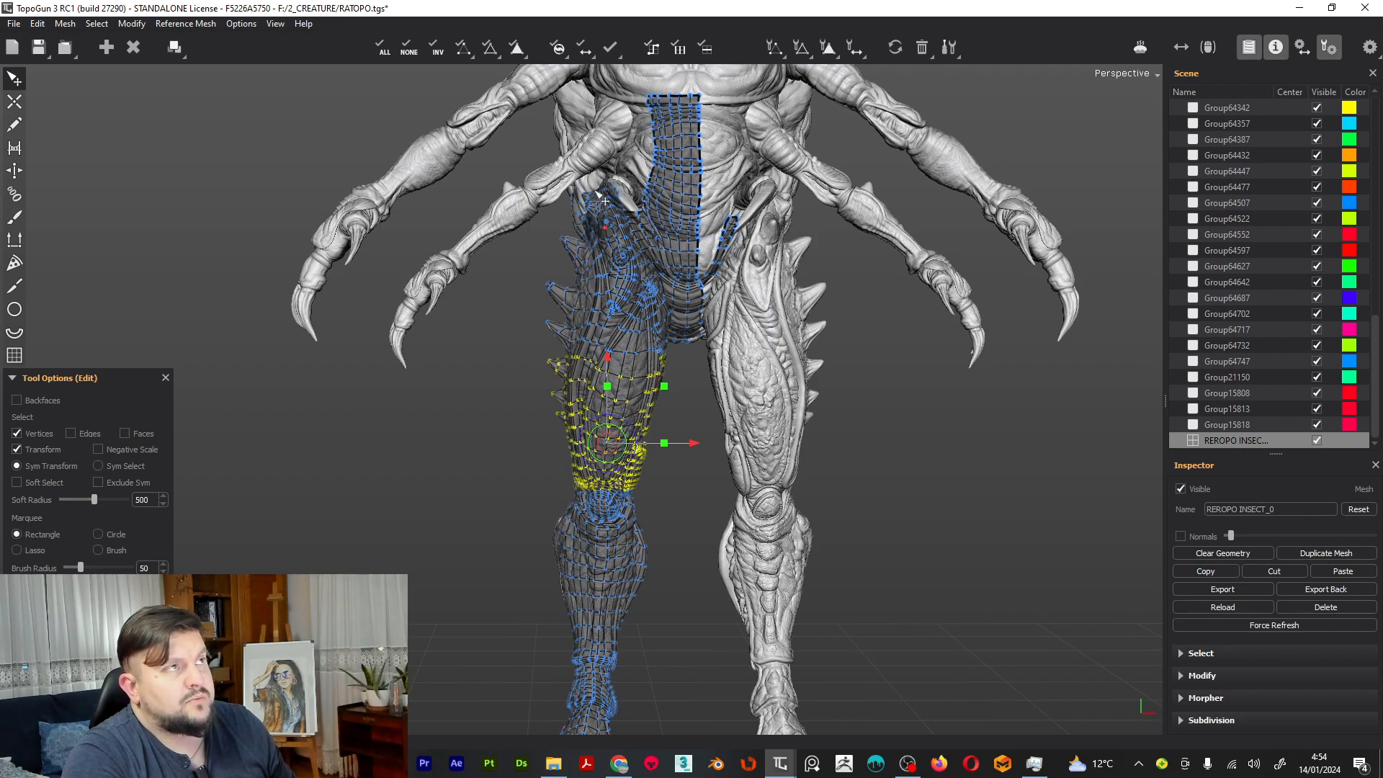
click(584, 48)
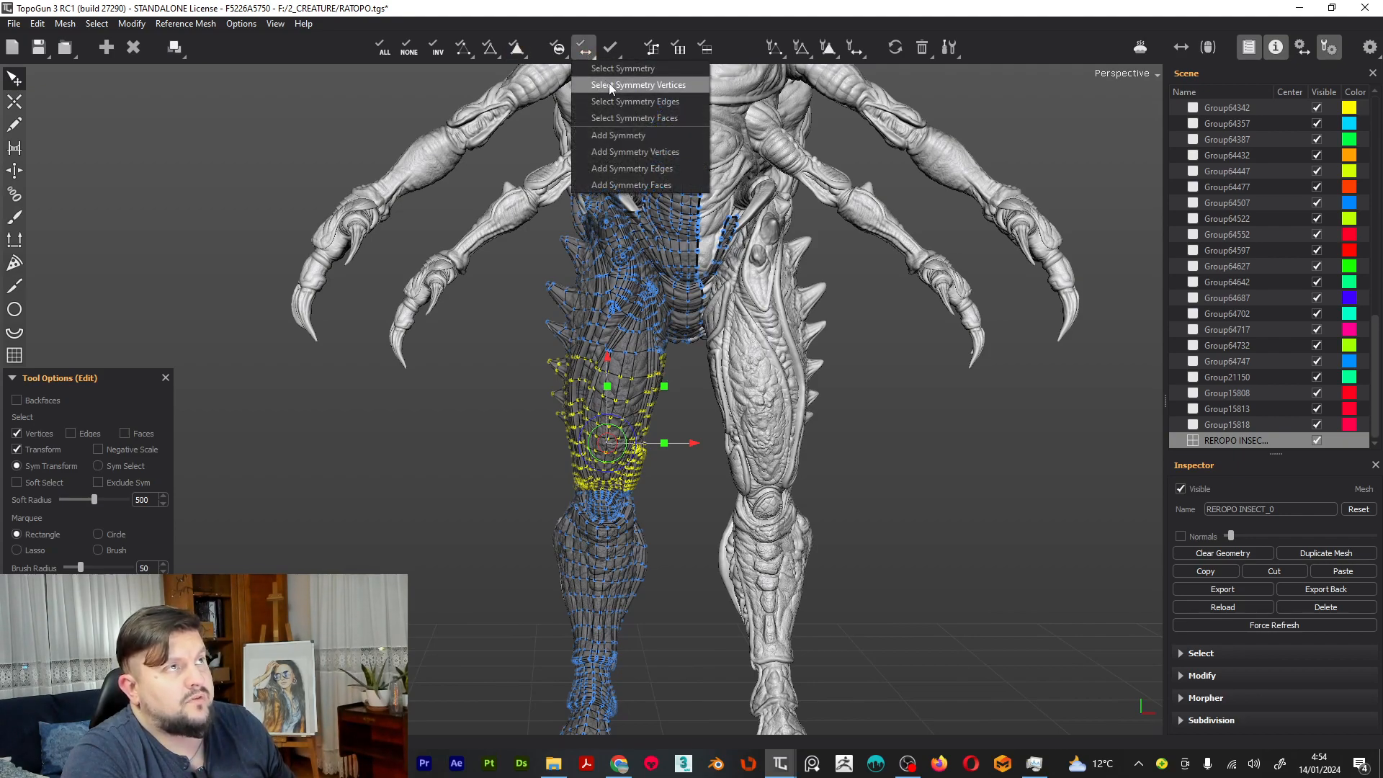
click(558, 47)
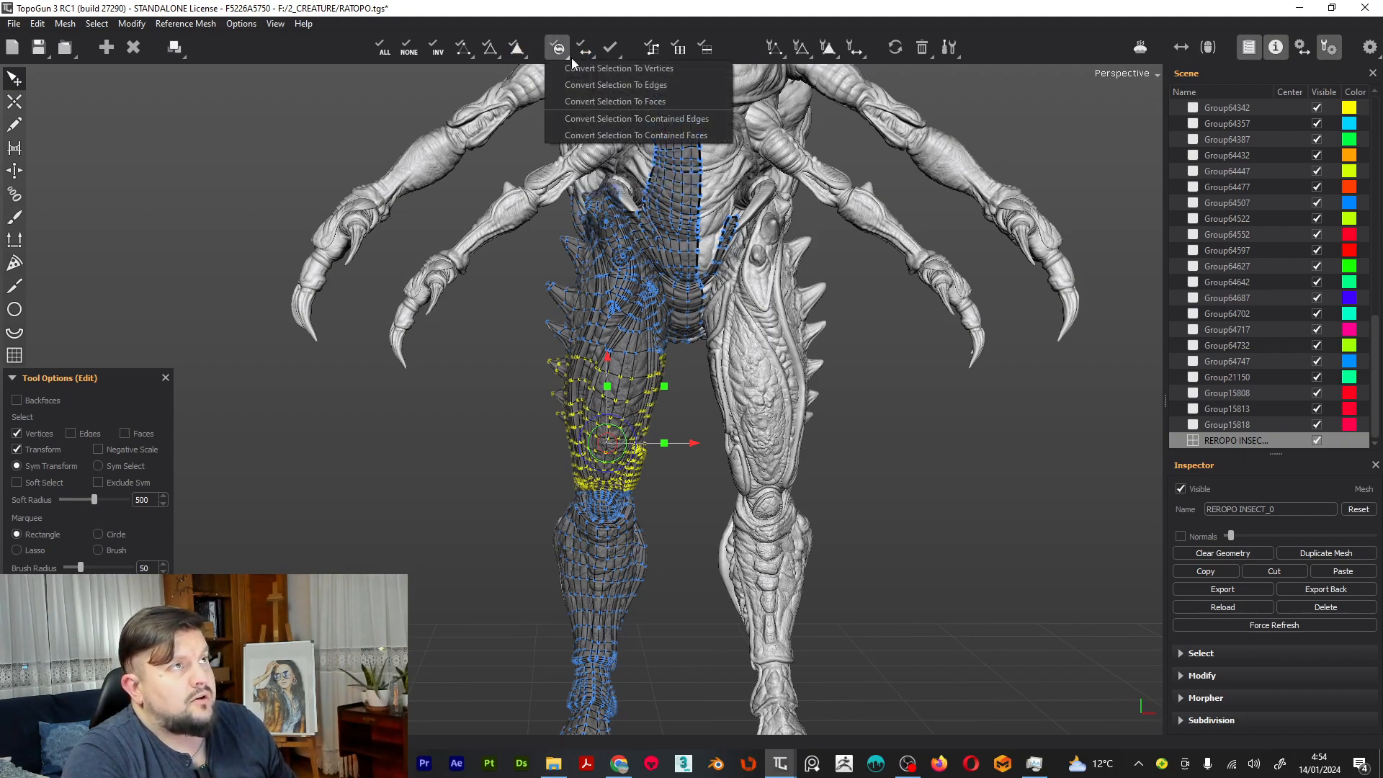
click(598, 85)
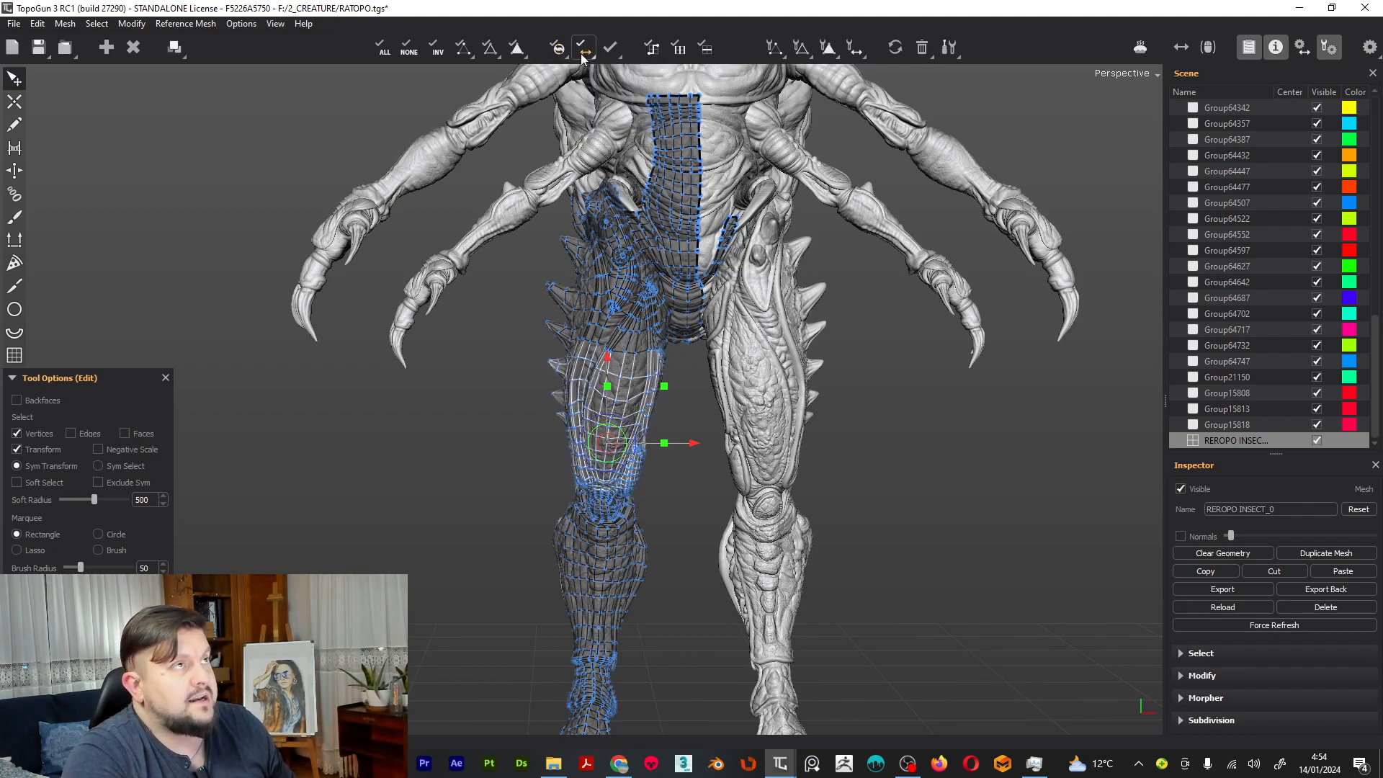
Convert the thigh's edge selection to faces, and enable face selection
click(559, 47)
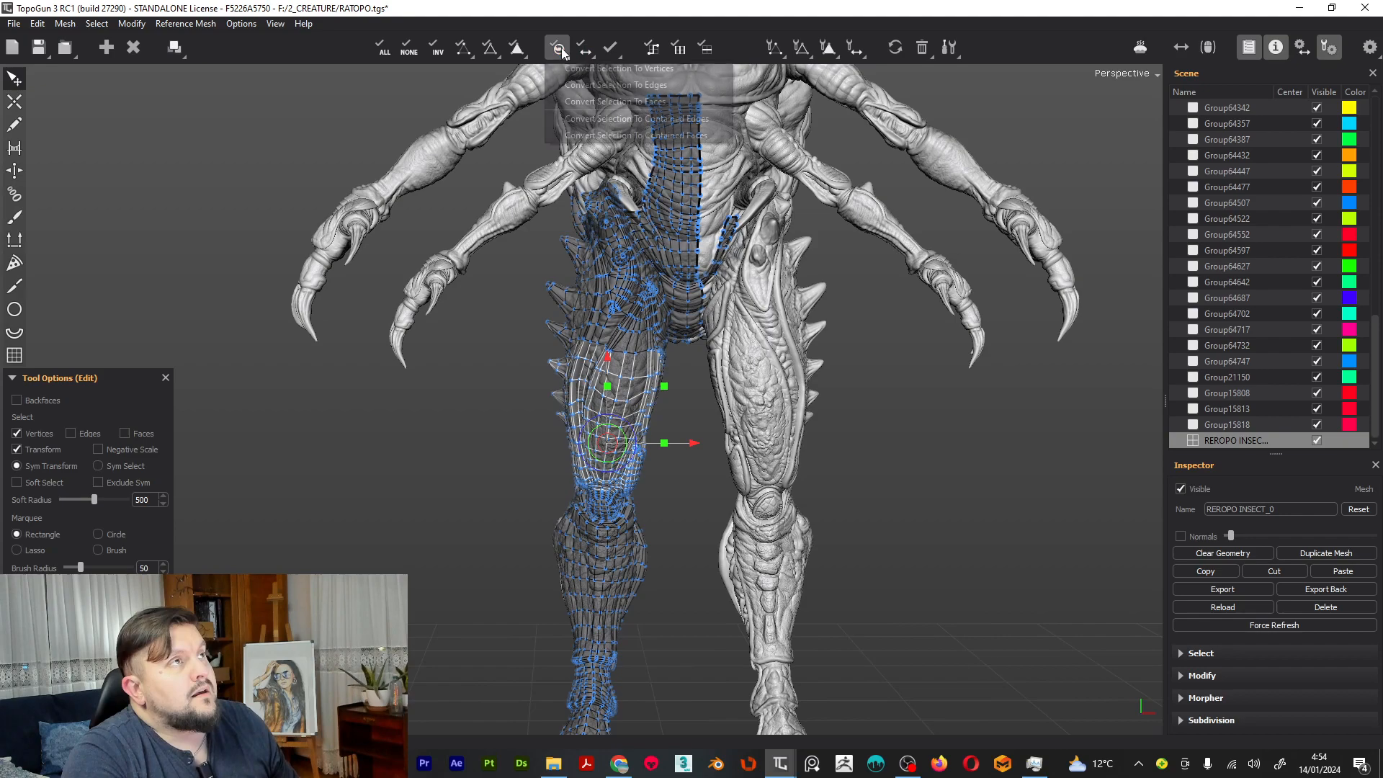
click(585, 105)
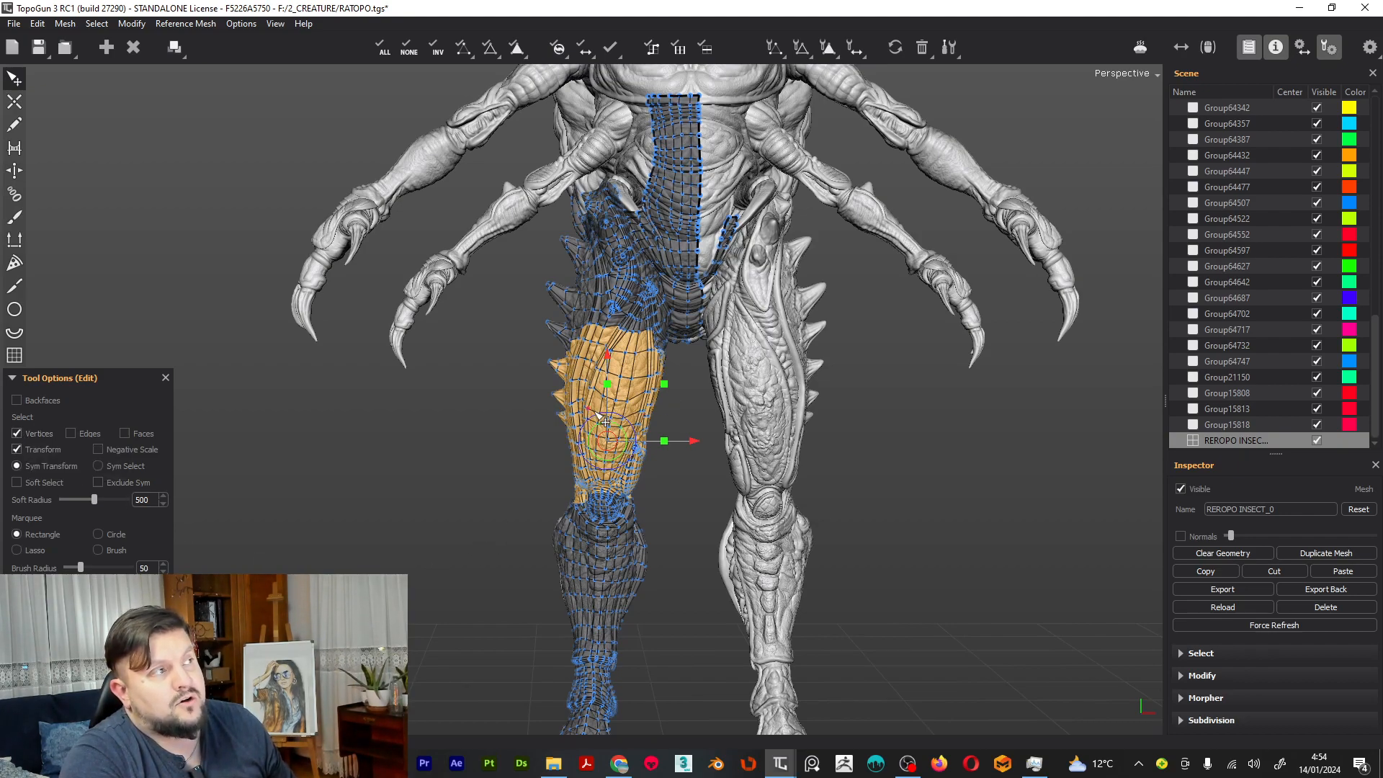
key(shift+3)
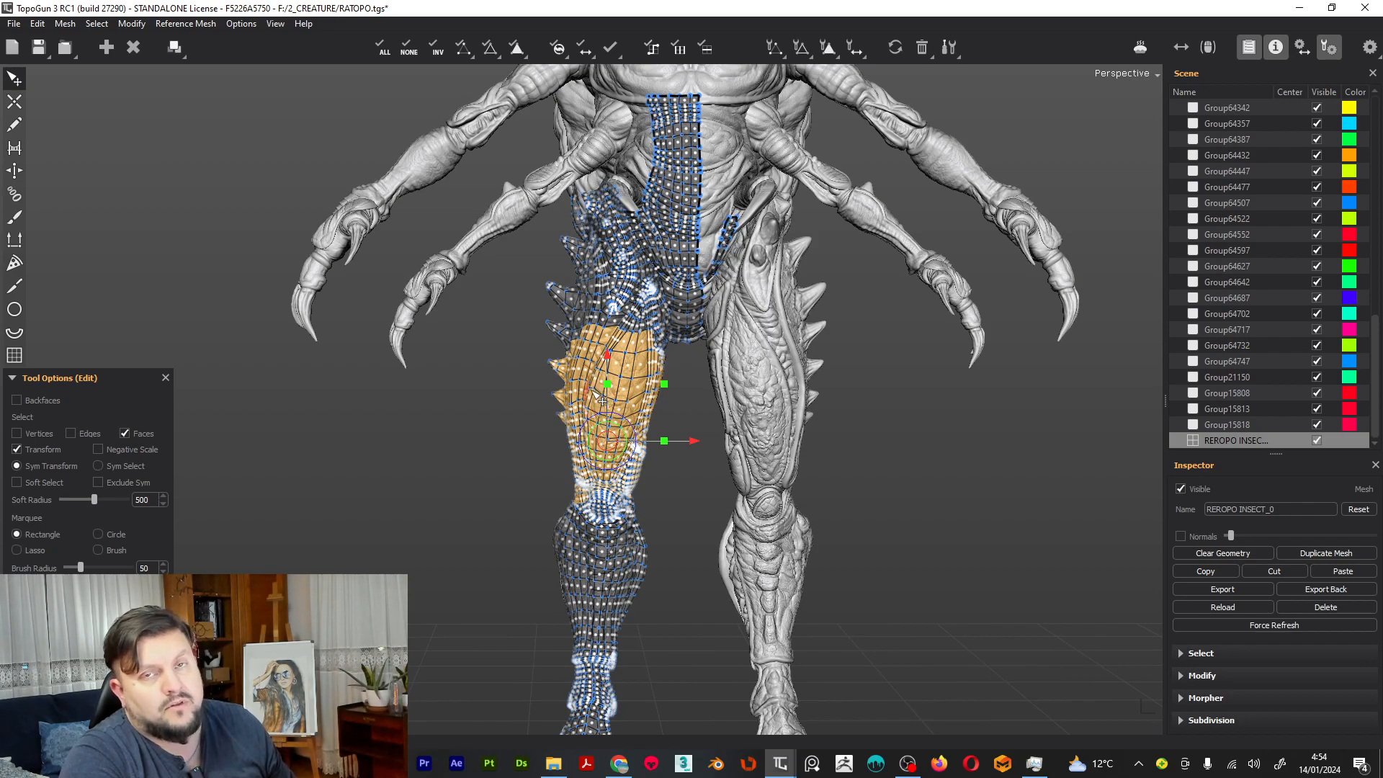
Review the symmetry selection options, clear the thigh's face selection, and select a single vertex in the middle of the thigh in vertex mode
click(587, 48)
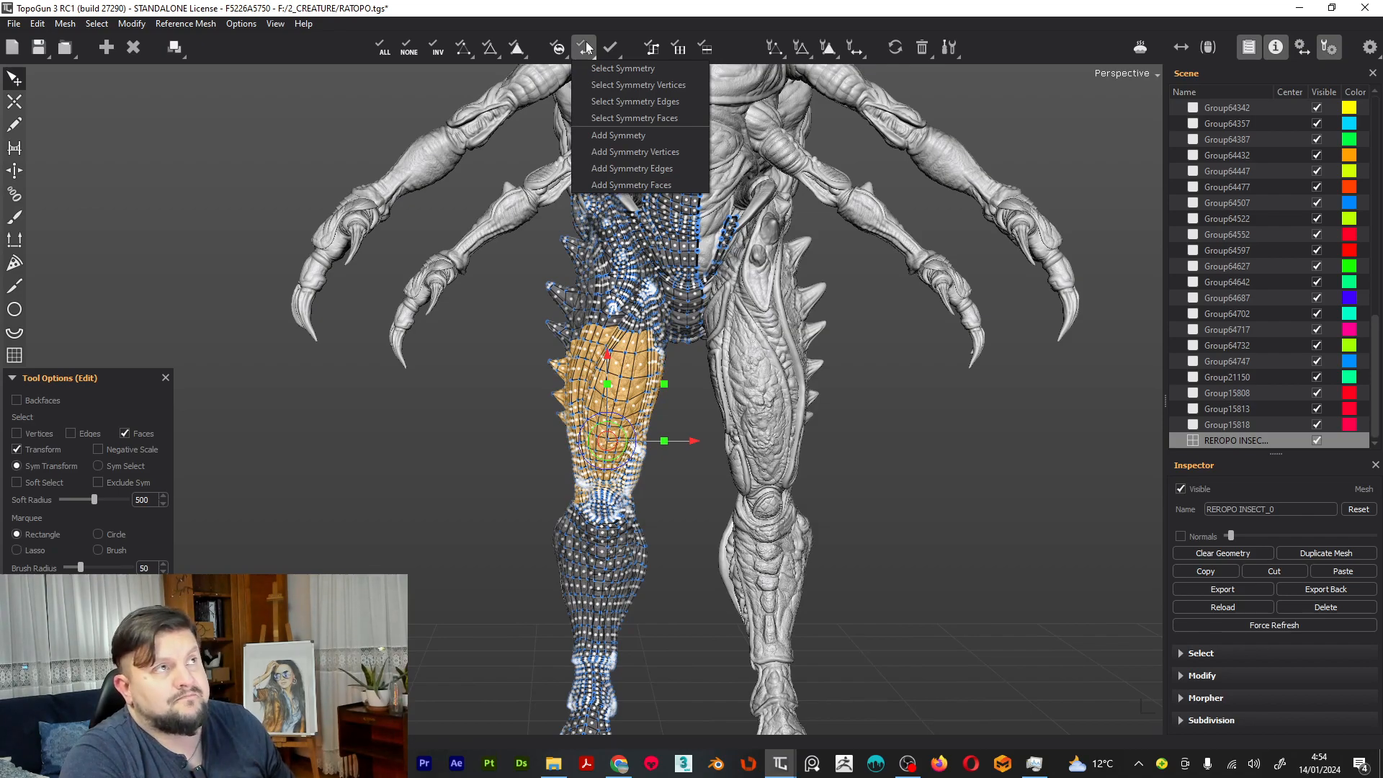
click(445, 540)
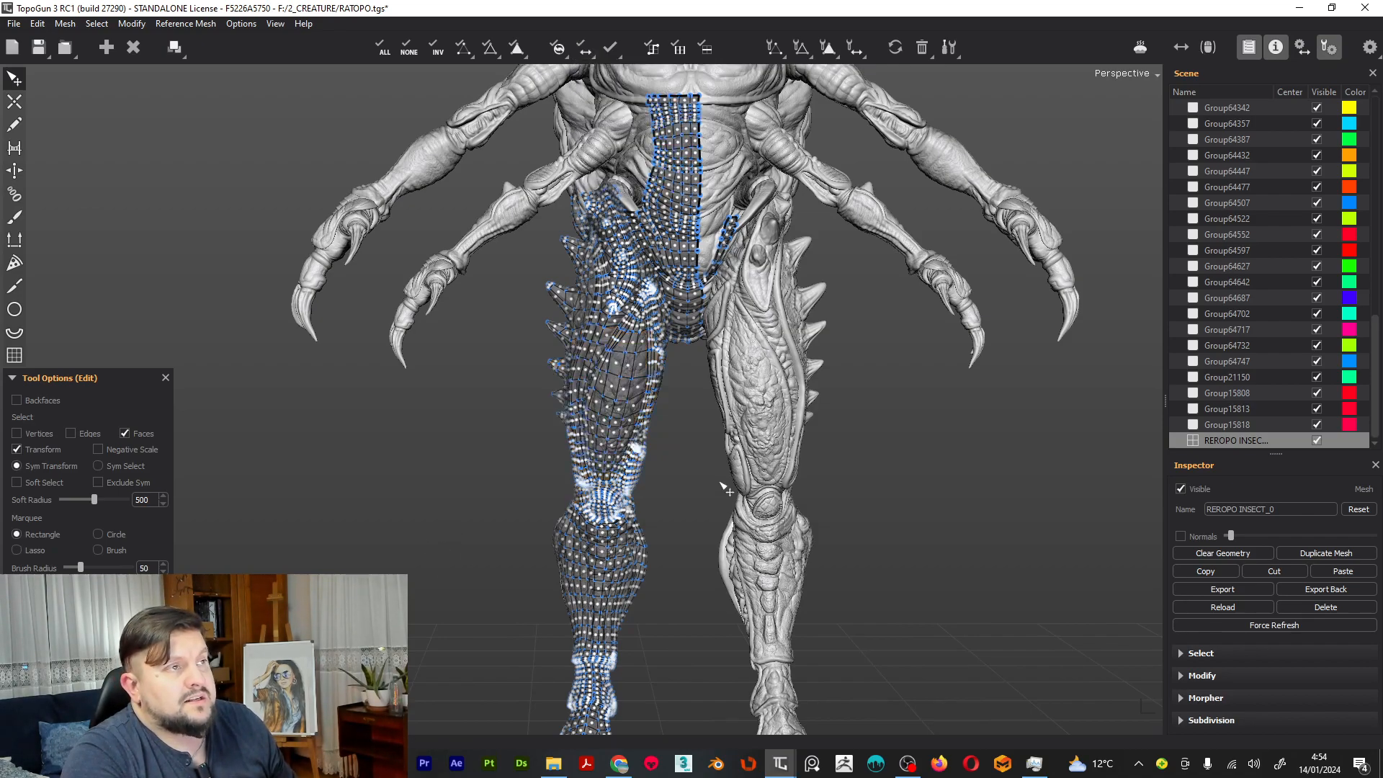
scroll(726, 490, up, 3)
key(1)
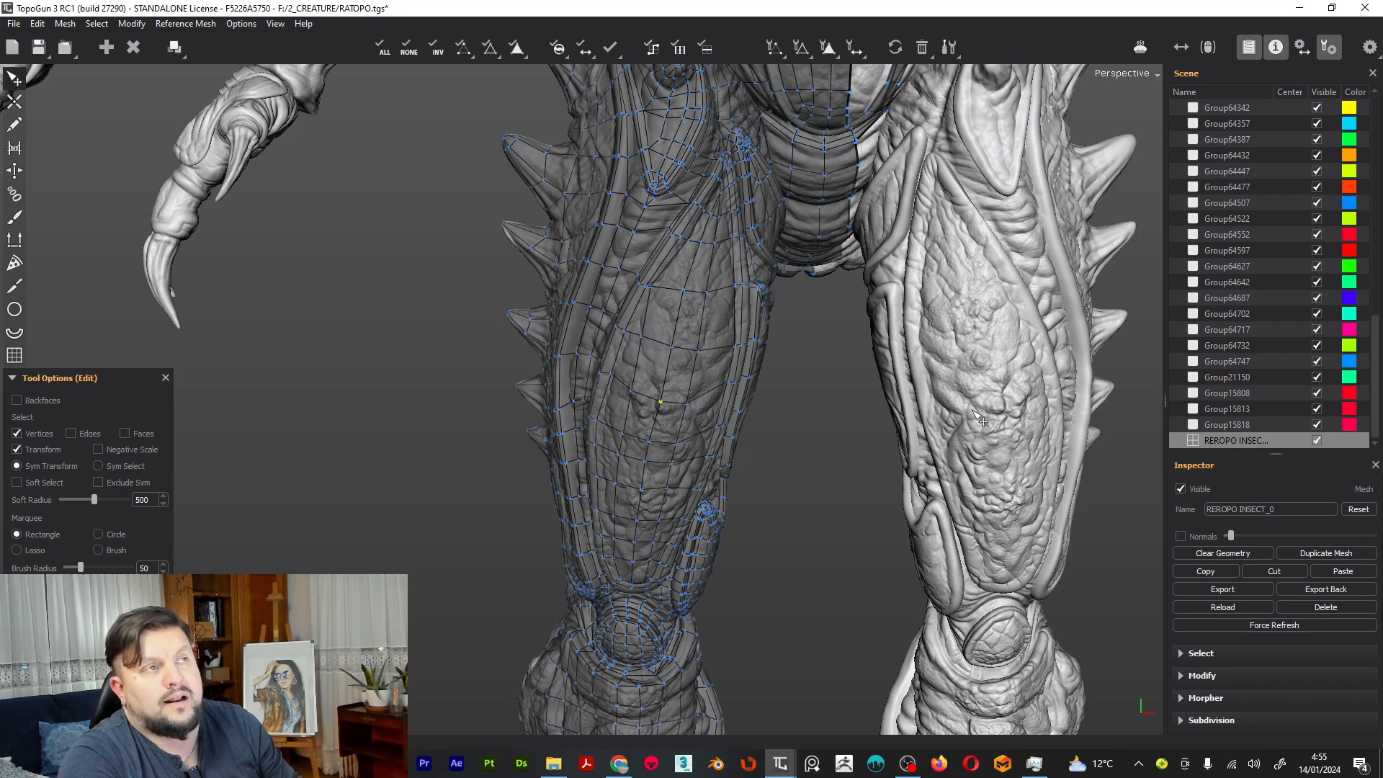
scroll(728, 403, down, 8)
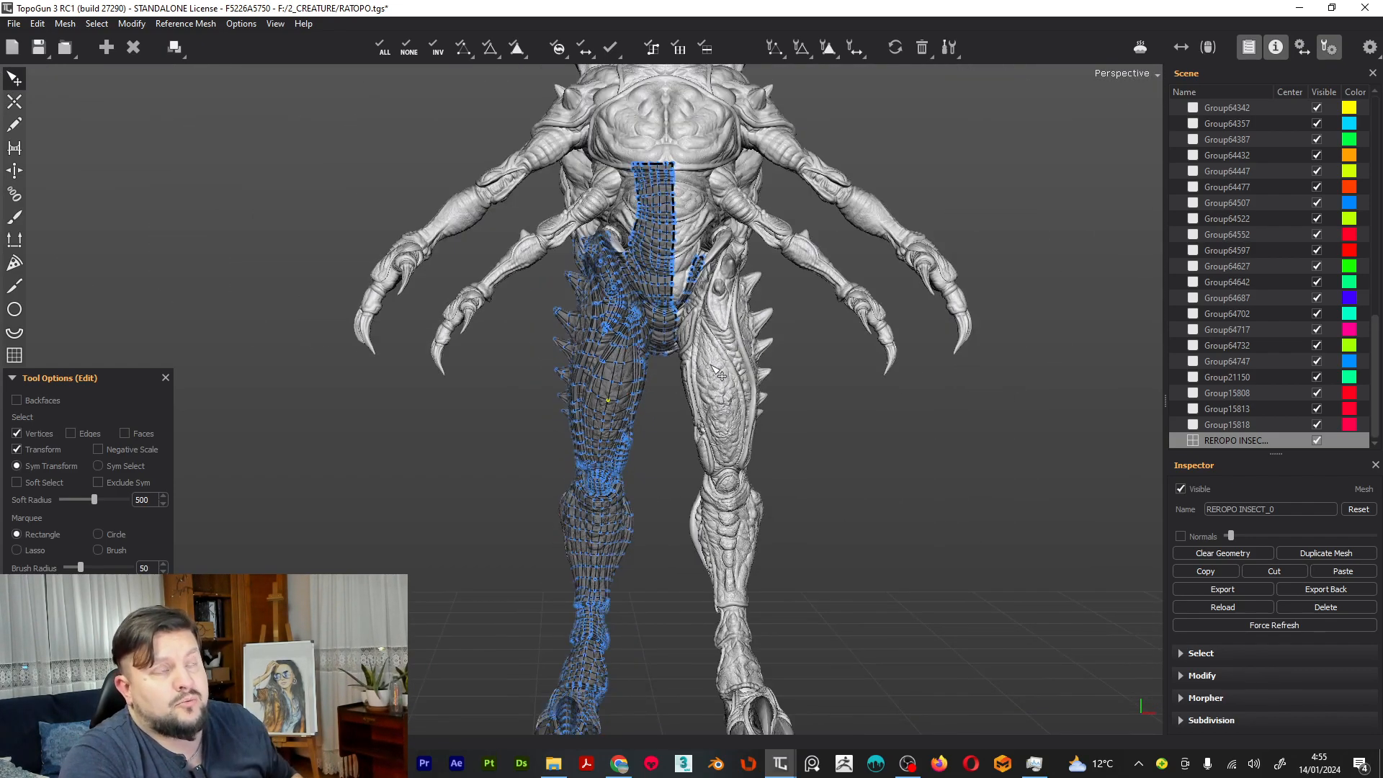
middle_drag(712, 358, 731, 451)
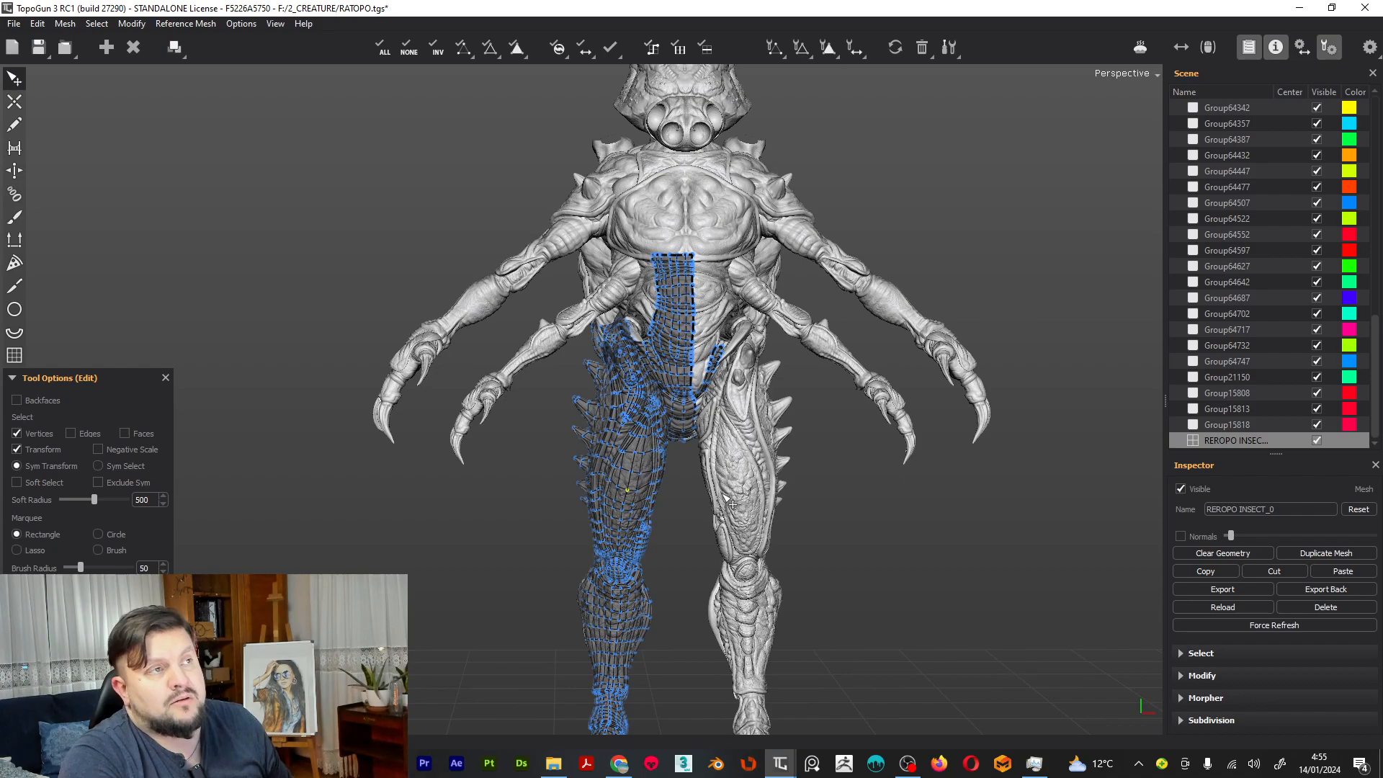
scroll(746, 542, up, 4)
scroll(838, 555, up, 2)
middle_drag(832, 552, 642, 382)
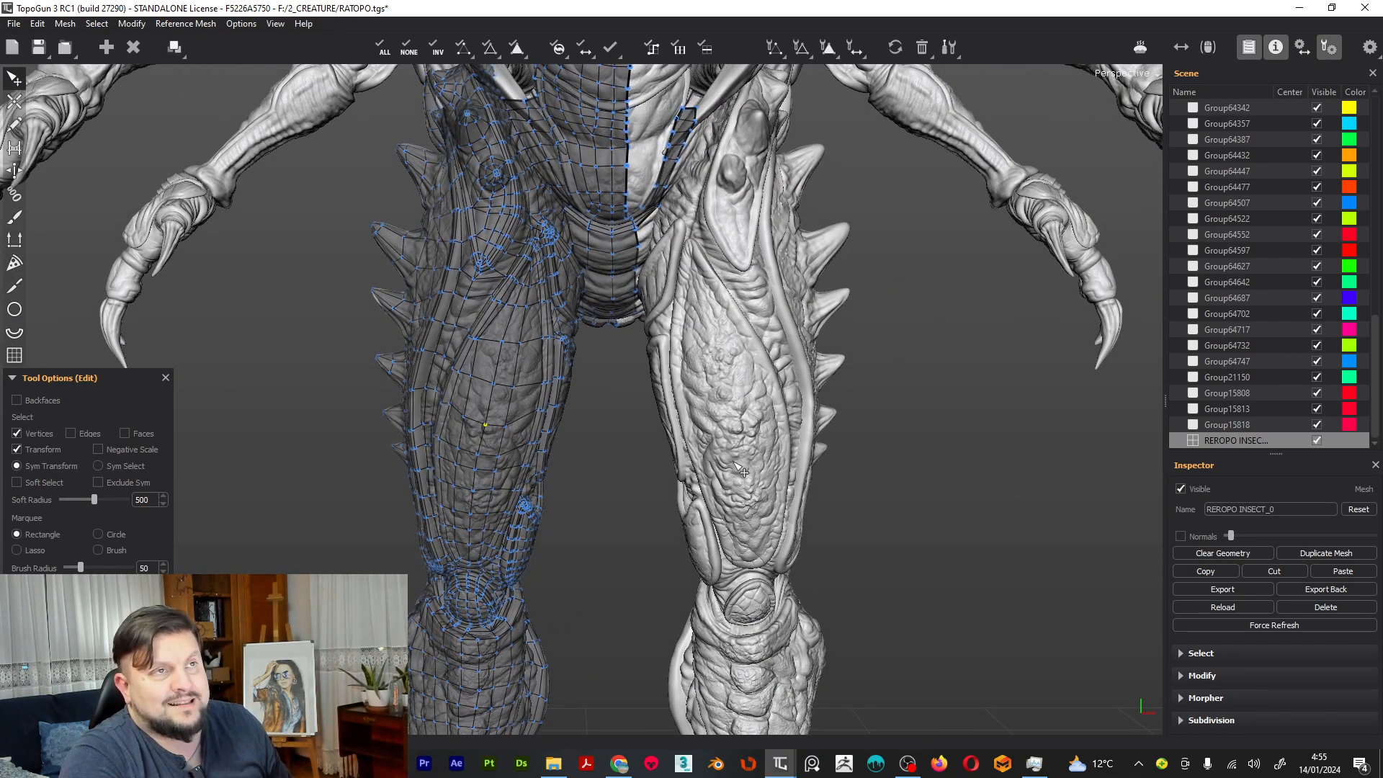
scroll(742, 472, up, 2)
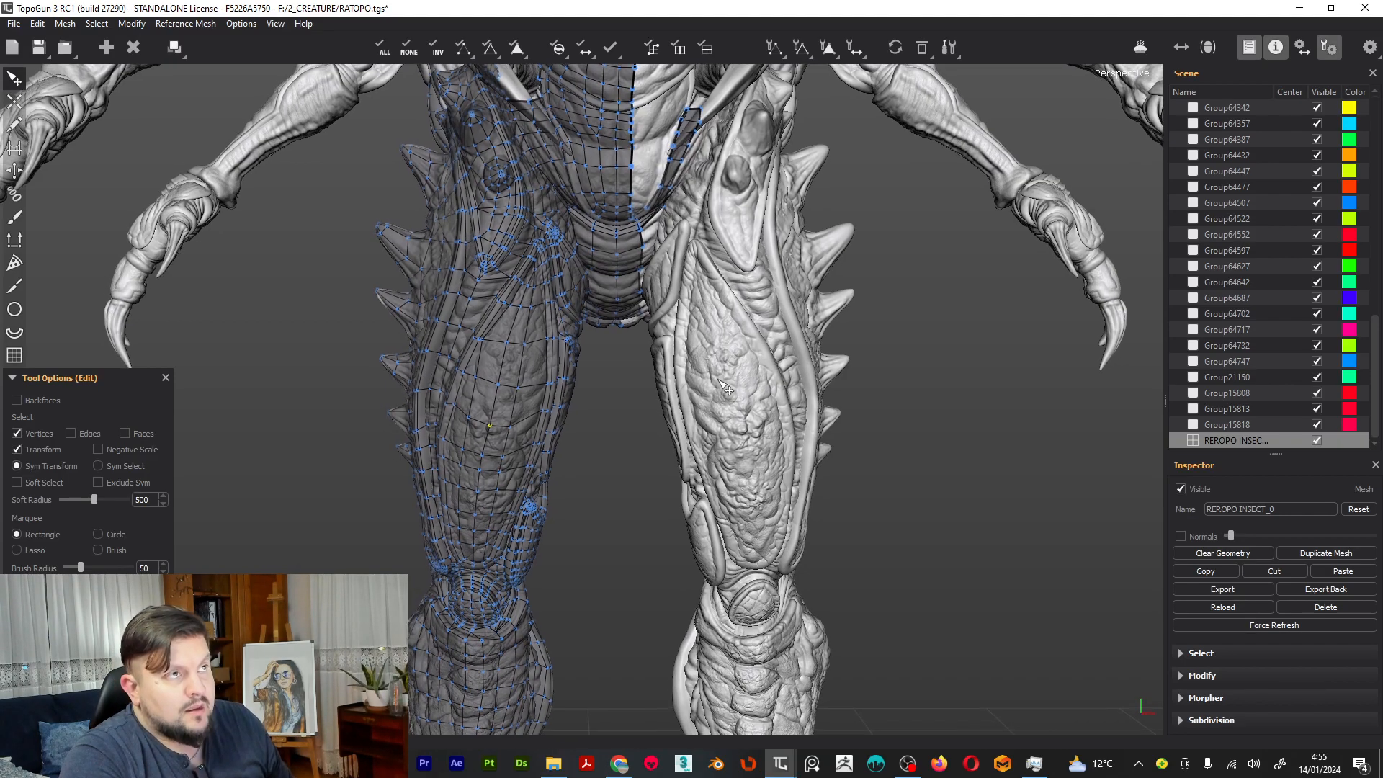
scroll(742, 472, down, 5)
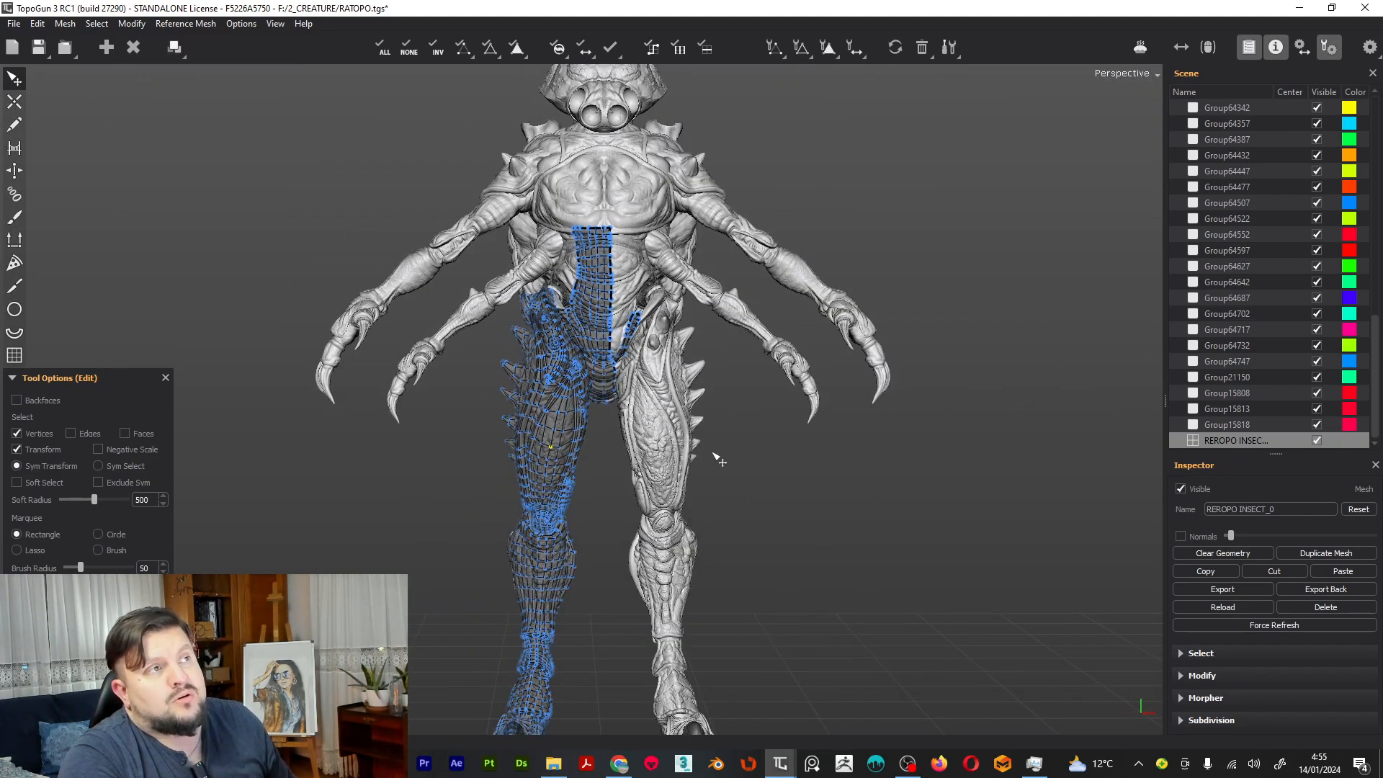
middle_drag(697, 397, 705, 476)
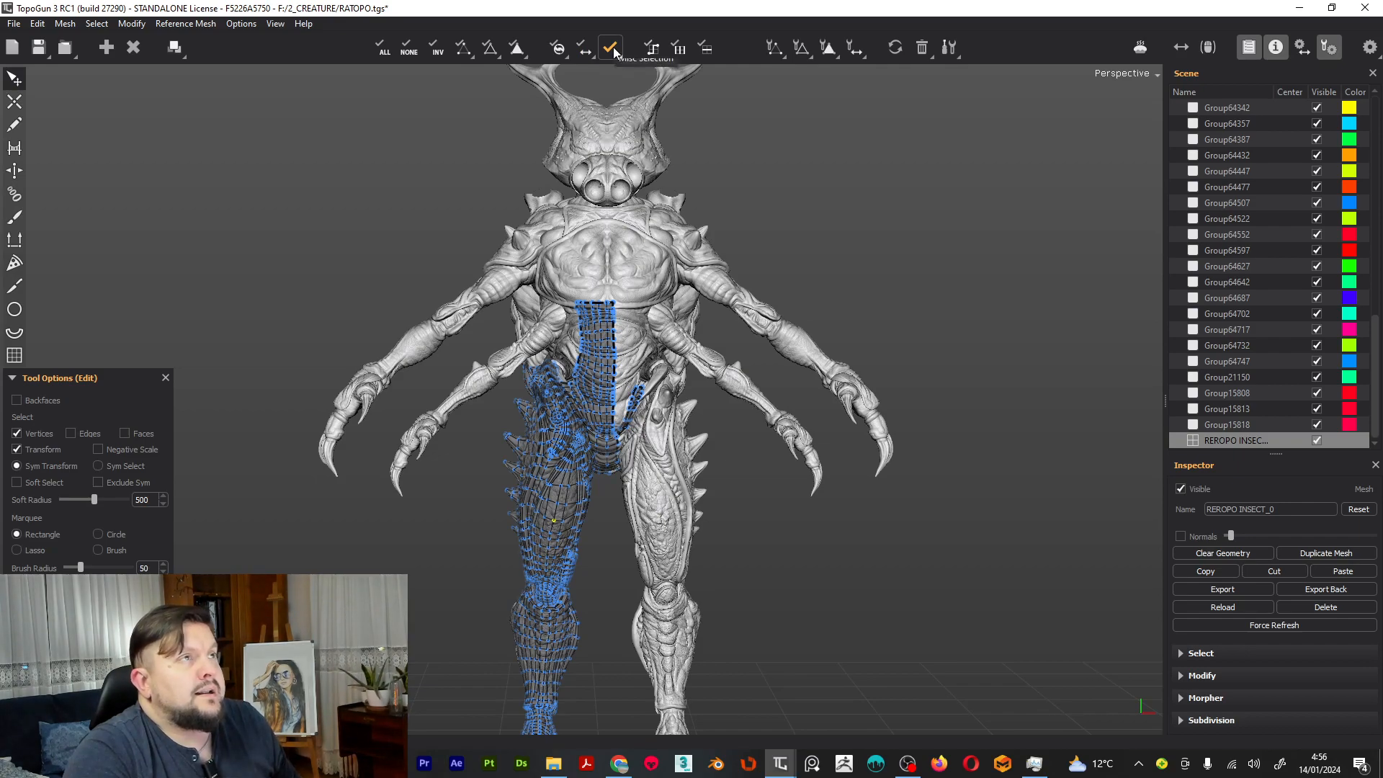
Grow the selection outward from the single mid-thigh vertex three times
mouse_move(614, 52)
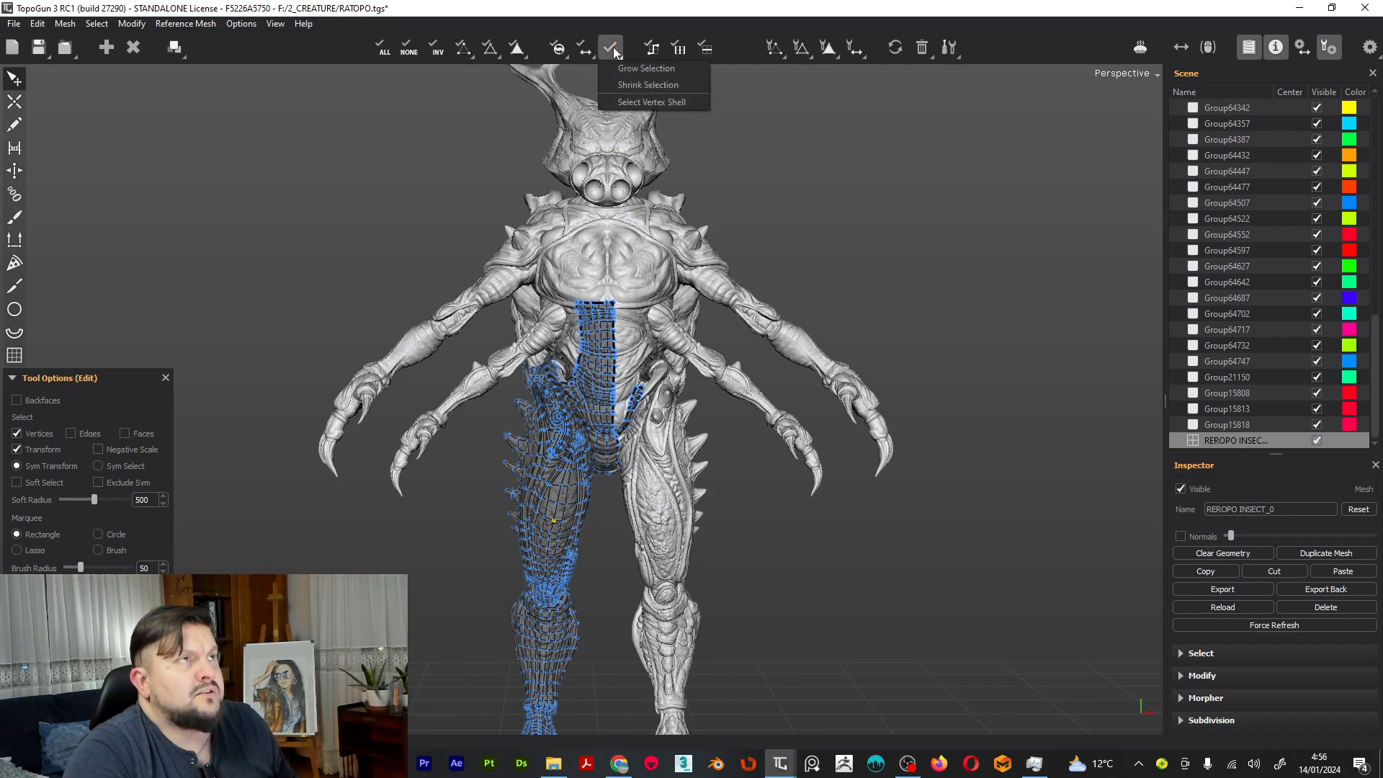
click(612, 531)
scroll(533, 549, up, 5)
alt+middle_drag(565, 599, 702, 121)
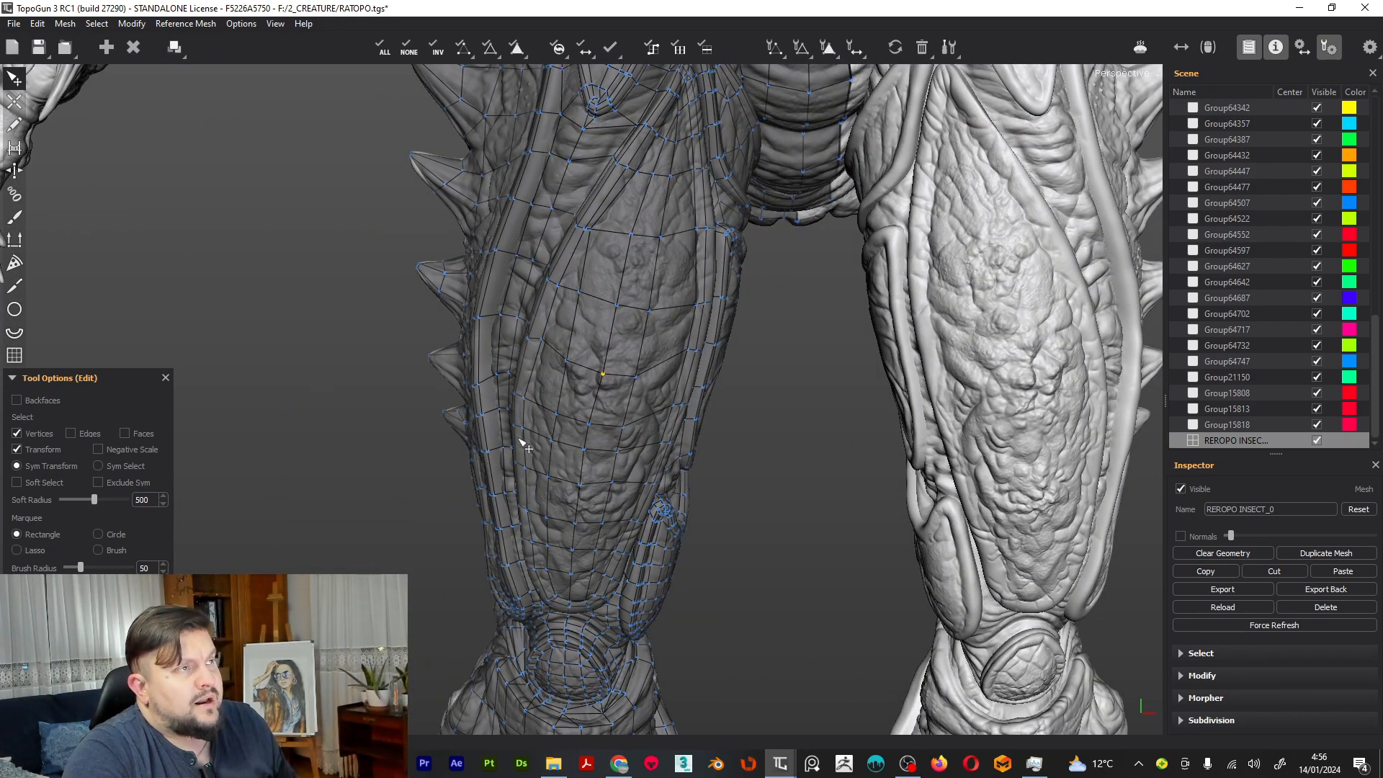
click(609, 48)
click(627, 90)
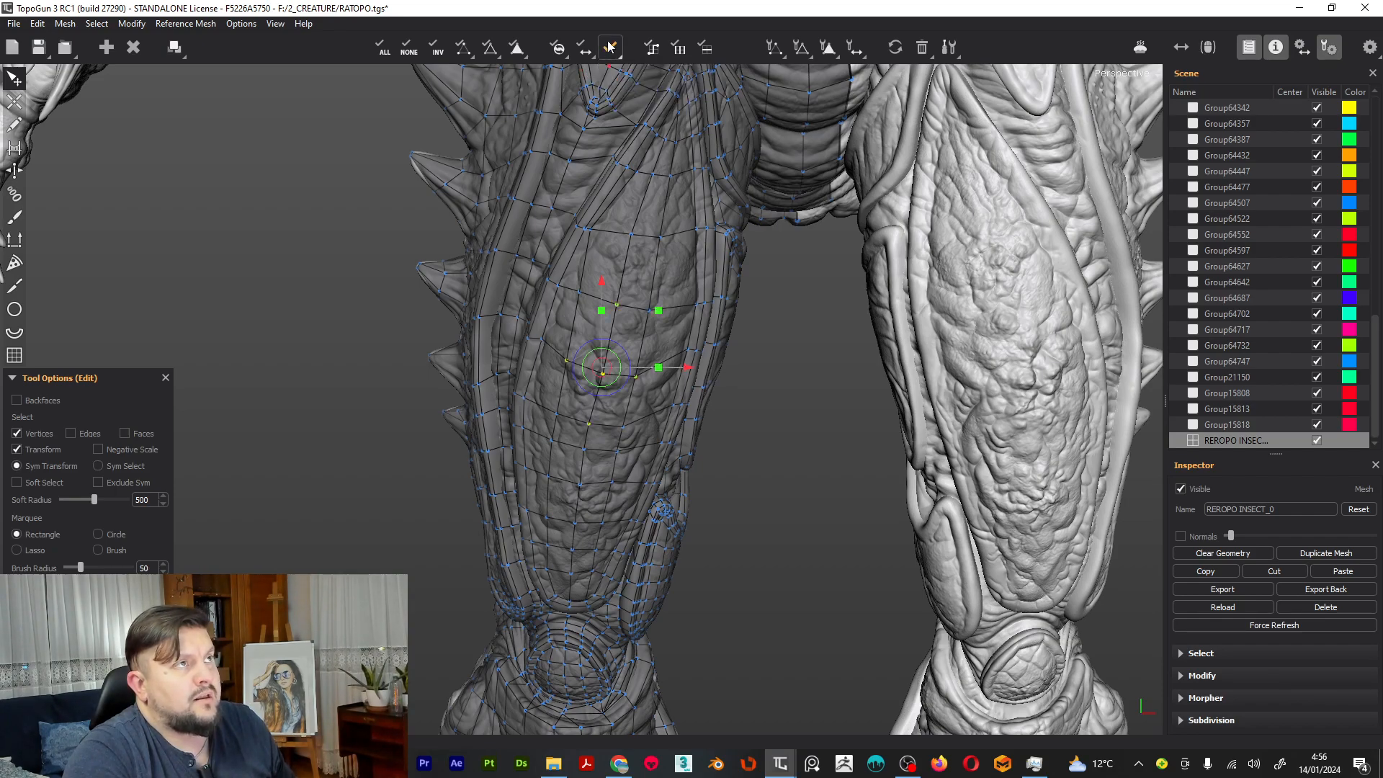
click(609, 48)
click(612, 90)
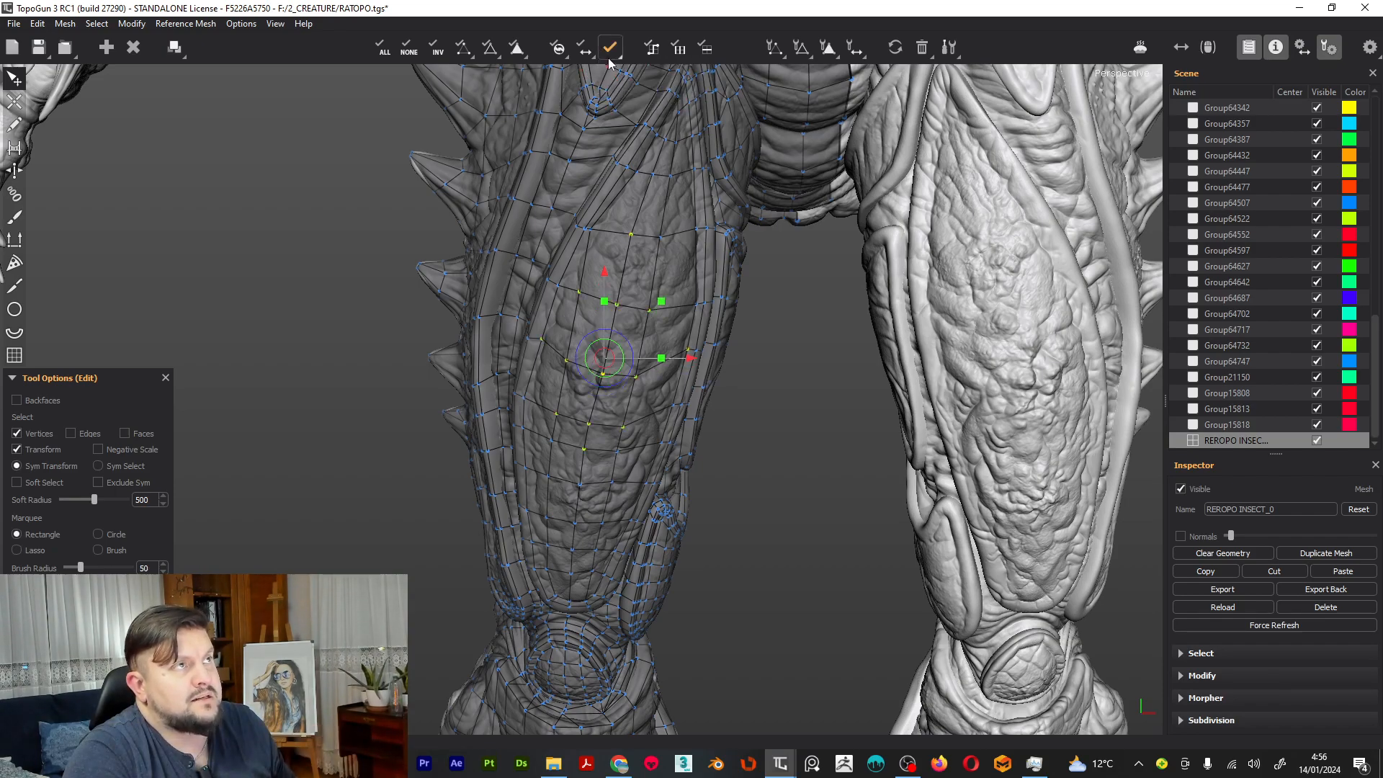
click(609, 54)
click(629, 69)
Shrink the grown vertex selection on the thigh three times
click(609, 50)
click(621, 88)
click(611, 51)
click(622, 88)
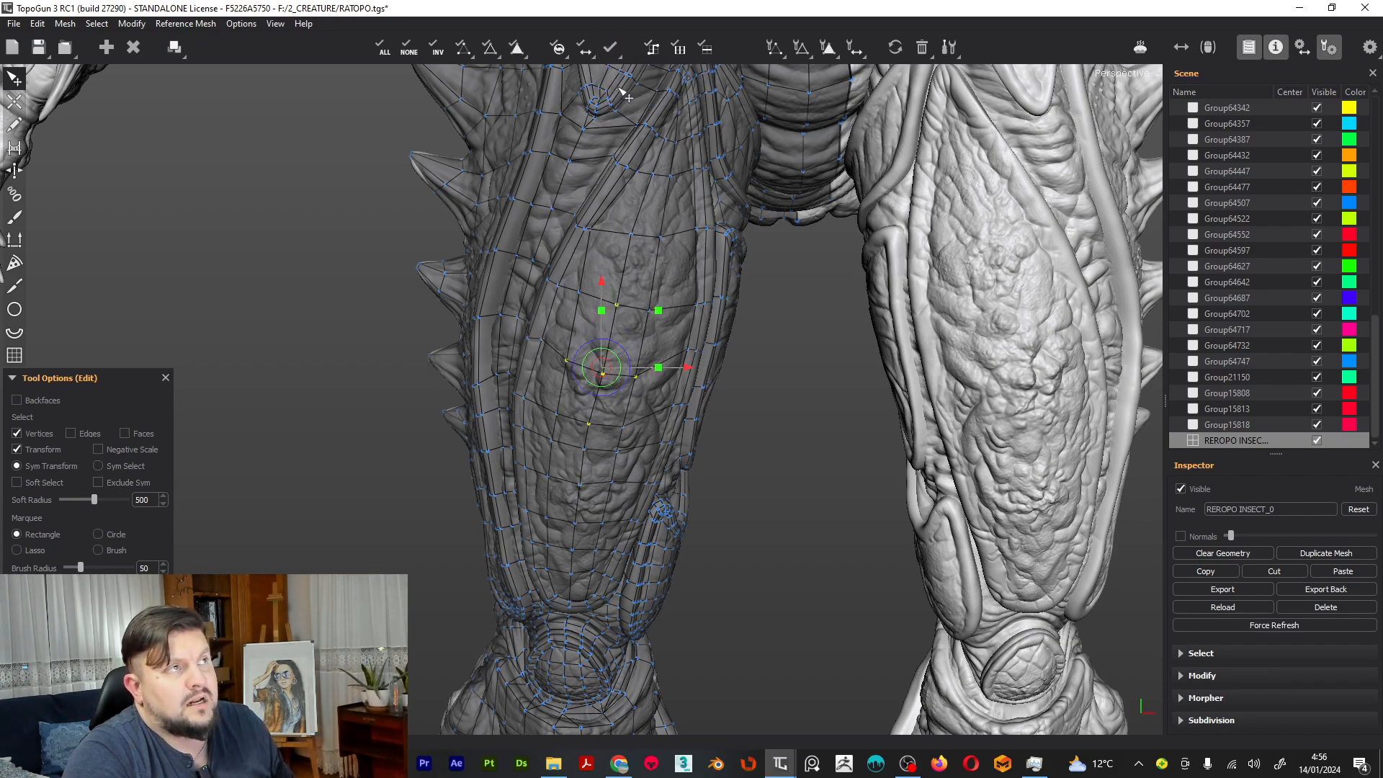
click(611, 51)
click(622, 88)
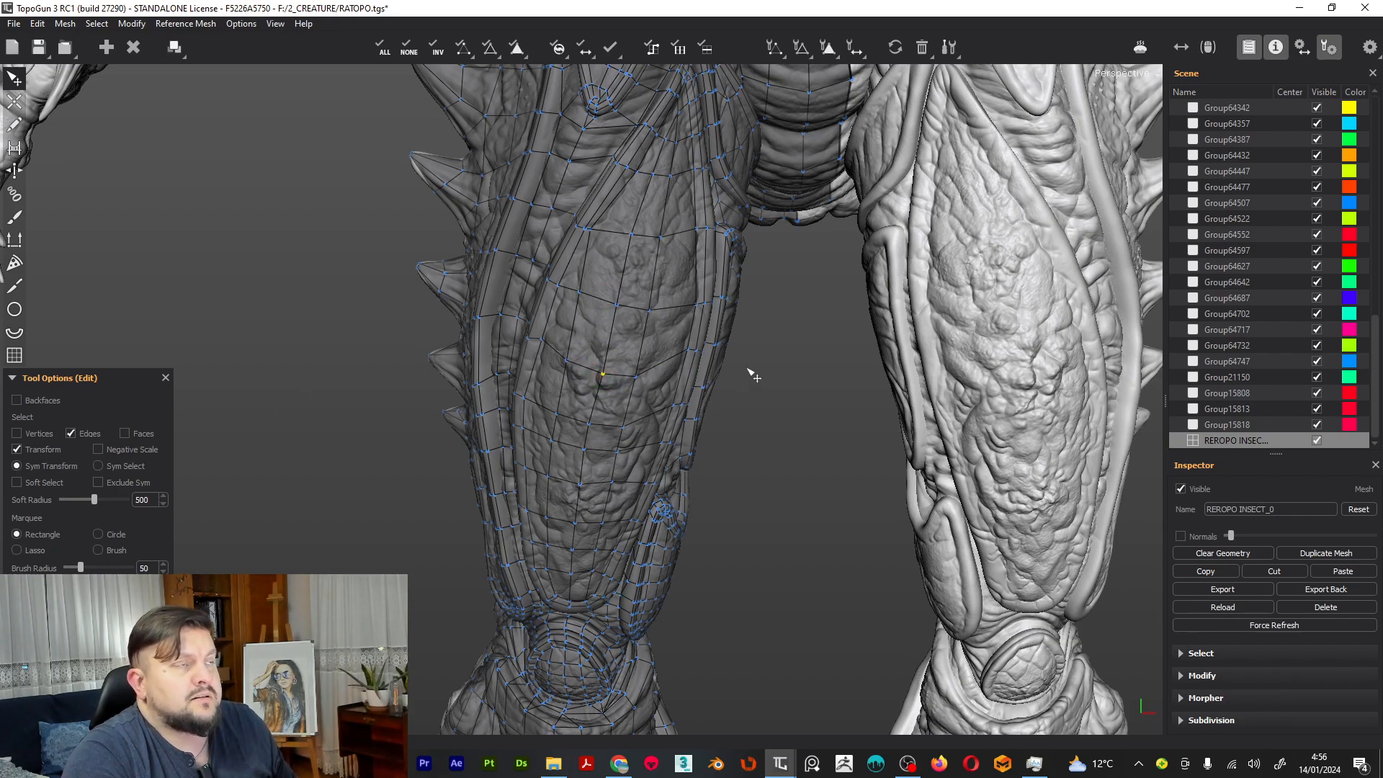
Enable edge selection, pick the lengthwise edge in the middle of the thigh, and extend it to its edge loop
scroll(648, 365, up, 3)
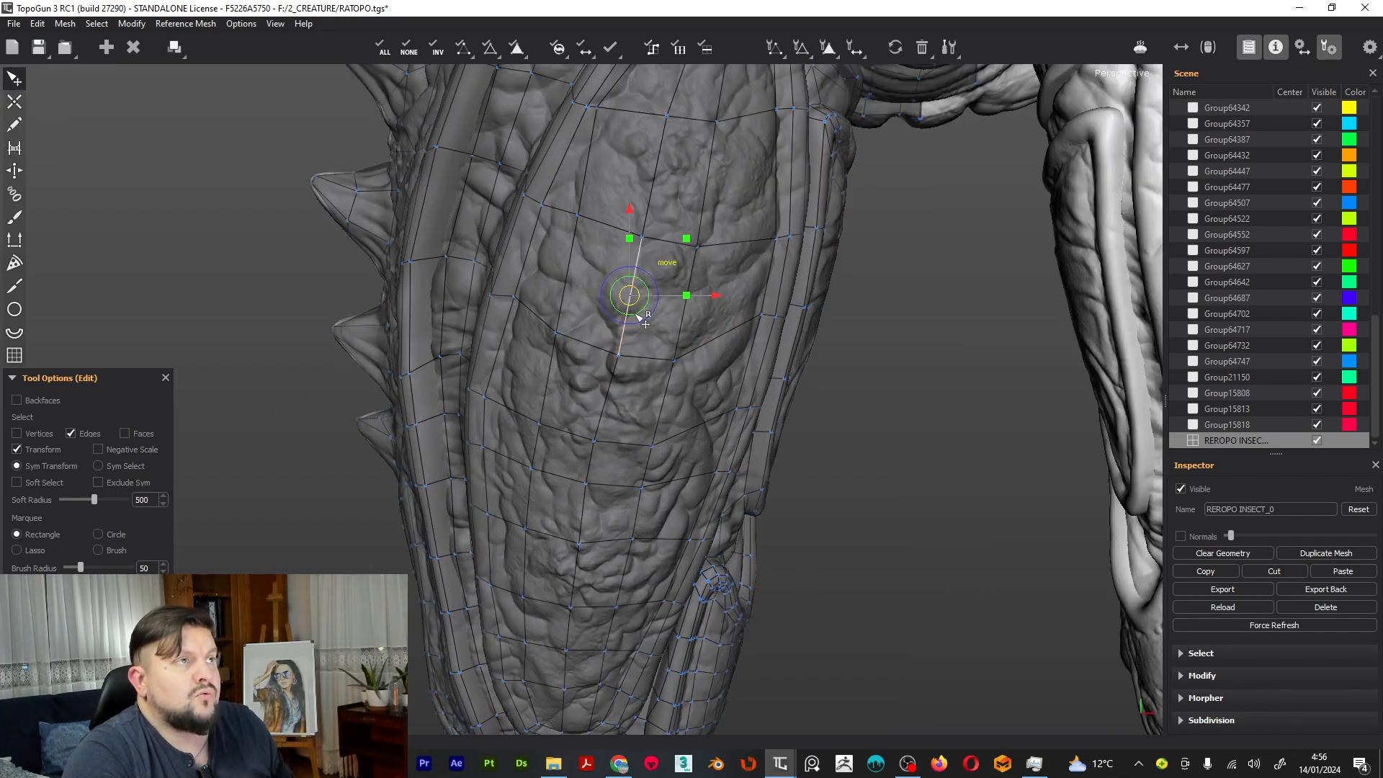
scroll(634, 306, up, 2)
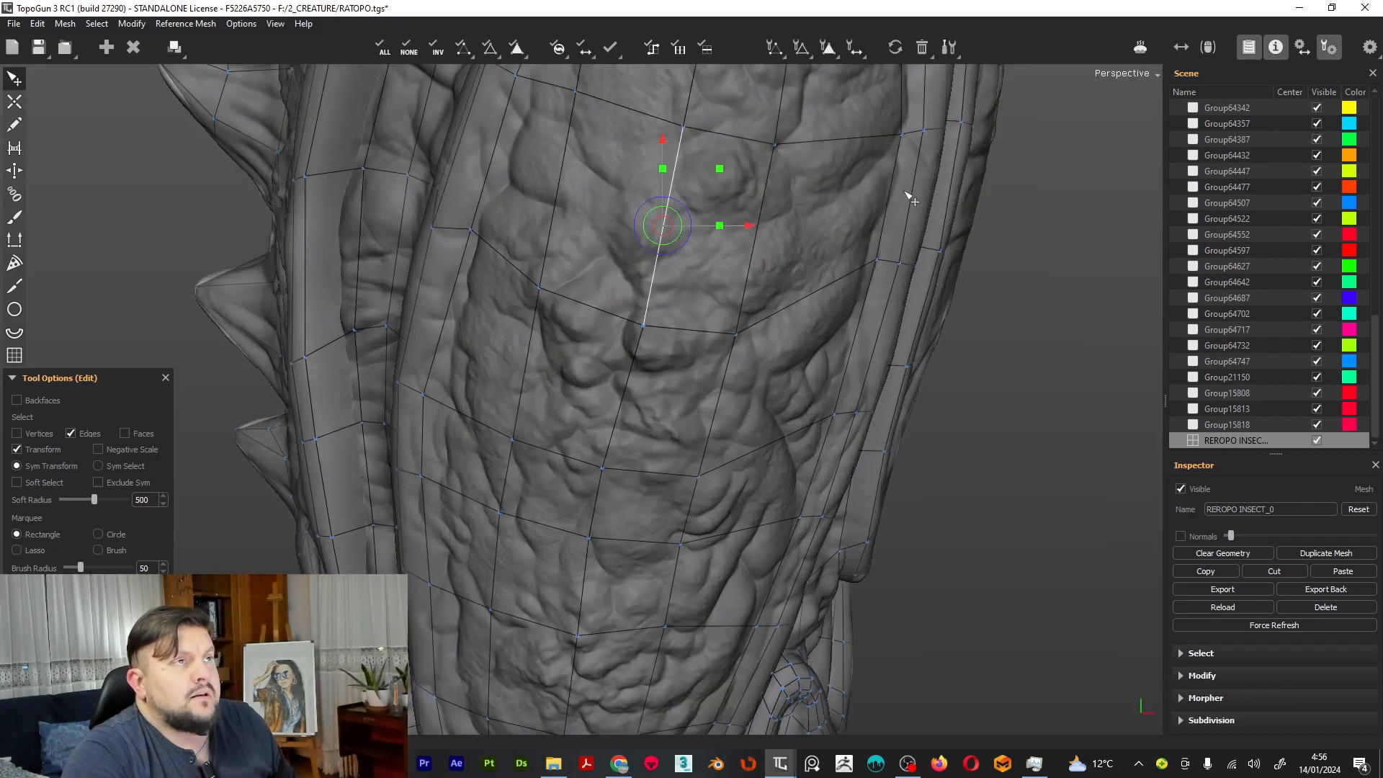
scroll(867, 303, up, 3)
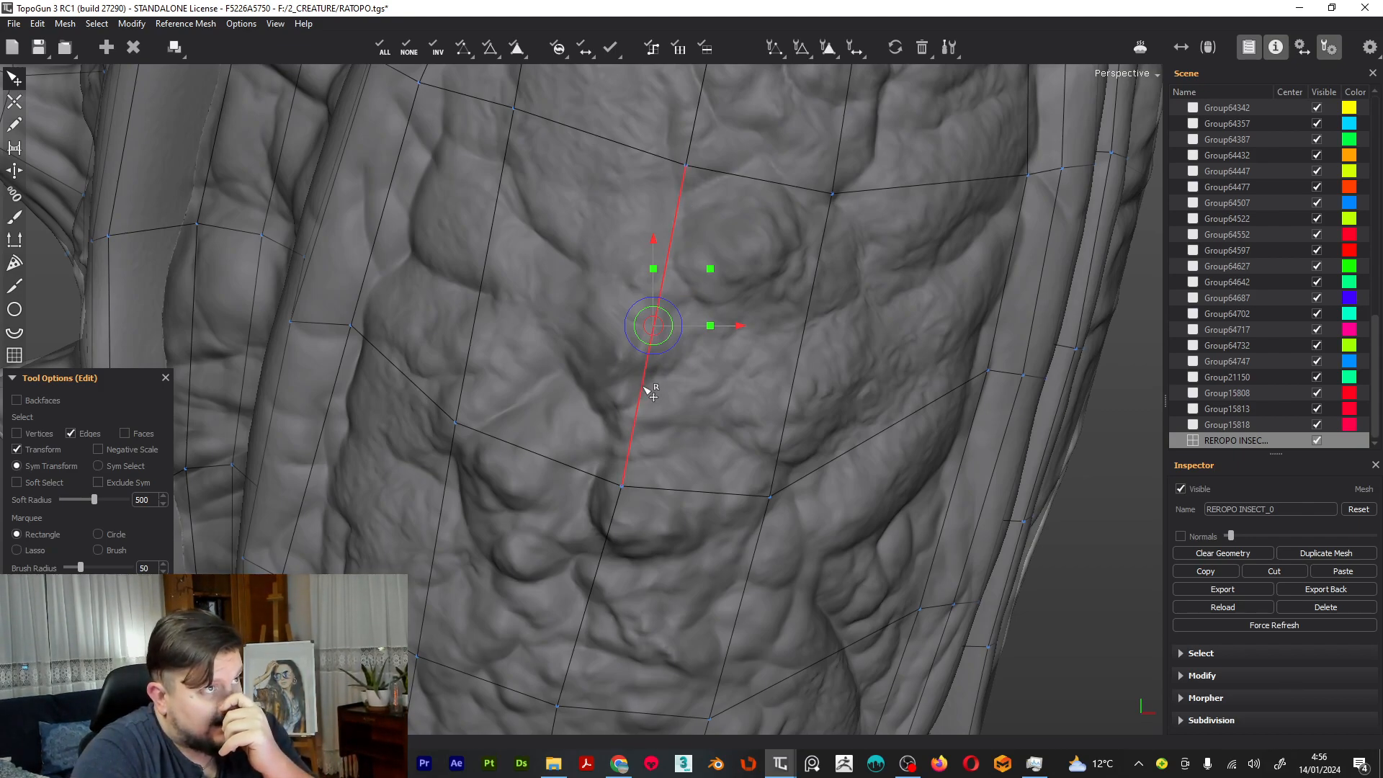
double_click(680, 209)
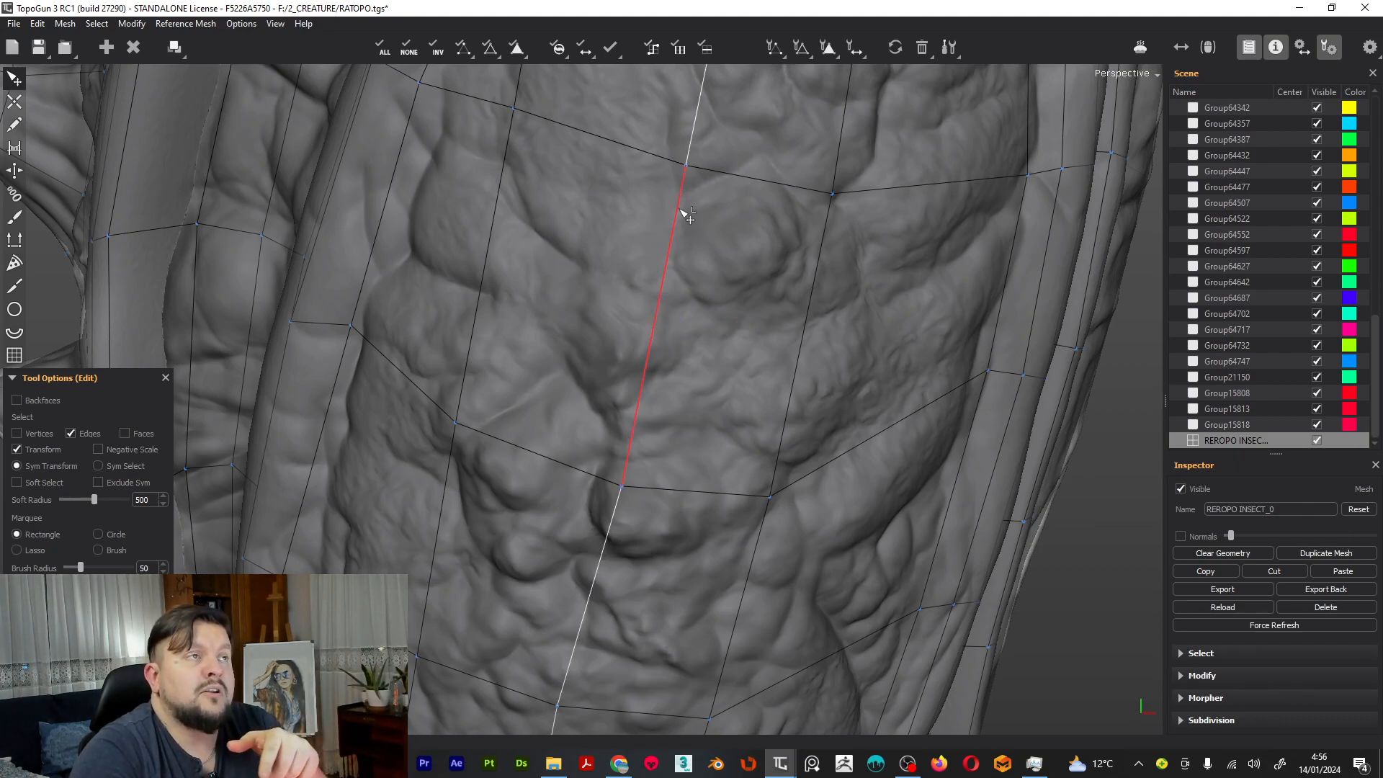
Reselect only the mid-thigh edge, extend it to its edge ring, and go back to selecting the single edge
click(679, 220)
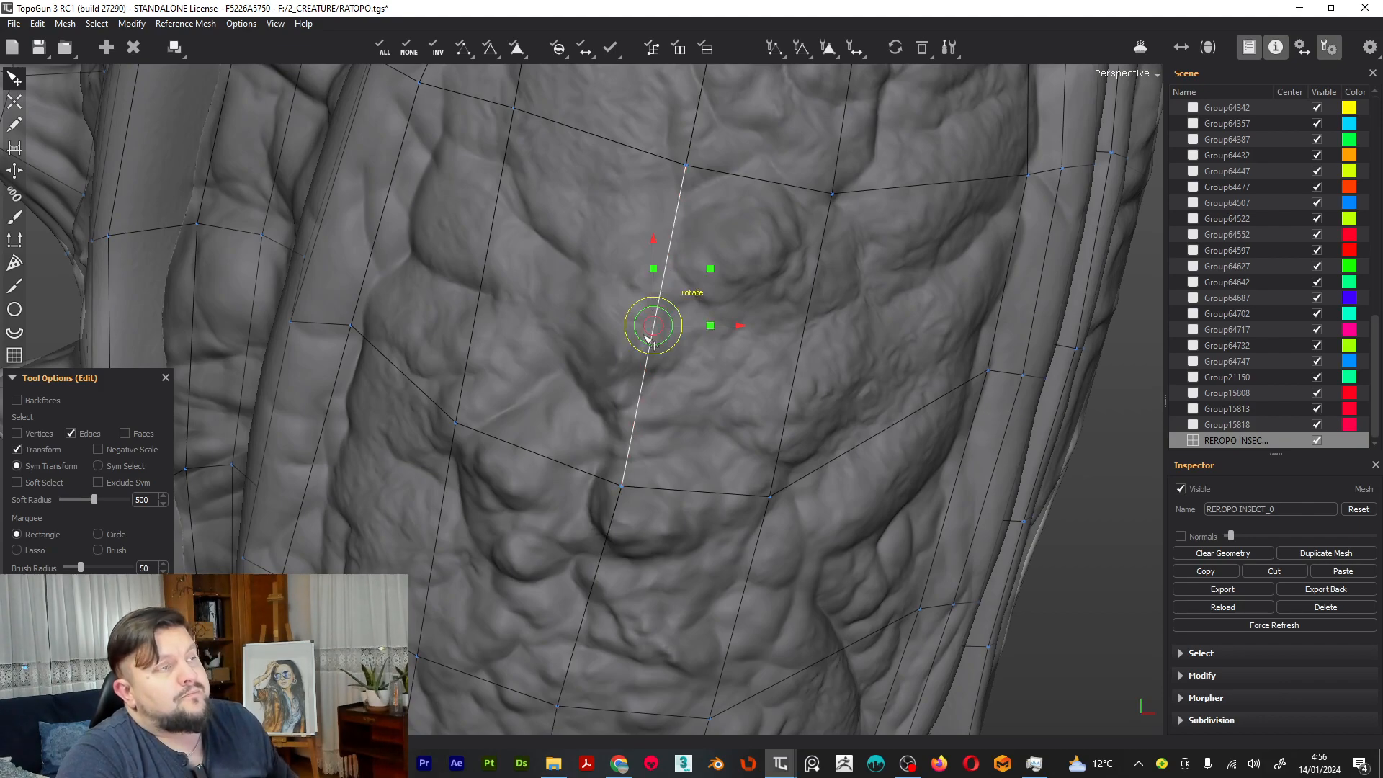
ctrl+double_click(639, 403)
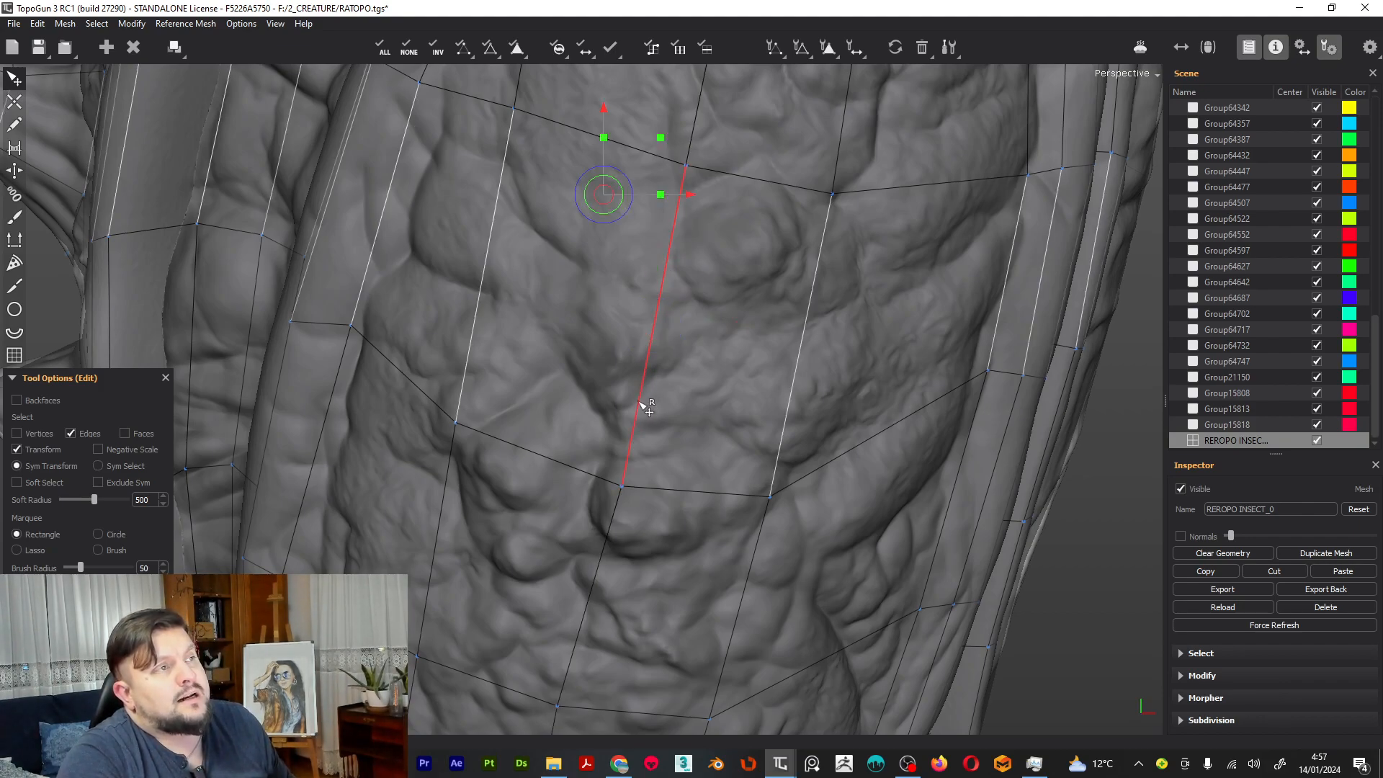
click(643, 406)
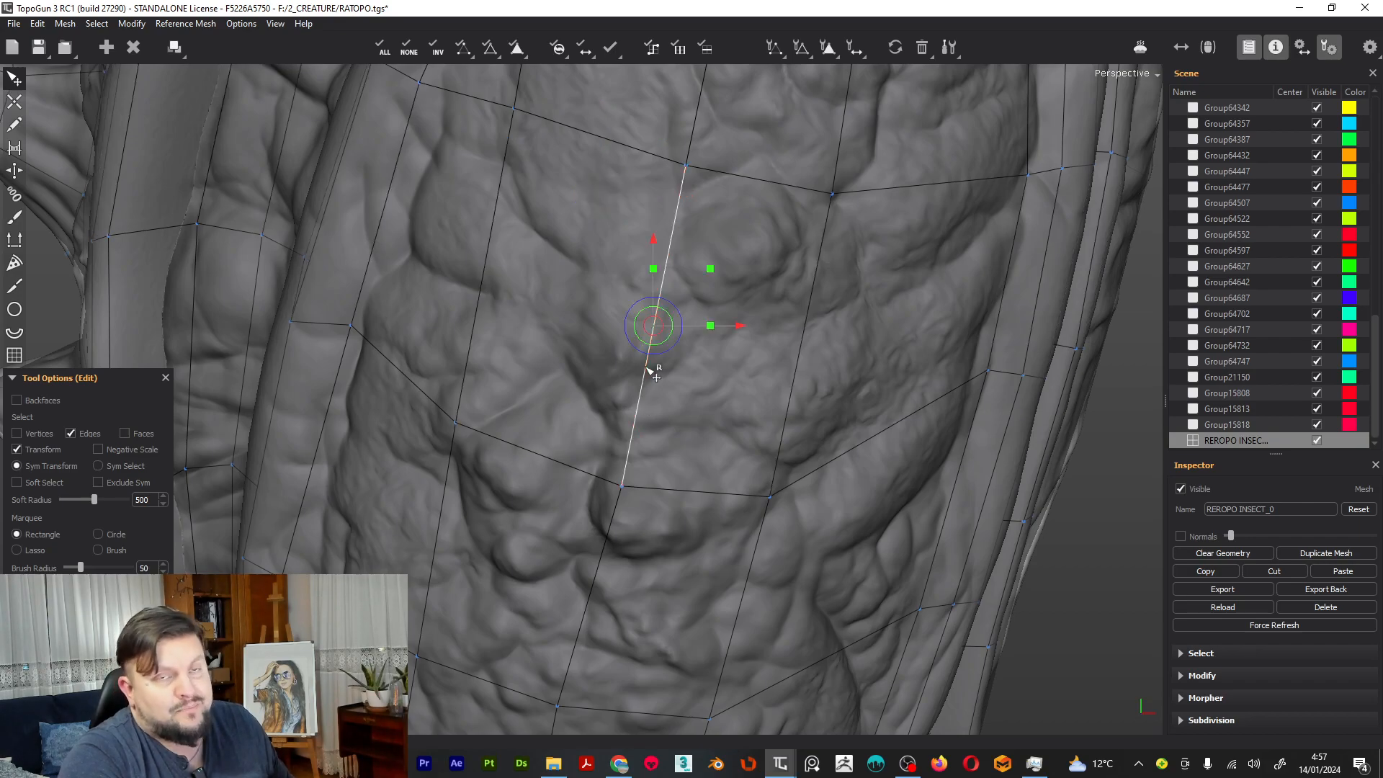
Try the ring selection and the neighbouring edge-pattern selection command on the mid-thigh edge, and undo the last selection change
scroll(673, 315, down, 2)
scroll(673, 315, down, 4)
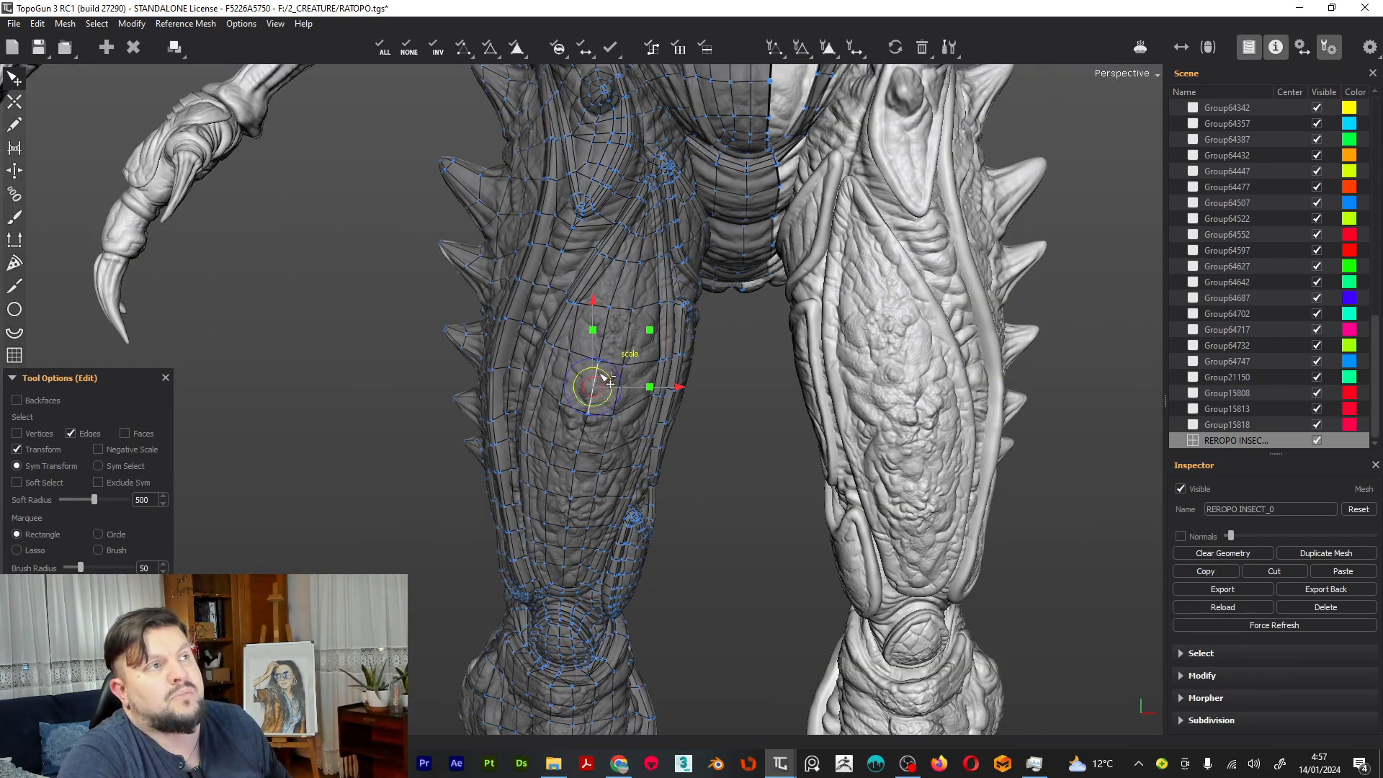
scroll(595, 381, down, 2)
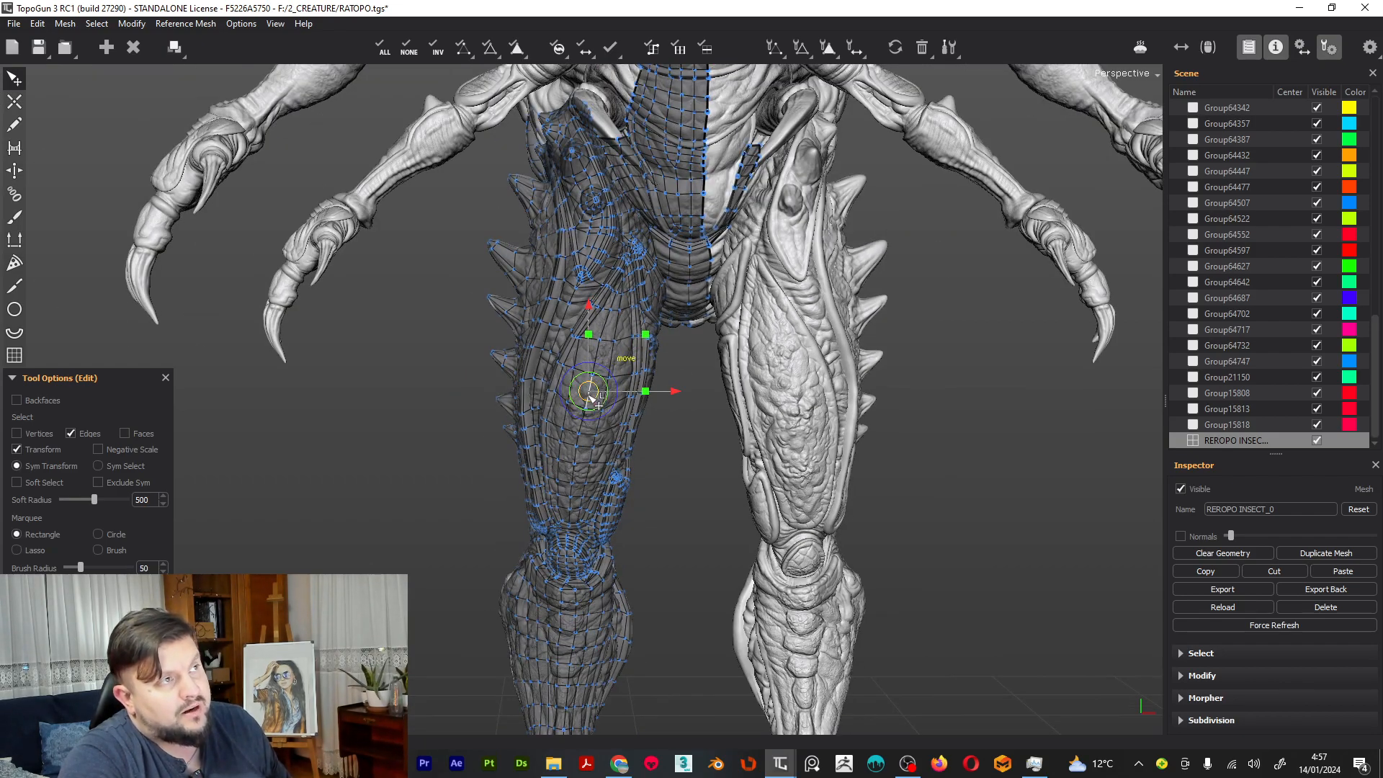
click(679, 48)
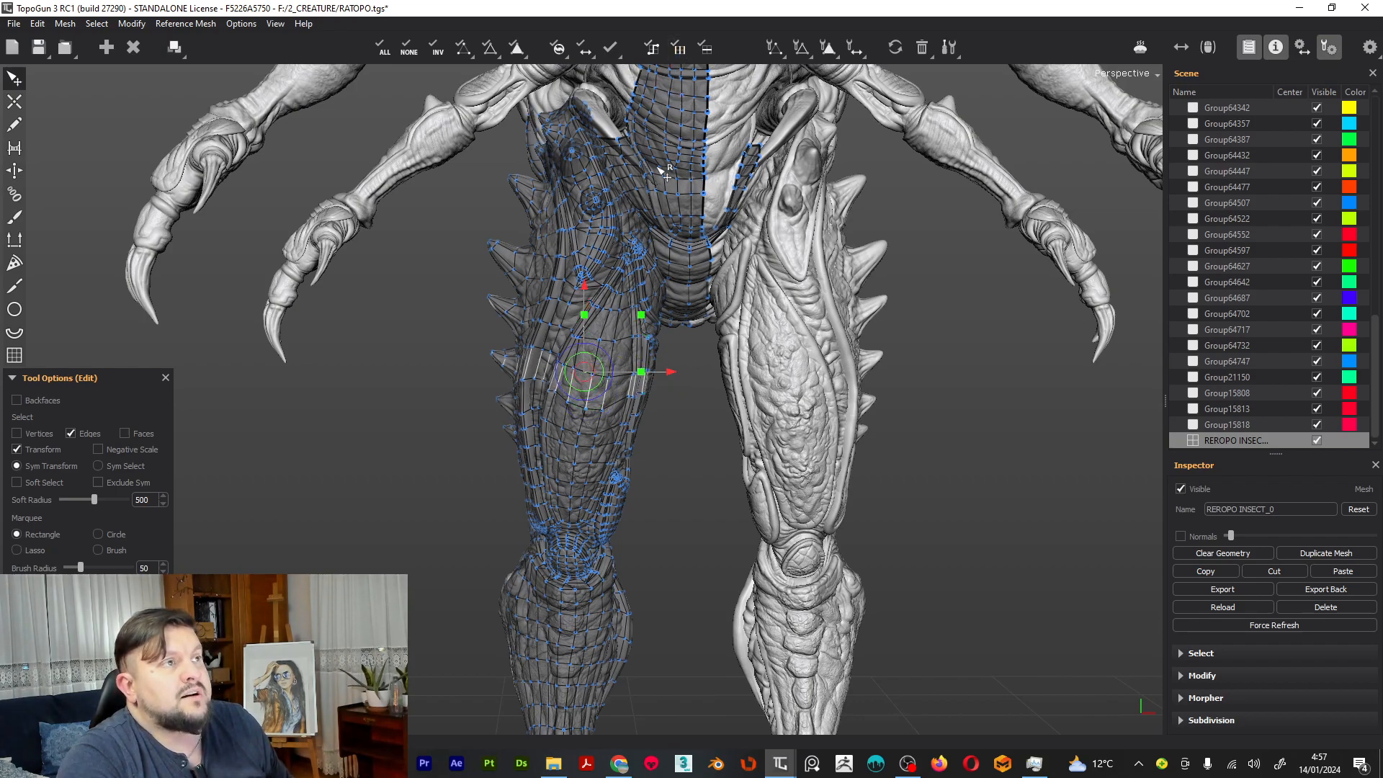
click(706, 48)
key(ctrl+z)
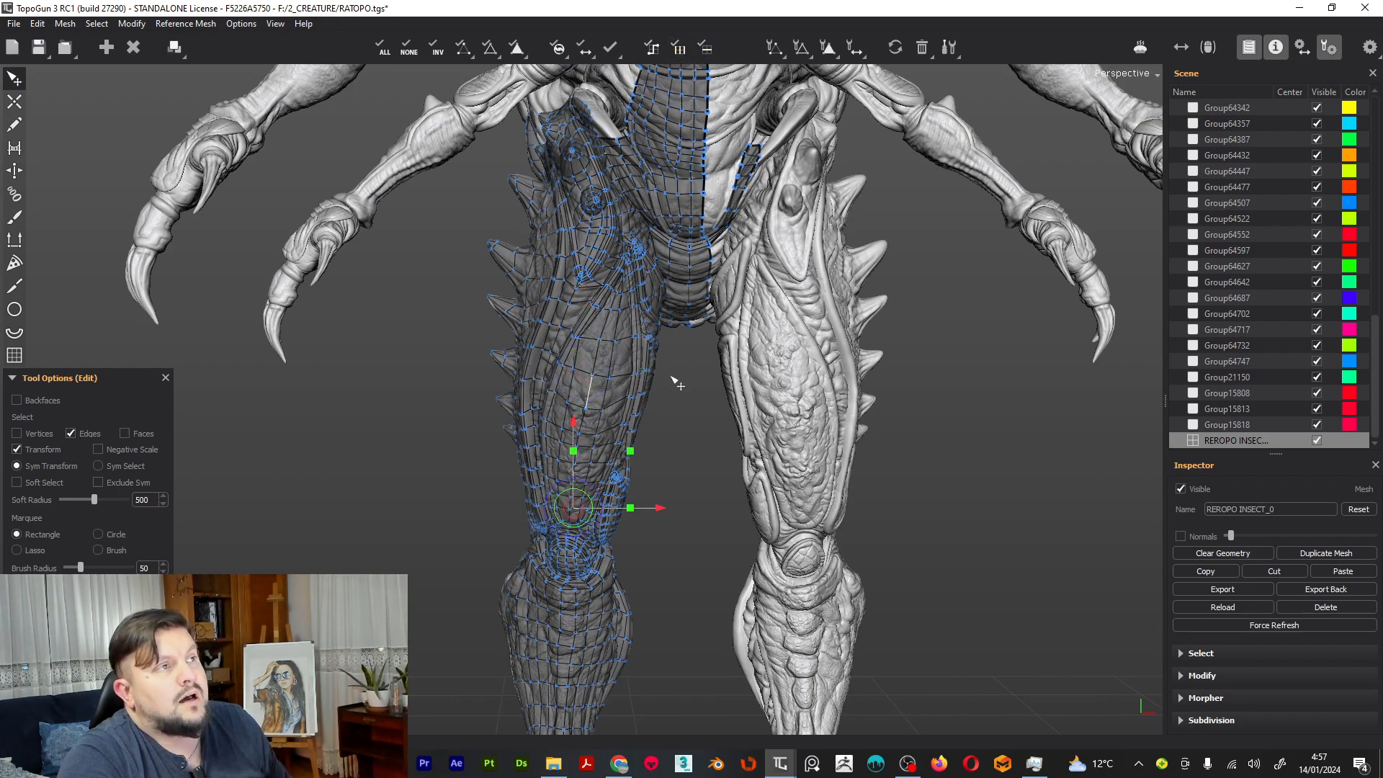
scroll(641, 379, down, 5)
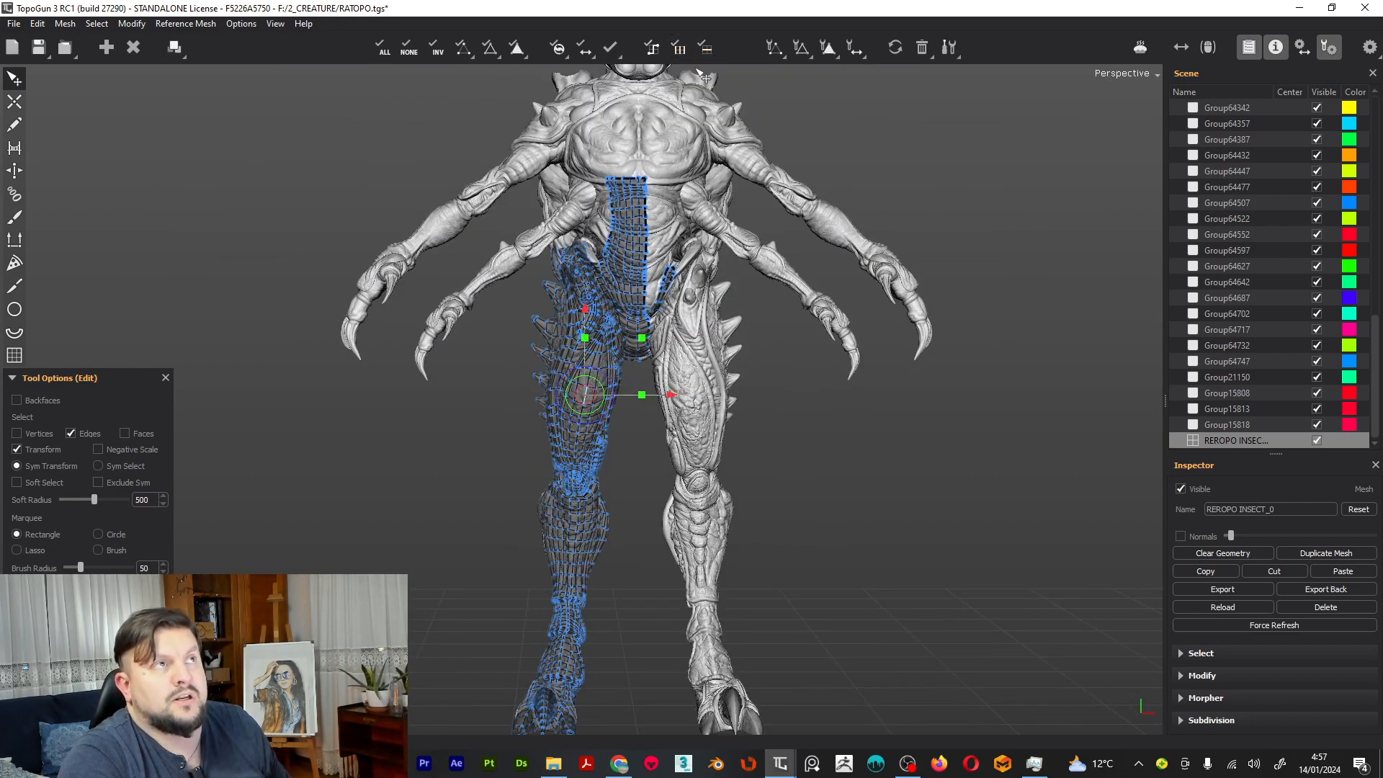
scroll(616, 360, up, 6)
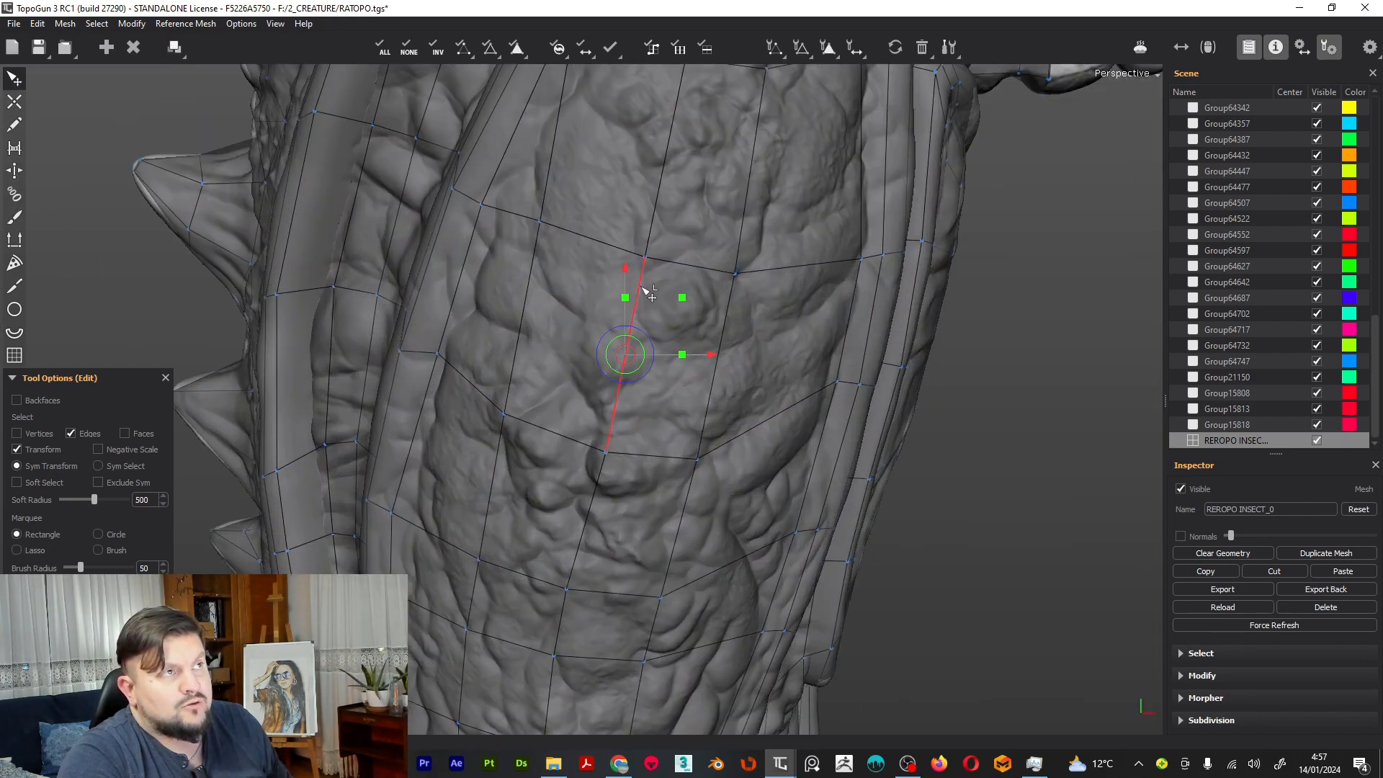
scroll(633, 300, down, 10)
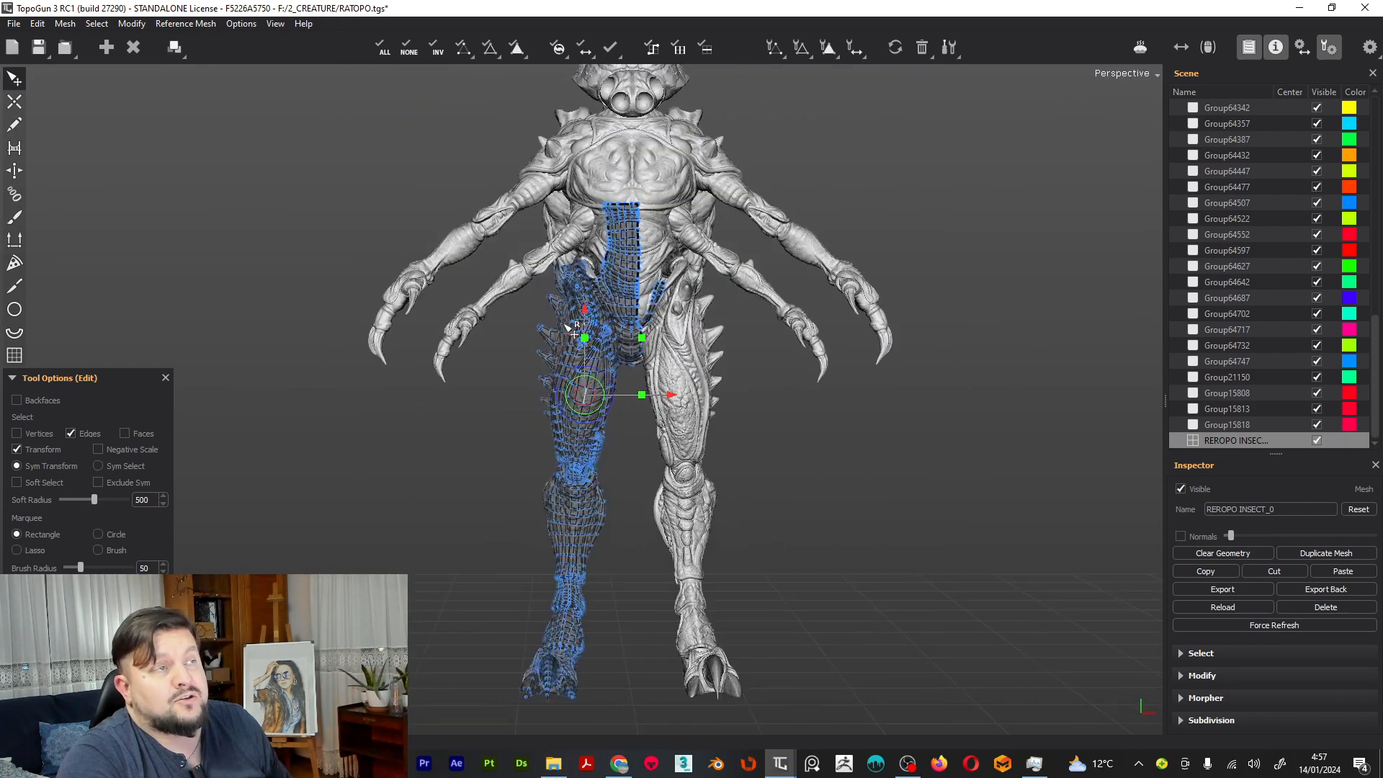
scroll(572, 330, up, 5)
scroll(572, 330, down, 3)
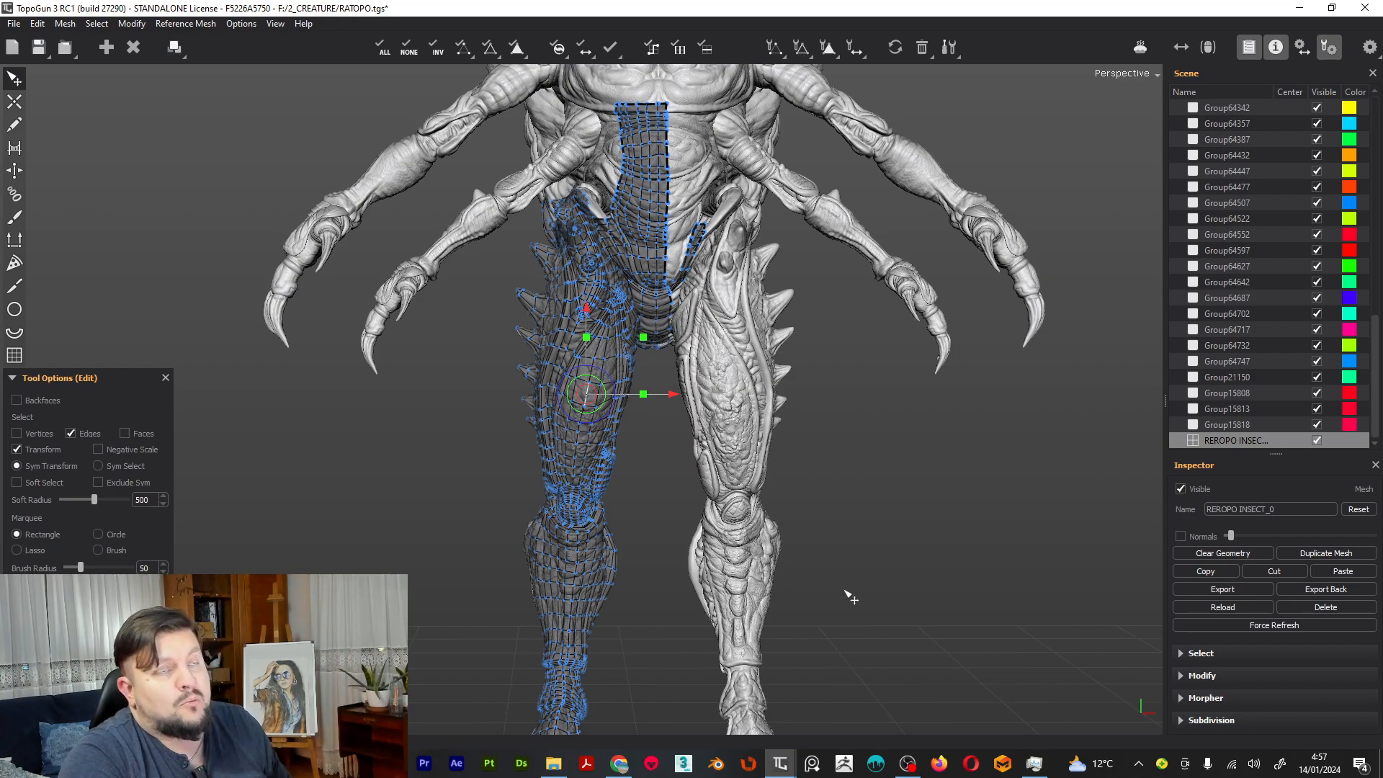
scroll(850, 371, down, 3)
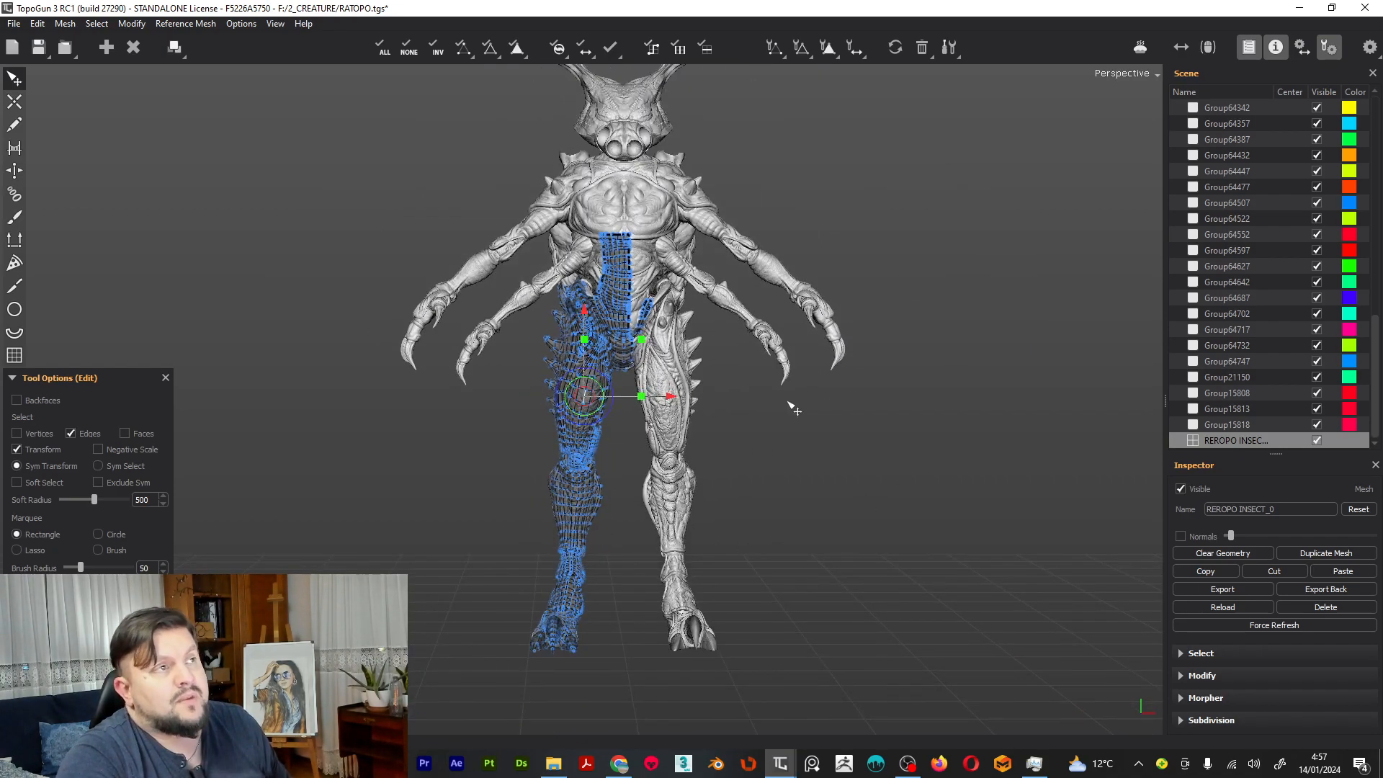
scroll(777, 410, up, 2)
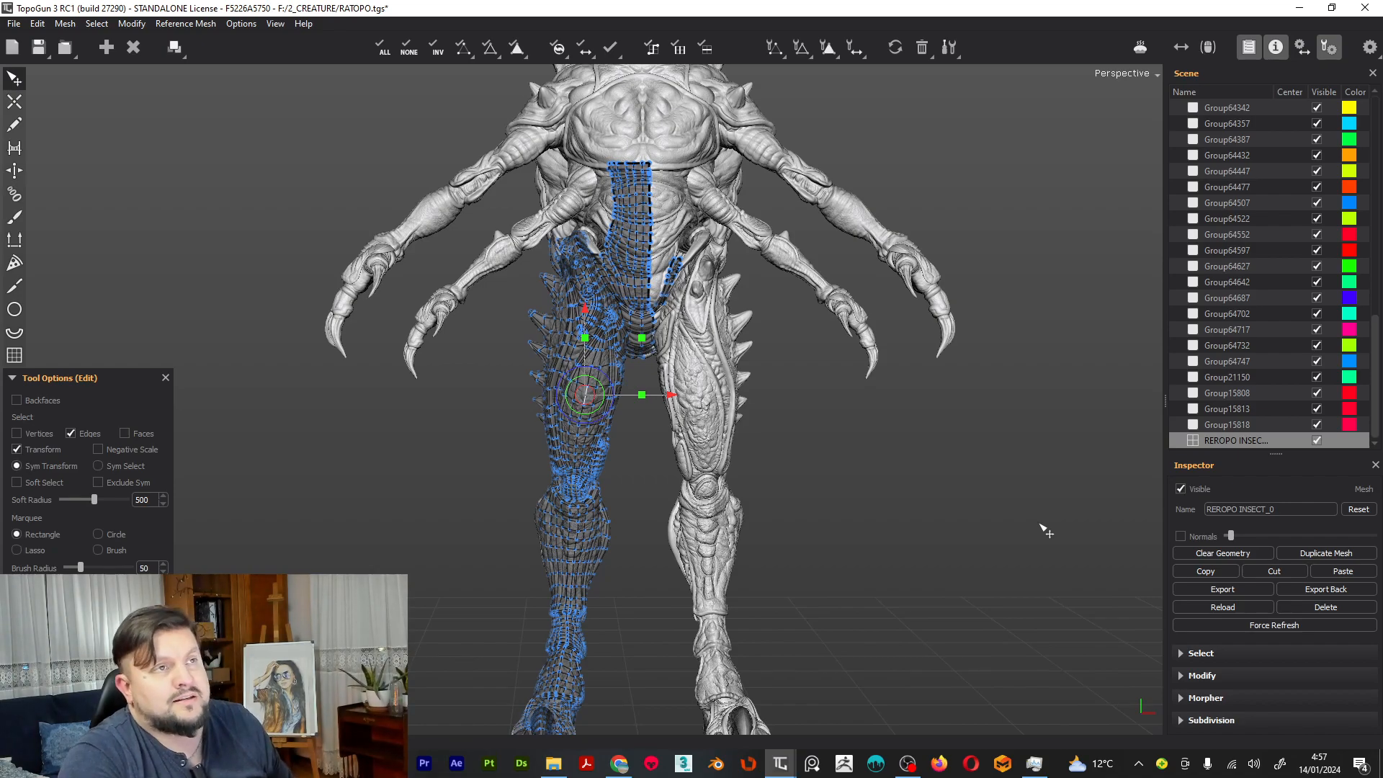
scroll(907, 511, up, 4)
scroll(907, 510, down, 7)
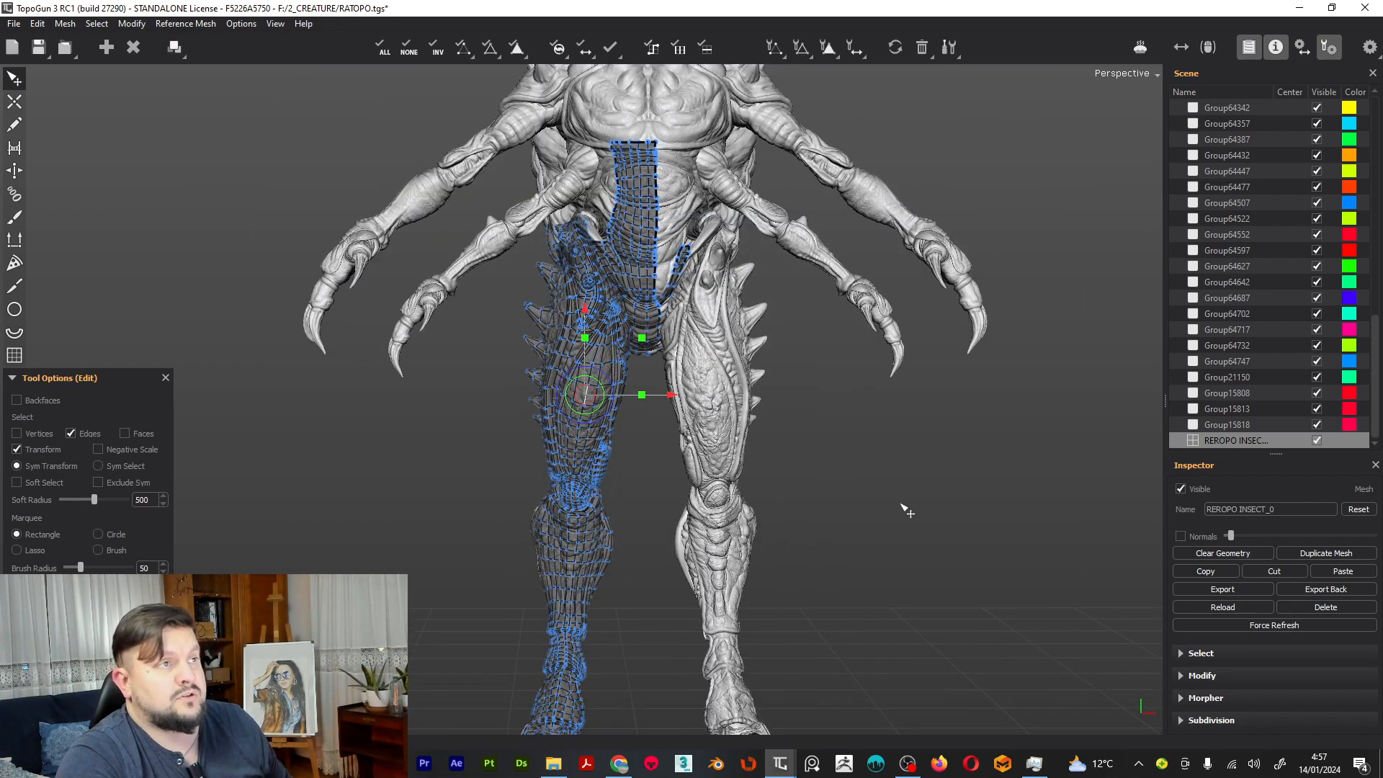
scroll(907, 510, up, 6)
scroll(907, 511, down, 5)
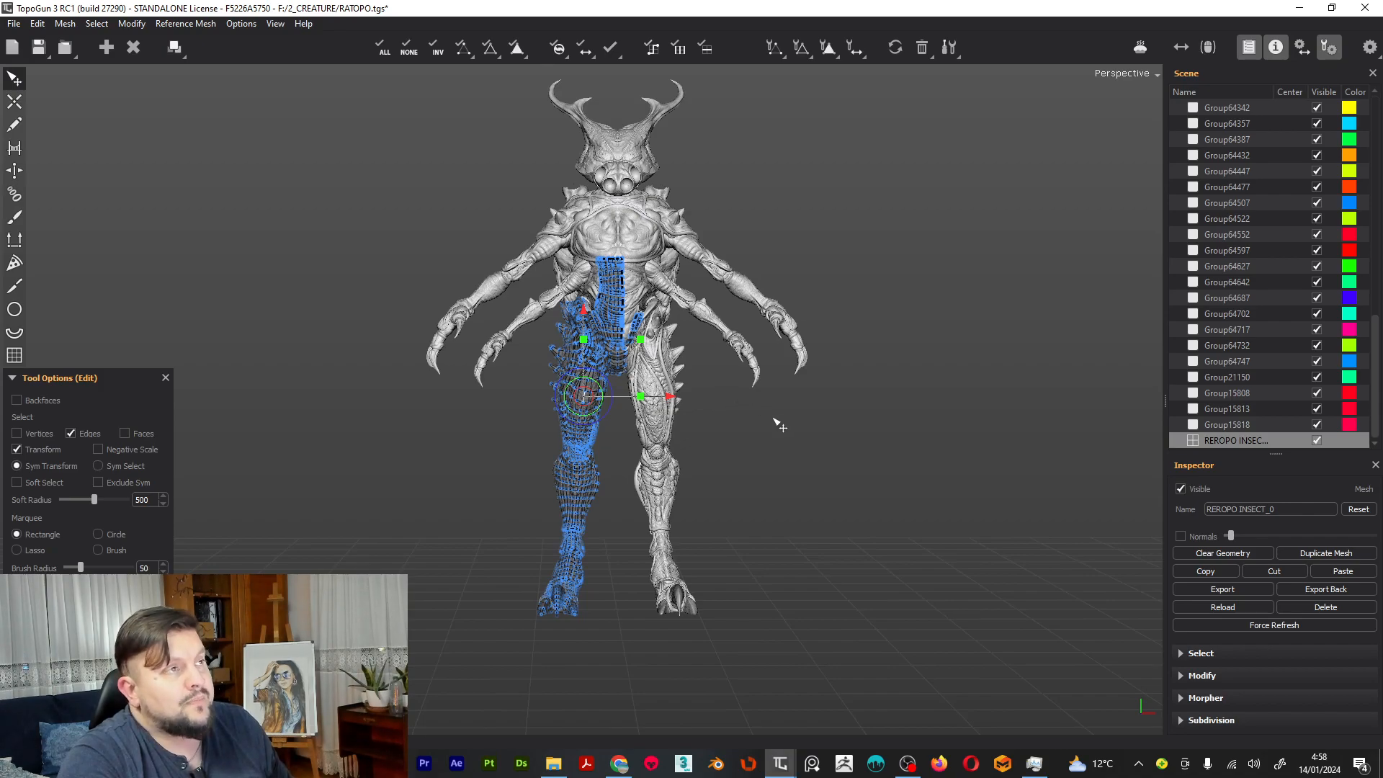
scroll(813, 418, up, 4)
scroll(814, 419, down, 4)
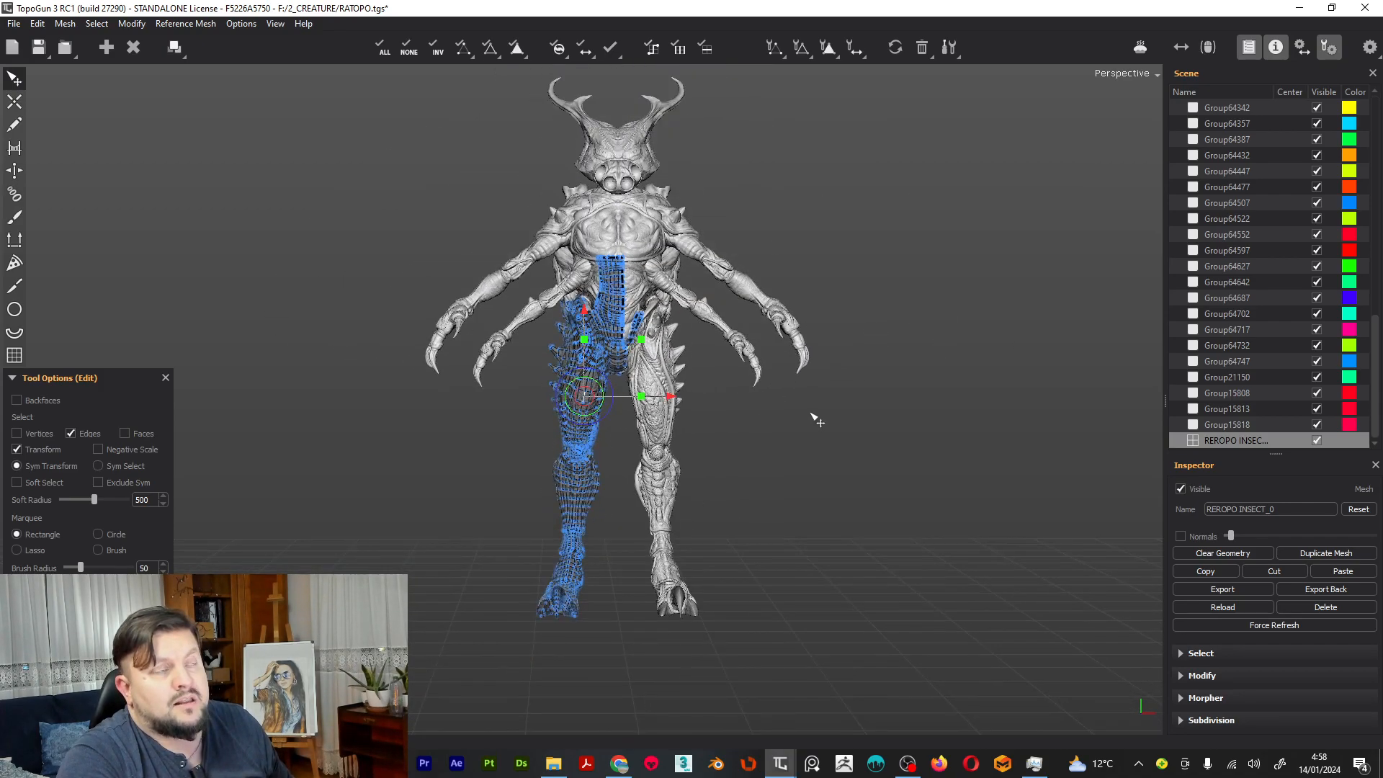
Examine the blue retopology mesh on the leg and torso from the front and from a three-quarter view
scroll(814, 420, up, 4)
scroll(812, 412, down, 5)
scroll(815, 414, up, 2)
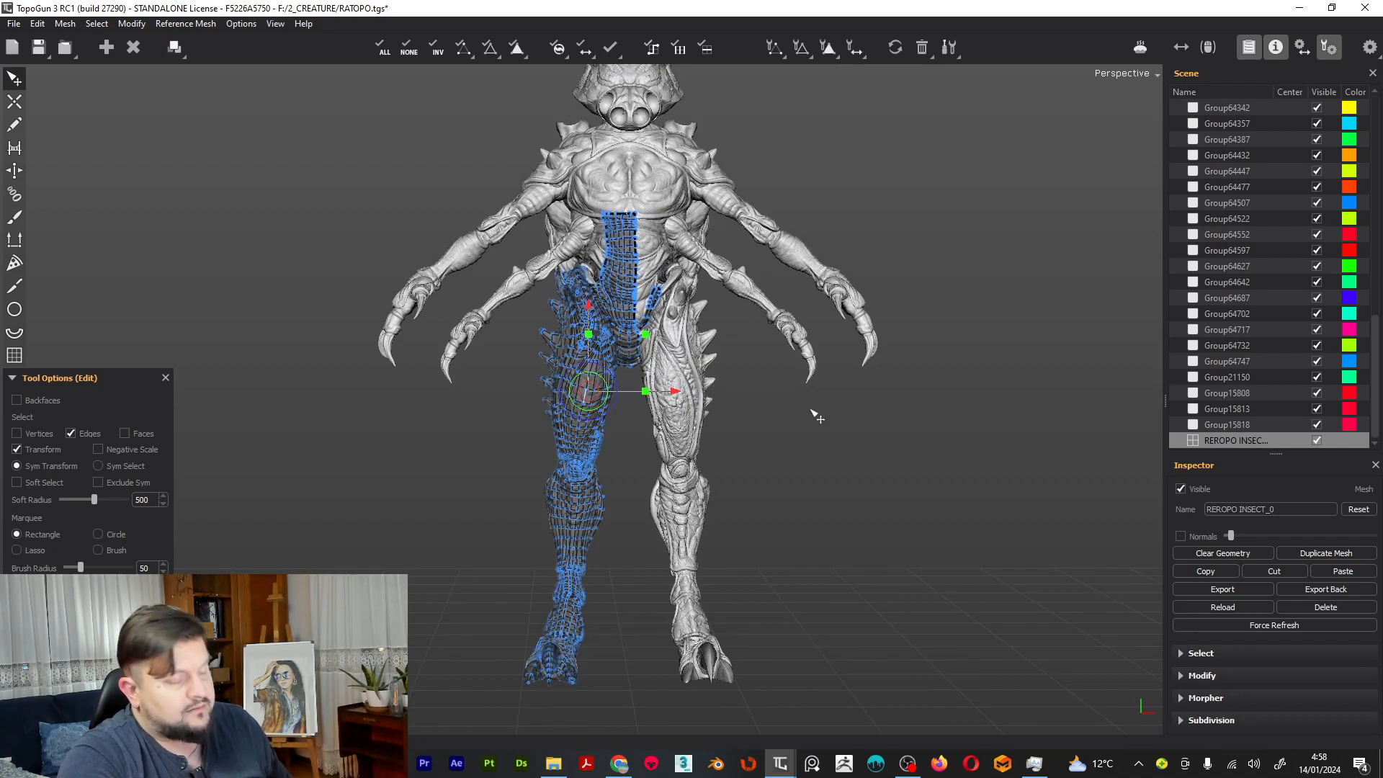
scroll(763, 283, down, 3)
scroll(936, 387, up, 5)
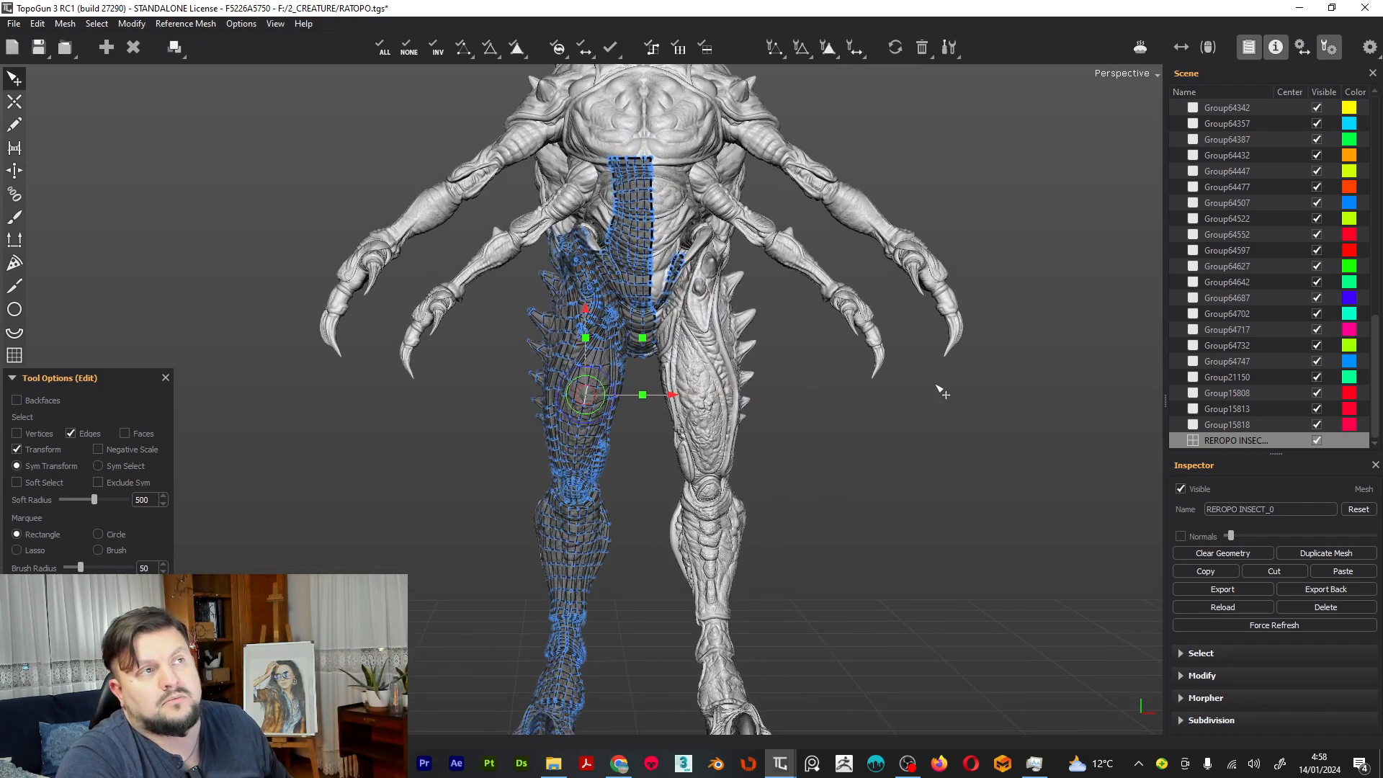
scroll(951, 358, down, 2)
scroll(952, 359, up, 4)
scroll(1007, 404, down, 4)
scroll(951, 404, up, 4)
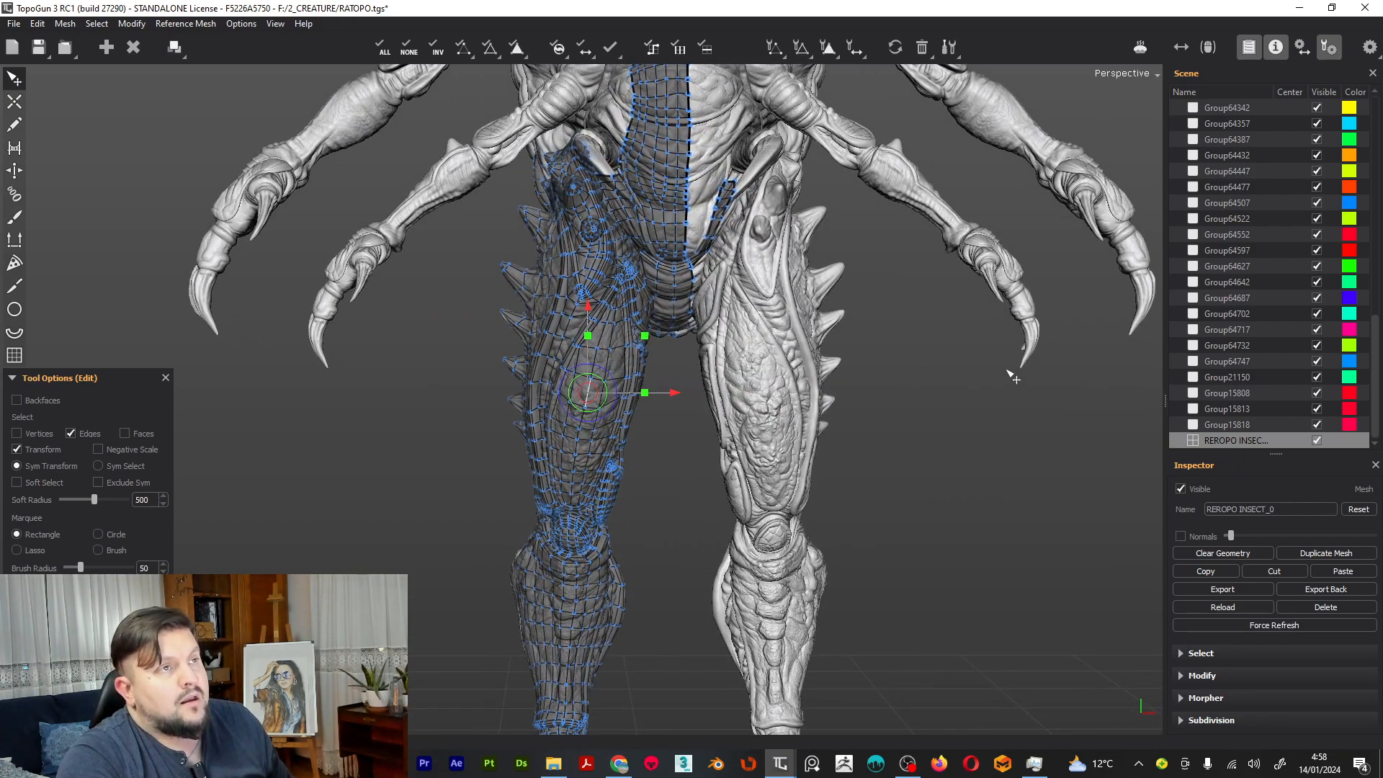
alt+middle_drag(993, 385, 915, 374)
alt+drag(875, 456, 966, 440)
scroll(889, 447, down, 2)
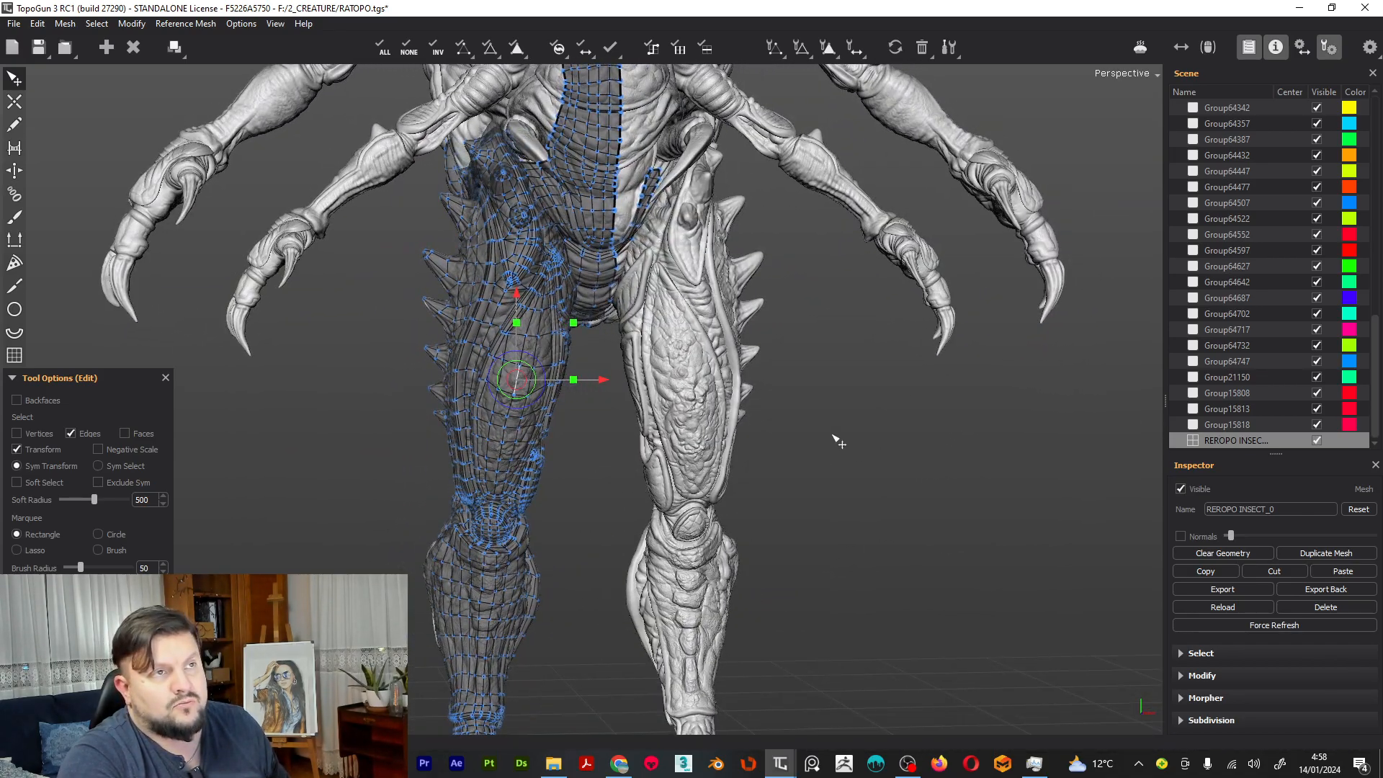
scroll(836, 435, up, 6)
scroll(806, 441, down, 10)
middle_drag(811, 447, 618, 446)
scroll(618, 446, up, 3)
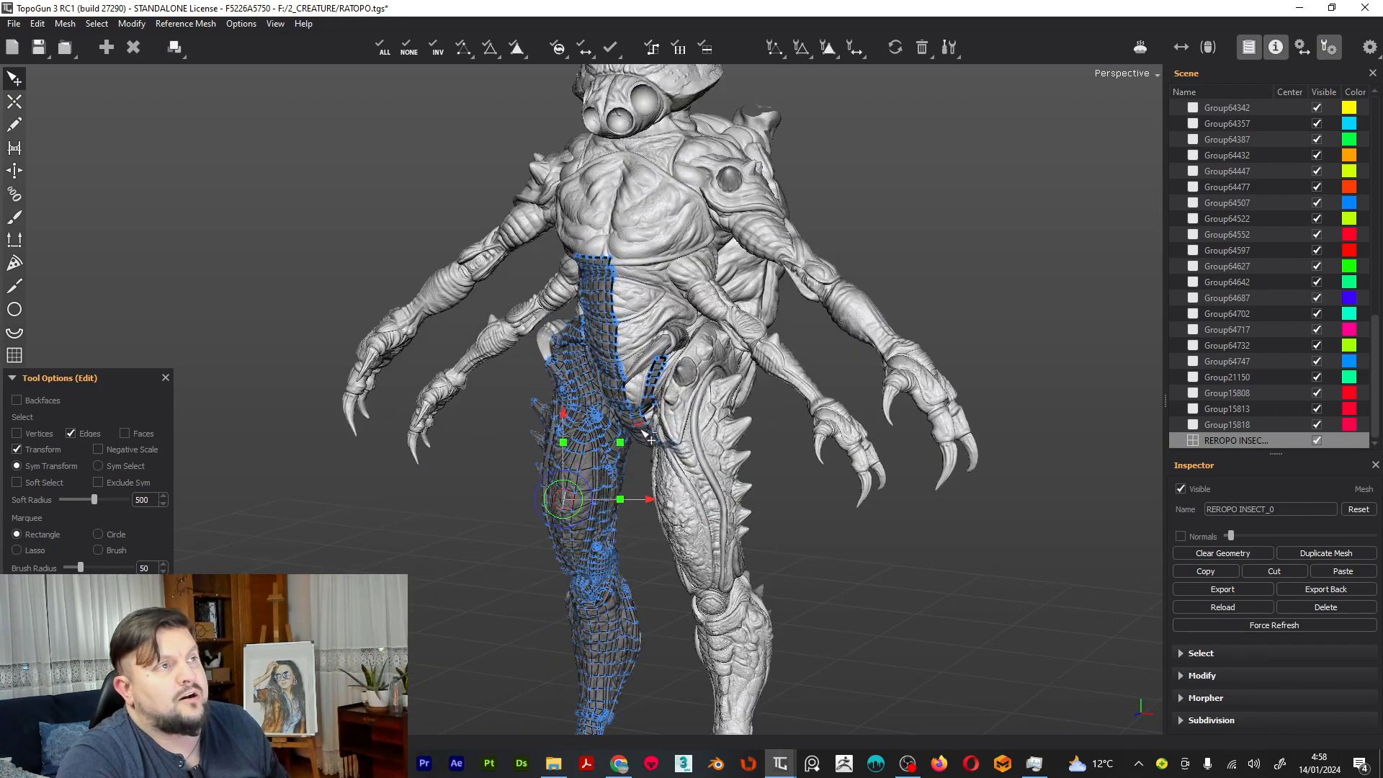
Select the short crosswise edge on the upper thigh and move it slightly downward
scroll(800, 474, up, 4)
middle_drag(840, 448, 934, 420)
scroll(497, 390, up, 3)
scroll(499, 393, up, 2)
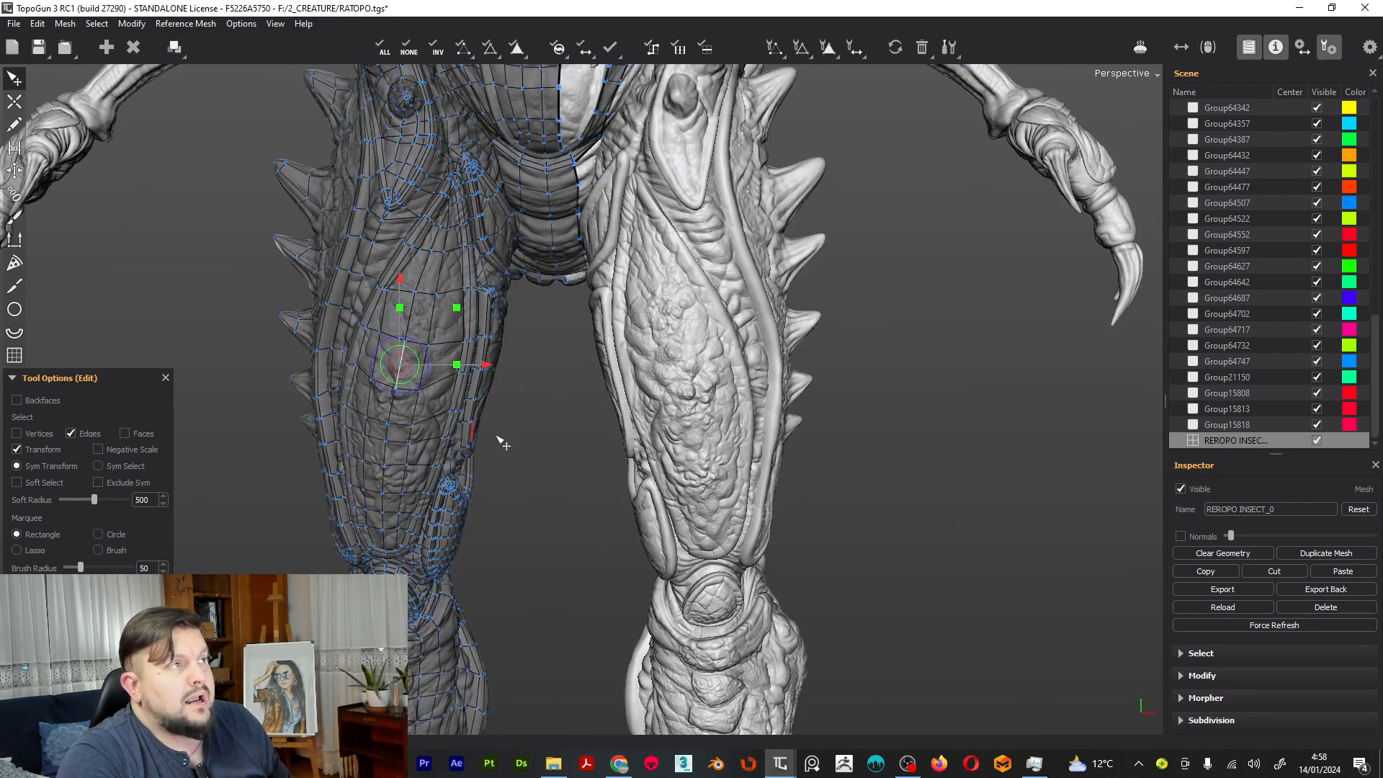
scroll(750, 432, up, 2)
scroll(634, 365, up, 2)
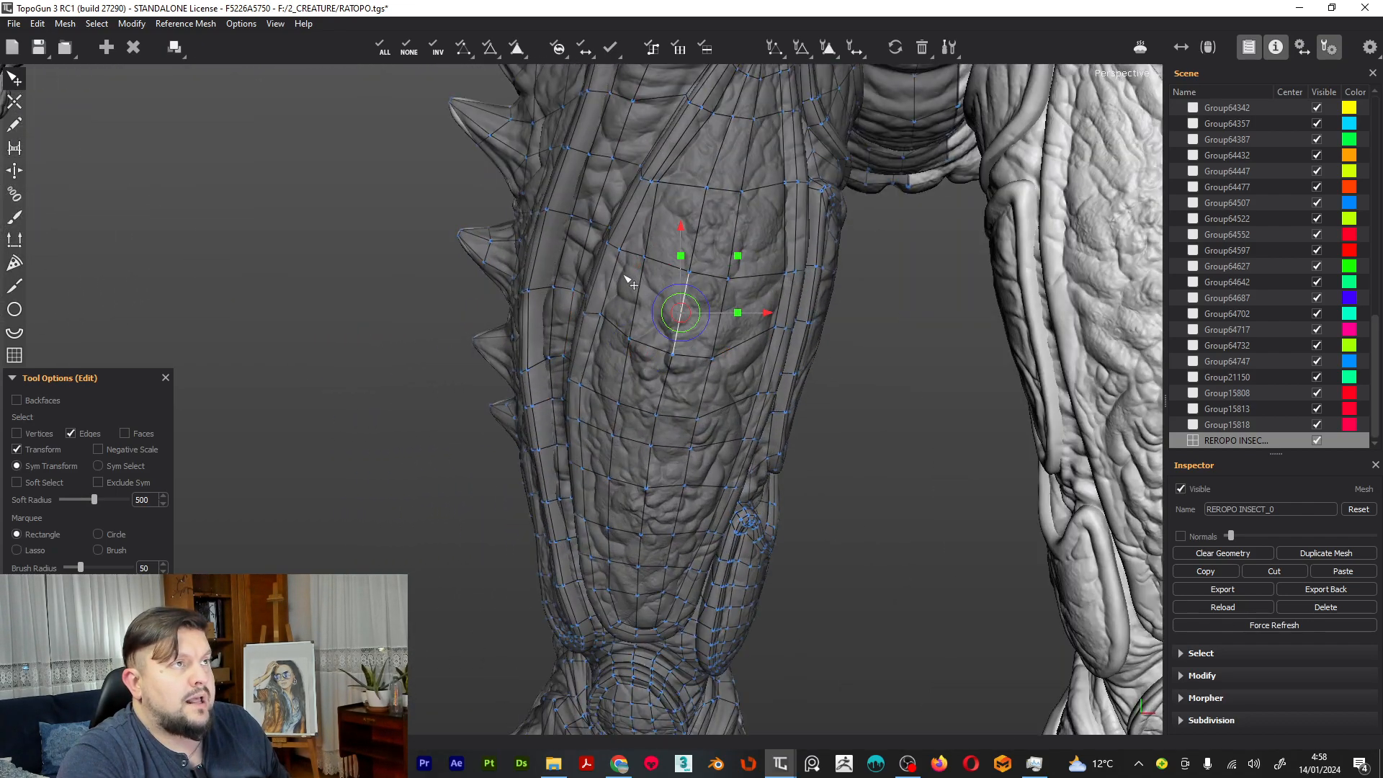
click(642, 258)
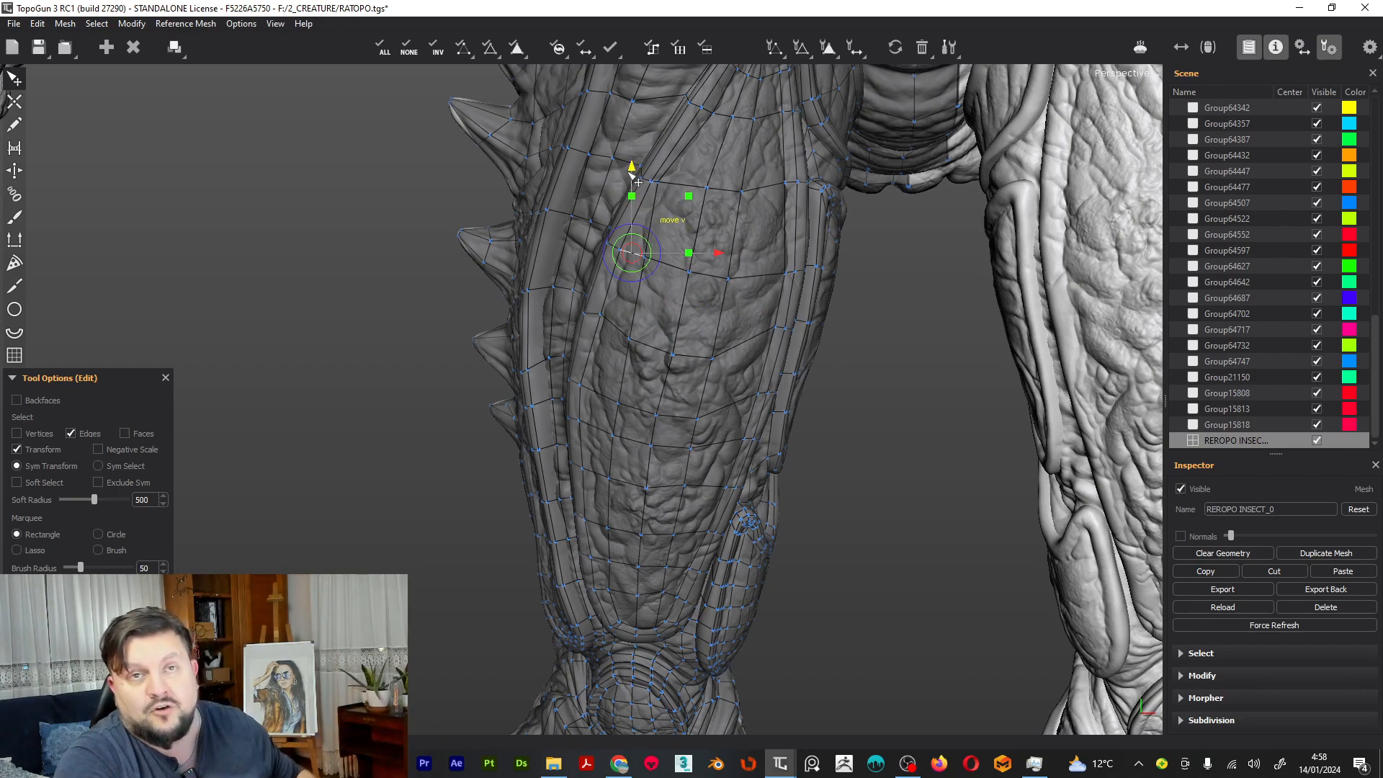
drag(632, 176, 640, 223)
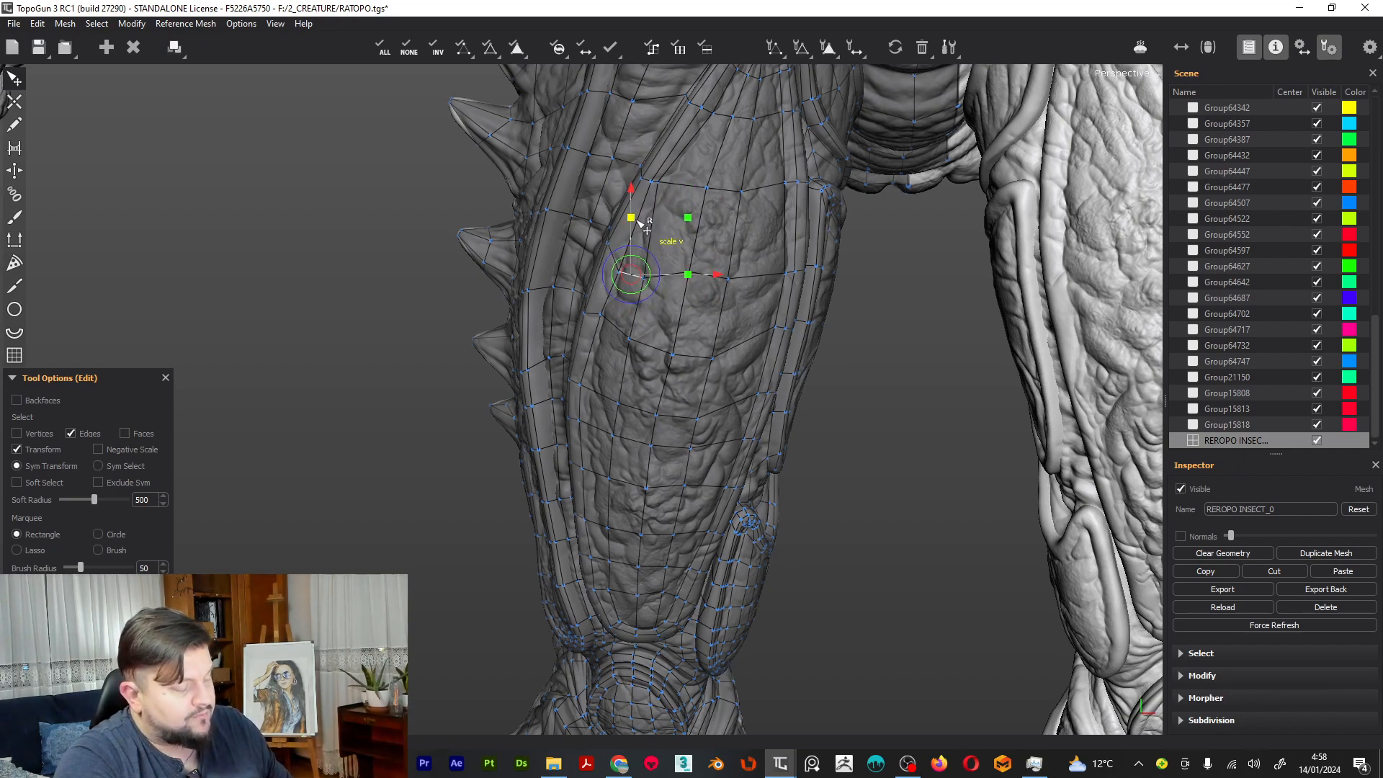
Enable face selection, pick a face in the middle of the thigh, try its transform gizmo, and reselect the face
key(3)
click(674, 307)
mouse_move(669, 254)
mouse_down()
mouse_move(669, 196)
mouse_move(669, 254)
mouse_up()
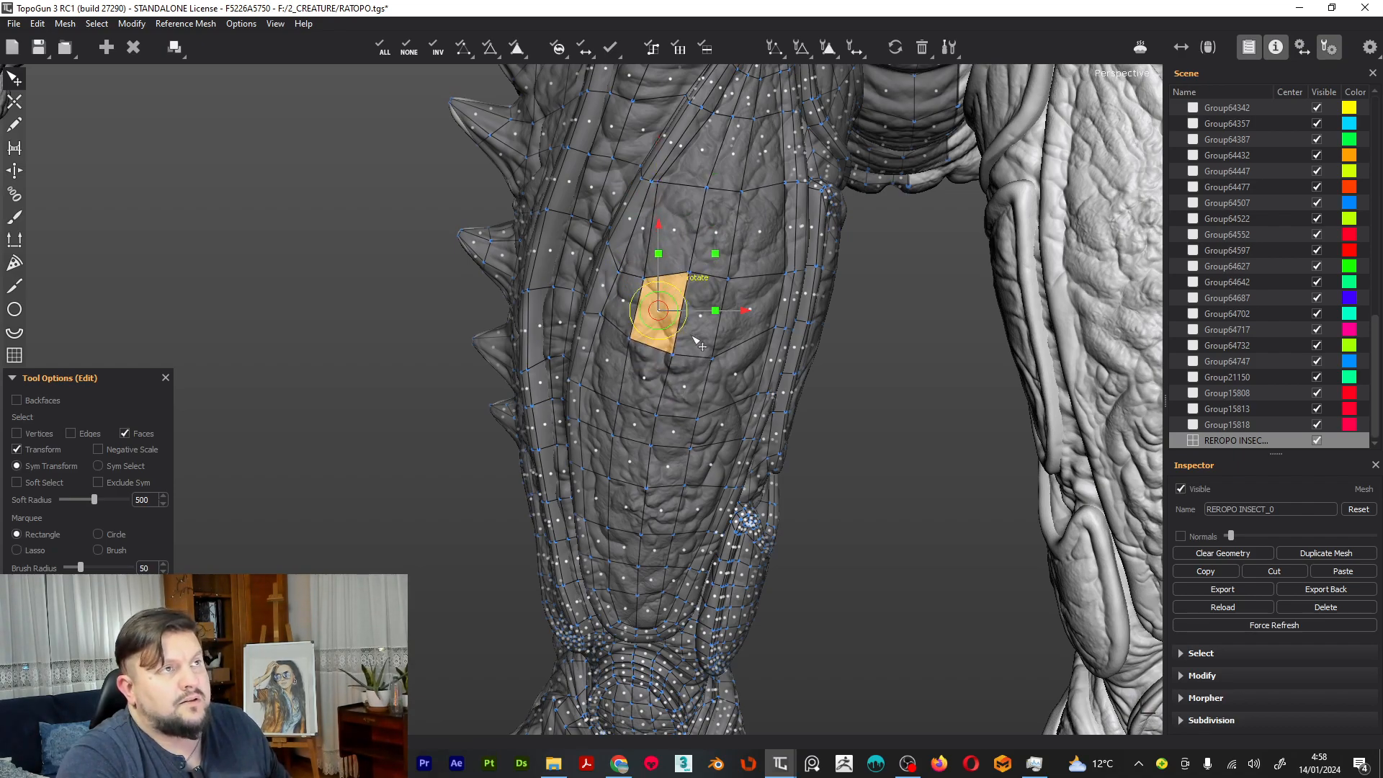
drag(718, 314, 721, 253)
scroll(537, 447, down, 10)
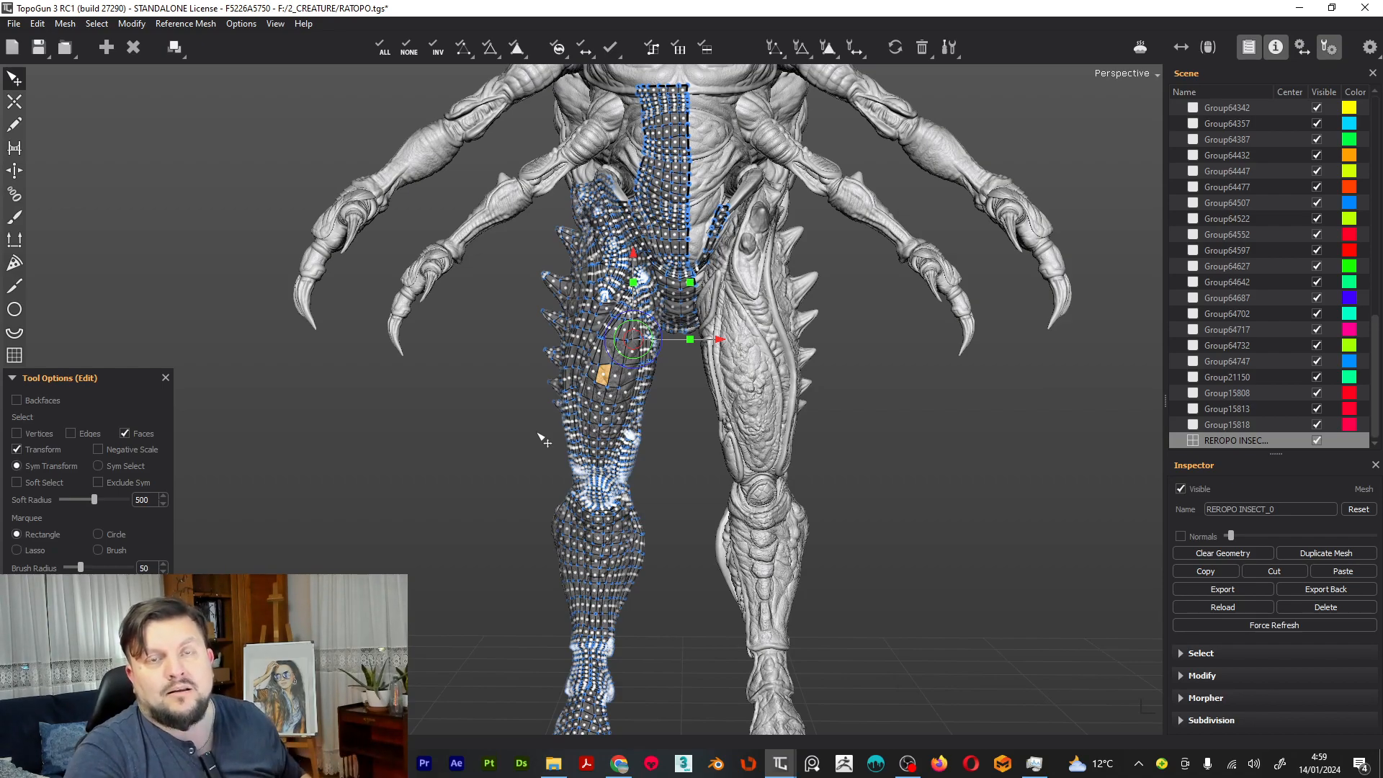
click(605, 375)
scroll(587, 379, up, 10)
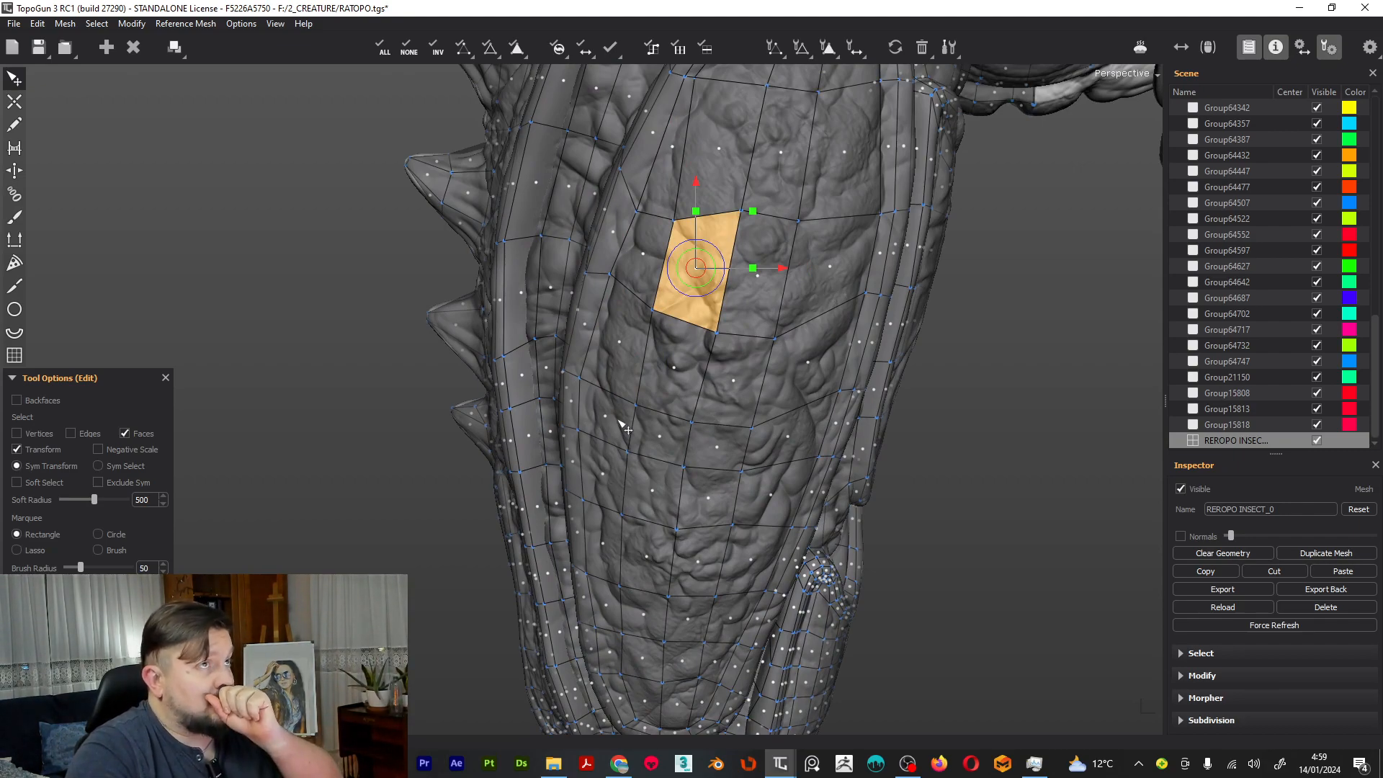
Review the vertex, edge, subdivision and symmetry editing commands, and clear the thigh face selection
click(784, 49)
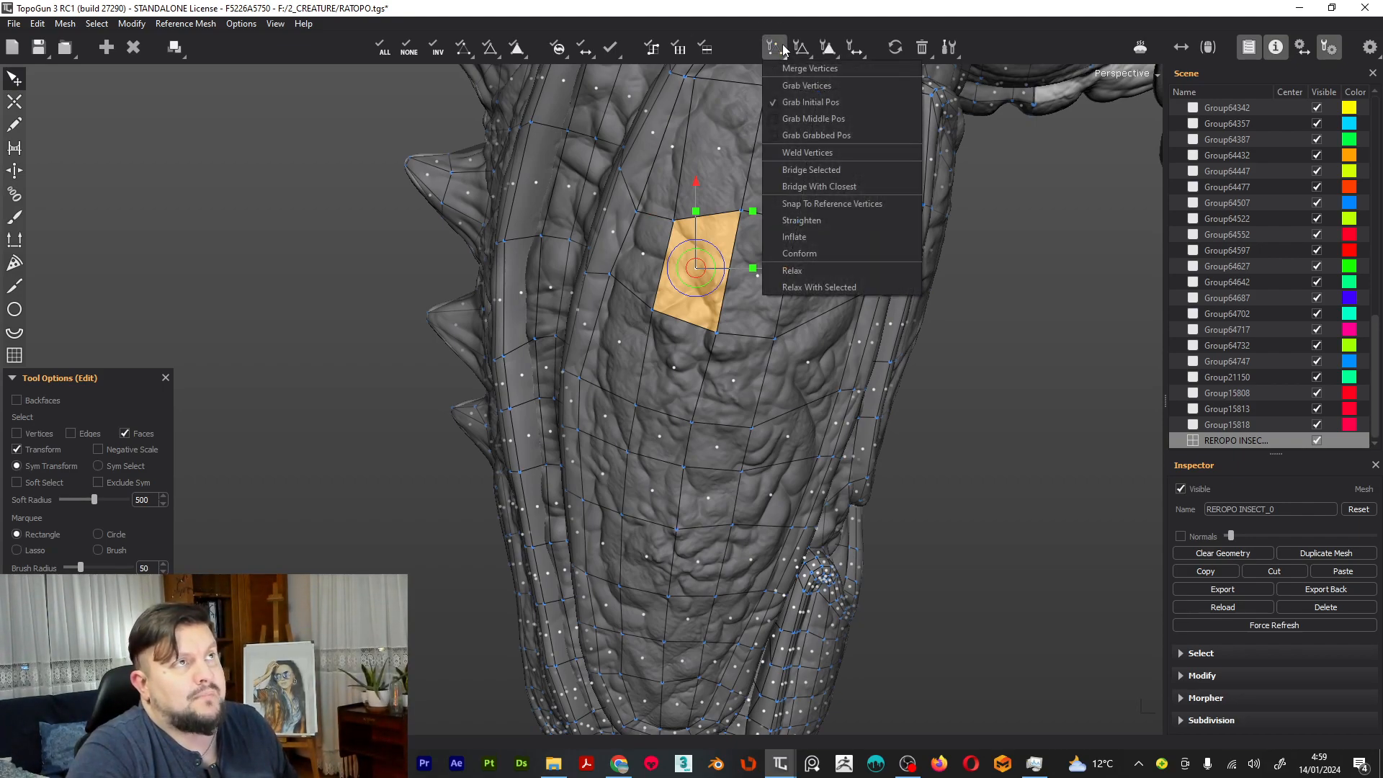
click(806, 50)
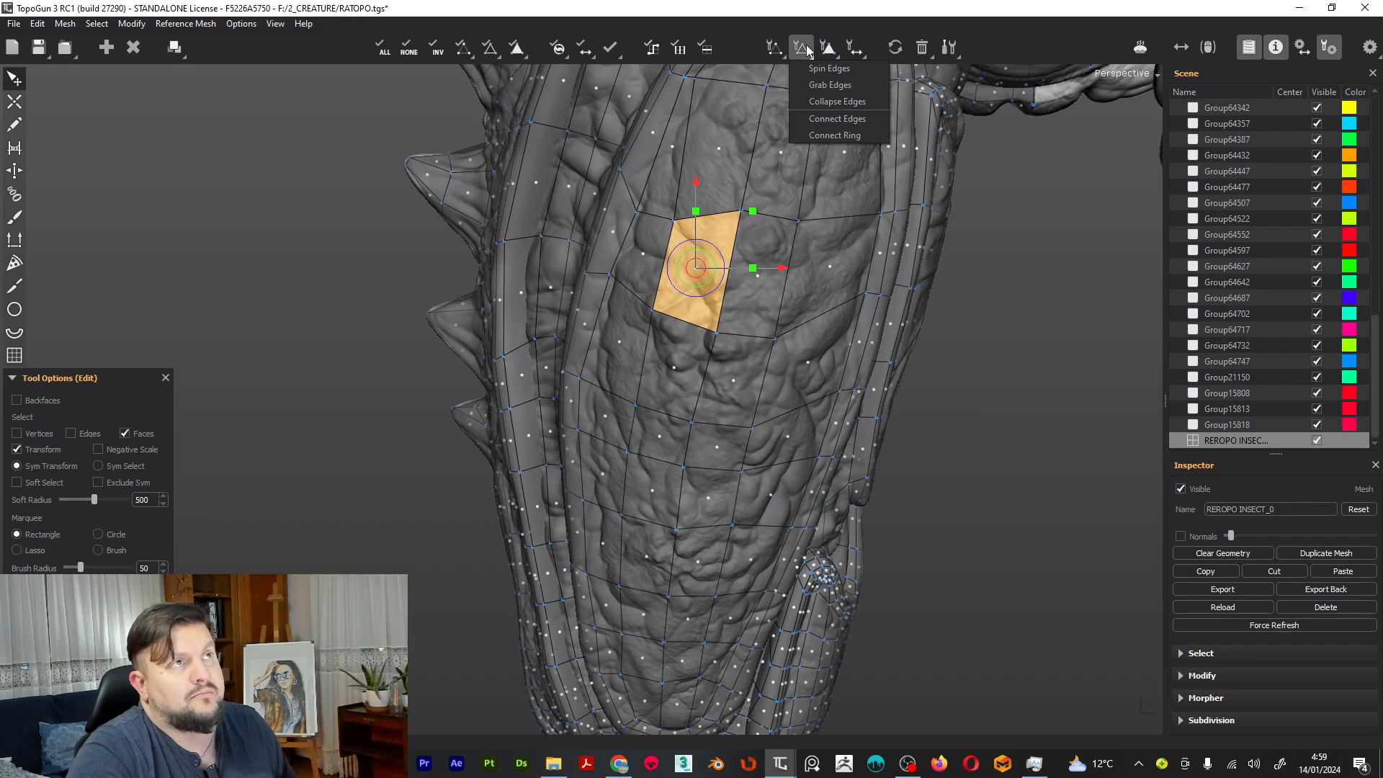
click(829, 49)
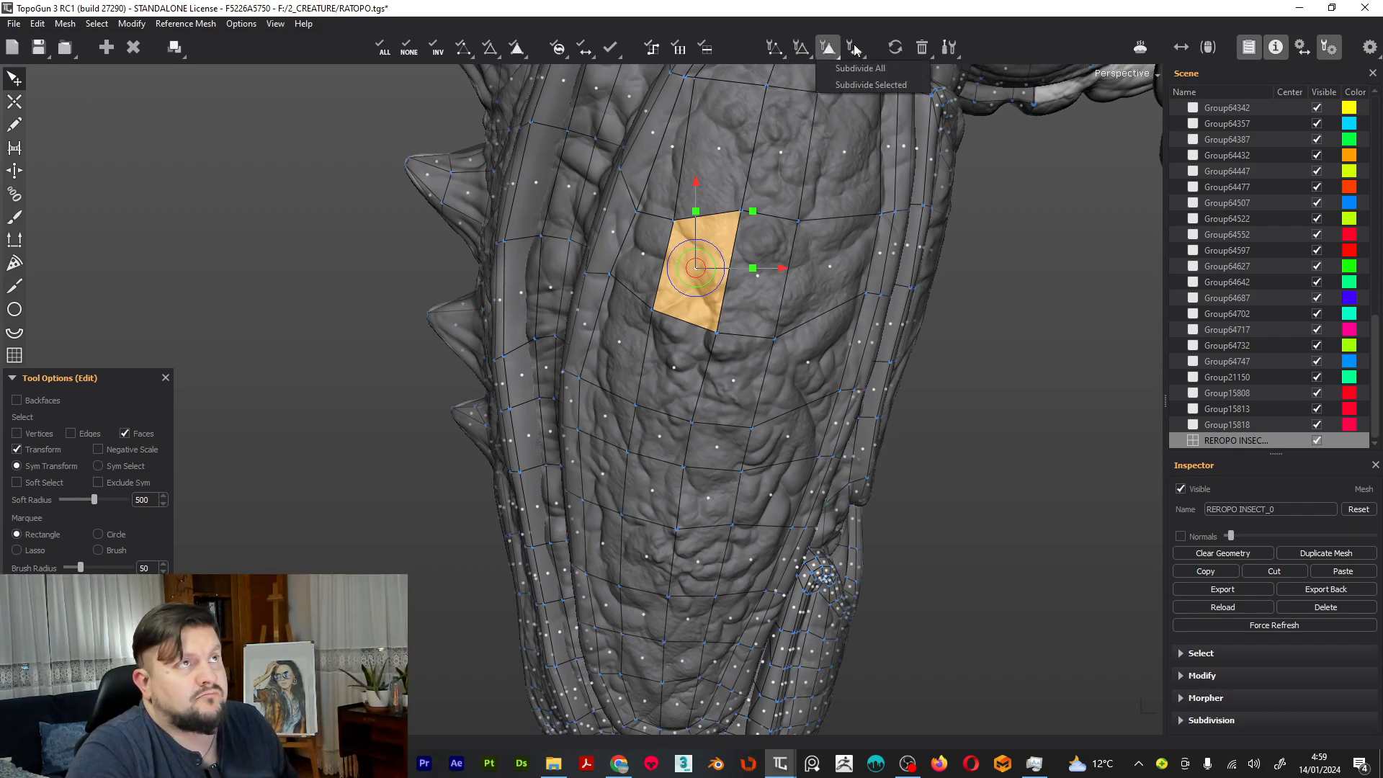
click(855, 49)
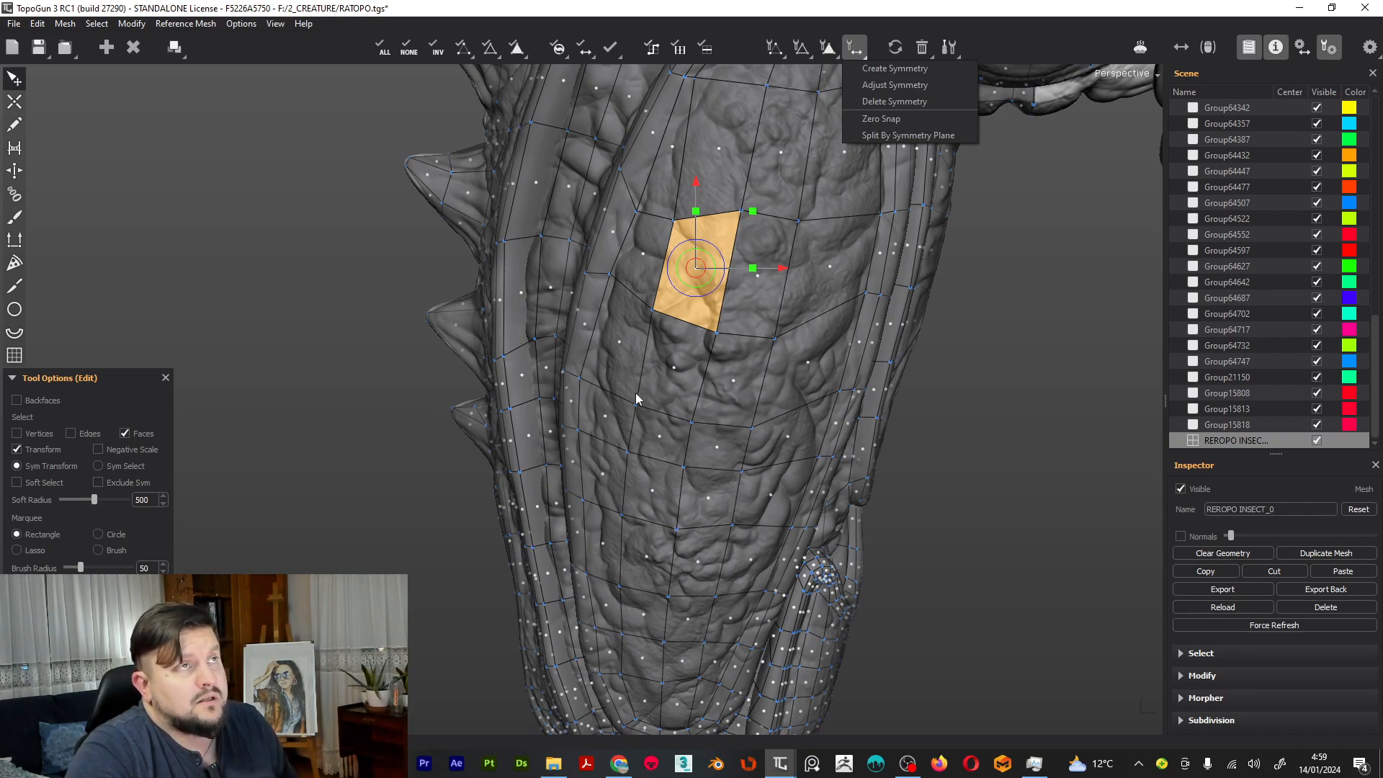
click(996, 427)
scroll(929, 438, down, 8)
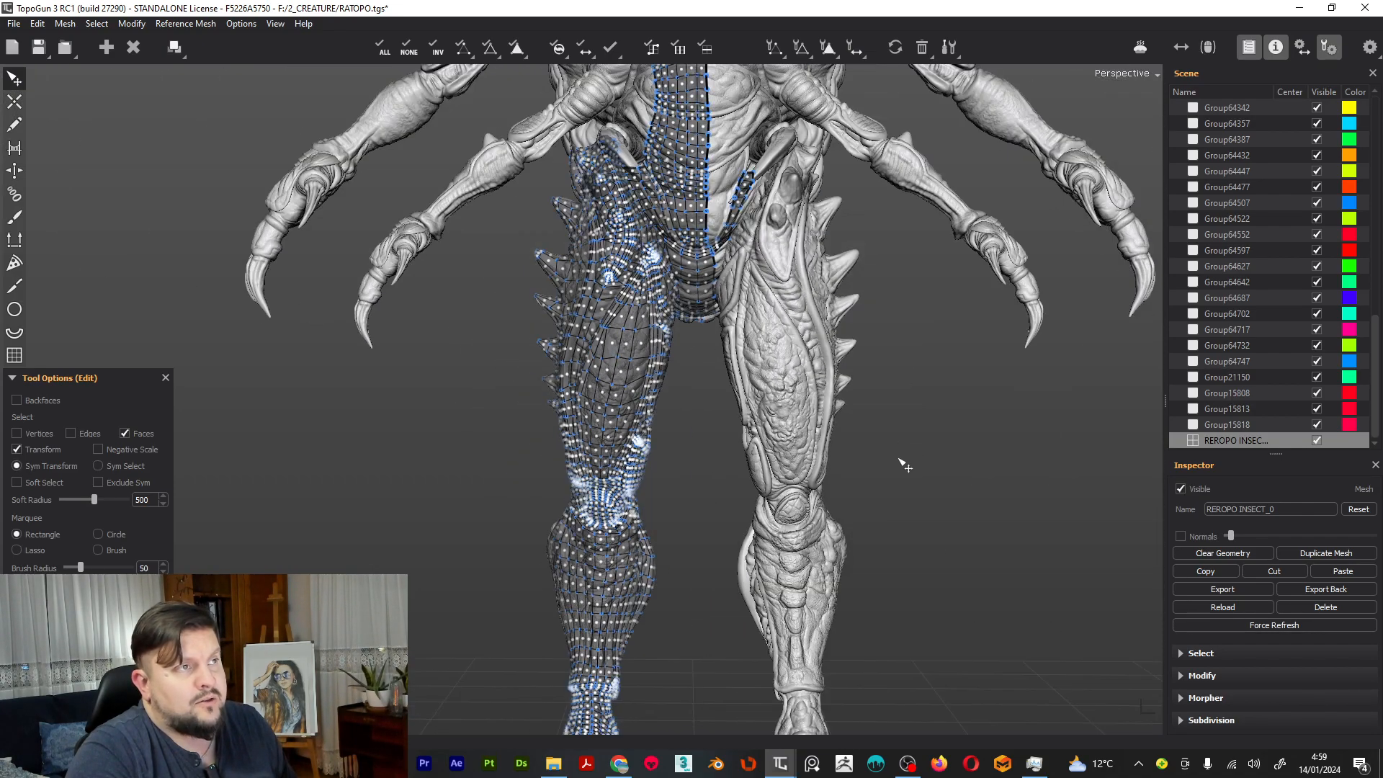
scroll(904, 466, down, 3)
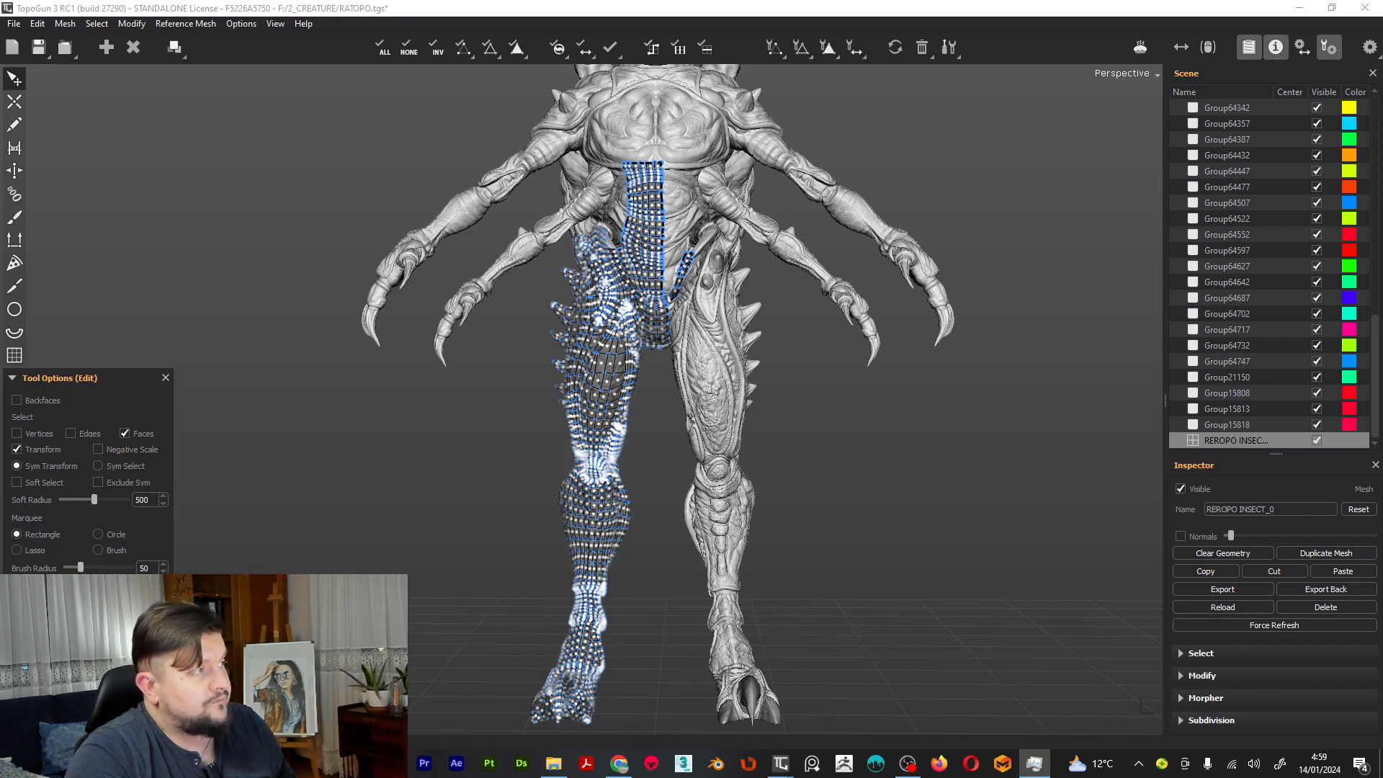
Move the Edit tool options higher up, check TopoGun's memory use in Task Manager, and move Task Manager out of the way
drag(106, 379, 151, 184)
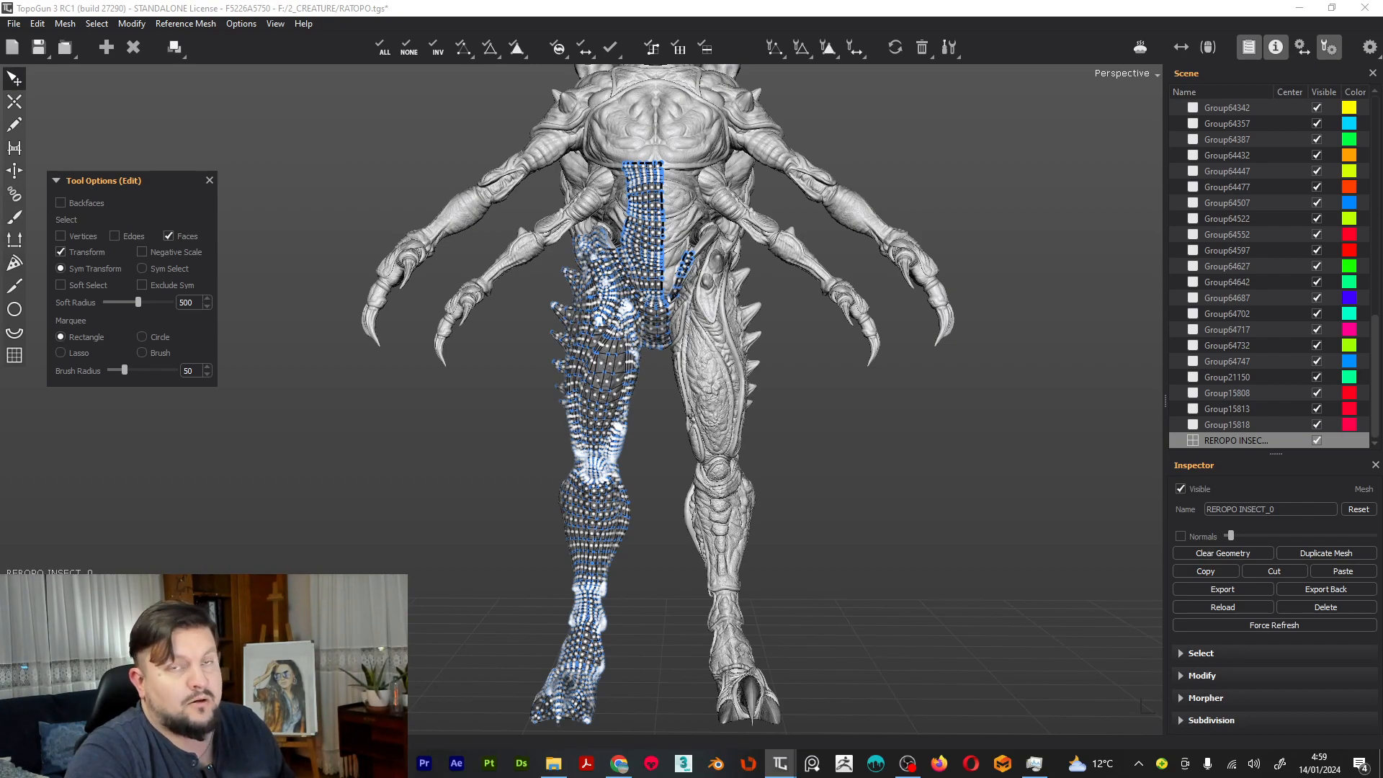
key(ctrl+shift+Escape)
drag(691, 323, 694, 323)
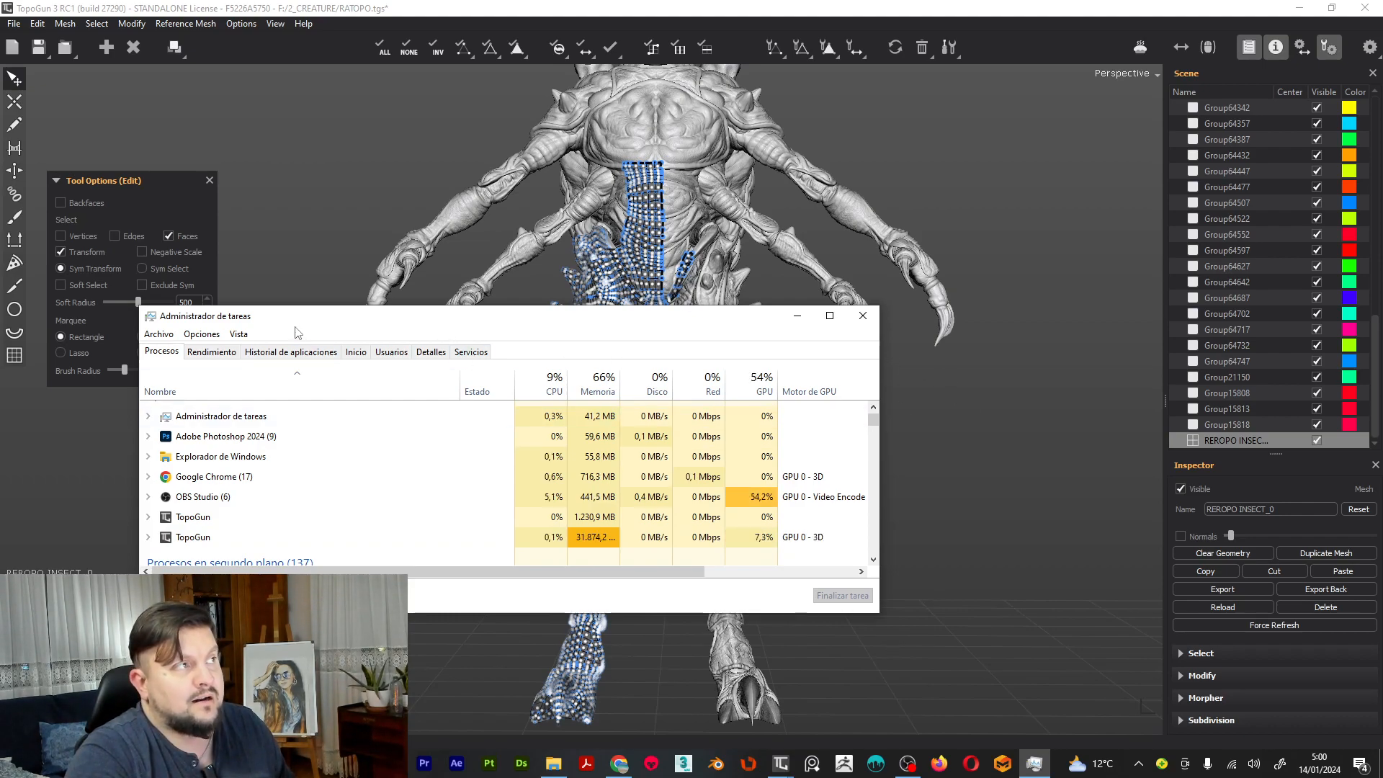
drag(273, 322, 1382, 335)
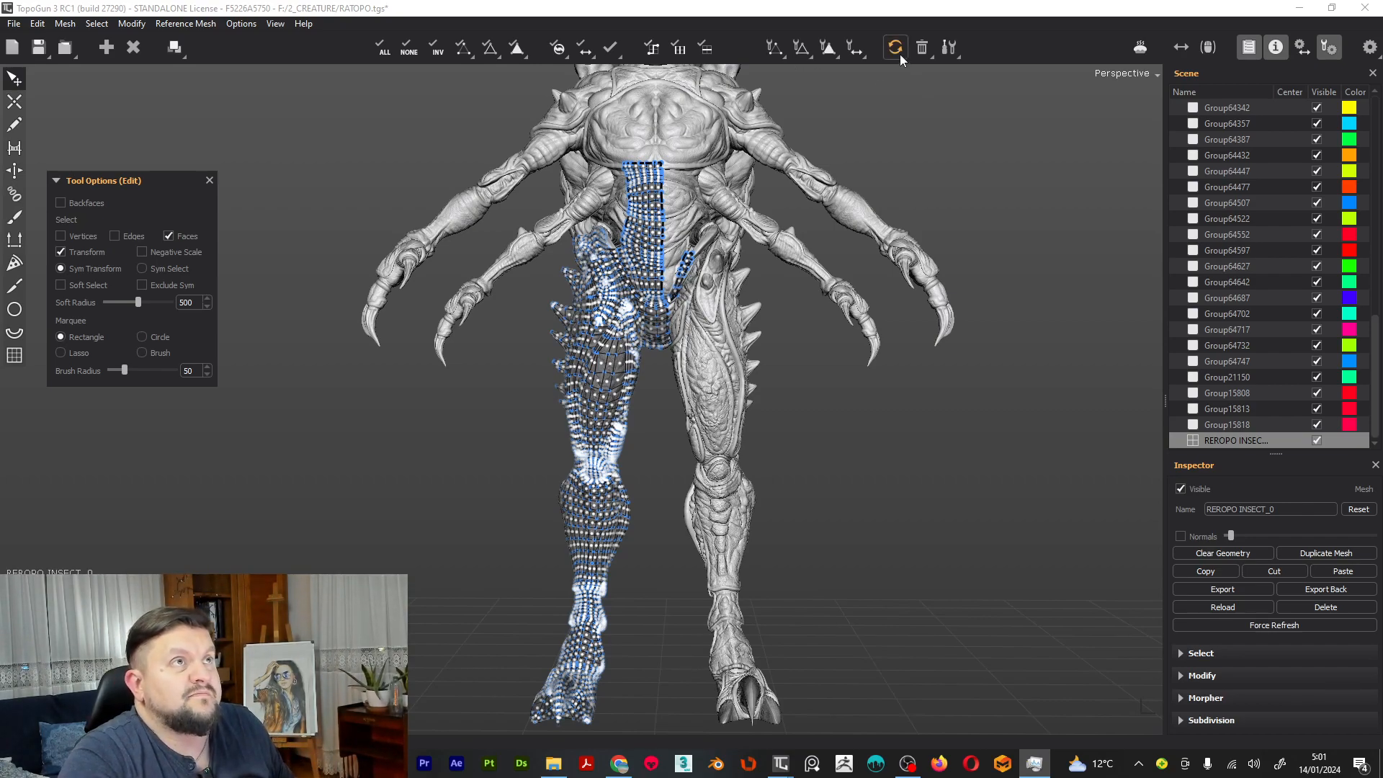
Show the Bake Maps settings, set the second map size to 2048 and the search method to Outside Cage, and hide them
click(904, 116)
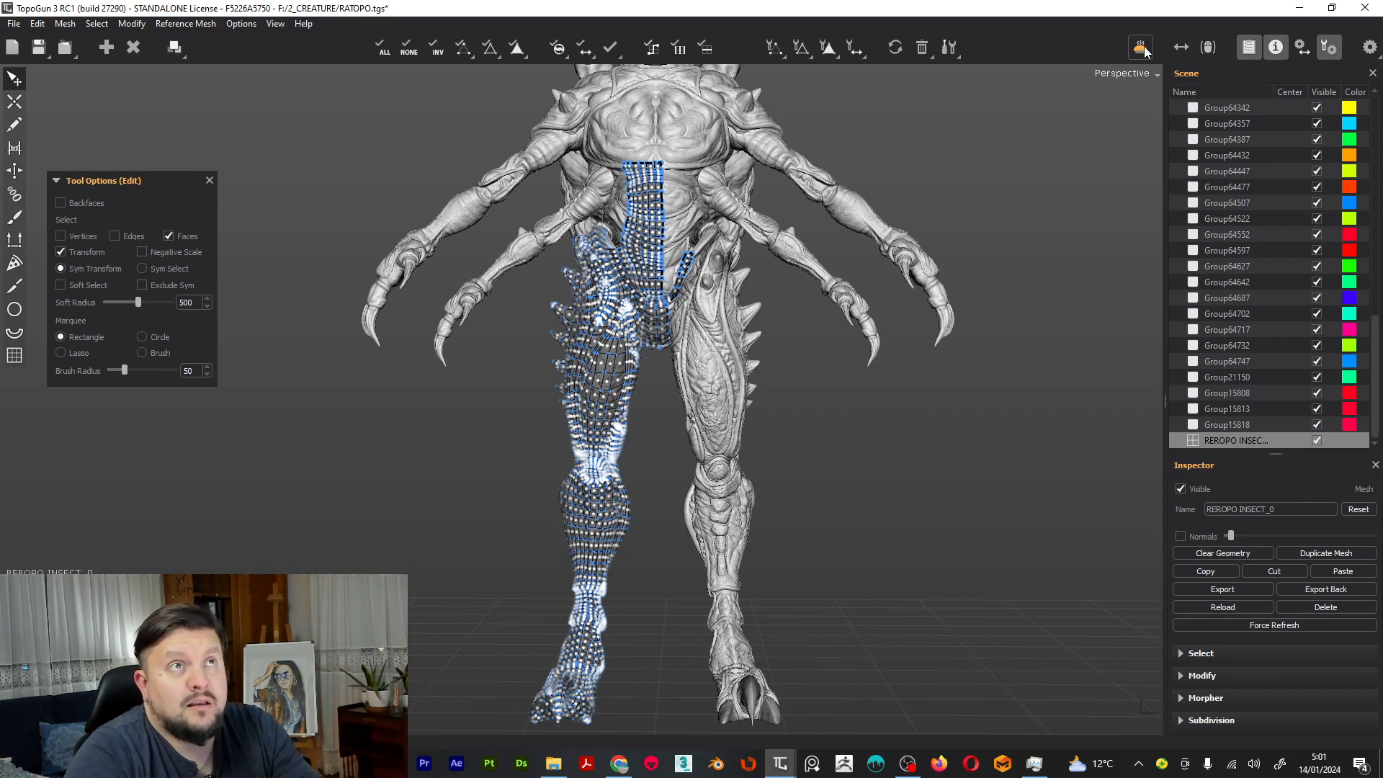
click(1144, 47)
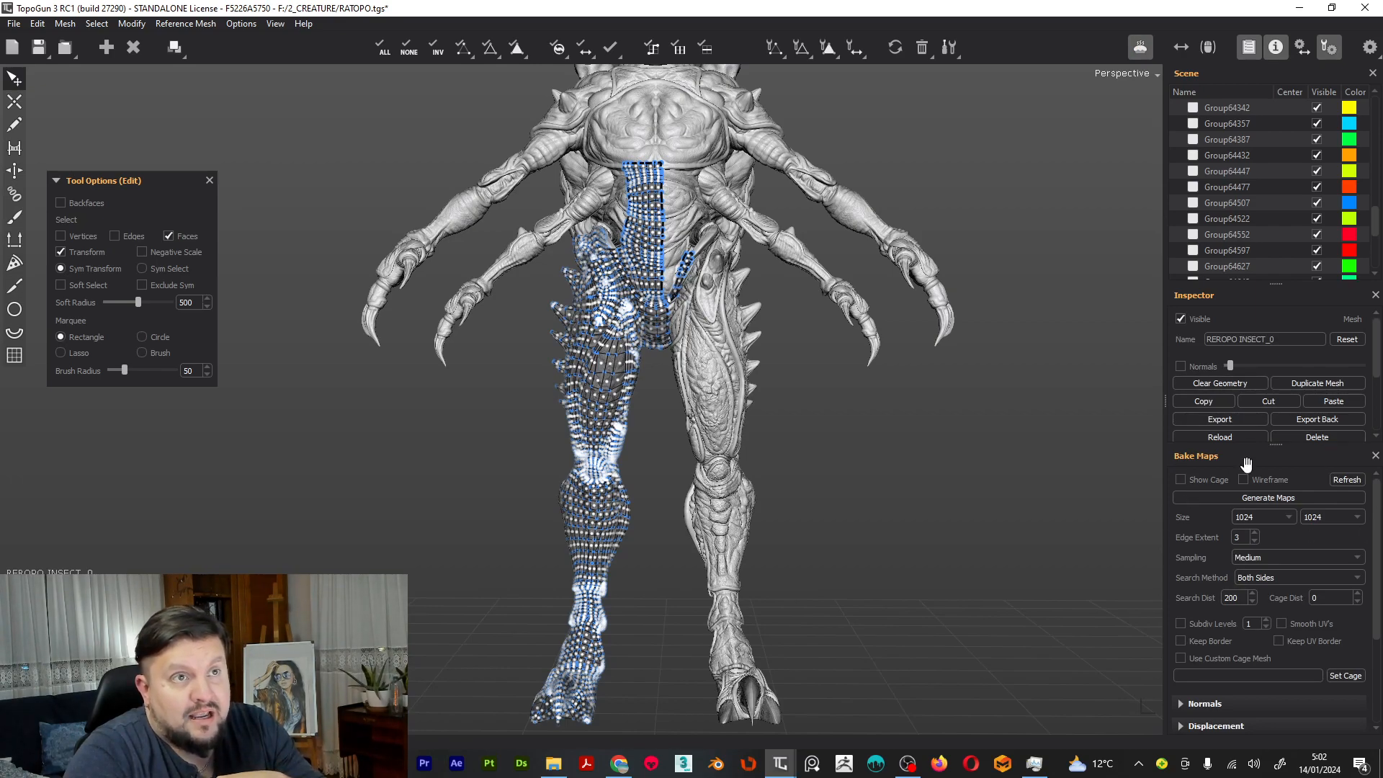
scroll(1323, 520, down, 1)
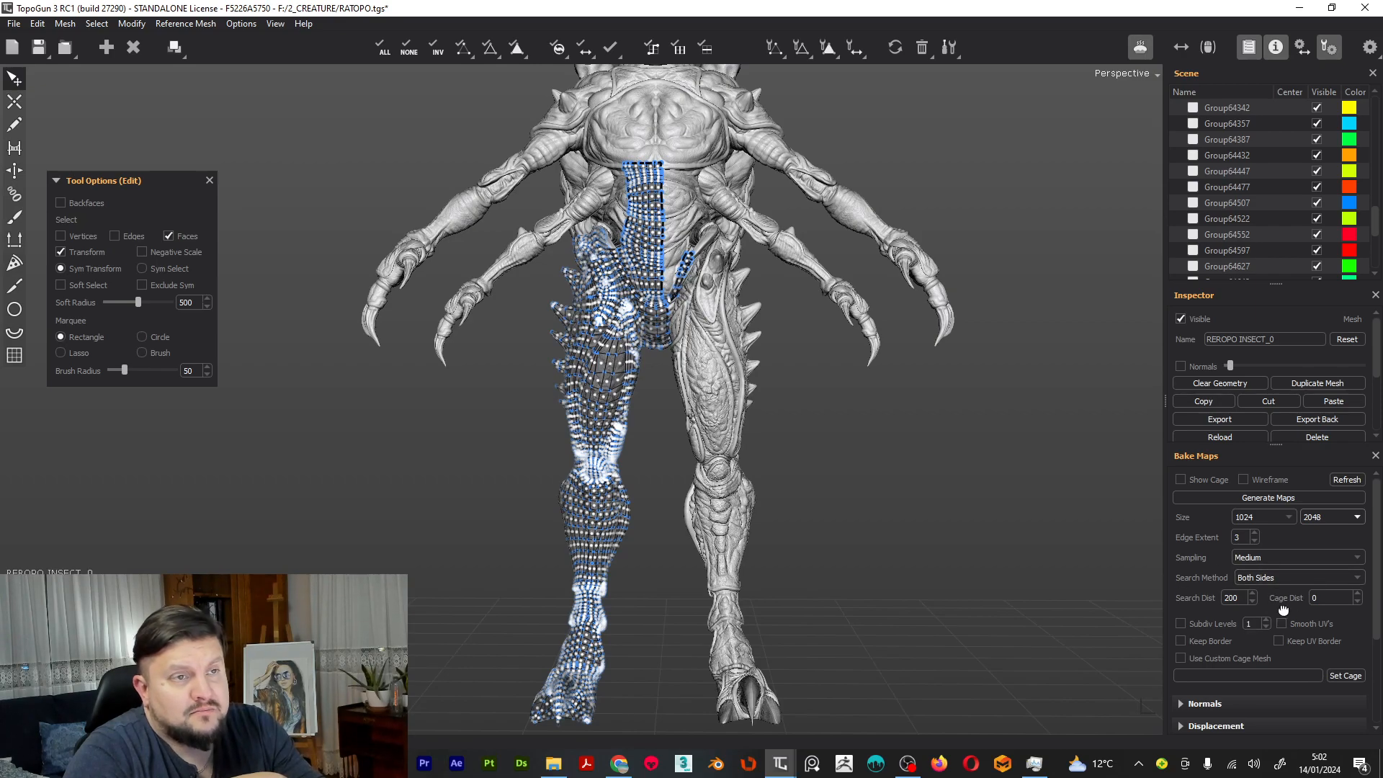
scroll(1321, 574, down, 1)
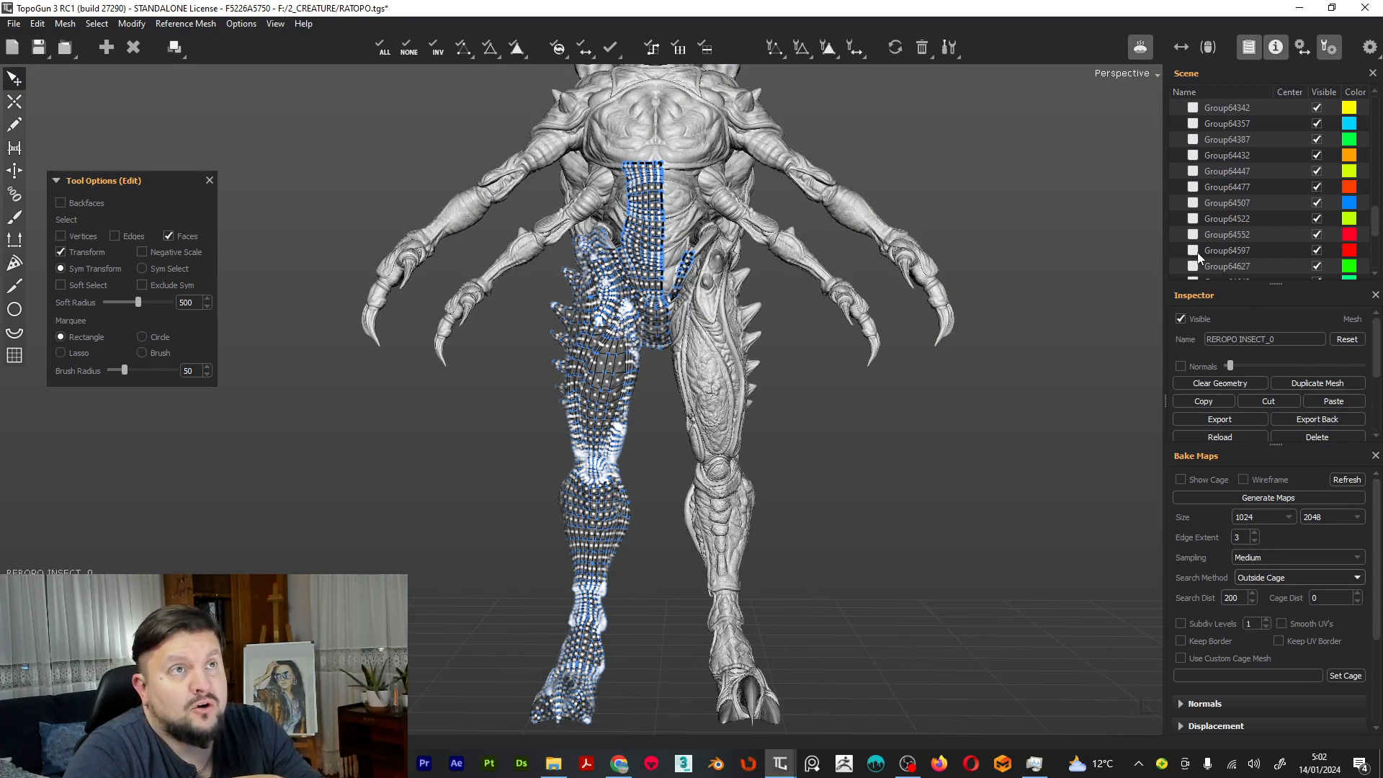
click(1140, 48)
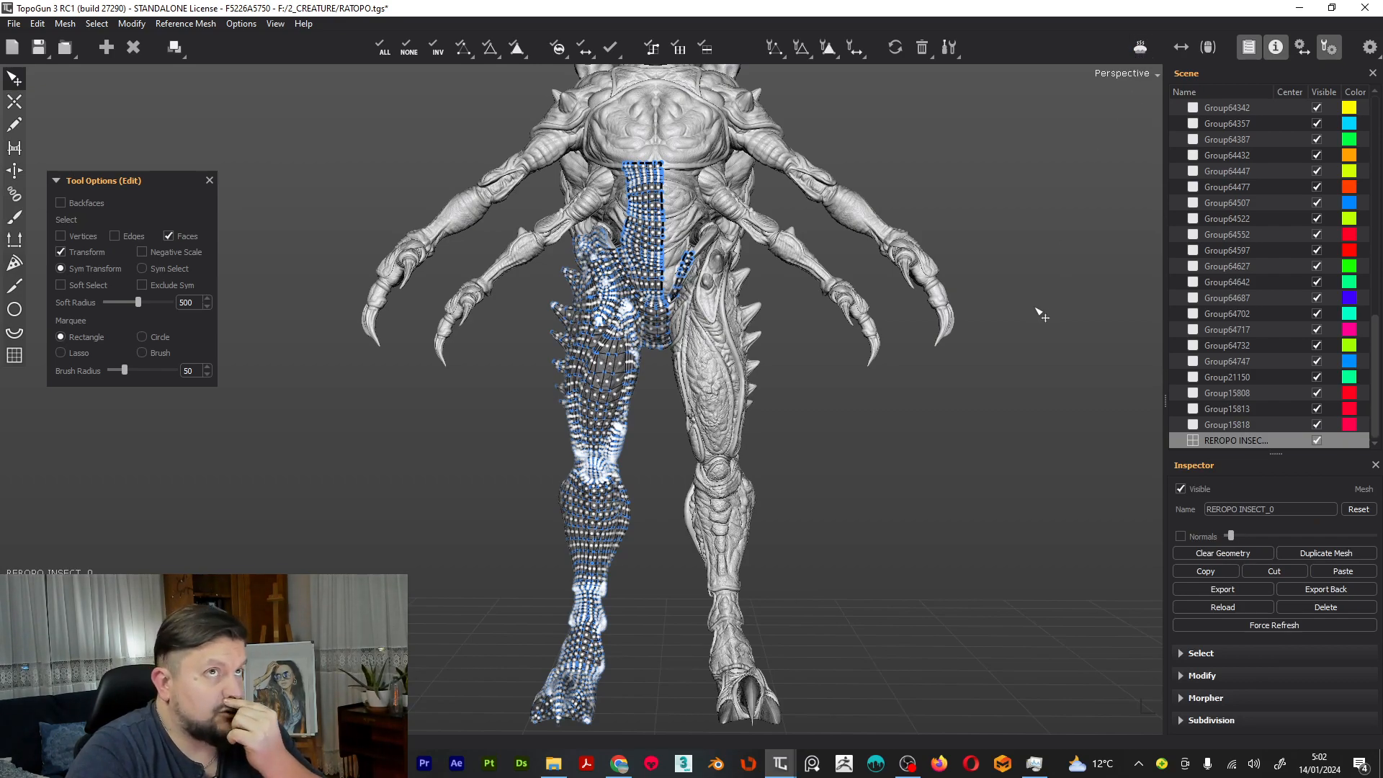
Hide the Edit tool options and show them again
click(1331, 48)
click(1331, 50)
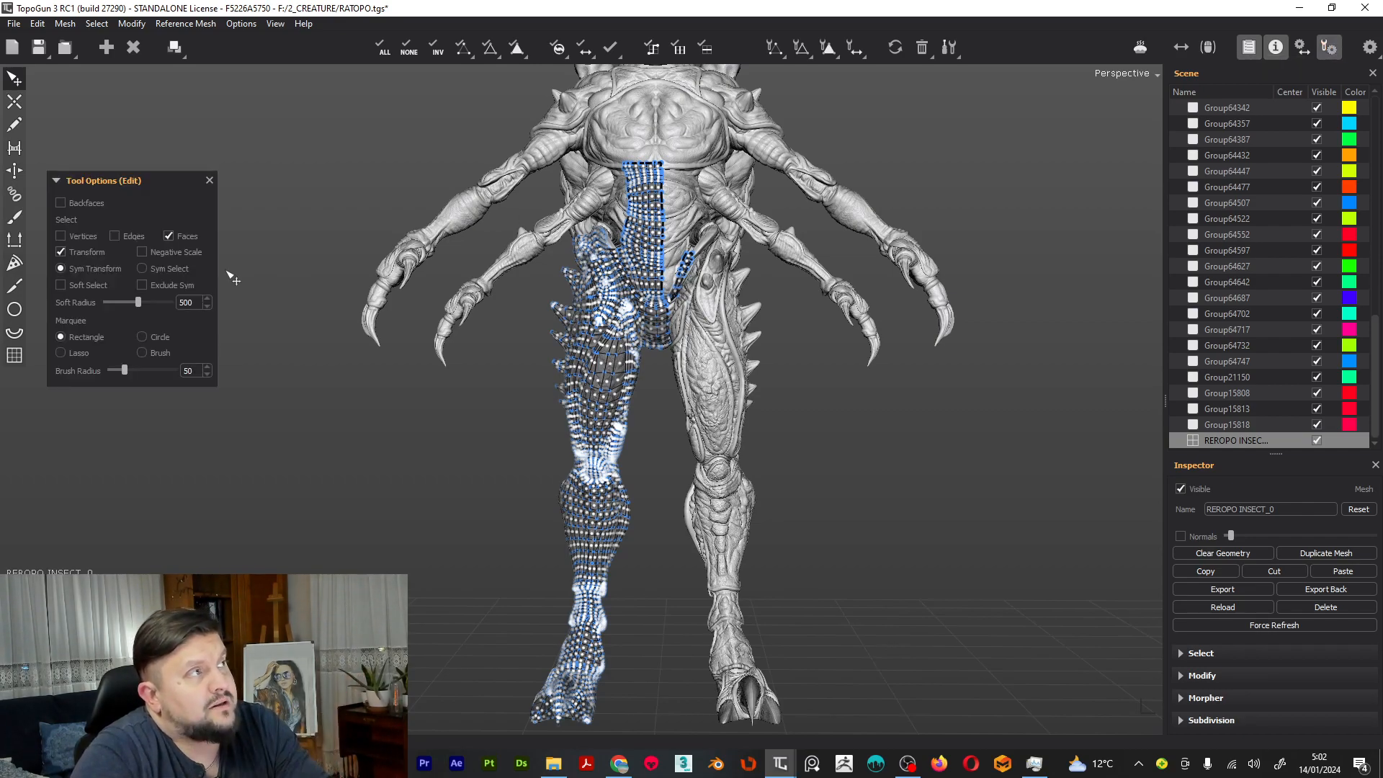
Show the symmetry options to inspect the X plane across the creature, hide them, and toggle the Scene list off and on
click(1312, 42)
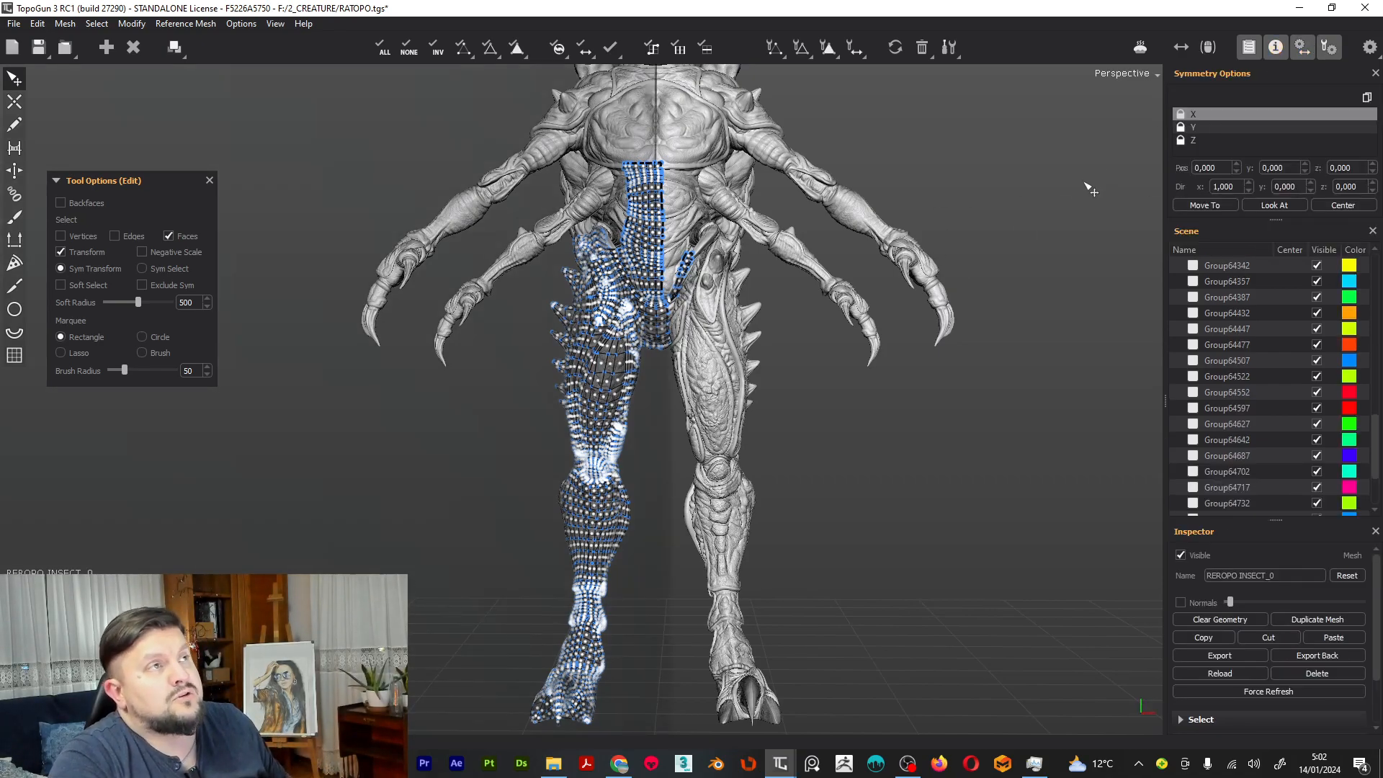
alt+drag(1087, 183, 993, 209)
alt+middle_drag(965, 187, 982, 323)
alt+drag(982, 323, 1070, 297)
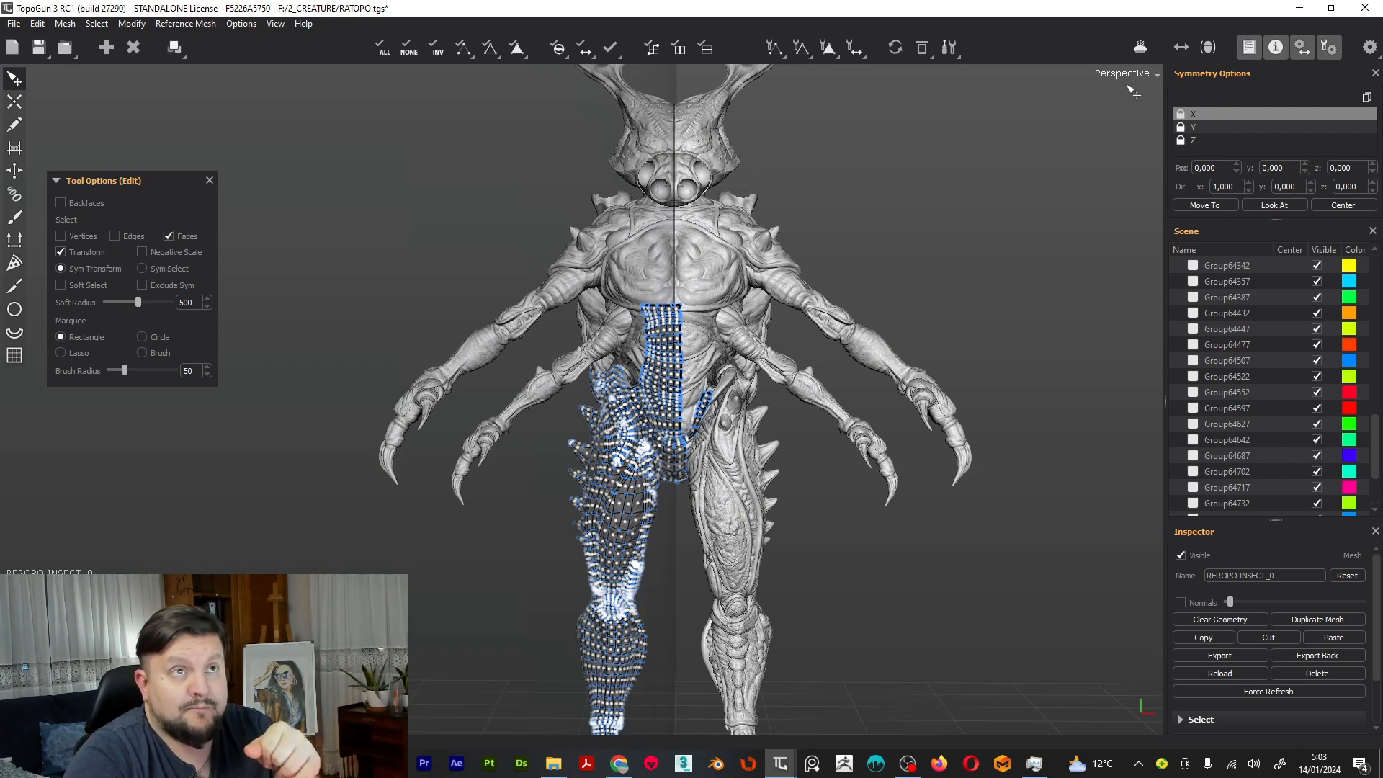
click(1302, 49)
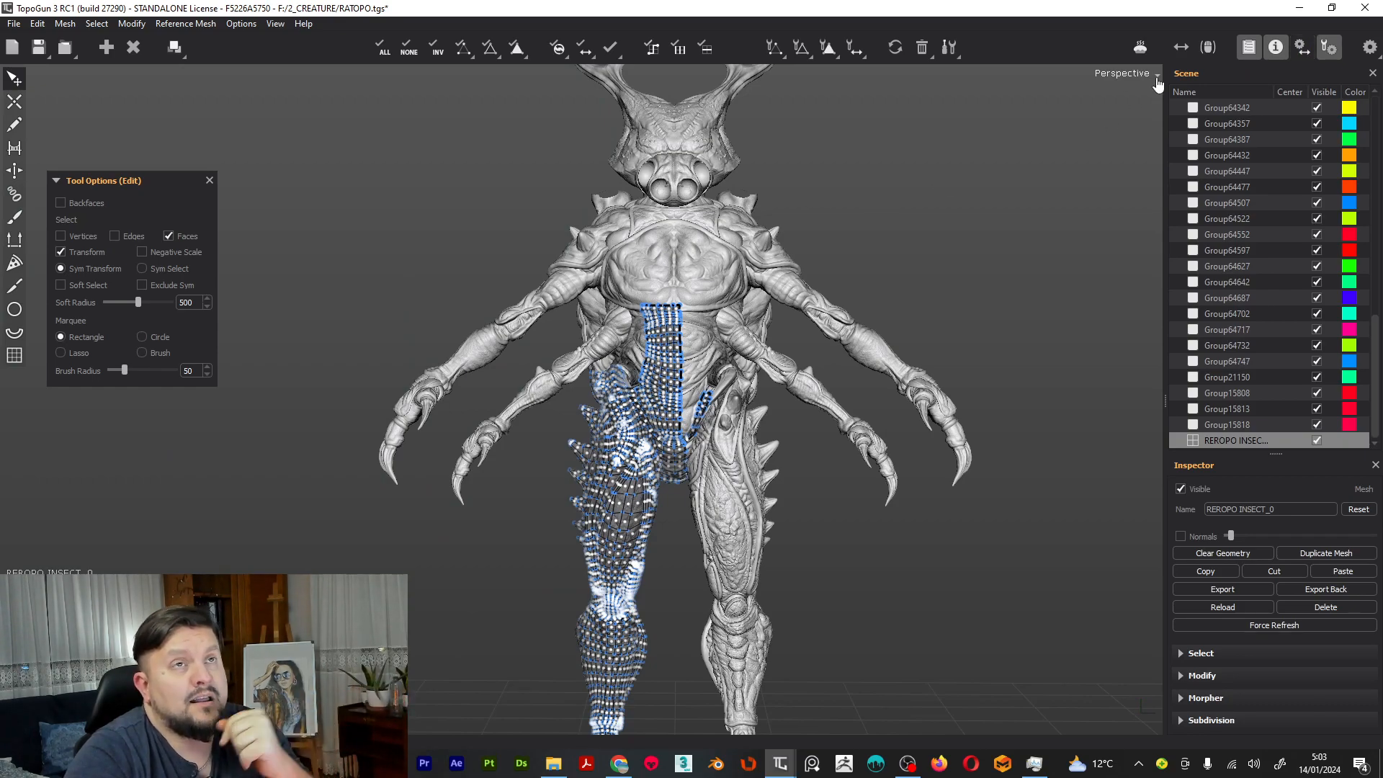
click(1243, 54)
click(1243, 54)
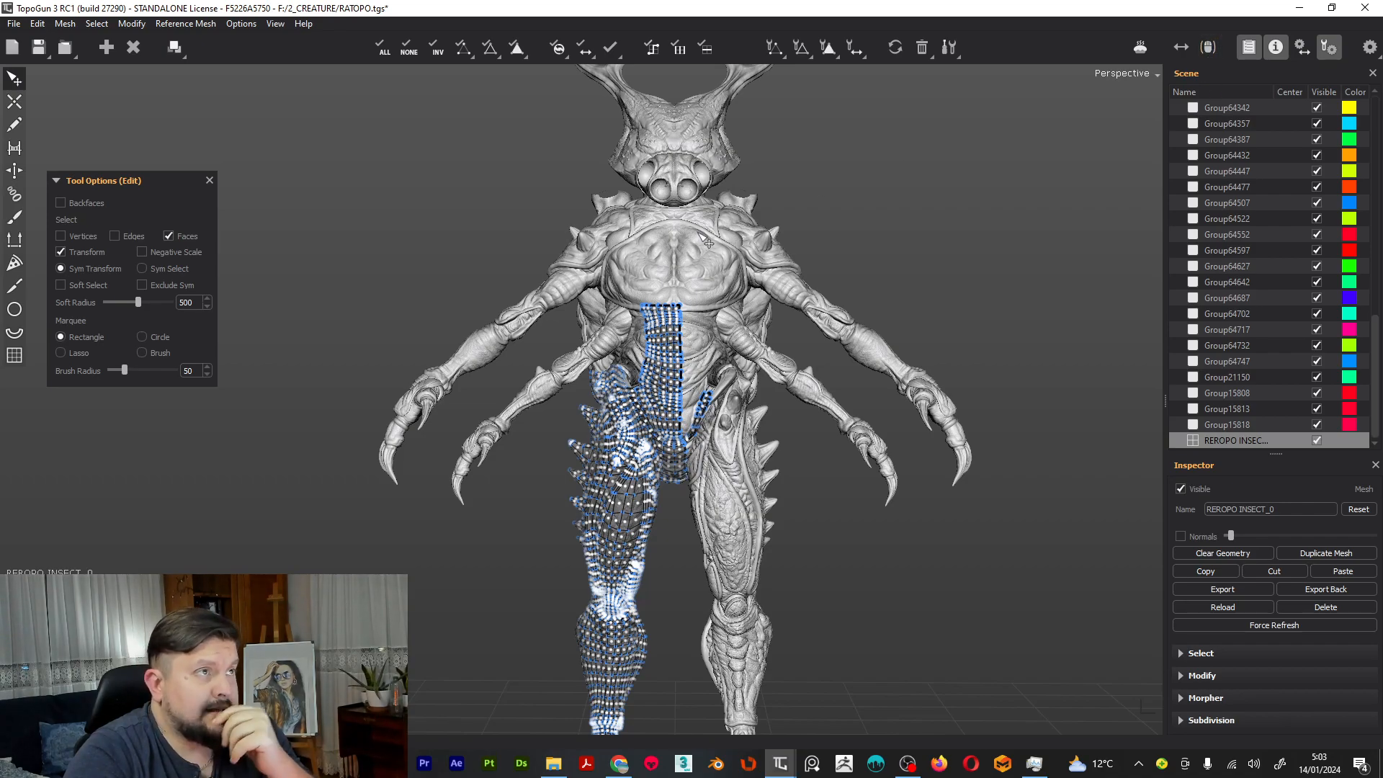
Try the Create tool on the creature's chest with the trailing-cursor option enabled, and switch that option off again
scroll(695, 310, up, 4)
middle_drag(742, 272, 748, 413)
scroll(749, 416, up, 4)
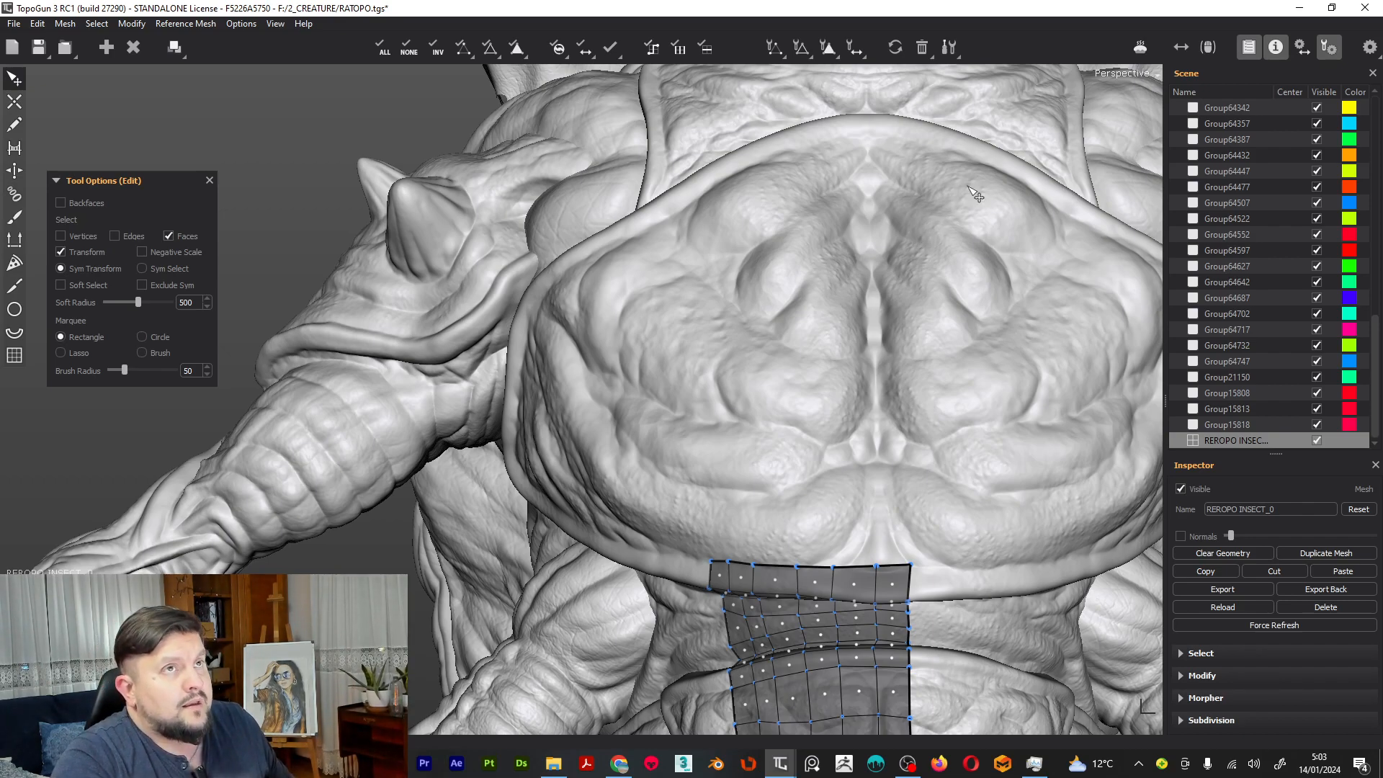
click(1208, 49)
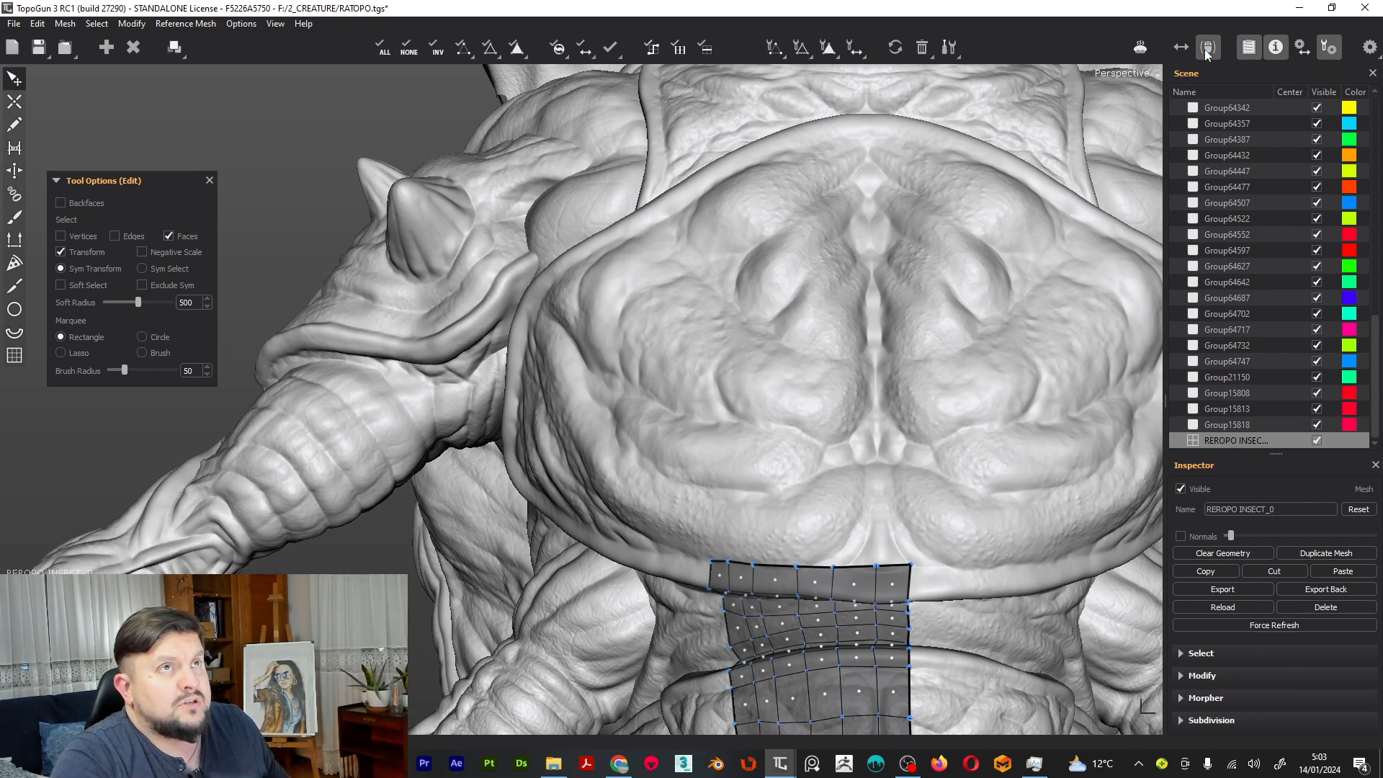
key(c)
click(830, 265)
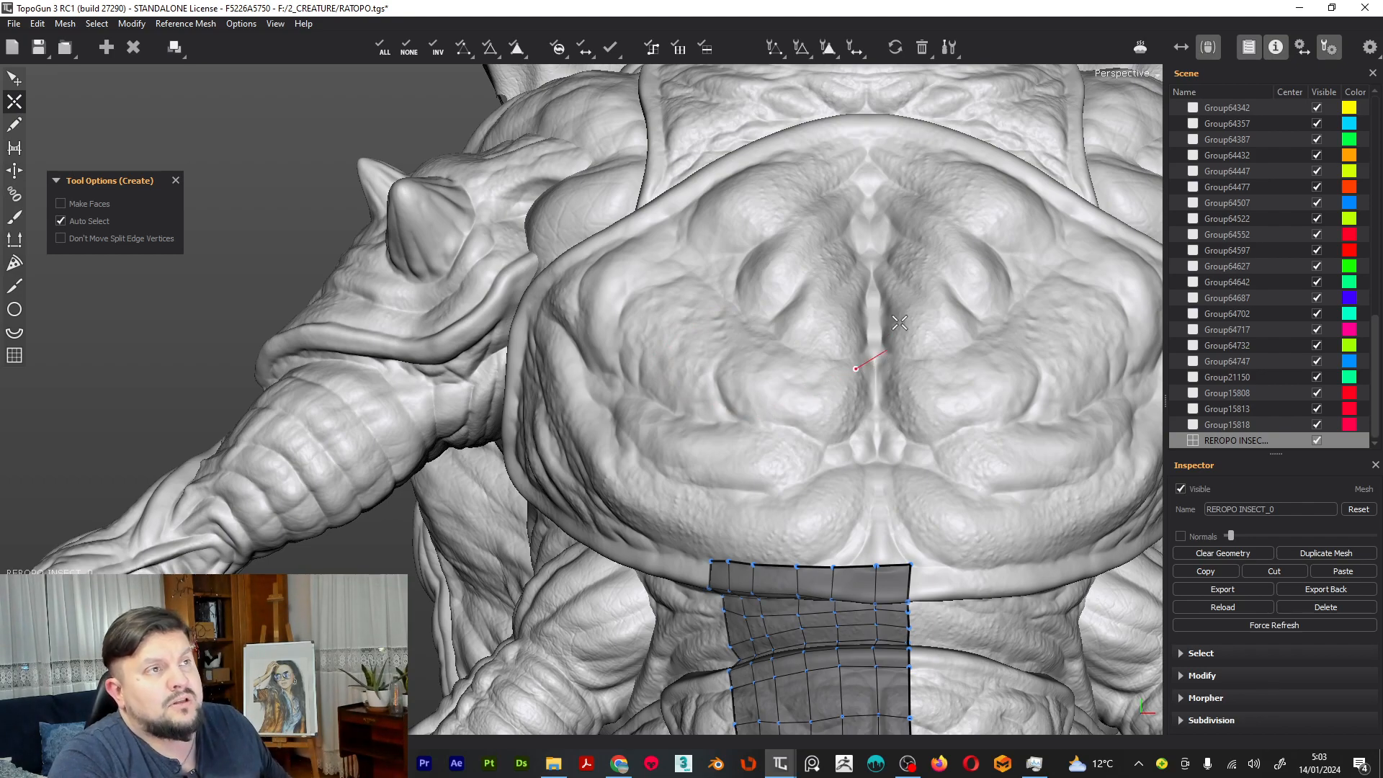
click(1208, 47)
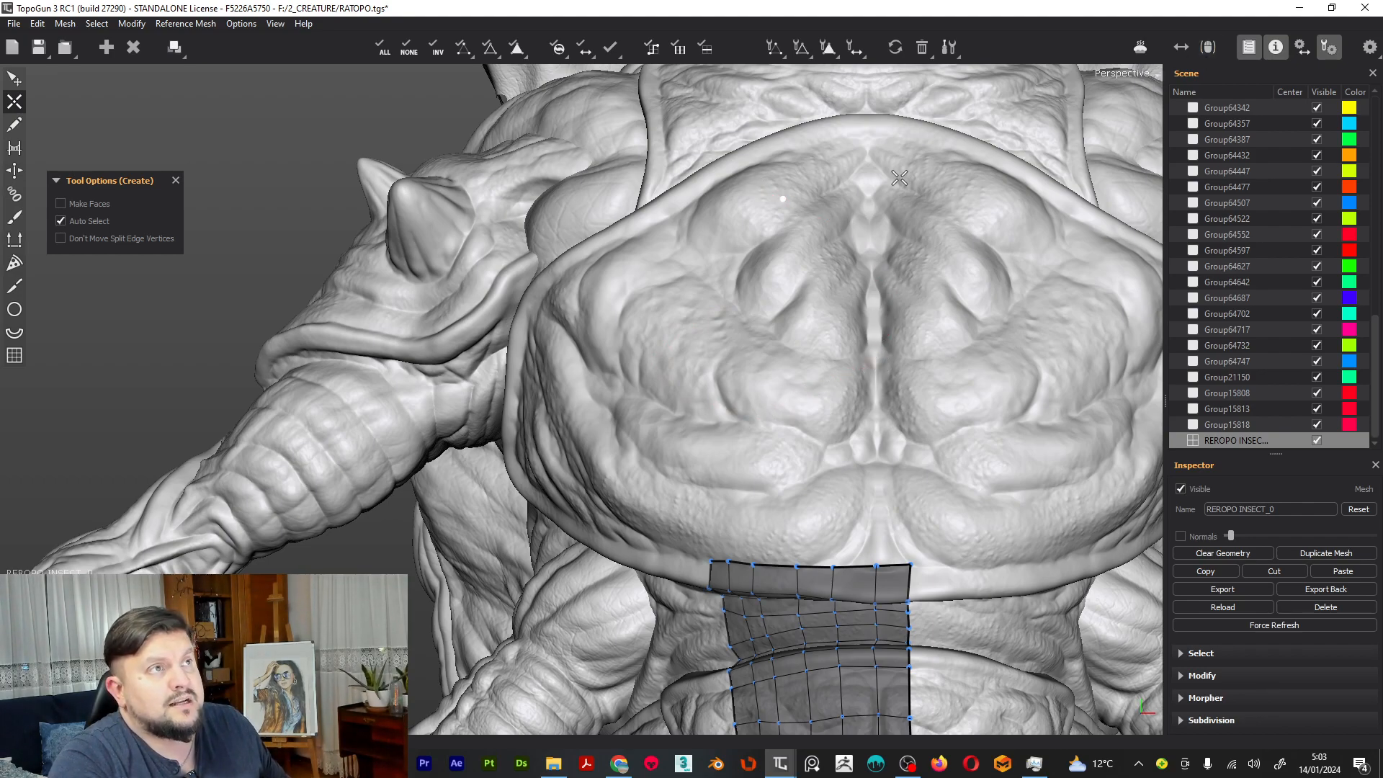
Undo the trial vertex on the chest, switch briefly to the Edit tool, and return to Create near the lower chest strip
key(ctrl+z)
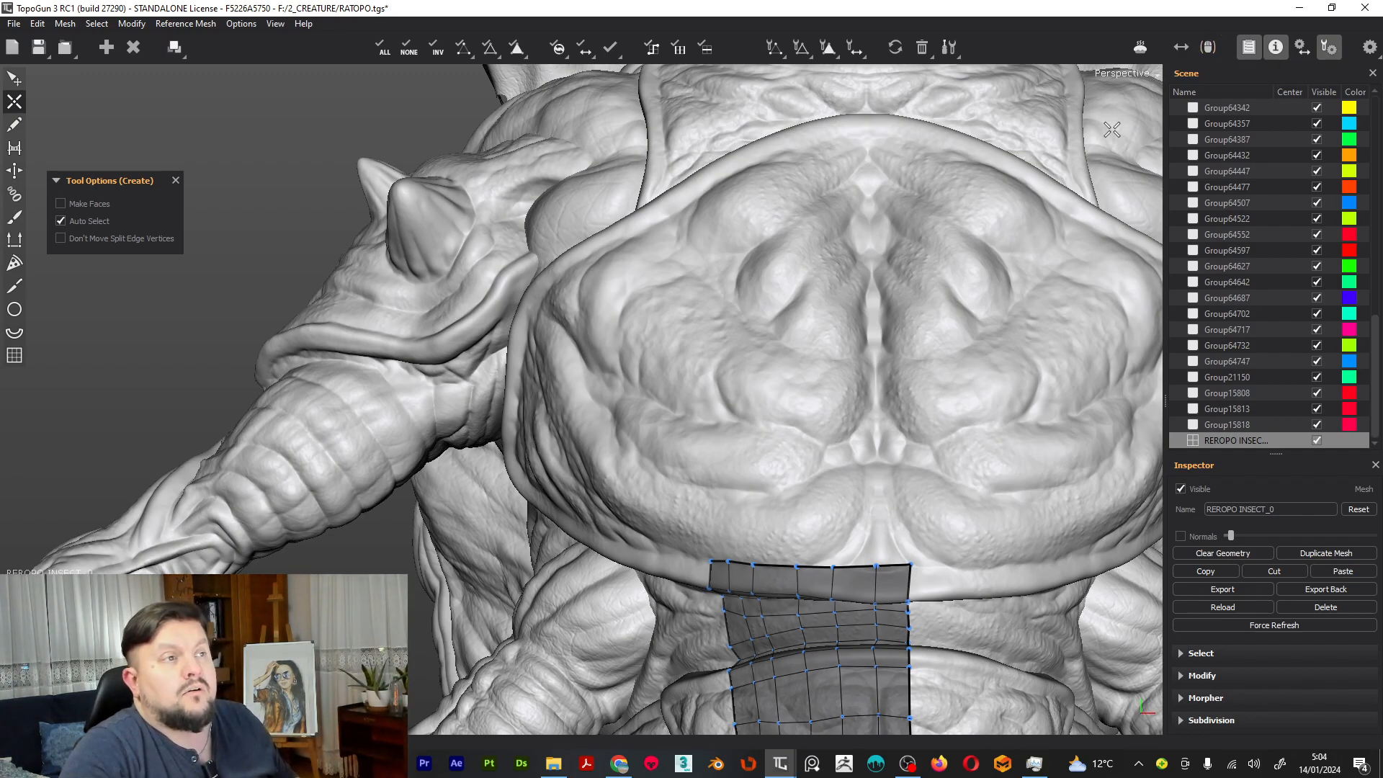
scroll(800, 138, down, 5)
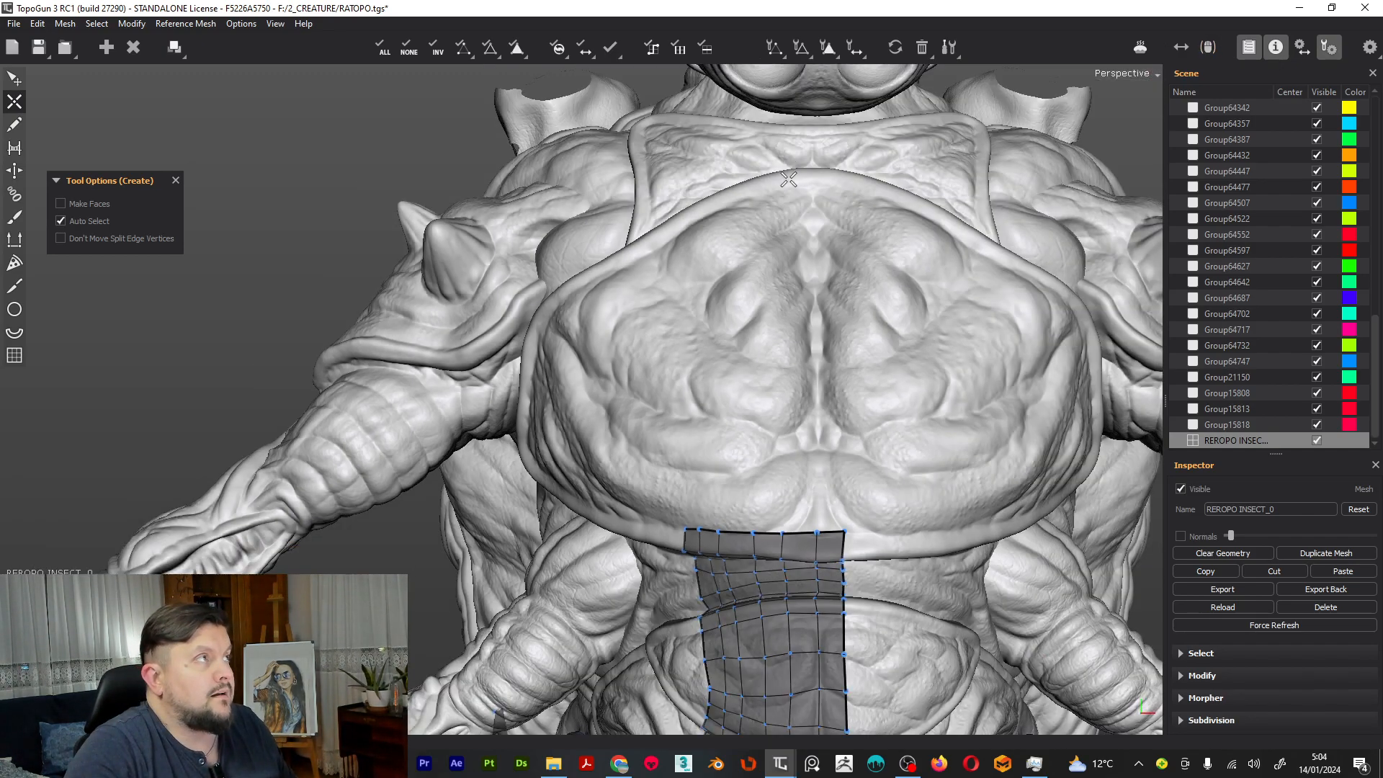
middle_drag(742, 241, 813, 149)
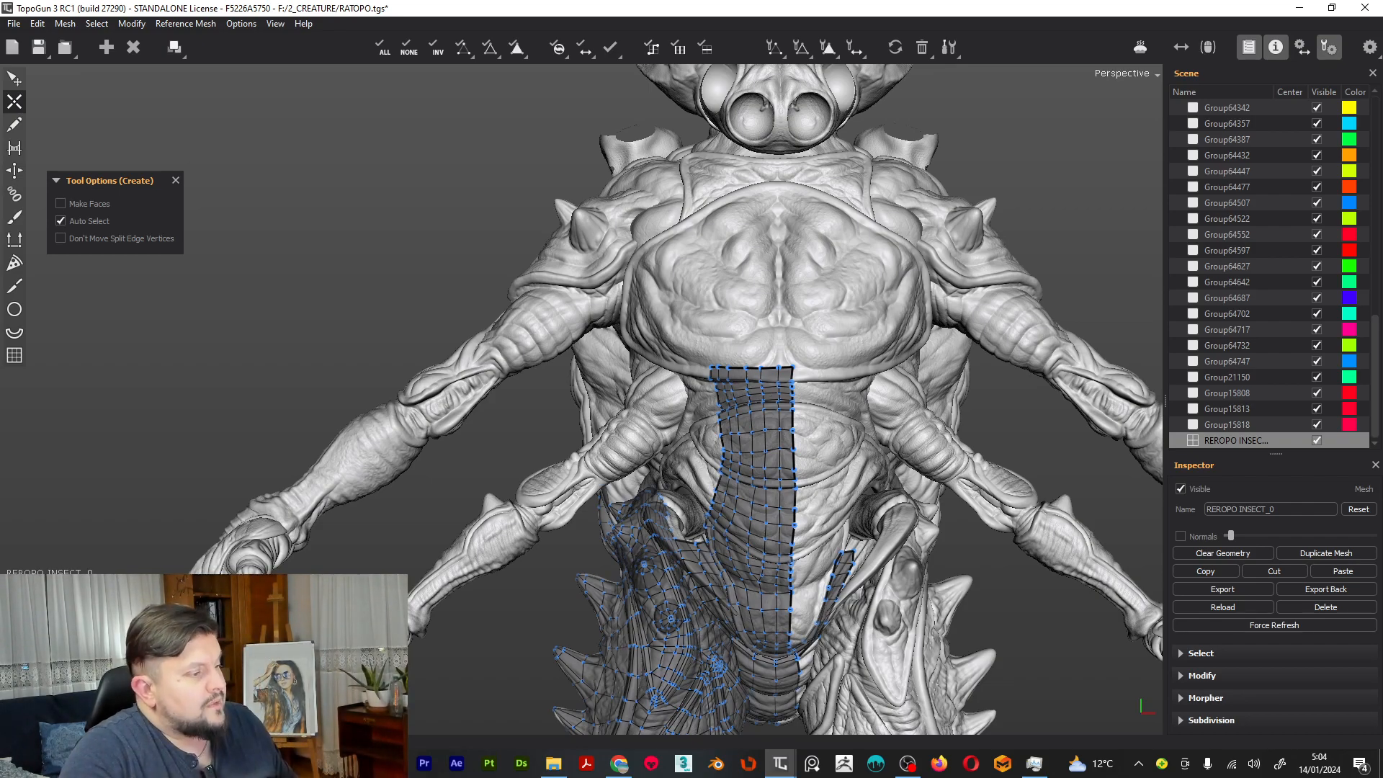
alt+right_drag(685, 378, 782, 387)
alt+middle_drag(914, 344, 501, 348)
alt+right_drag(806, 290, 894, 291)
alt+middle_drag(895, 292, 655, 533)
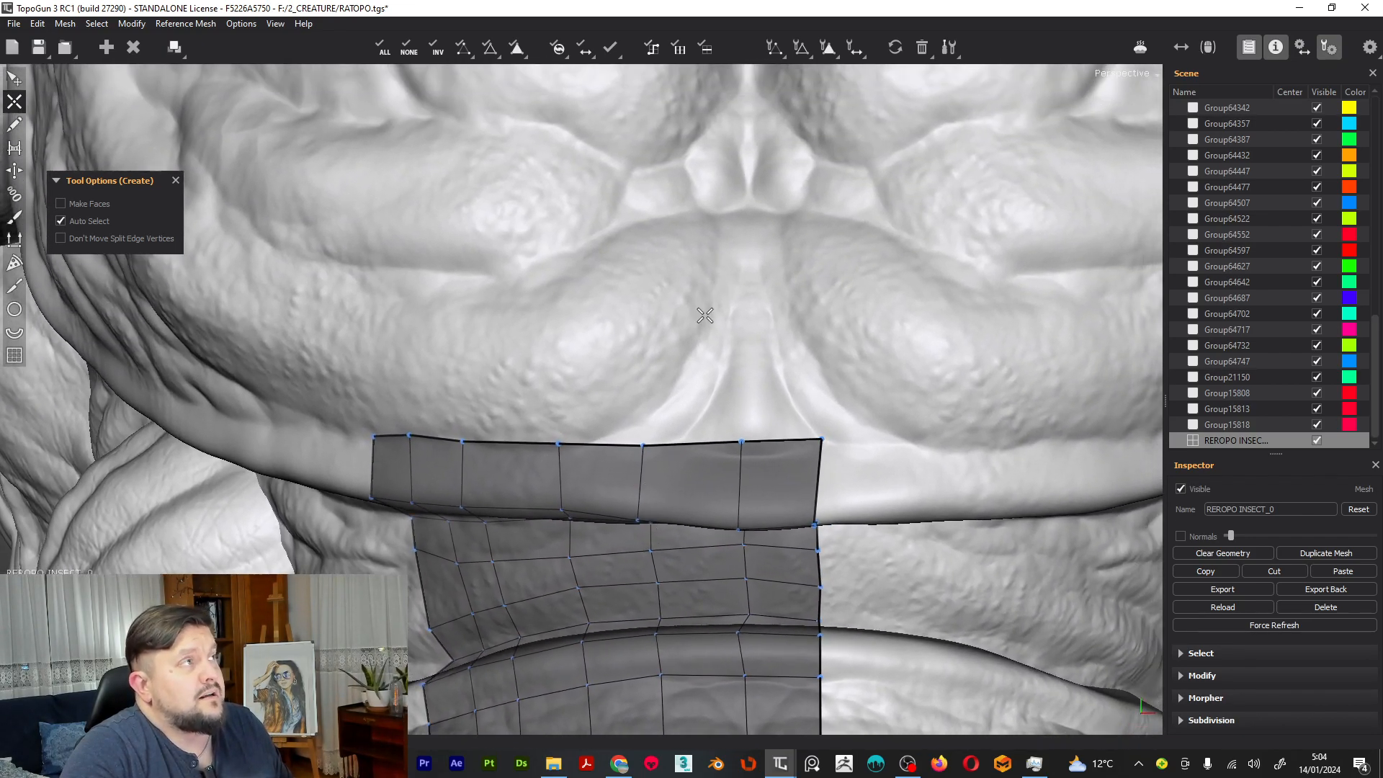
scroll(706, 310, down, 1)
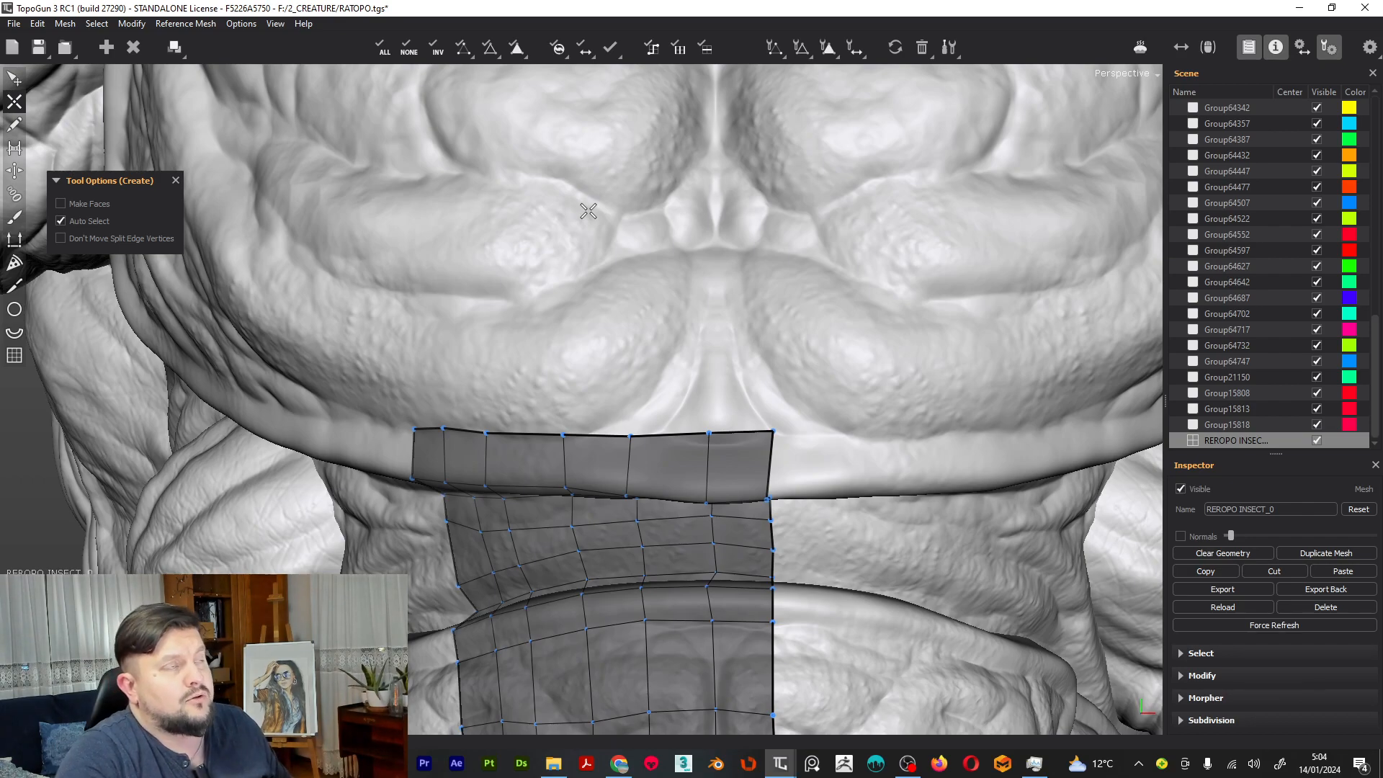
key(1)
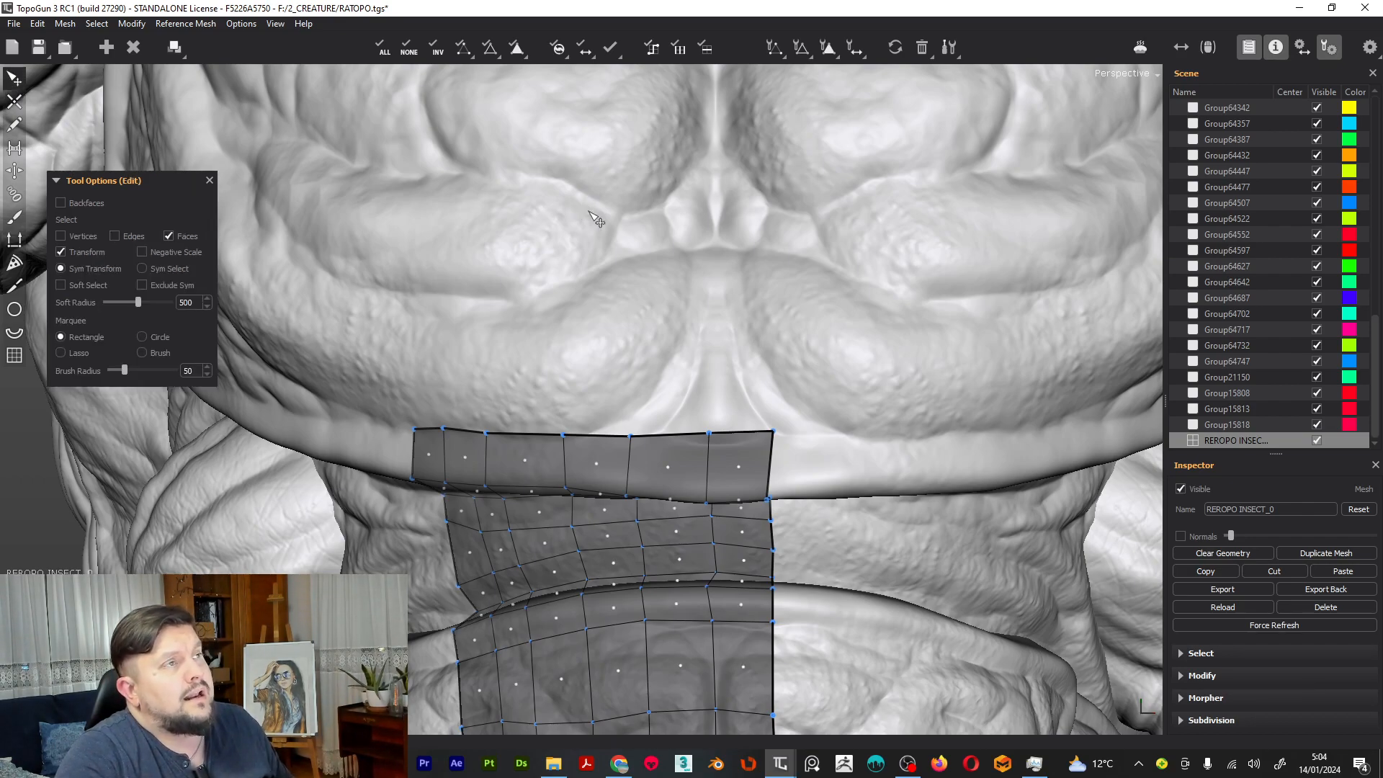
key(2)
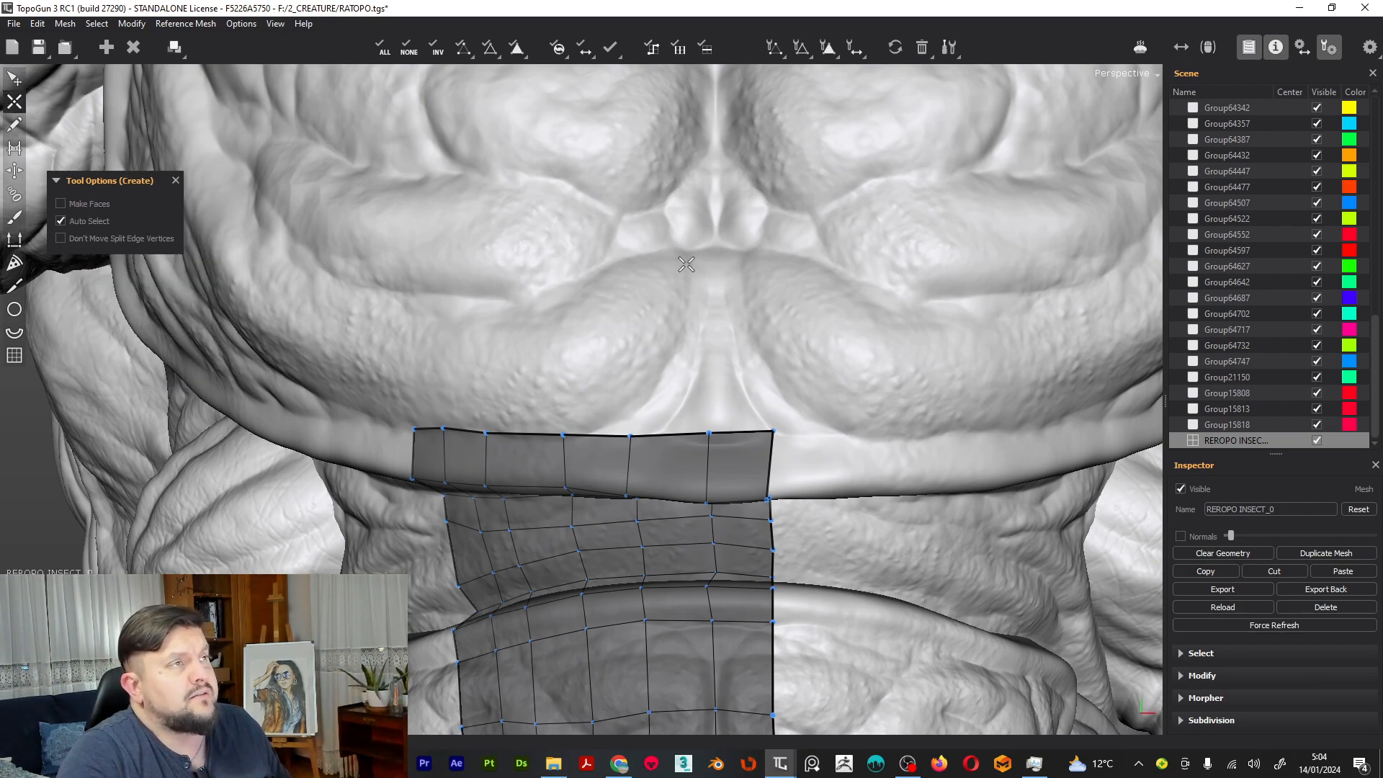
Try drawing a loose chain of eight vertices above the strip on the lower chest, and undo it
click(766, 321)
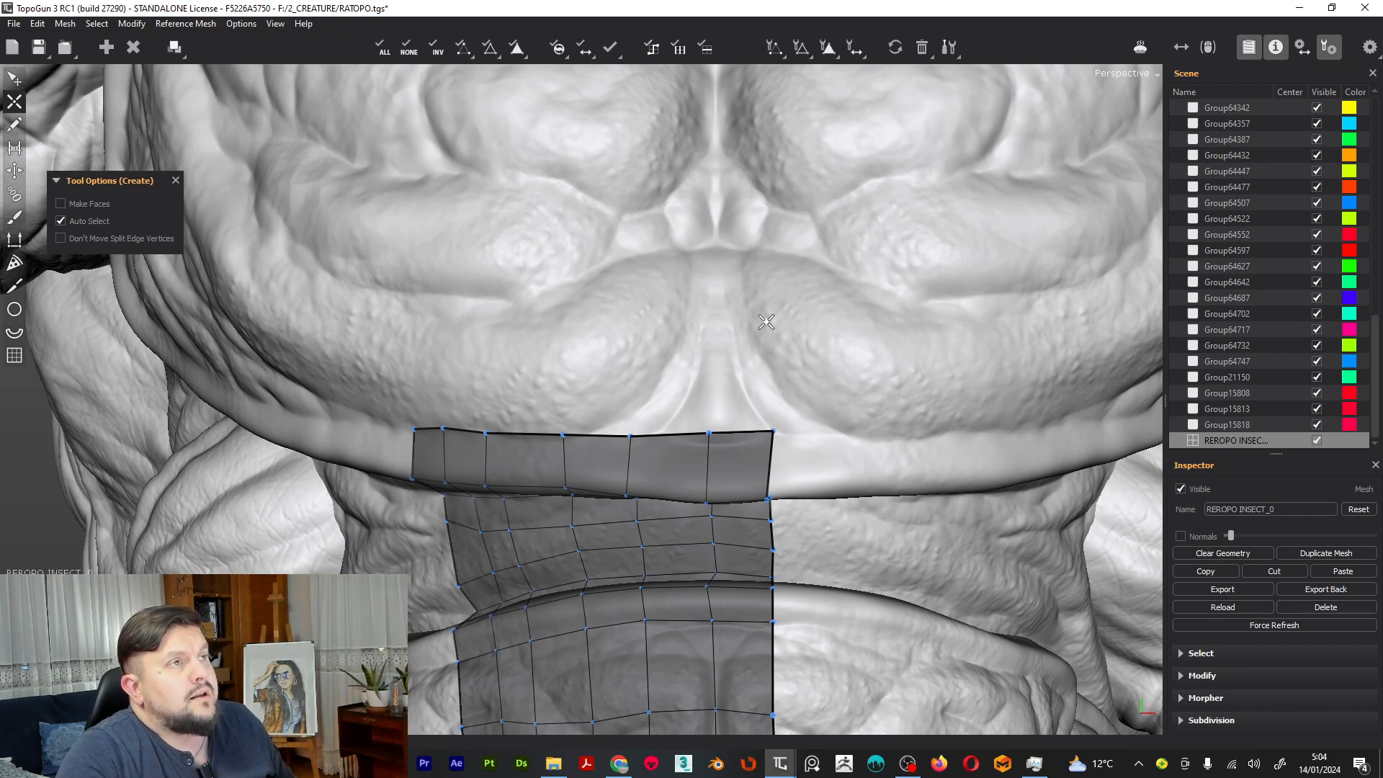
click(677, 334)
click(581, 336)
click(472, 343)
click(409, 313)
click(433, 174)
click(627, 152)
click(798, 167)
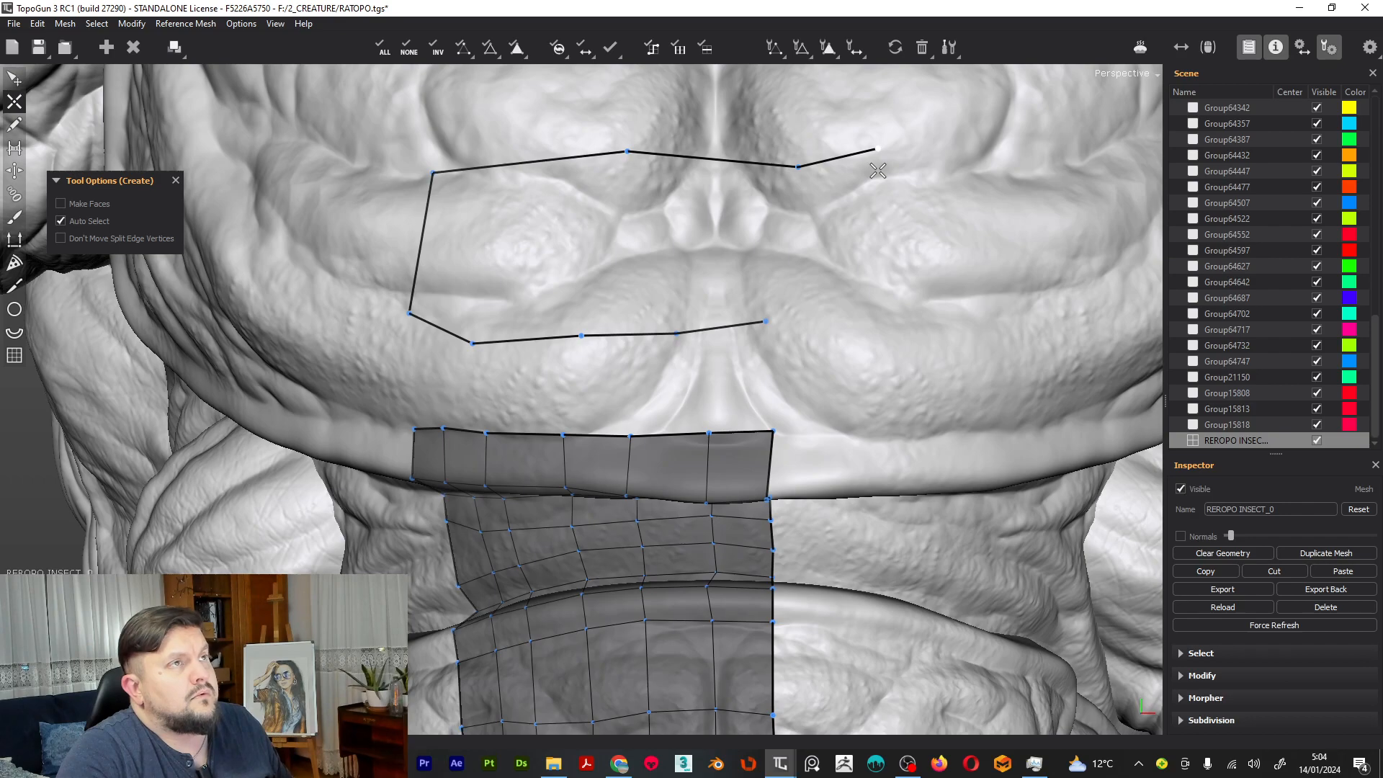
key(ctrl+z)
key(ctrl+z)
key(ctrl+z)
key(ctrl+z)
key(ctrl+z)
key(ctrl+z)
key(ctrl+z)
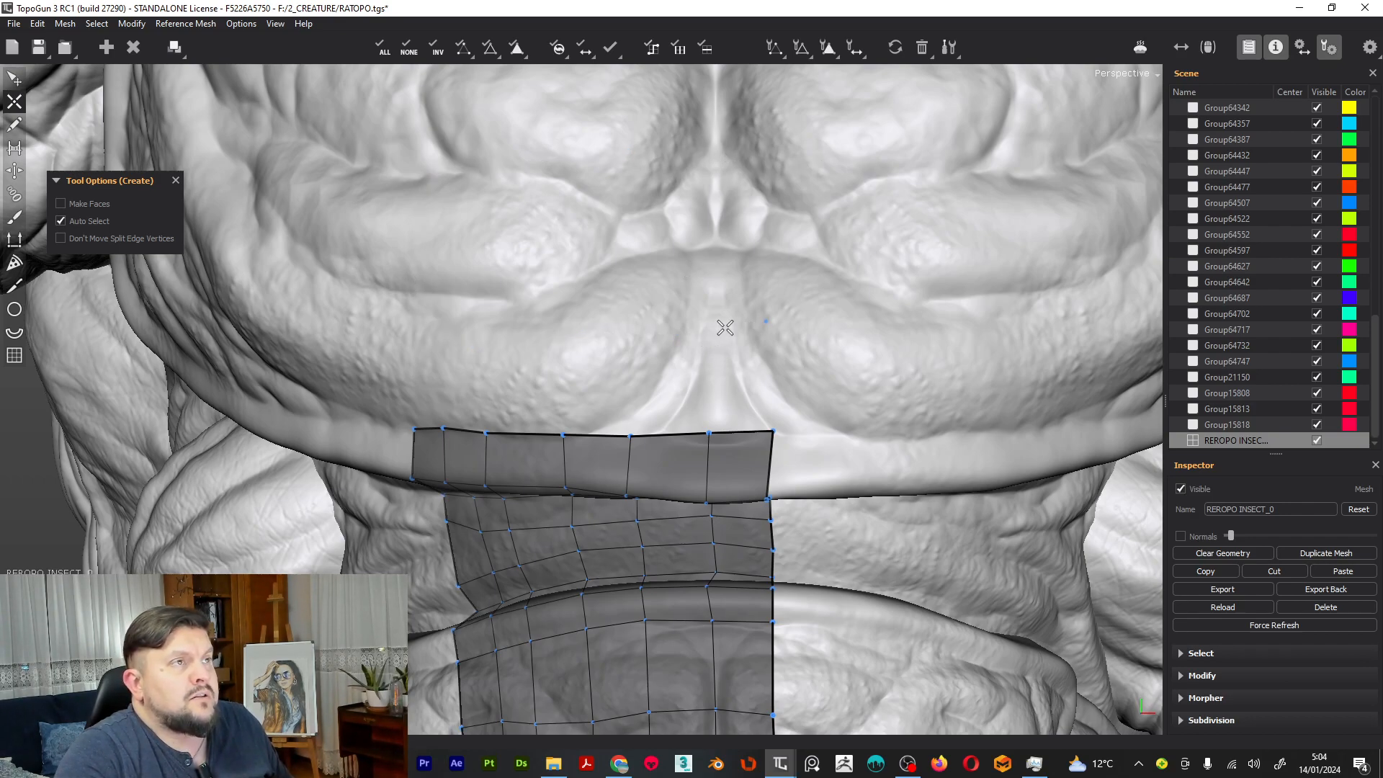
Draw a connected row of seven vertices across the lower chest, parallel to the strip's upper edge and outward from the centre
click(764, 320)
click(708, 322)
click(636, 322)
click(568, 323)
click(488, 322)
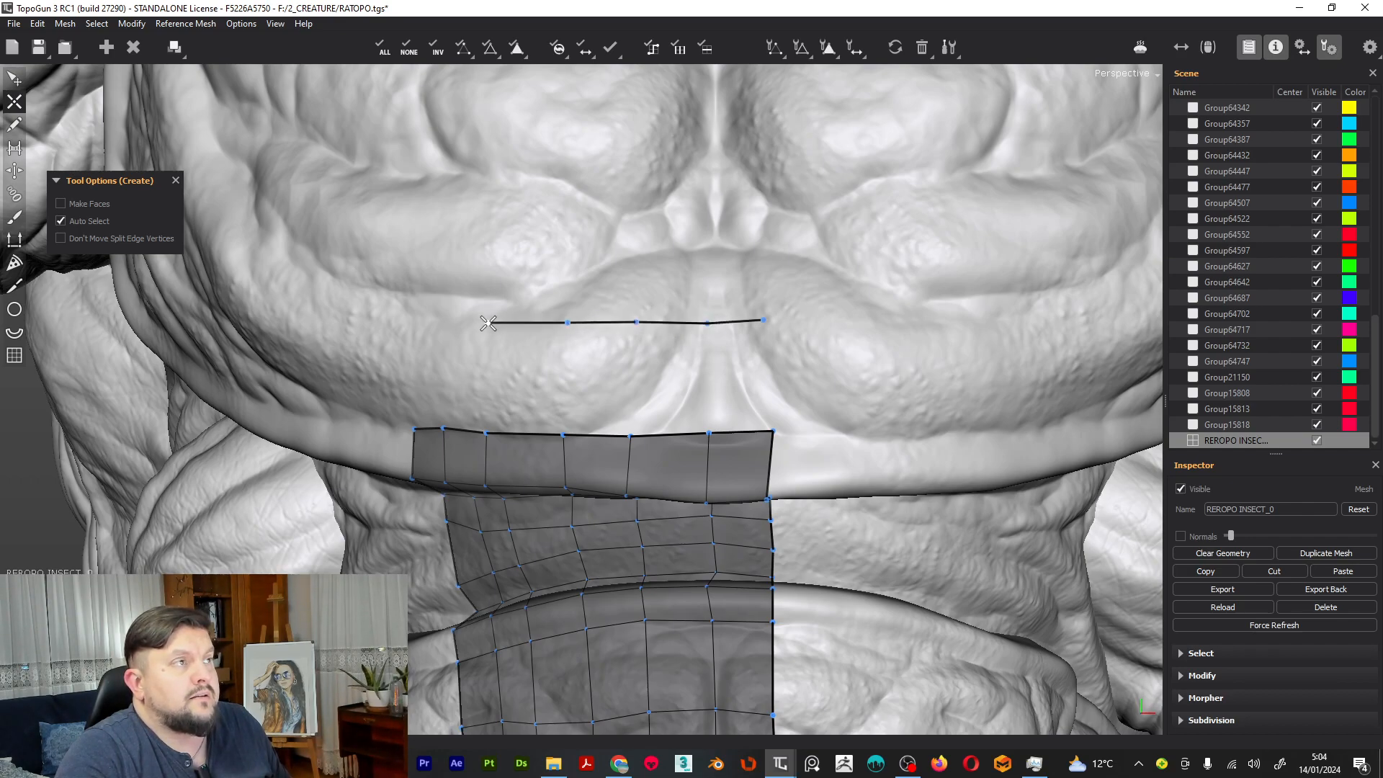
click(449, 322)
click(412, 327)
Continue the chain upward with a second row of seven vertices running back to the chest's centre line
click(404, 252)
click(443, 252)
click(501, 246)
click(567, 248)
click(634, 240)
click(697, 246)
click(762, 250)
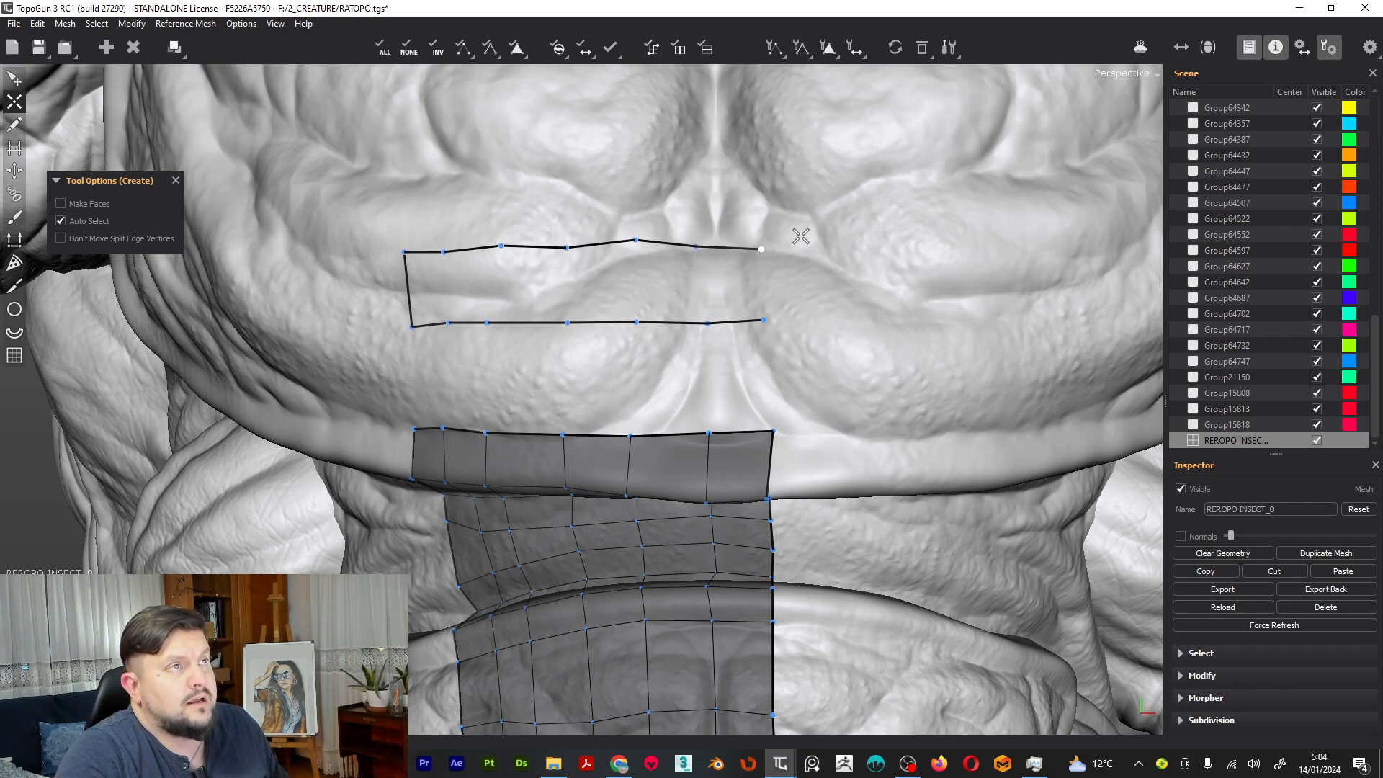
Extend the chain with a third row of vertices above the second, running outward from the chest's centre
click(768, 167)
click(703, 162)
click(625, 164)
click(572, 165)
click(500, 170)
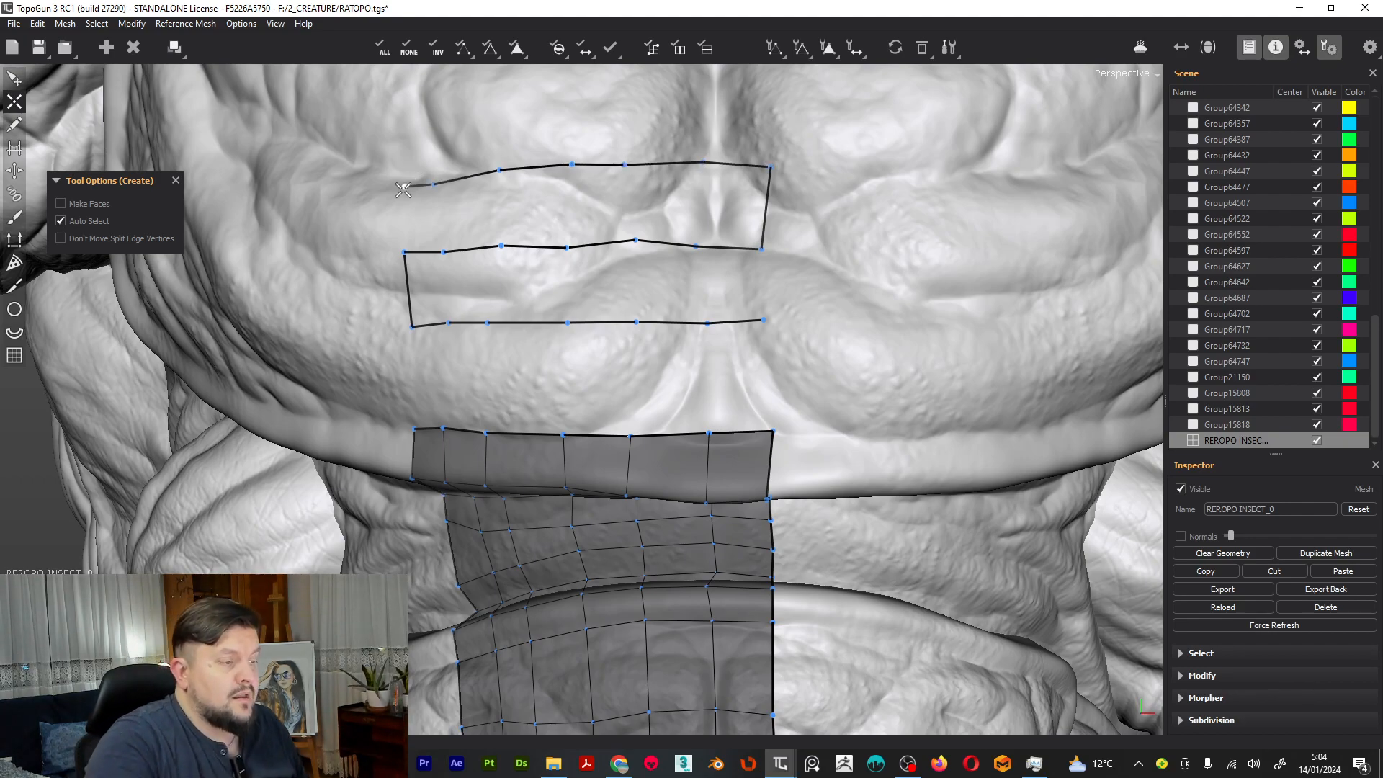
Switch through the Edit and Create tools, inspect the Bridge tool's options, and return to Create
key(e)
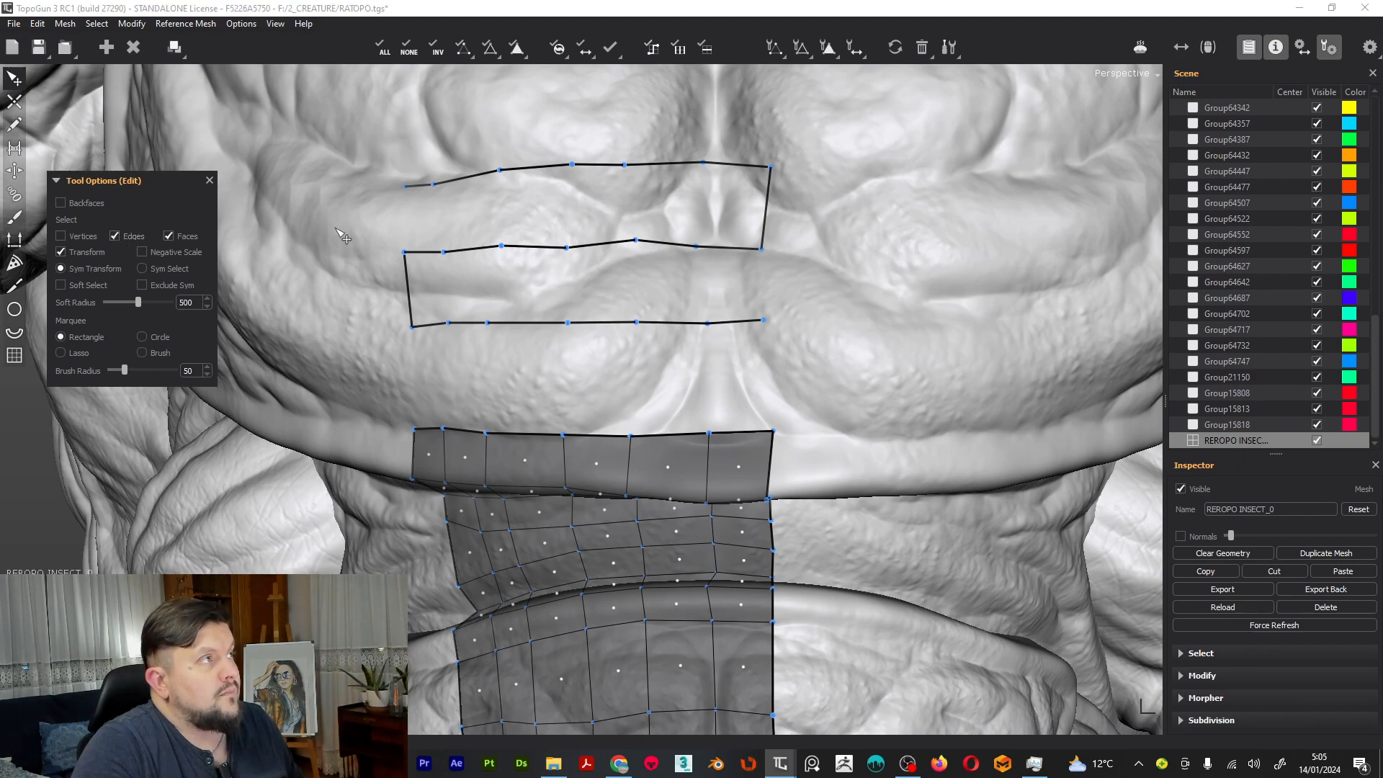
key(c)
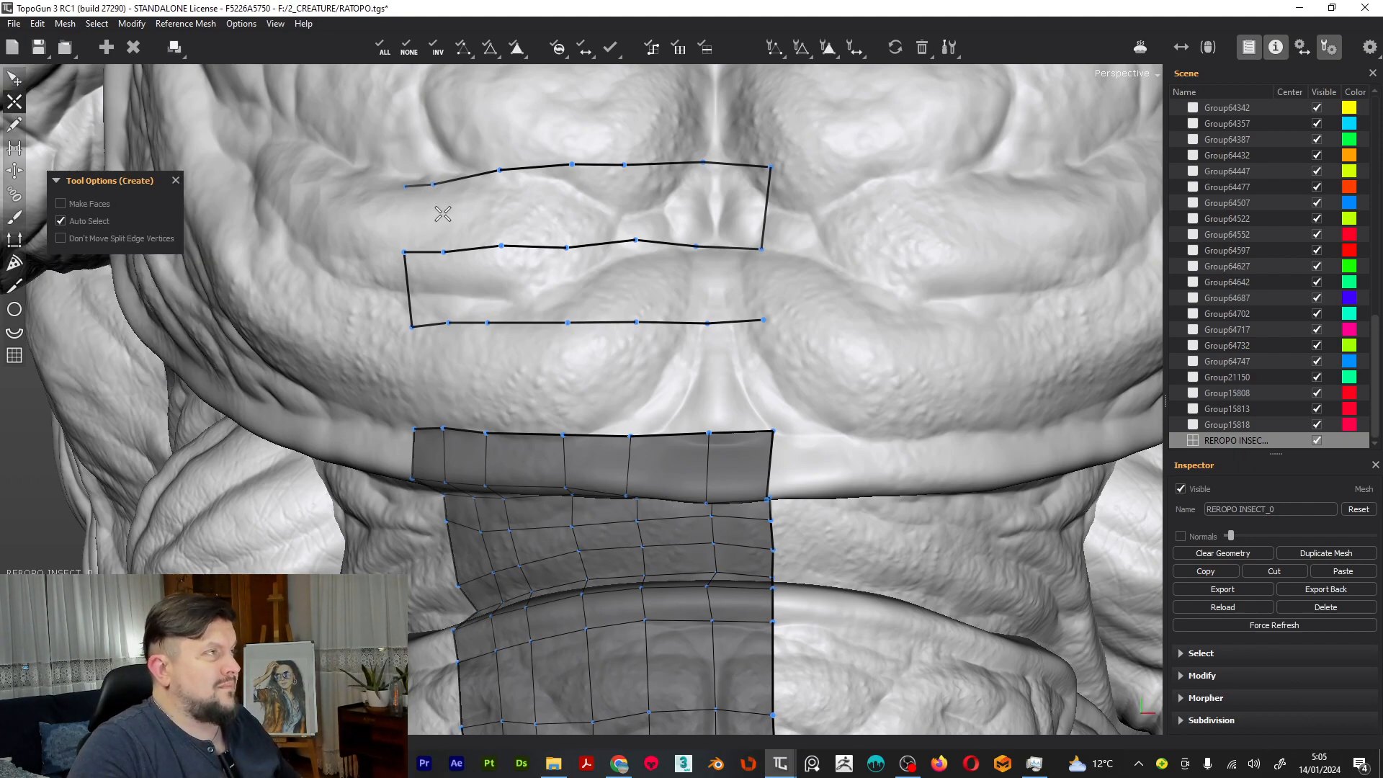
click(15, 149)
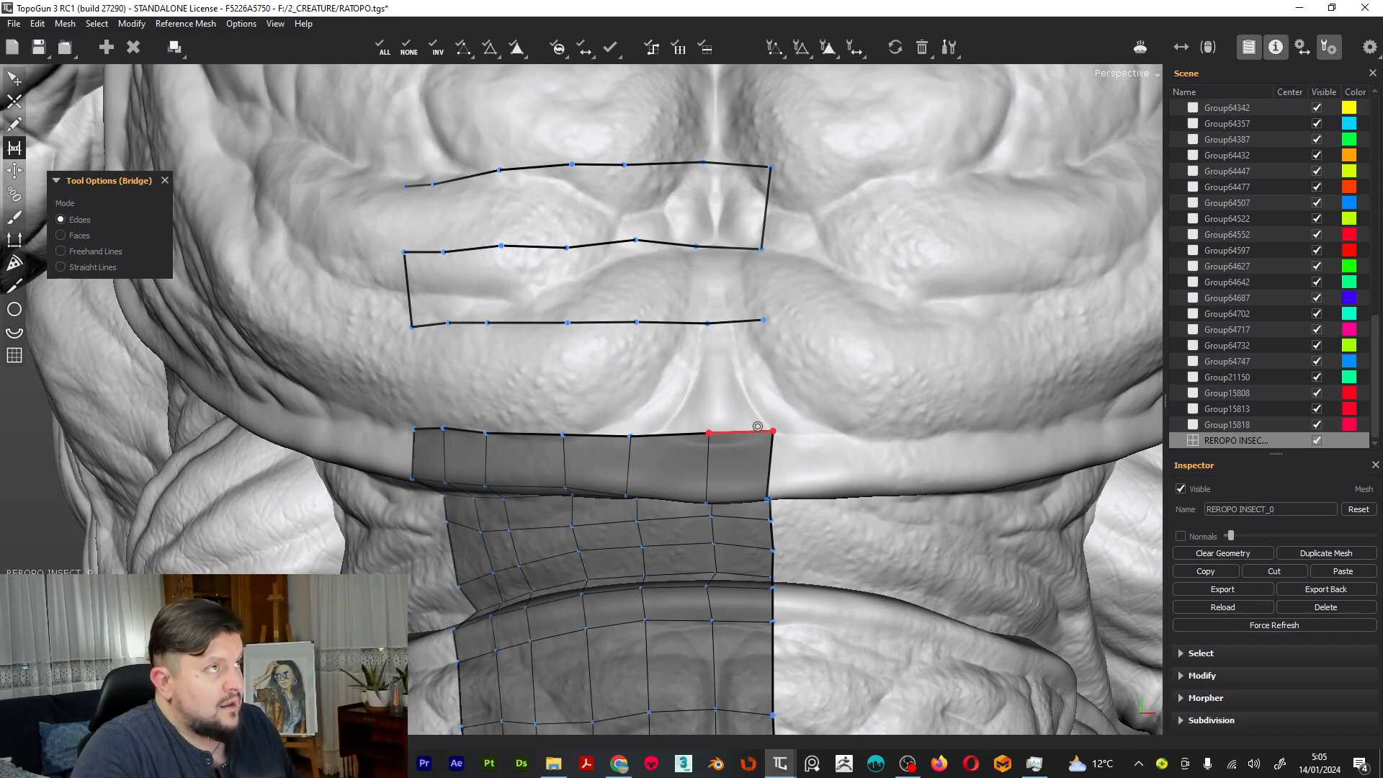
click(15, 101)
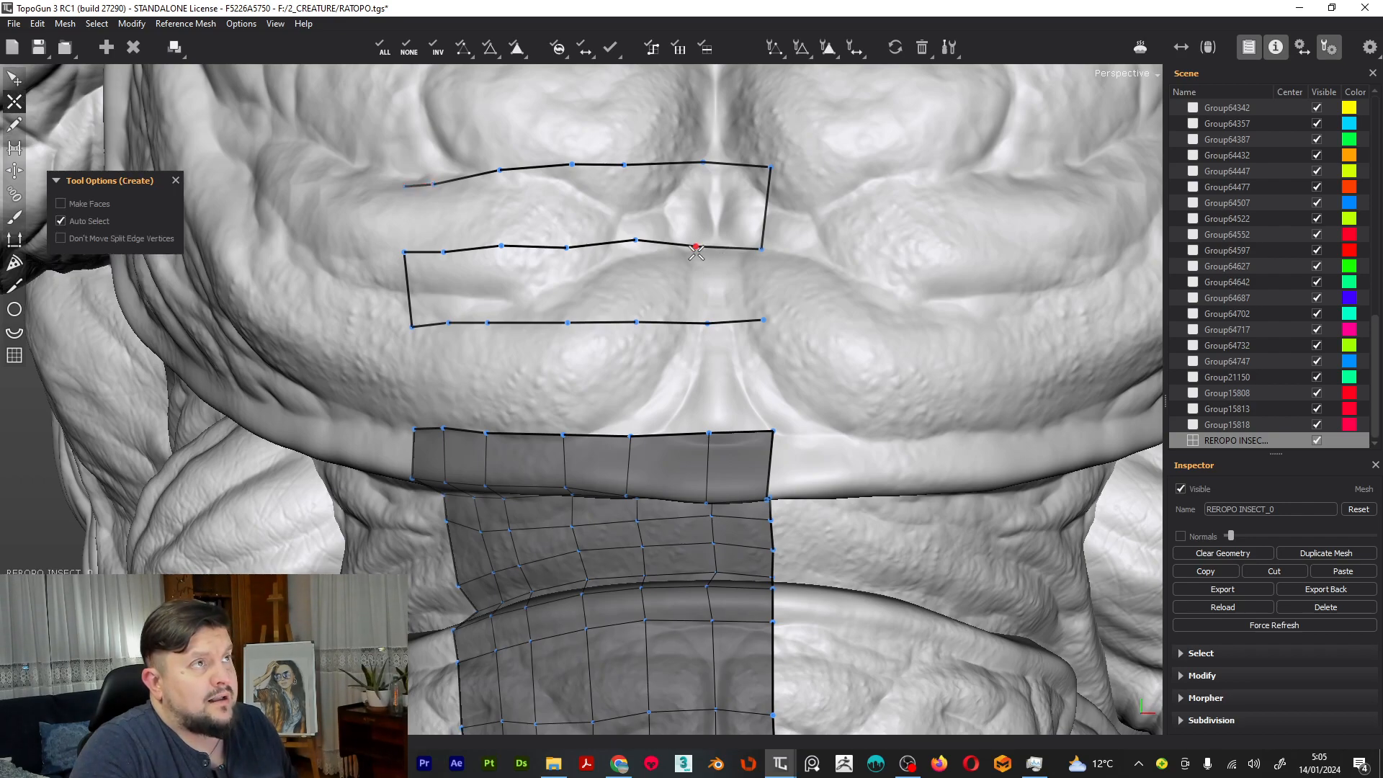
Activate the Edit tool and limit its selection to vertices, with edges and faces turned off
key(e)
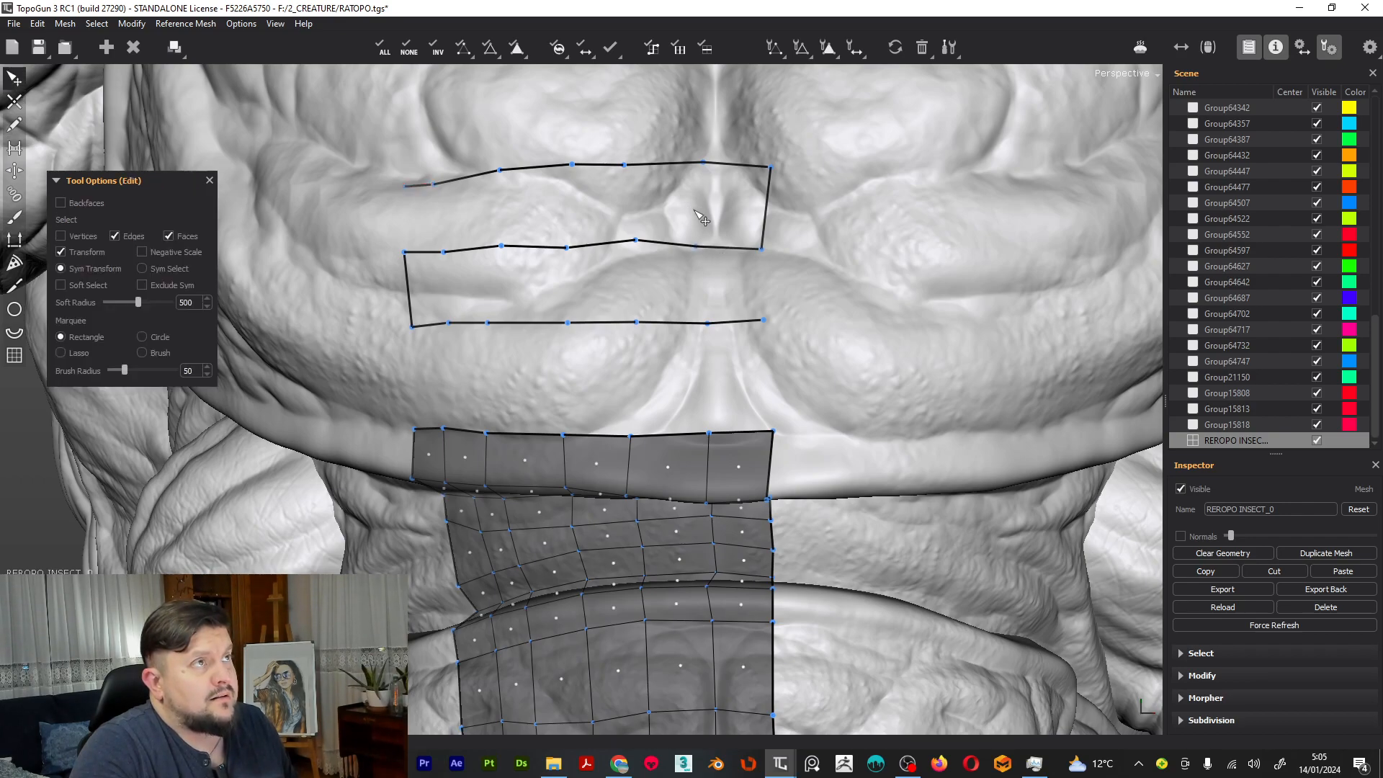
click(625, 167)
click(634, 173)
click(634, 172)
click(61, 235)
click(114, 236)
click(169, 236)
Try moving two vertices of the uppermost row onto their neighbours to weld them, undoing each move
click(580, 175)
drag(576, 170, 617, 170)
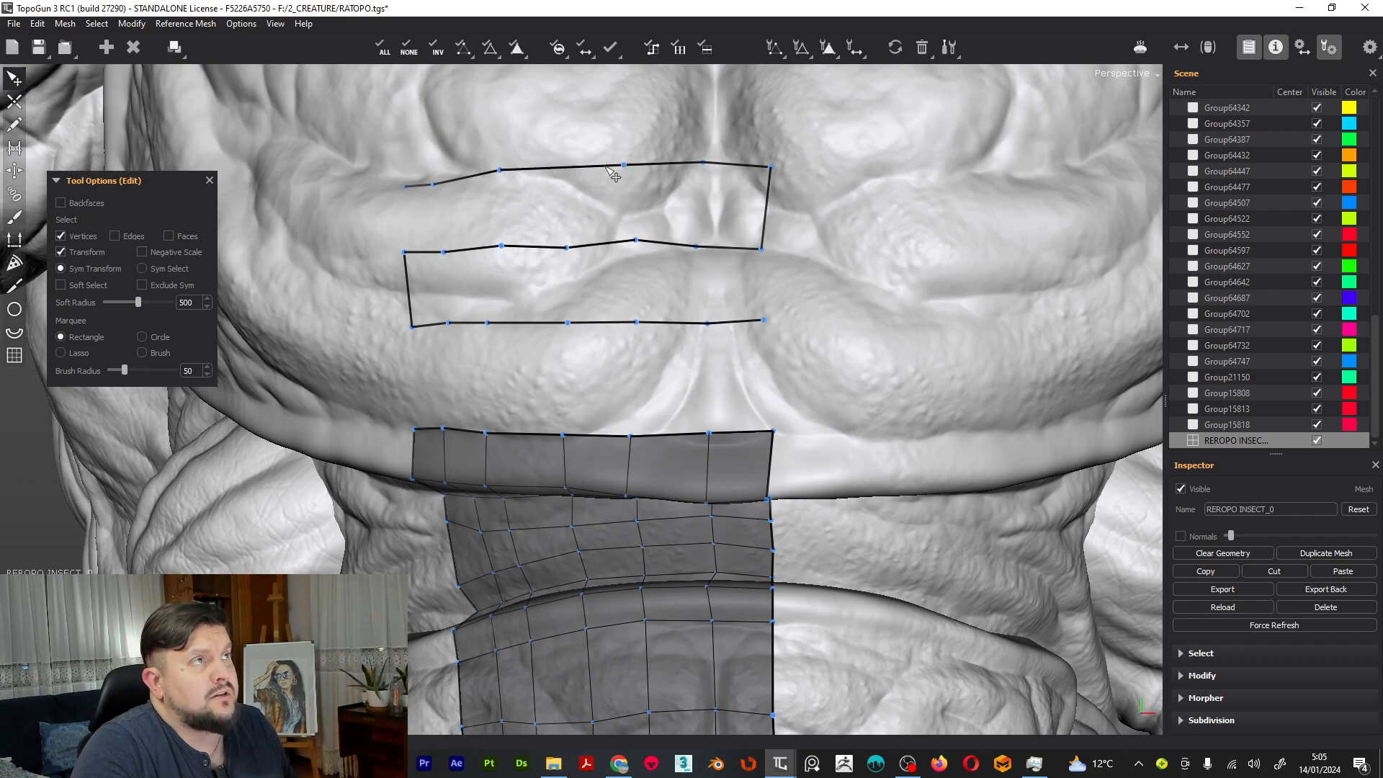
key(ctrl+z)
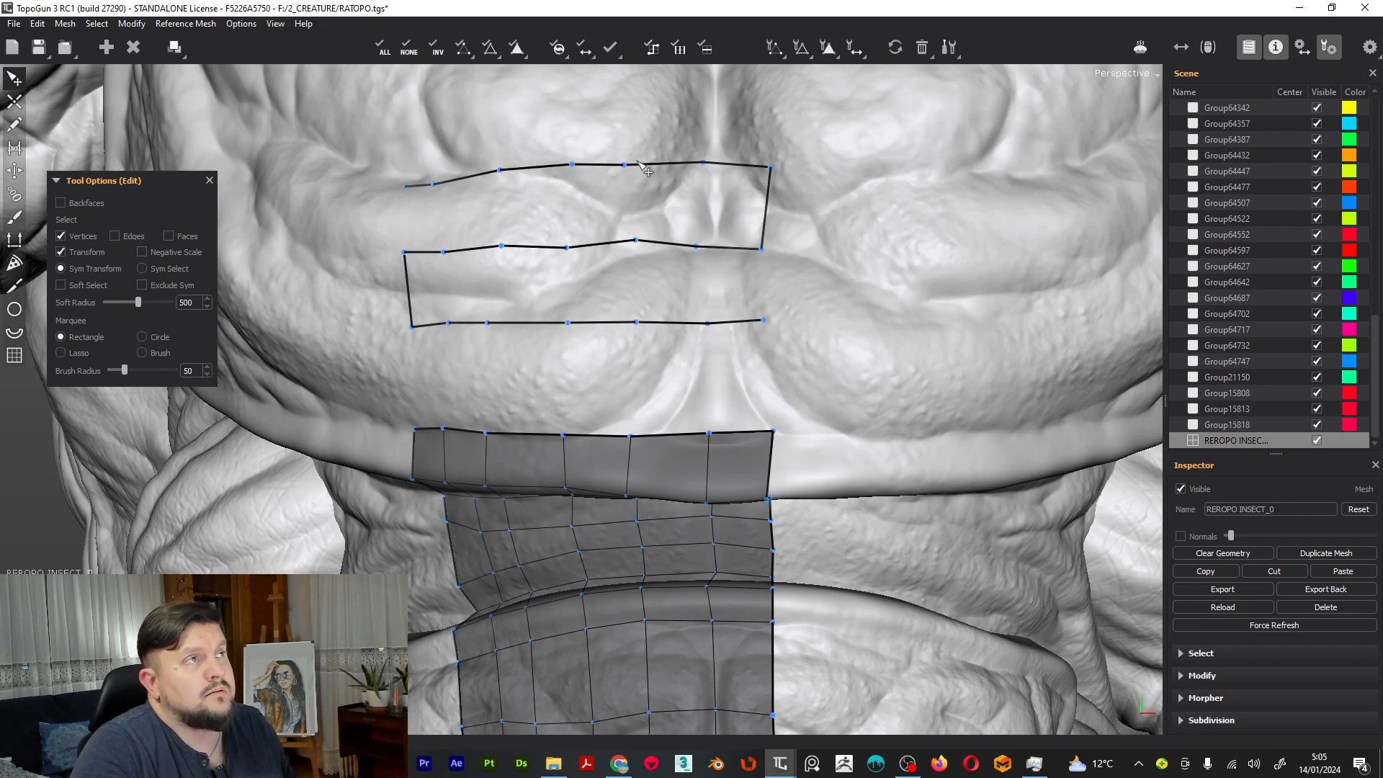
drag(623, 165, 710, 170)
key(ctrl+z)
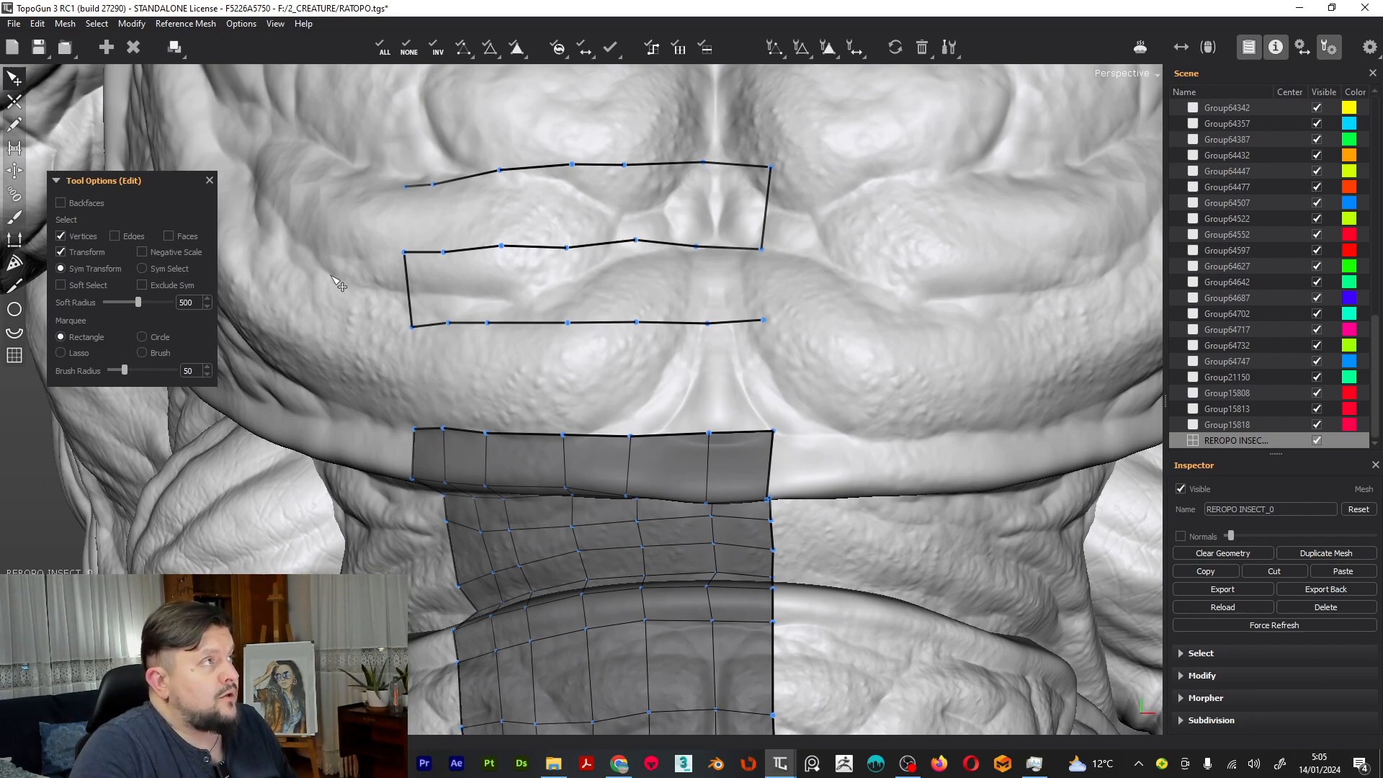
Enable edge selection alongside vertices and select the ring of vertical edges across the lower chest strip
scroll(636, 493, up, 3)
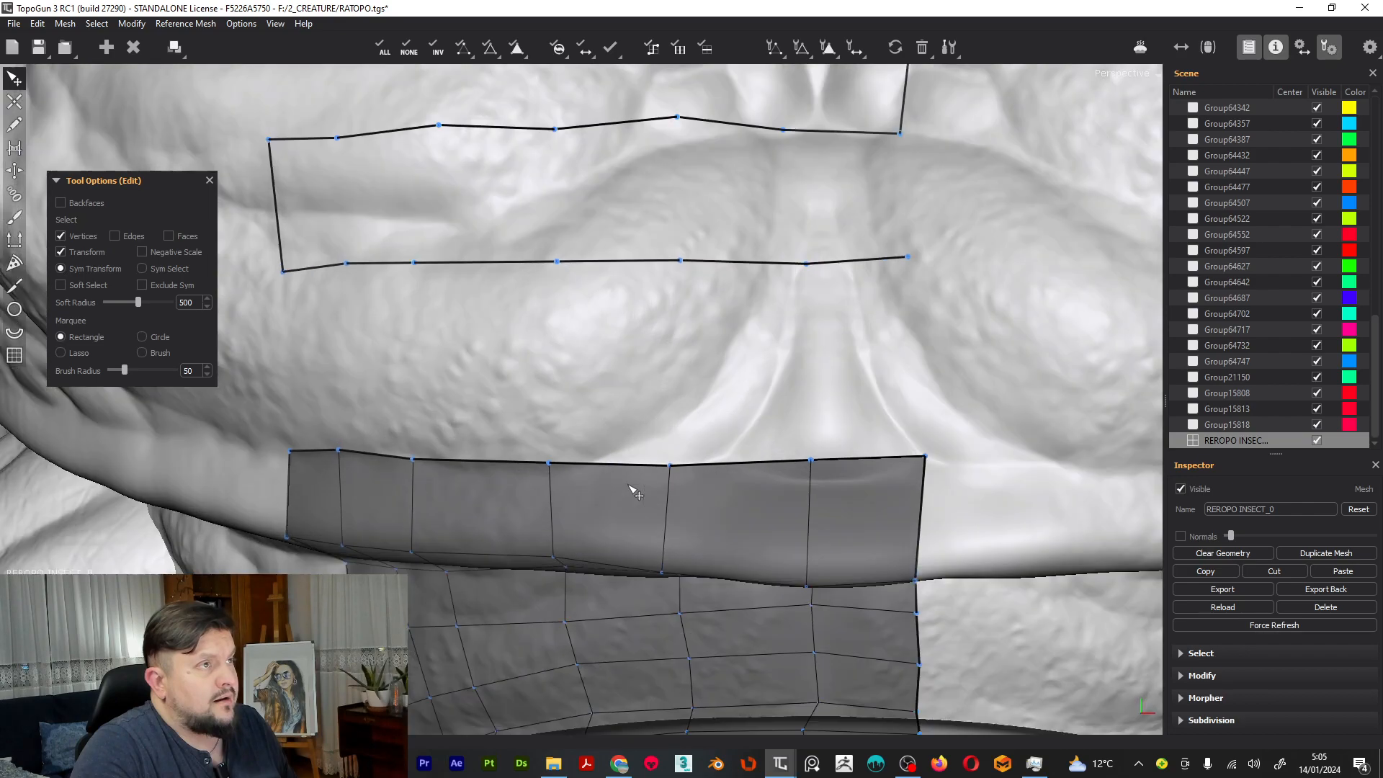
scroll(630, 487, up, 2)
alt+middle_drag(663, 417, 625, 291)
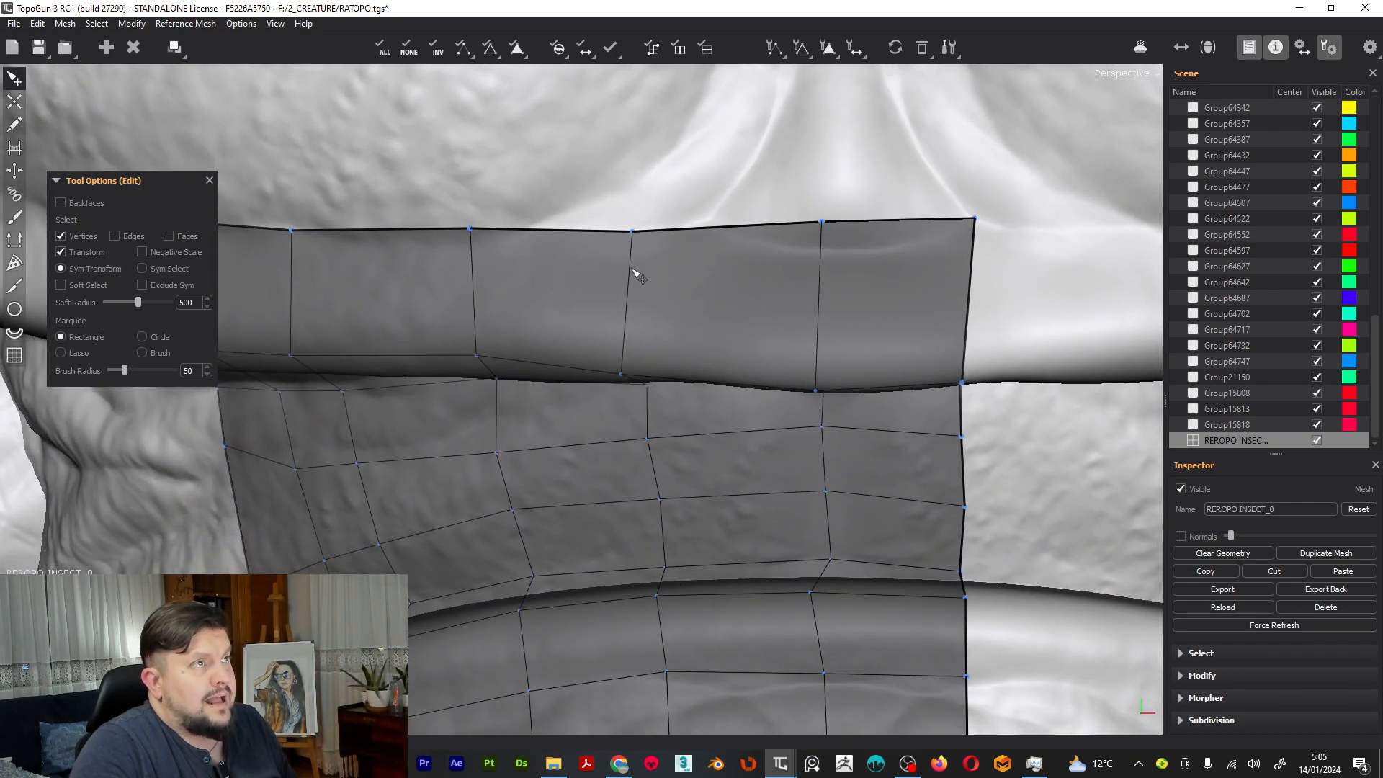
click(116, 236)
click(628, 311)
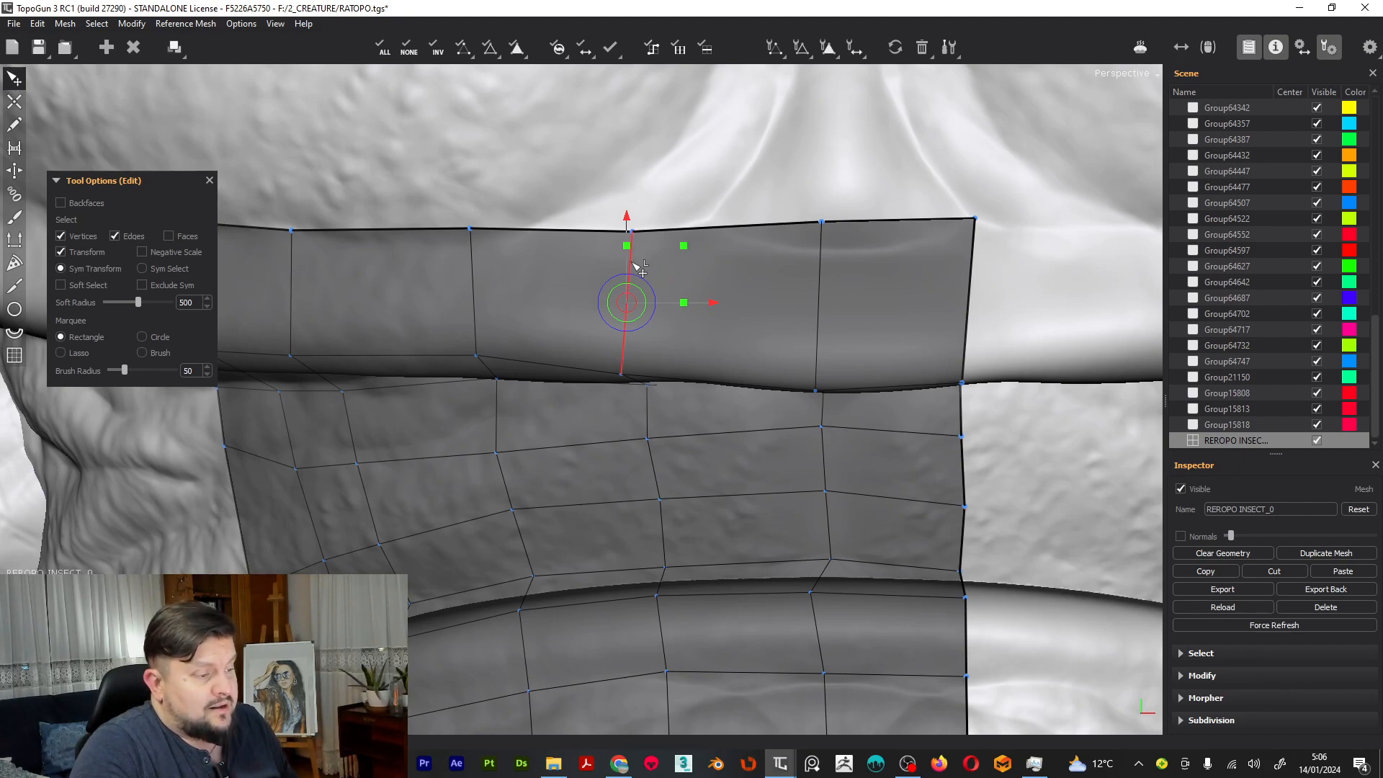
click(677, 49)
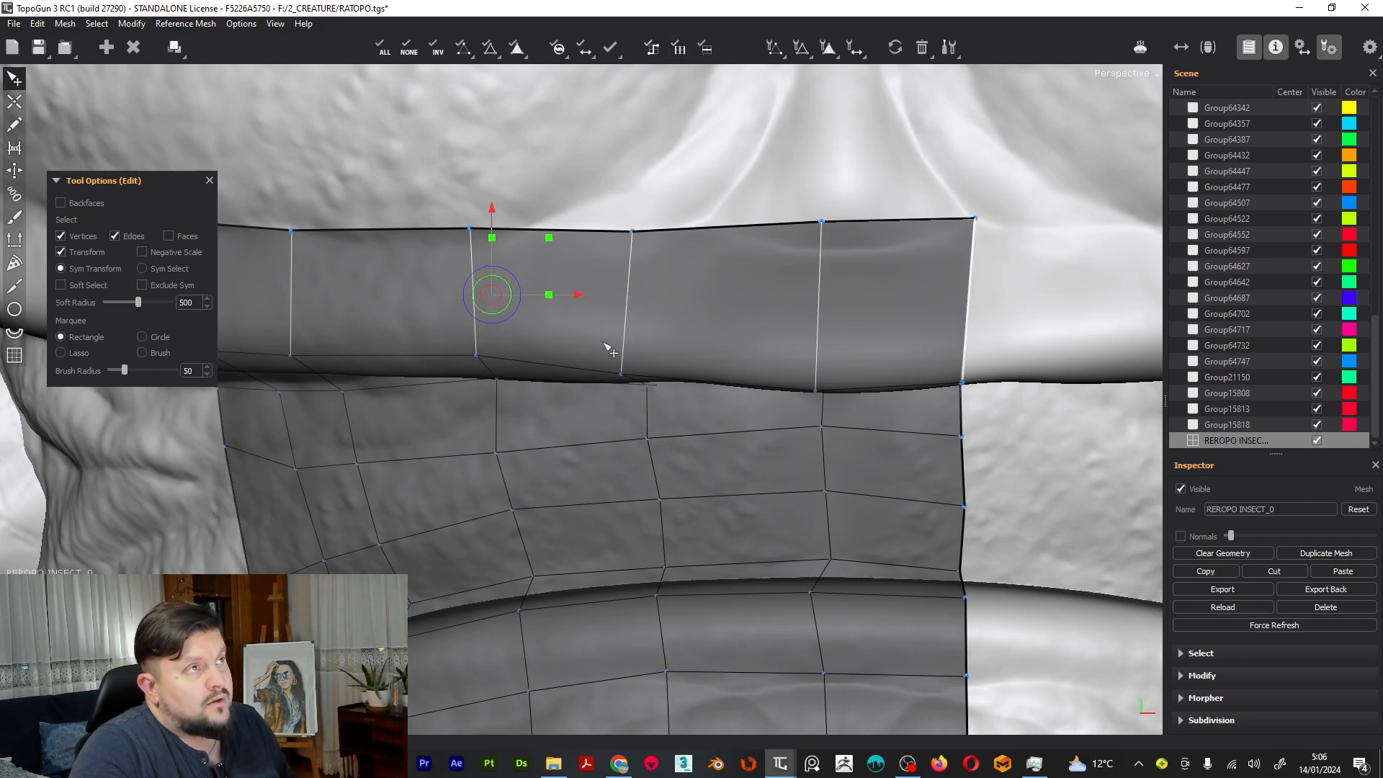
Try collapsing the selected edge ring of the strip, and undo the collapse
key(ctrl+c)
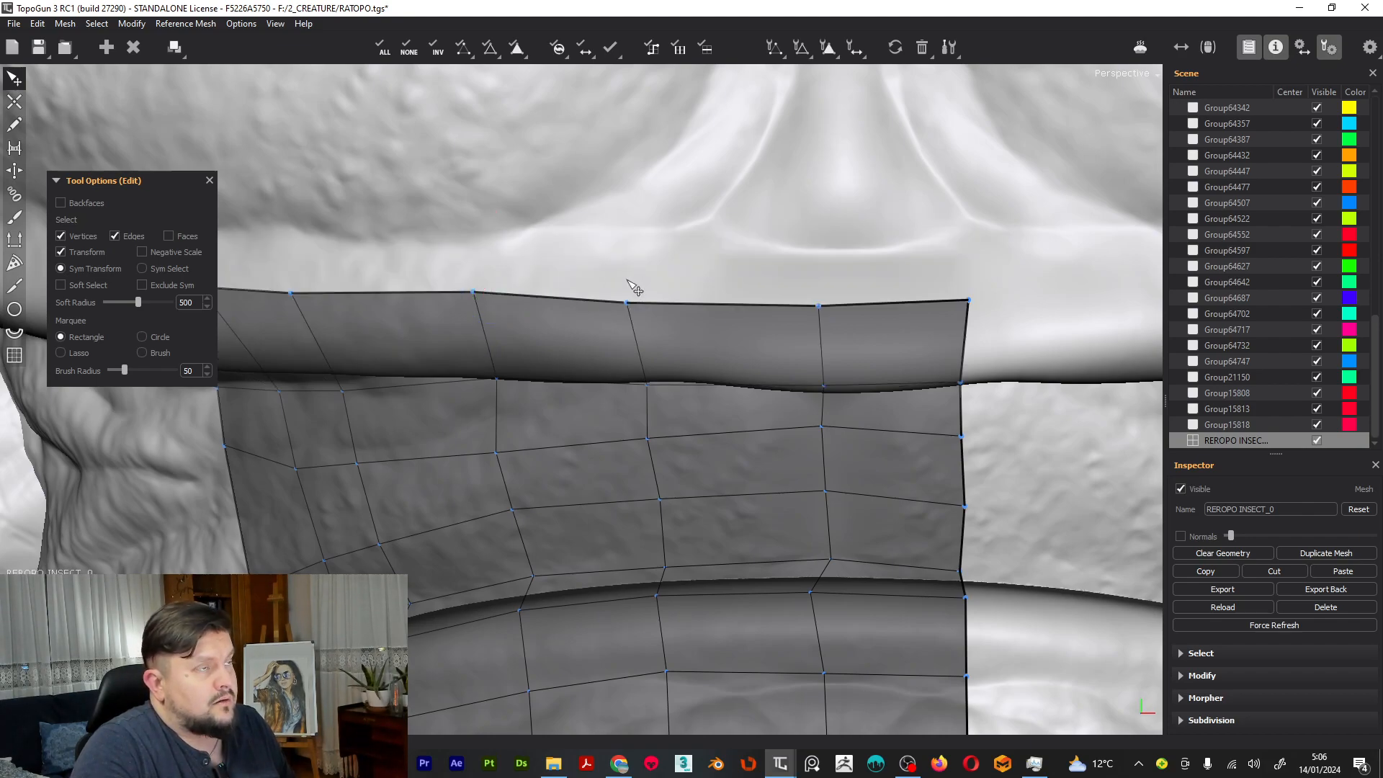
key(ctrl+z)
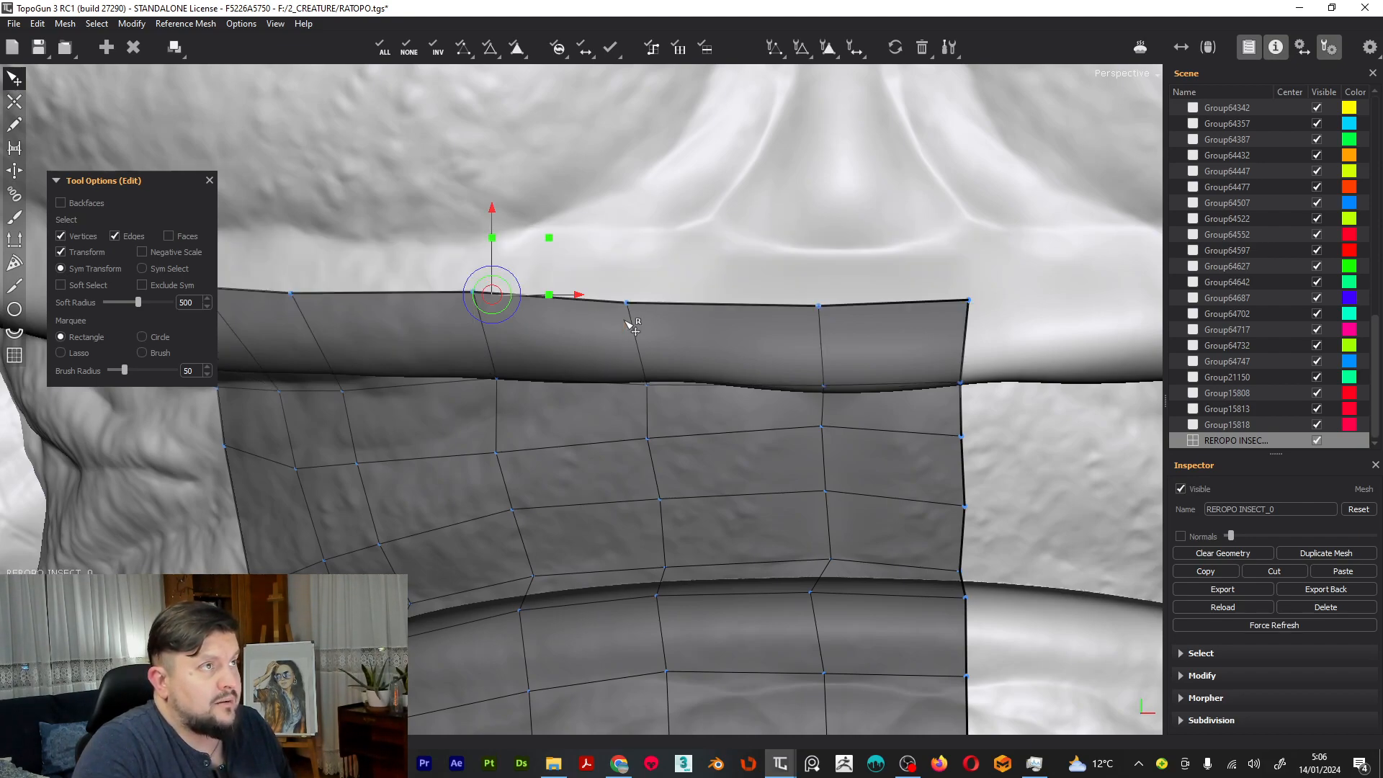
Insert a new edge loop through the selected ring, about midway up the lower chest strip
click(641, 270)
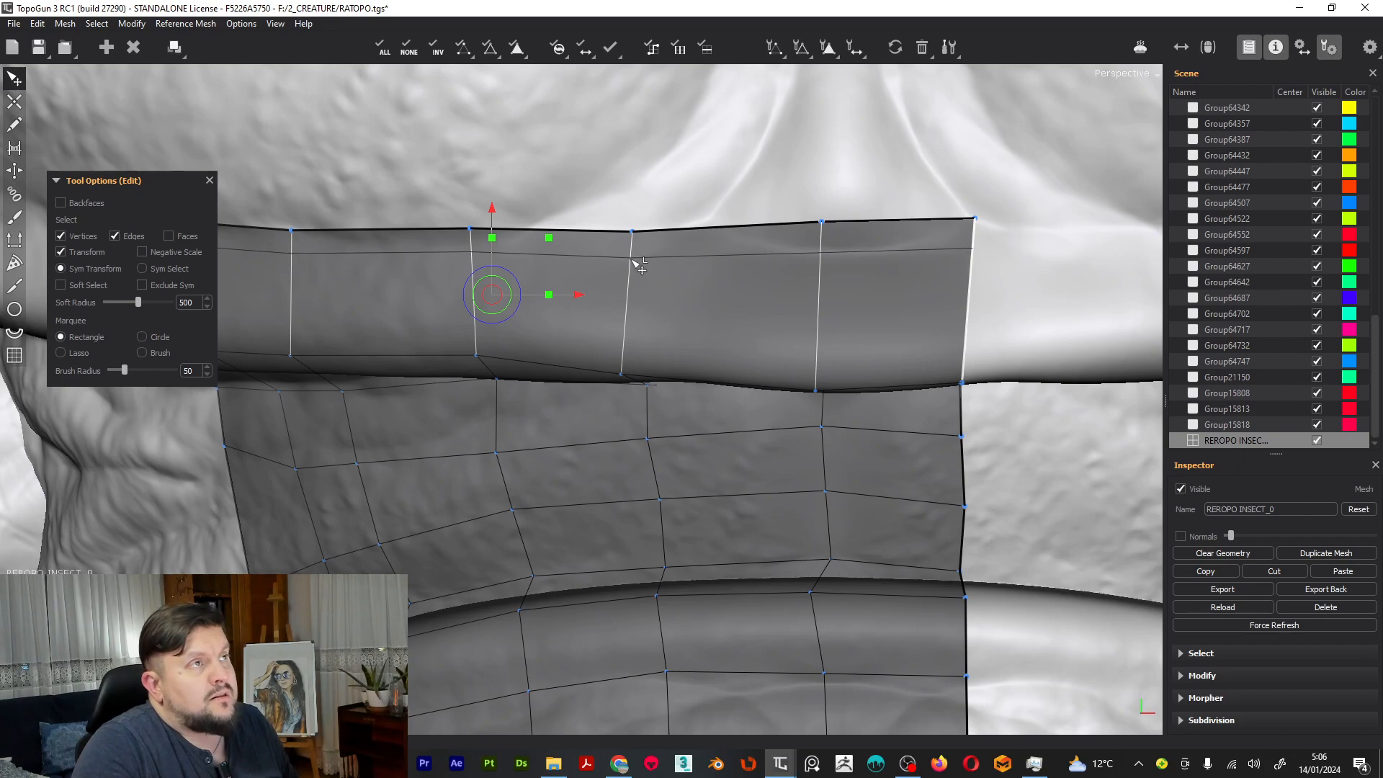
drag(632, 261, 633, 308)
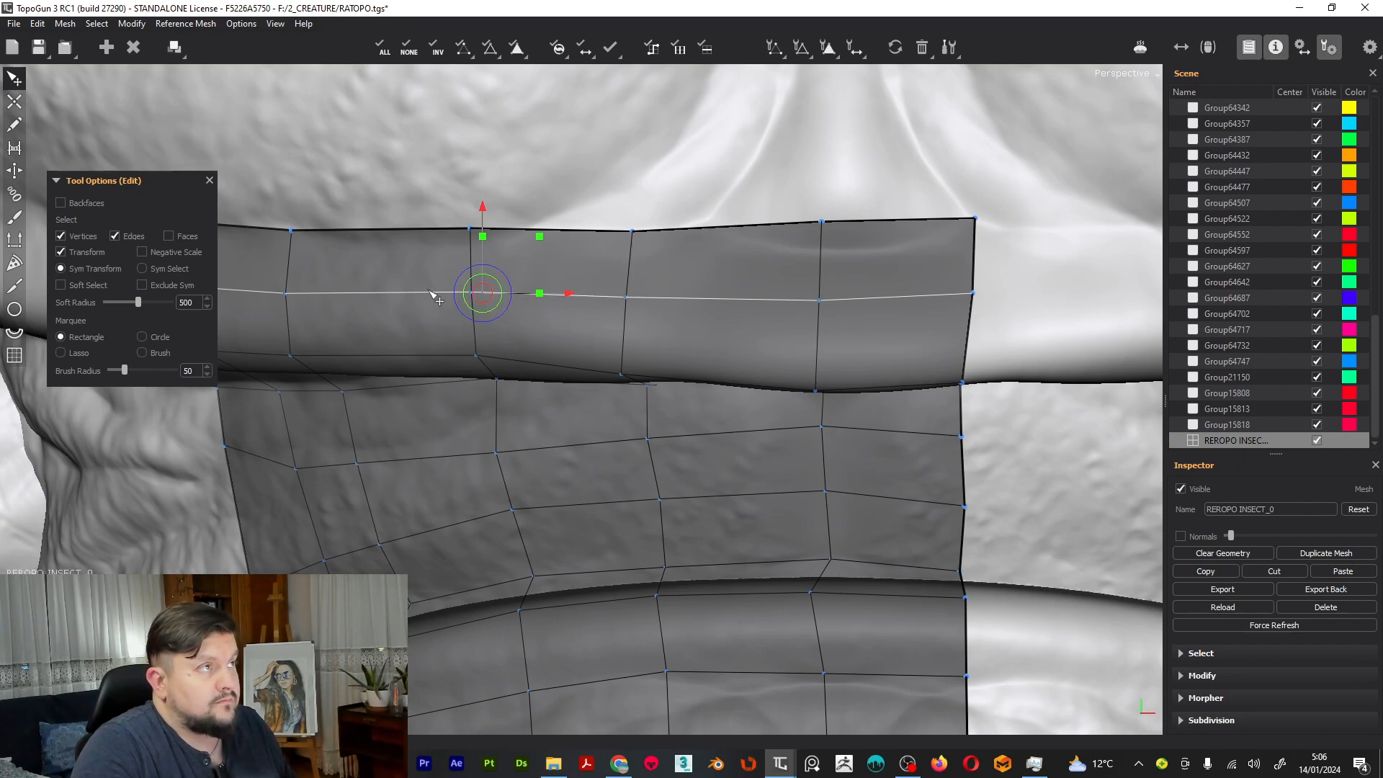
Try collapsing the strip's middle edge loop and, after reselecting it from one edge, deleting it, undoing each change
key(c)
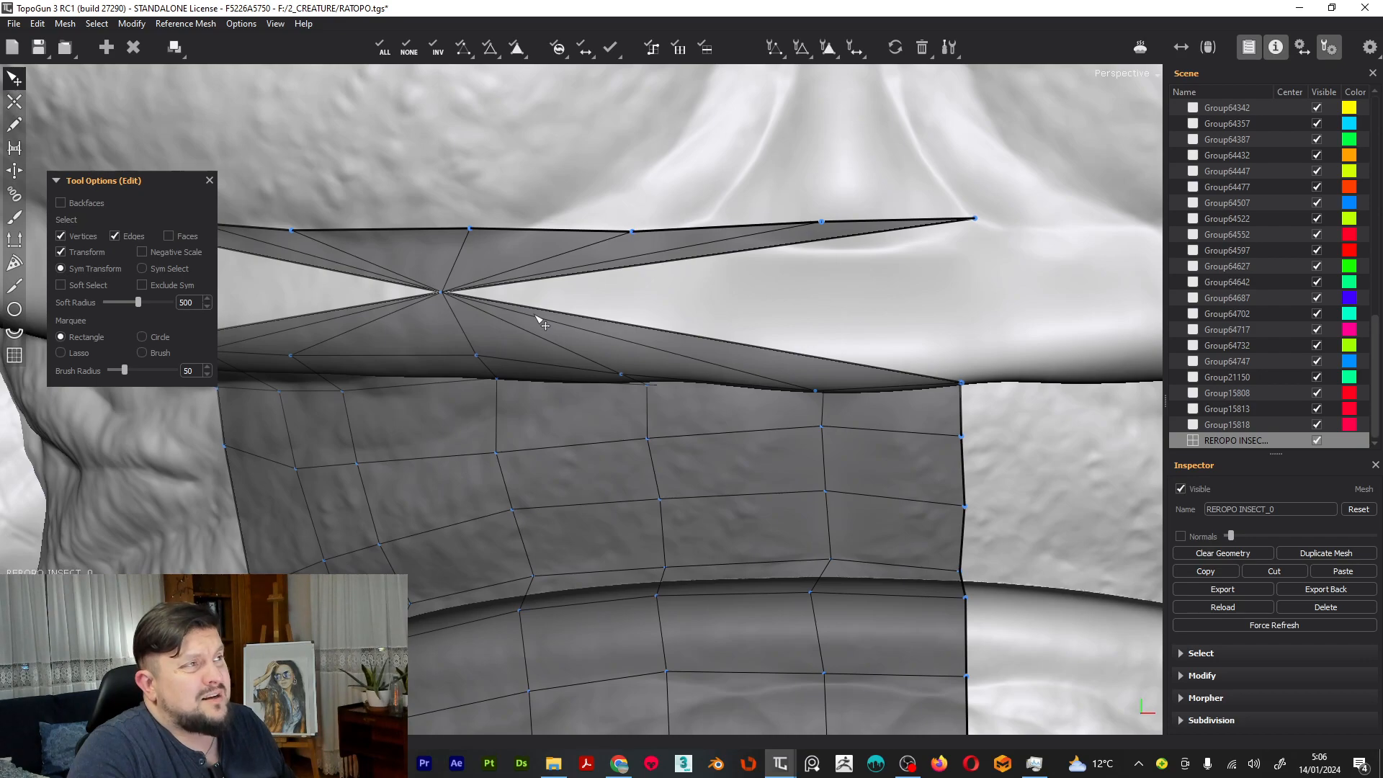
key(ctrl+z)
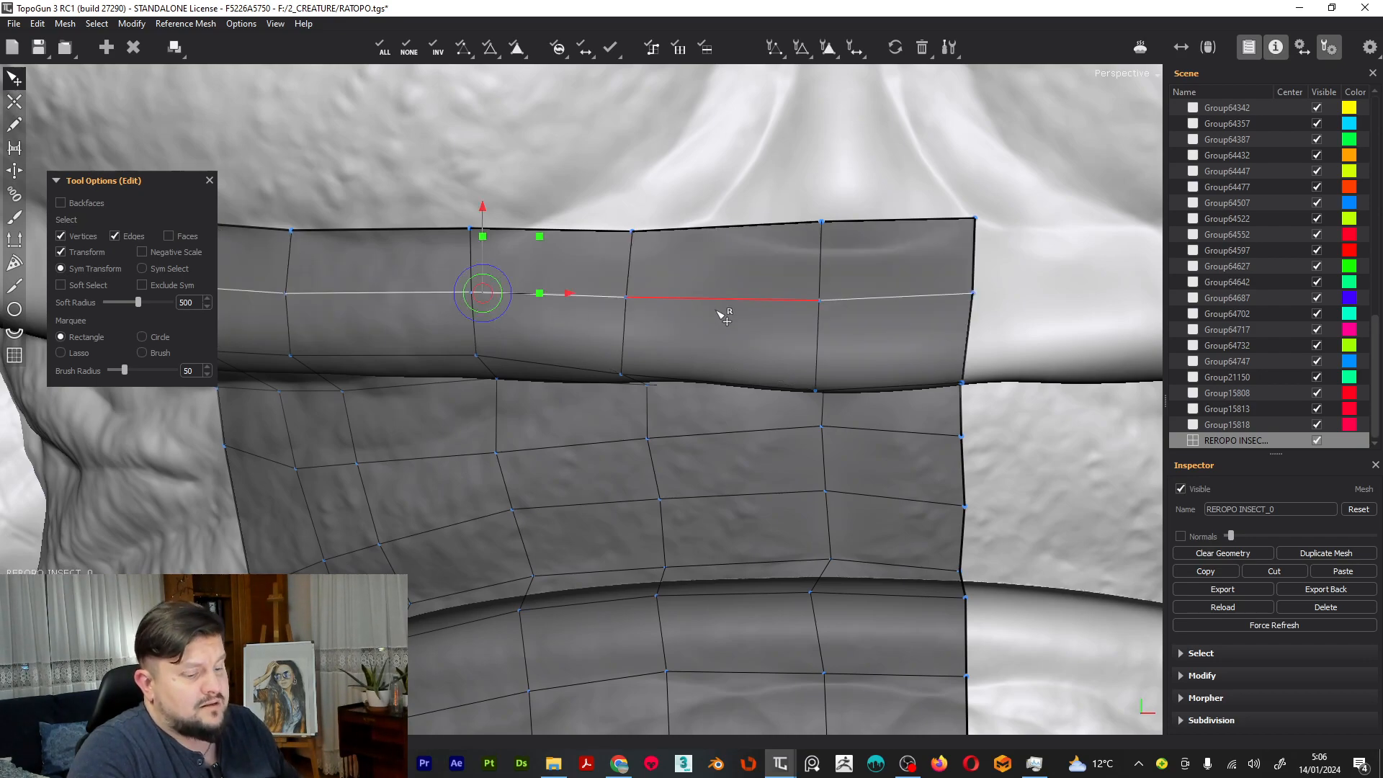
click(728, 304)
click(722, 299)
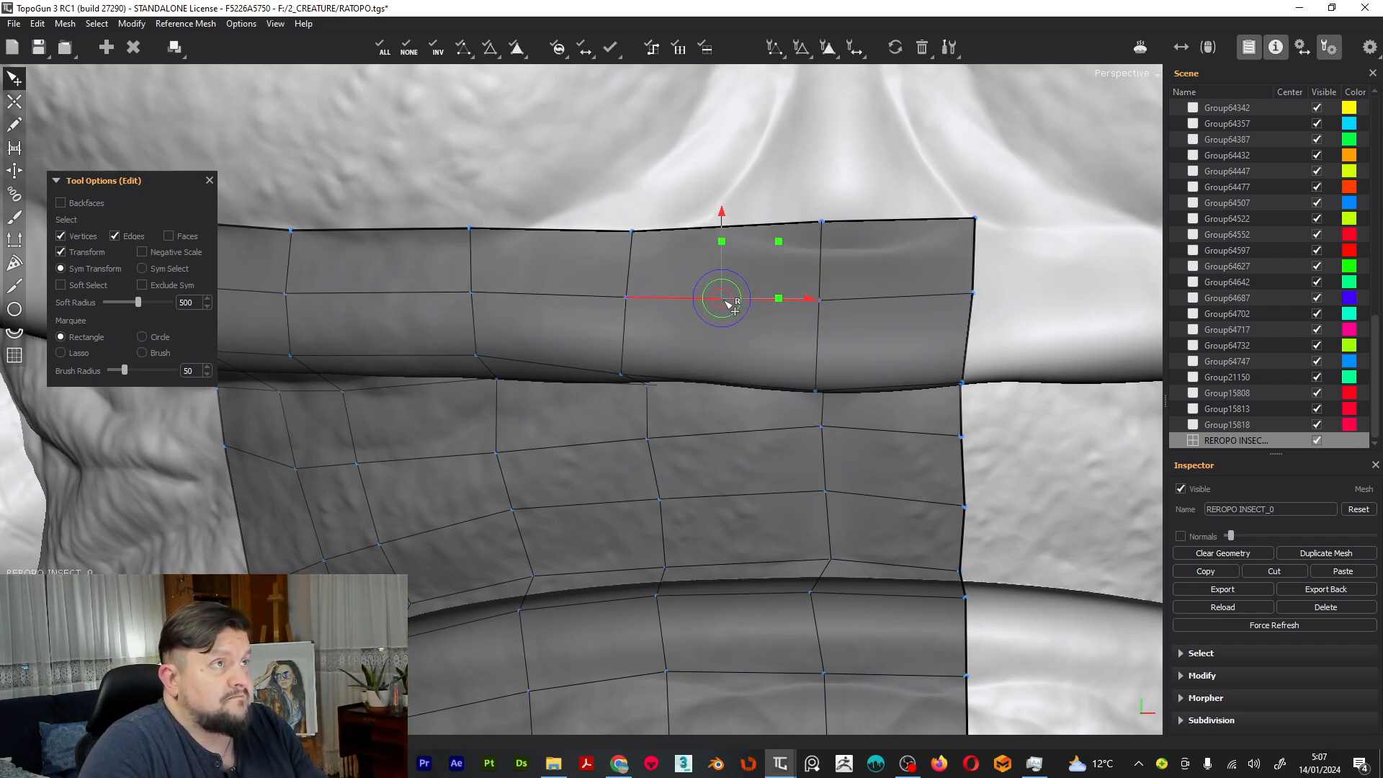
click(706, 49)
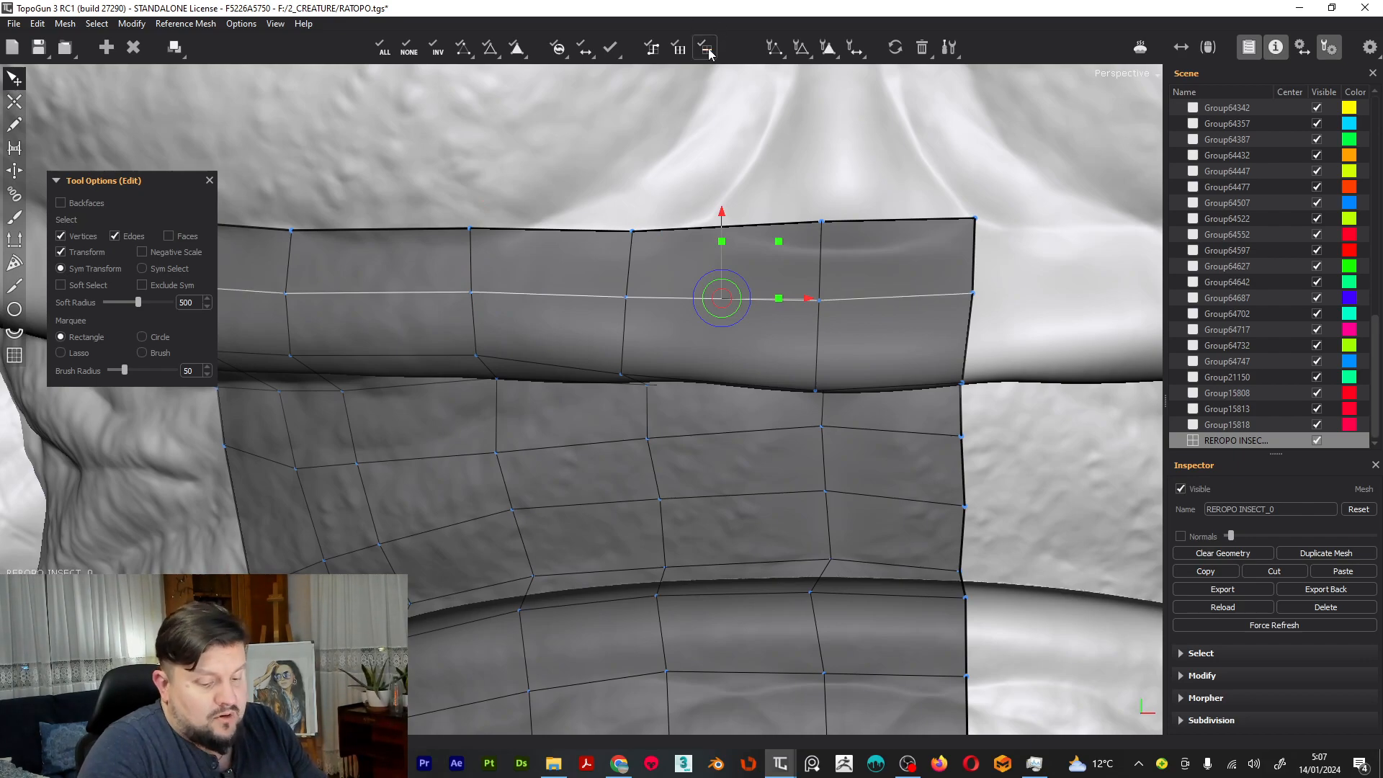
key(Delete)
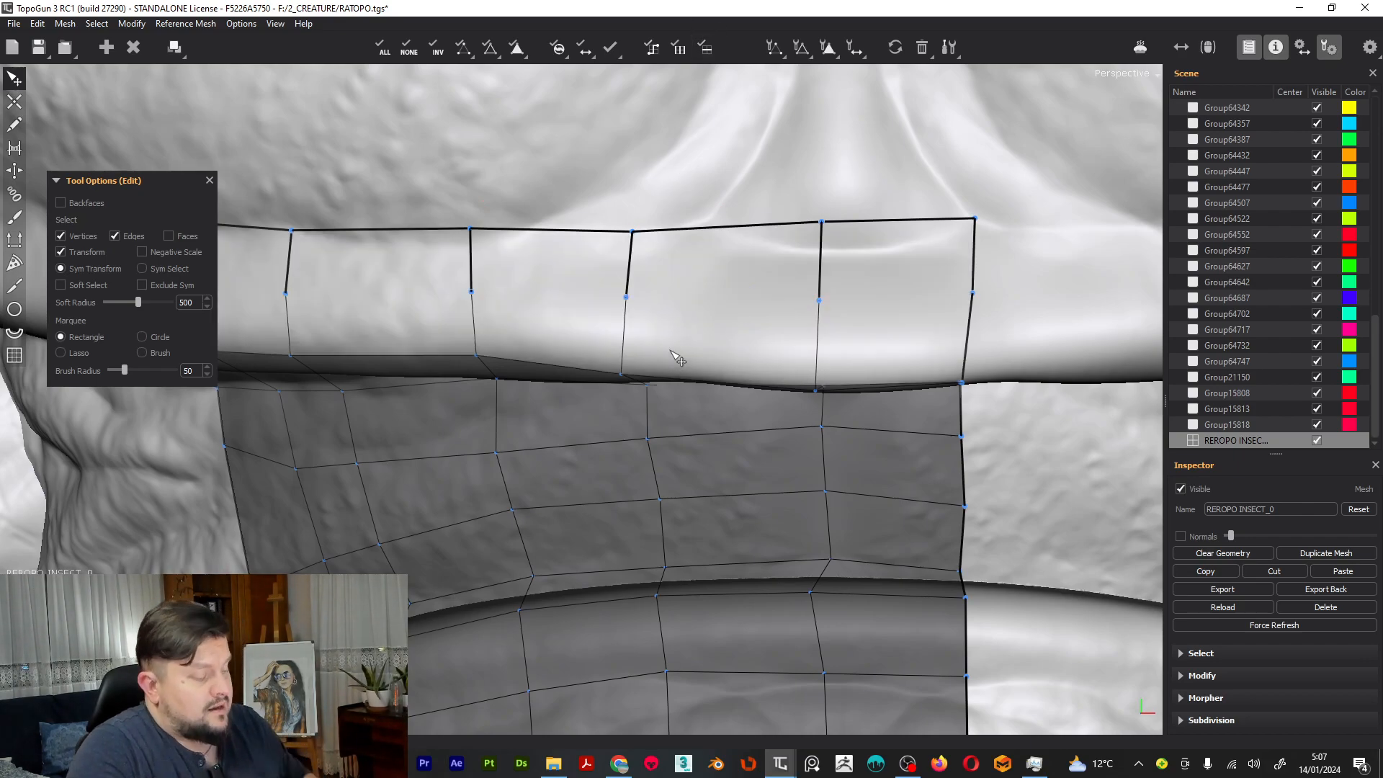
key(ctrl+z)
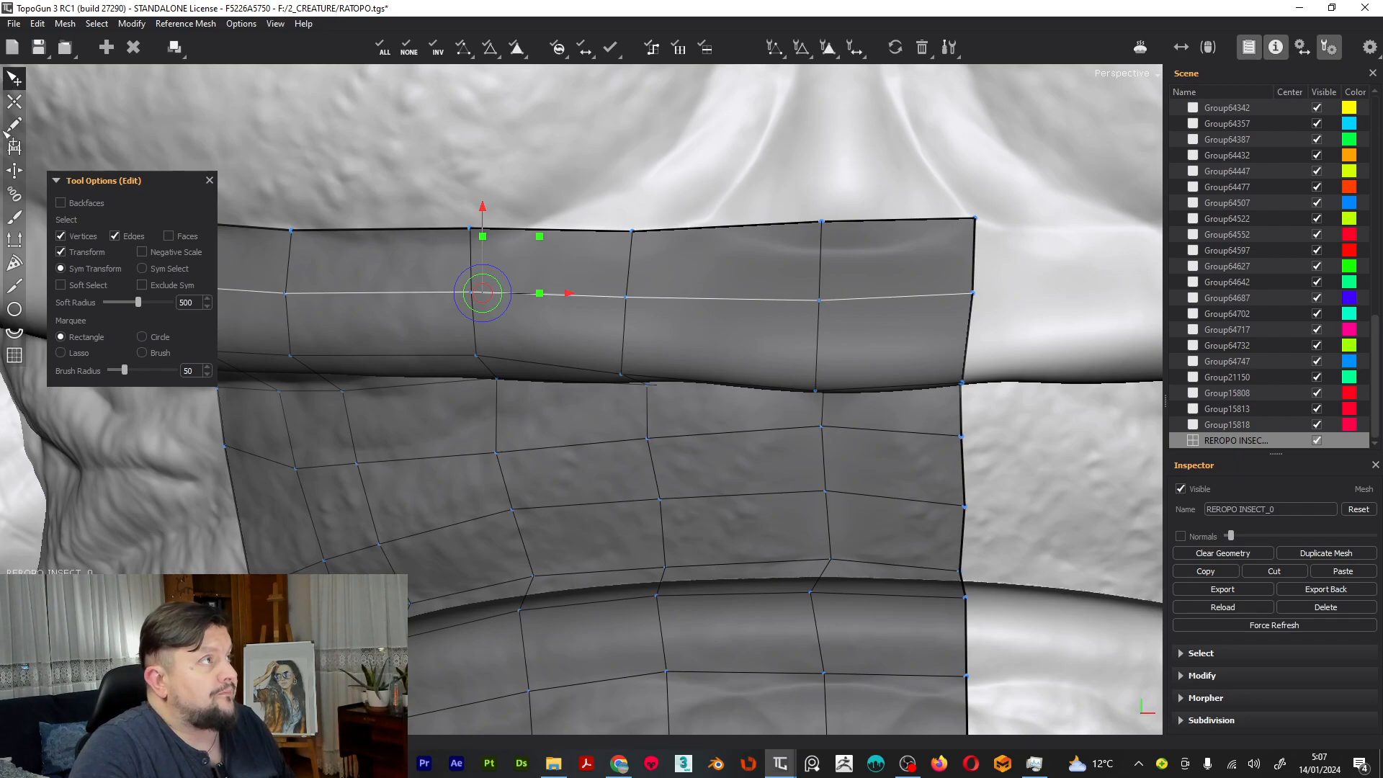
Undo the last selection changes, then reselect the middle edge loop of the lower chest strip and delete it
key(ctrl+z)
key(ctrl+z)
key(ctrl+z)
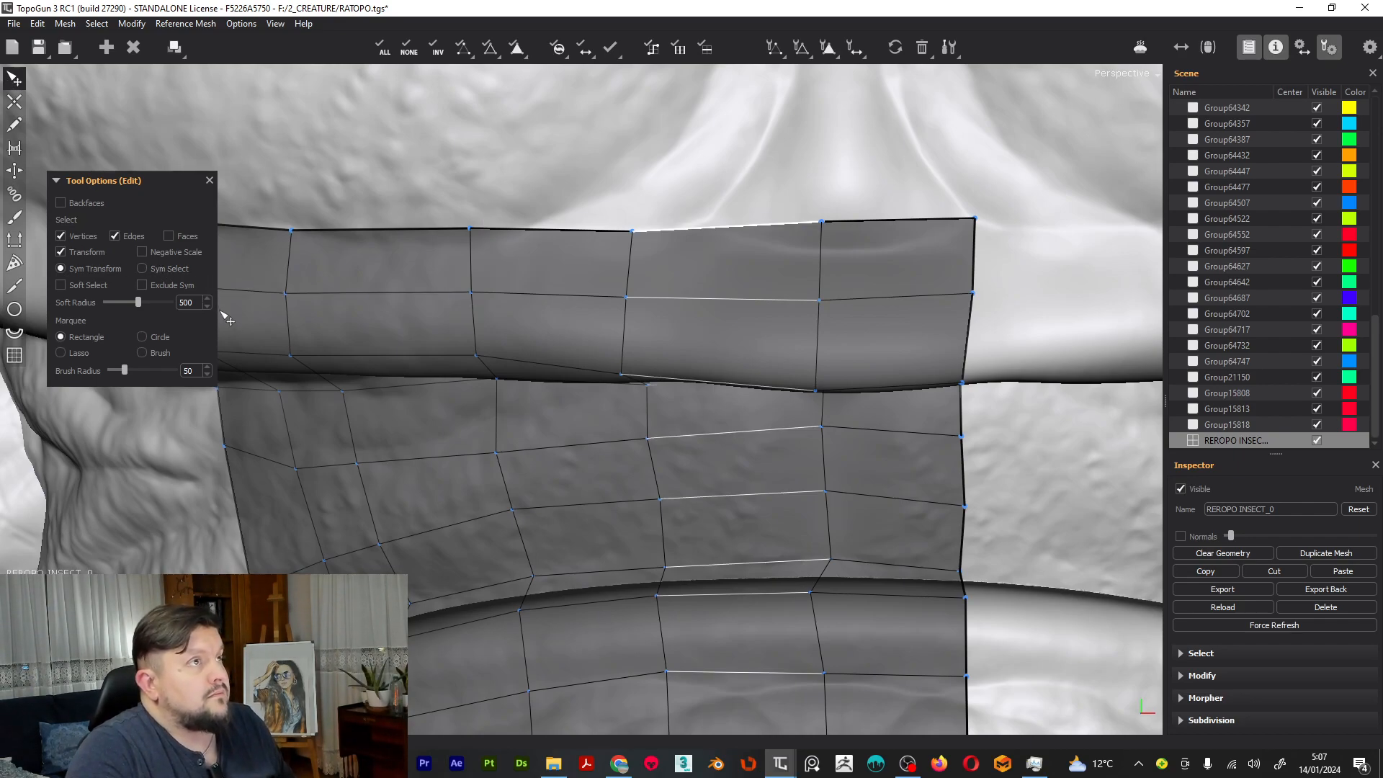
double_click(551, 296)
key(BackSpace)
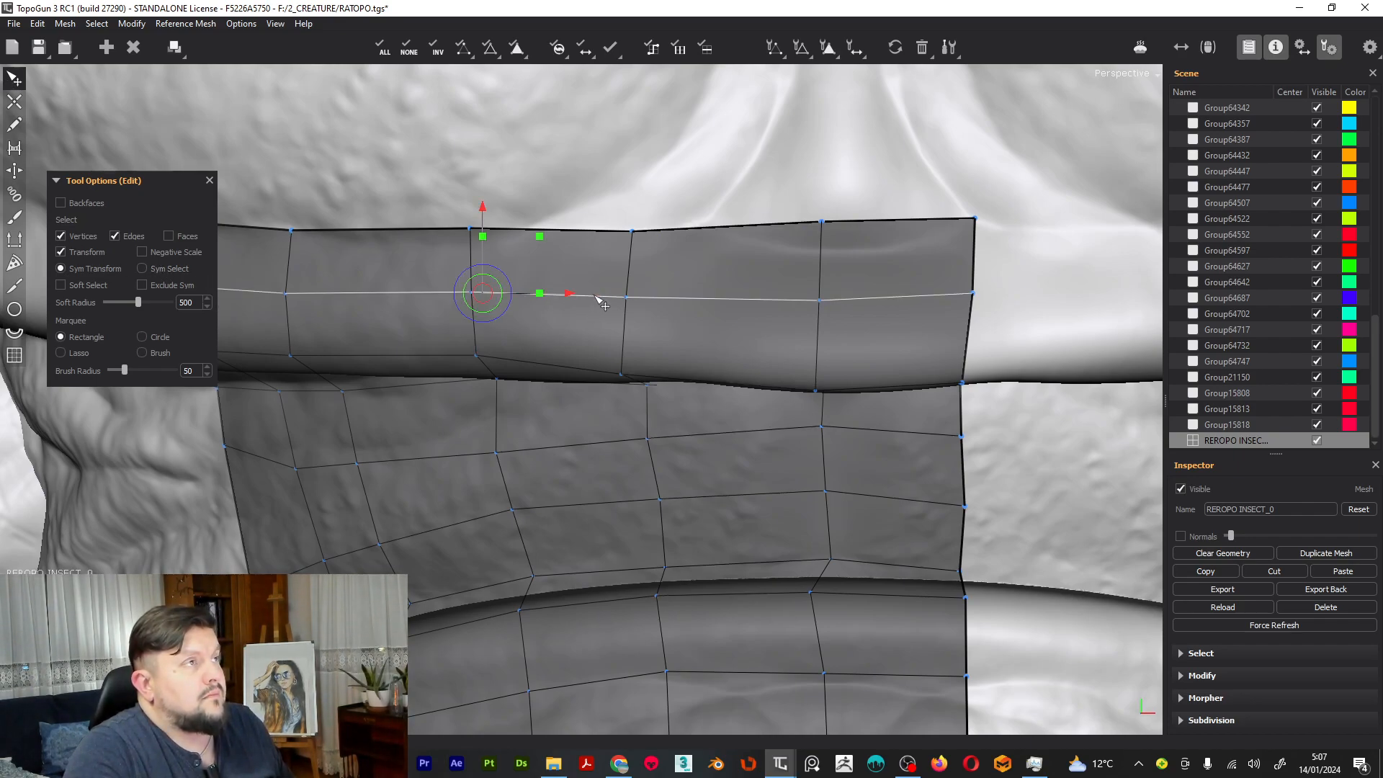
scroll(647, 272, down, 5)
alt+middle_drag(577, 331, 662, 228)
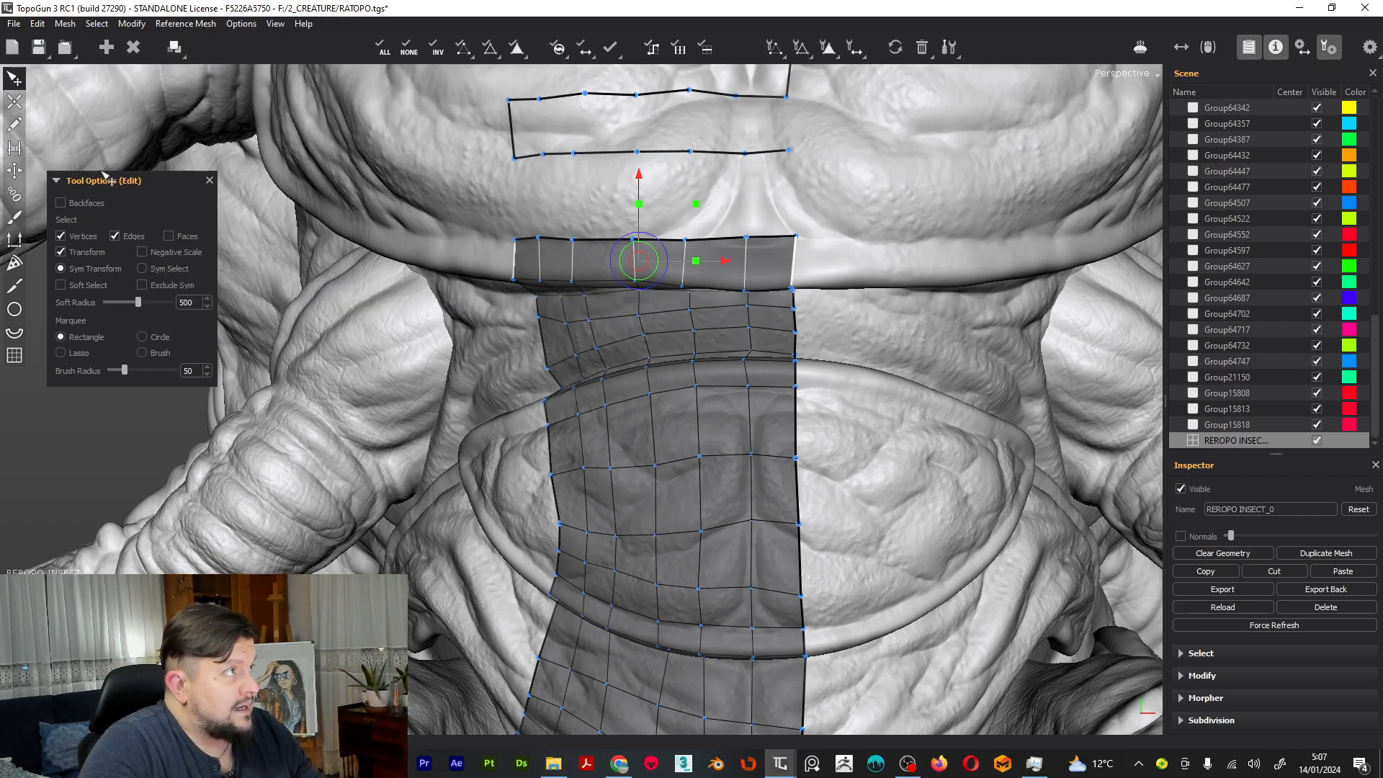
drag(142, 184, 155, 182)
scroll(605, 324, up, 5)
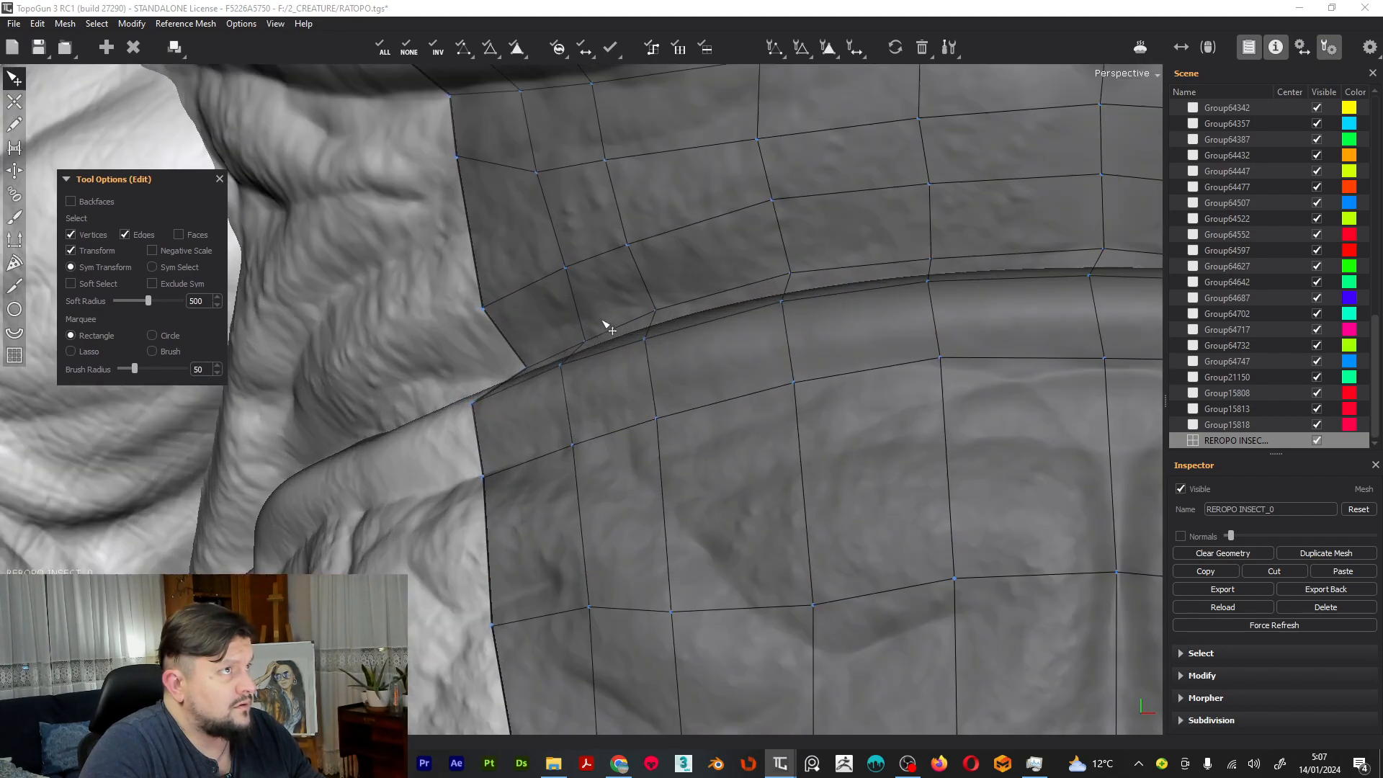
middle_drag(619, 166, 489, 402)
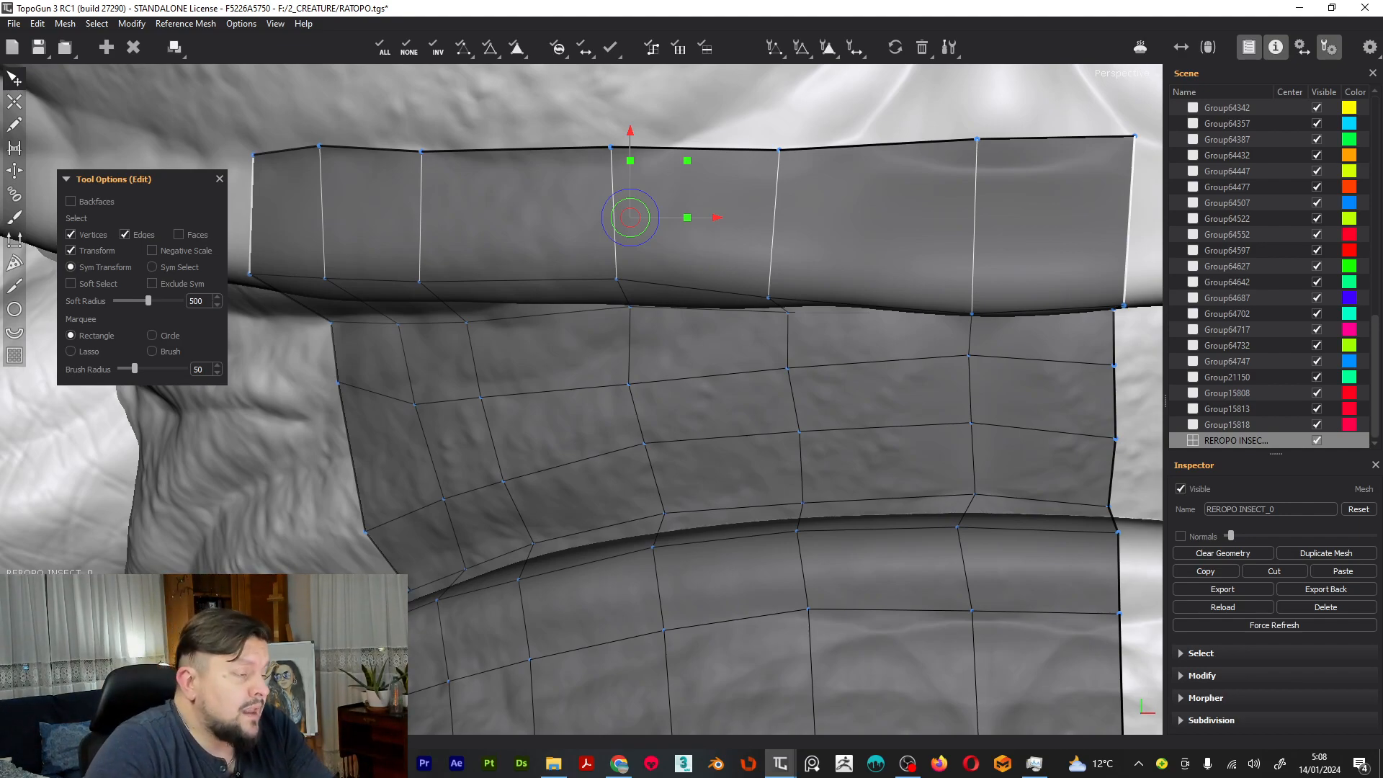
Fill the row between the two upper vertex chains with quads, using the Bridge tool in Edges mode
scroll(695, 250, down, 10)
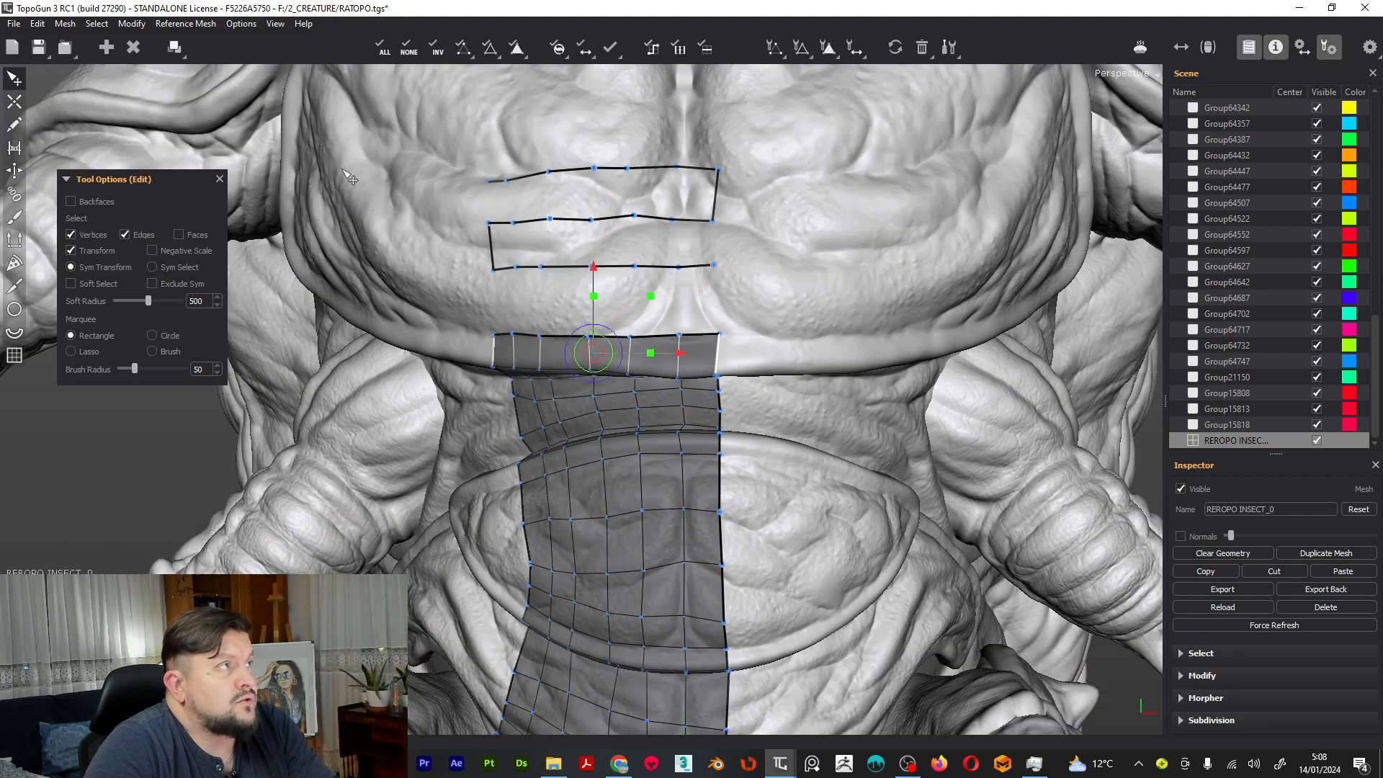
click(14, 147)
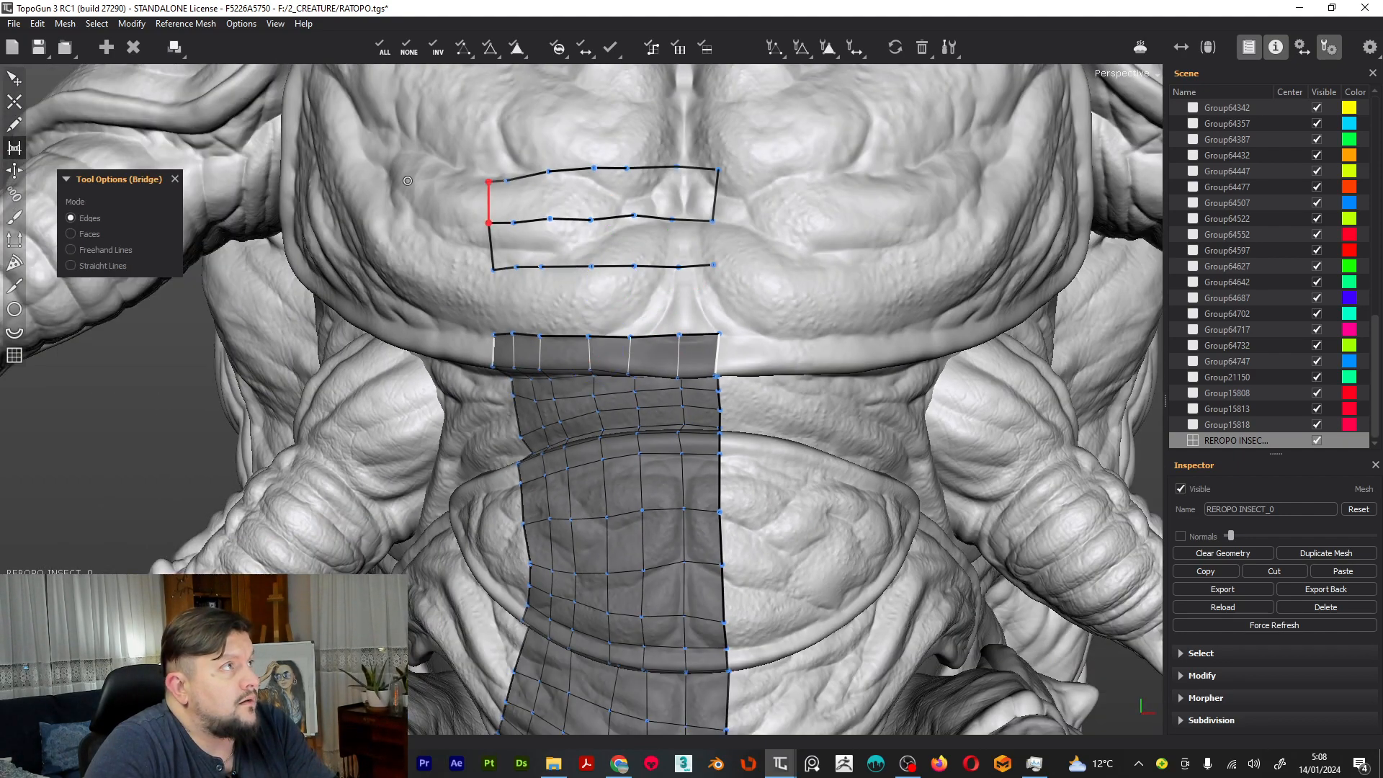
click(592, 193)
click(639, 202)
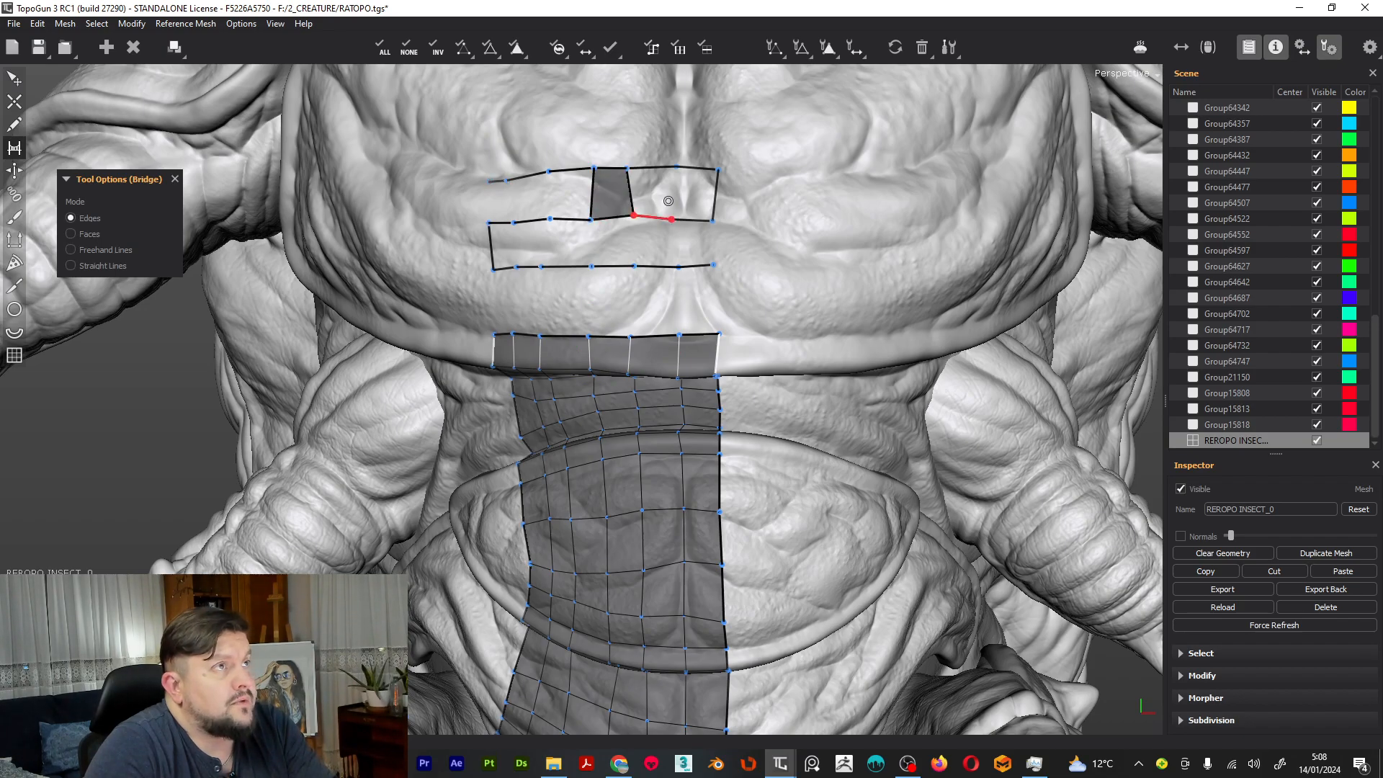
click(674, 198)
click(557, 192)
click(519, 197)
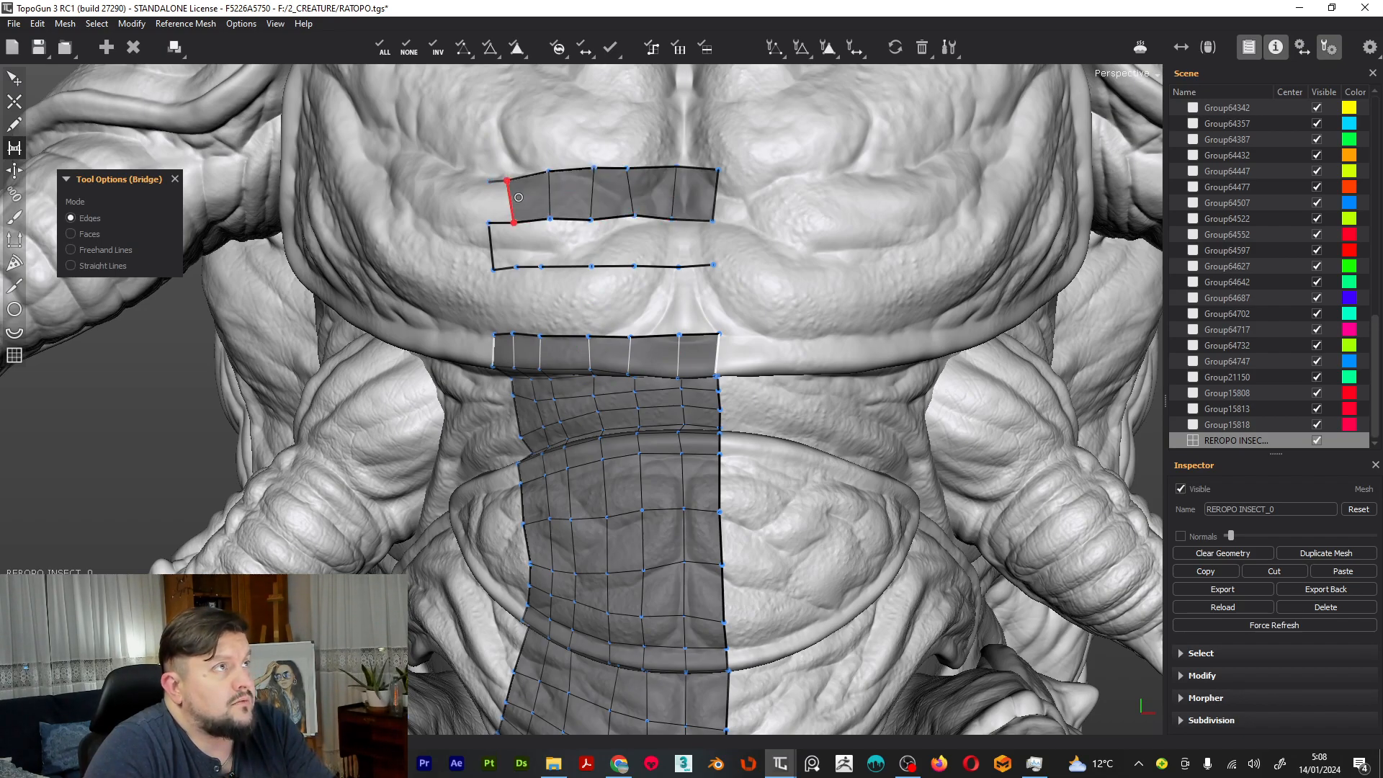
click(484, 197)
Bridge the row between the middle and lower vertex chains, filling all six quads from the outer side to the centre line
click(508, 245)
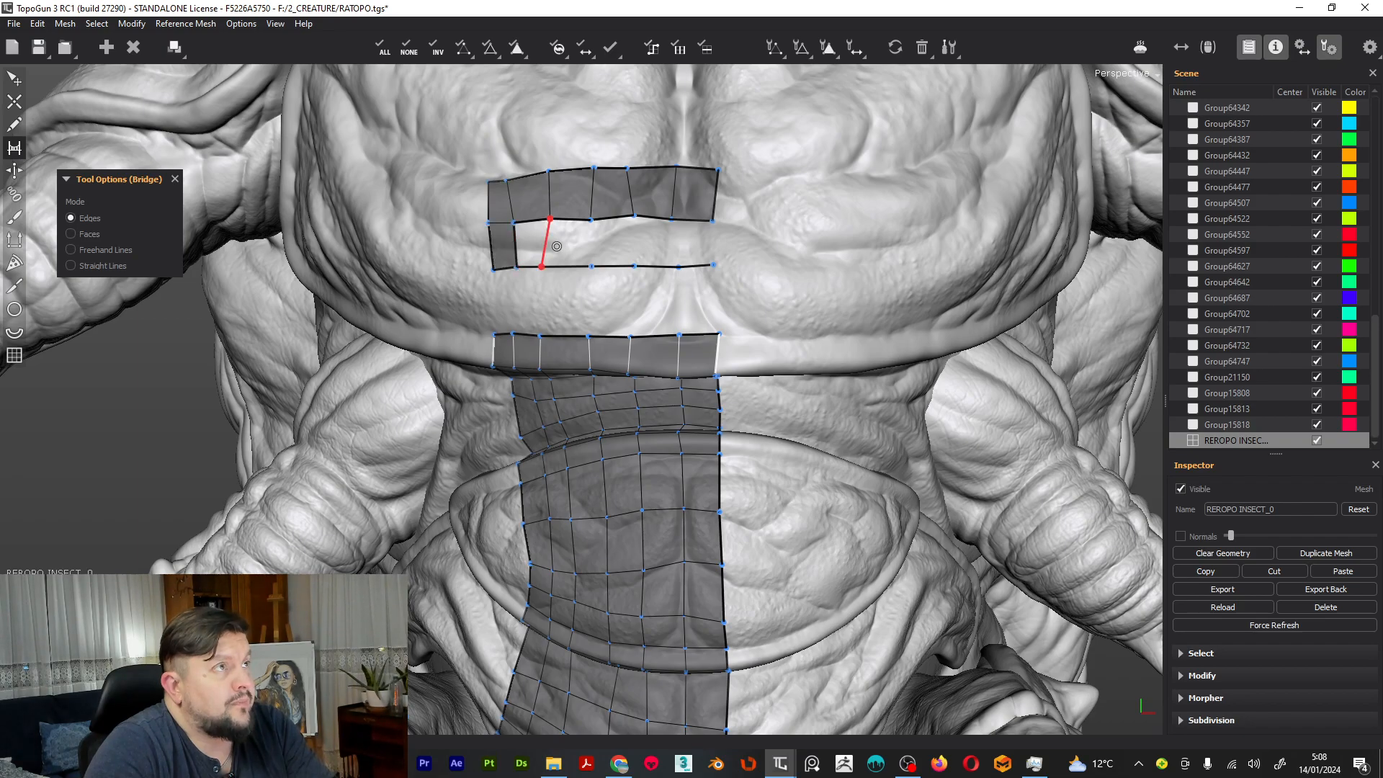
click(542, 245)
click(582, 248)
click(616, 244)
click(657, 244)
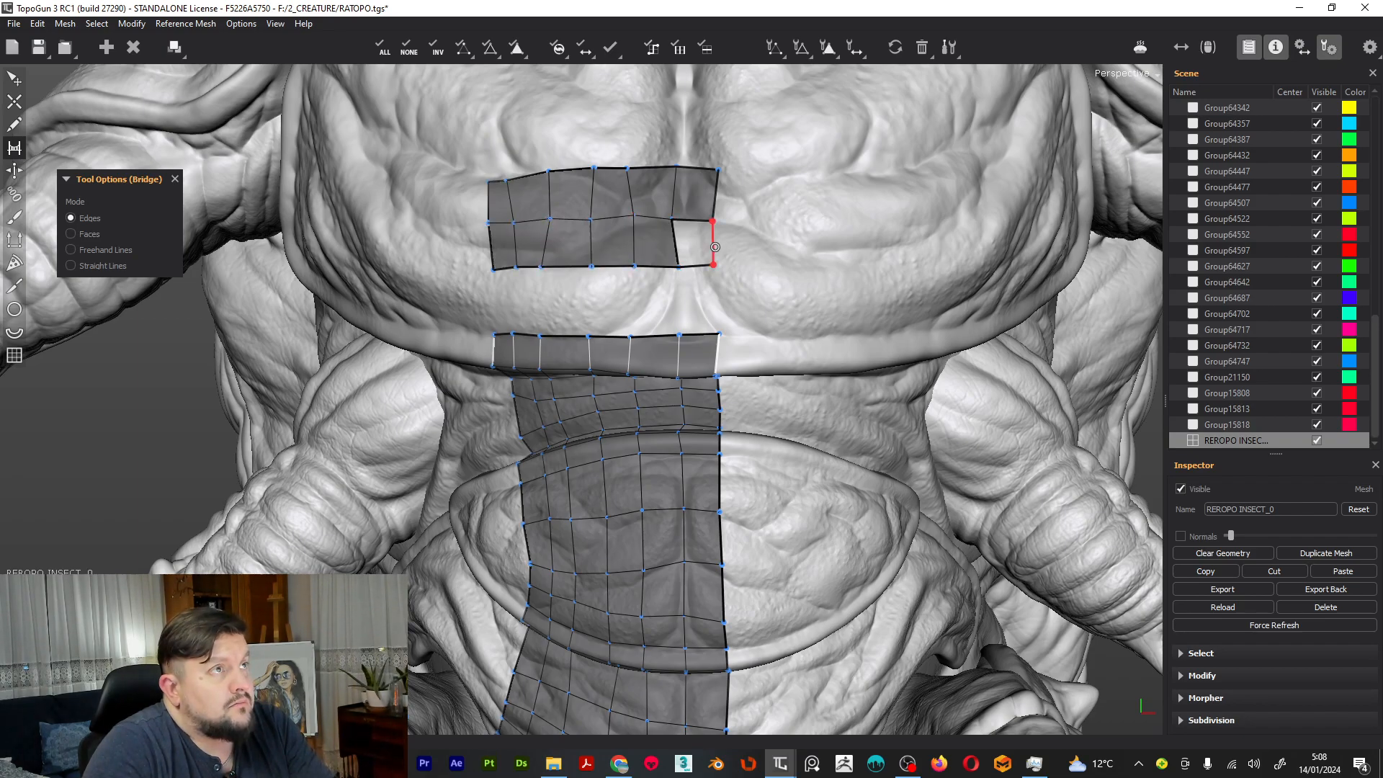
click(695, 244)
Bridge the gap between the lowest vertex chain and the lower chest strip, working from the centre line outward
click(688, 304)
click(652, 303)
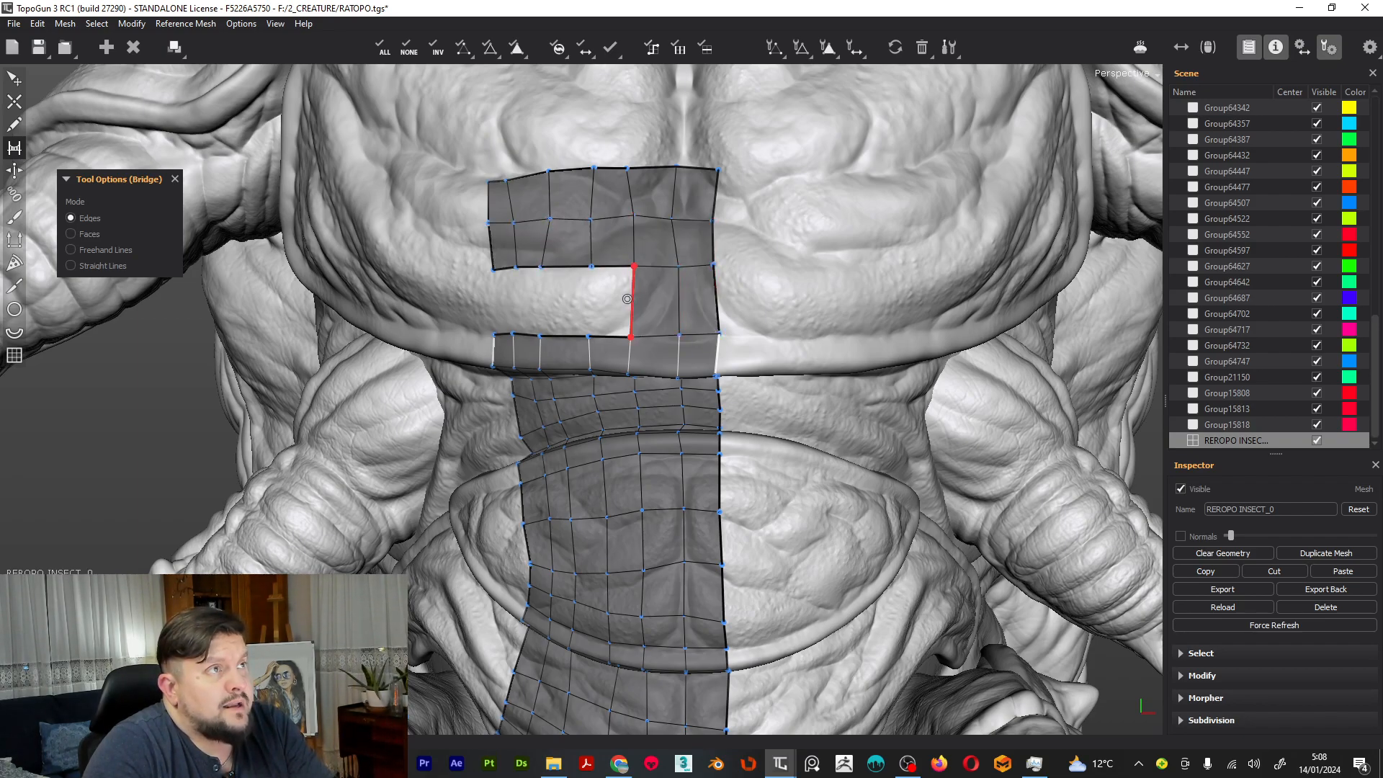
click(595, 292)
click(566, 303)
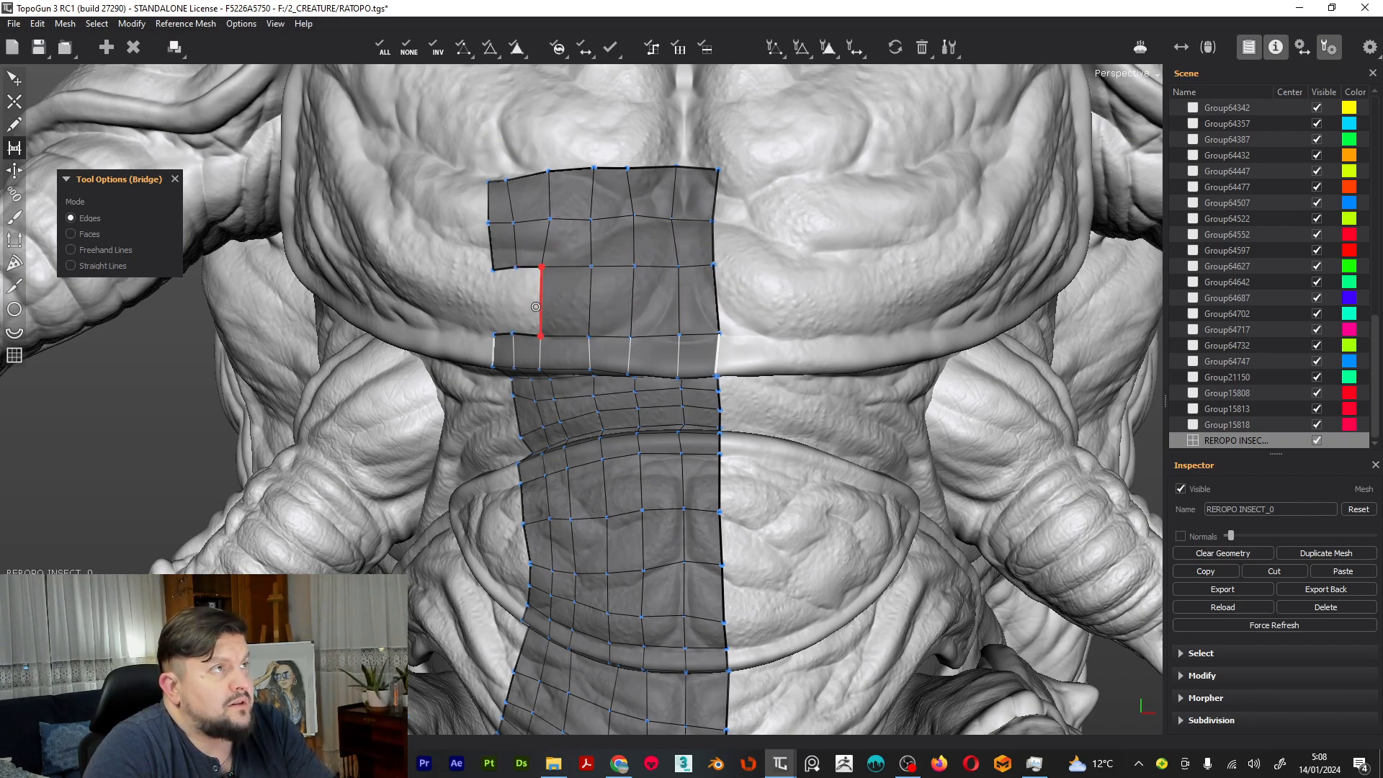
click(513, 305)
click(503, 295)
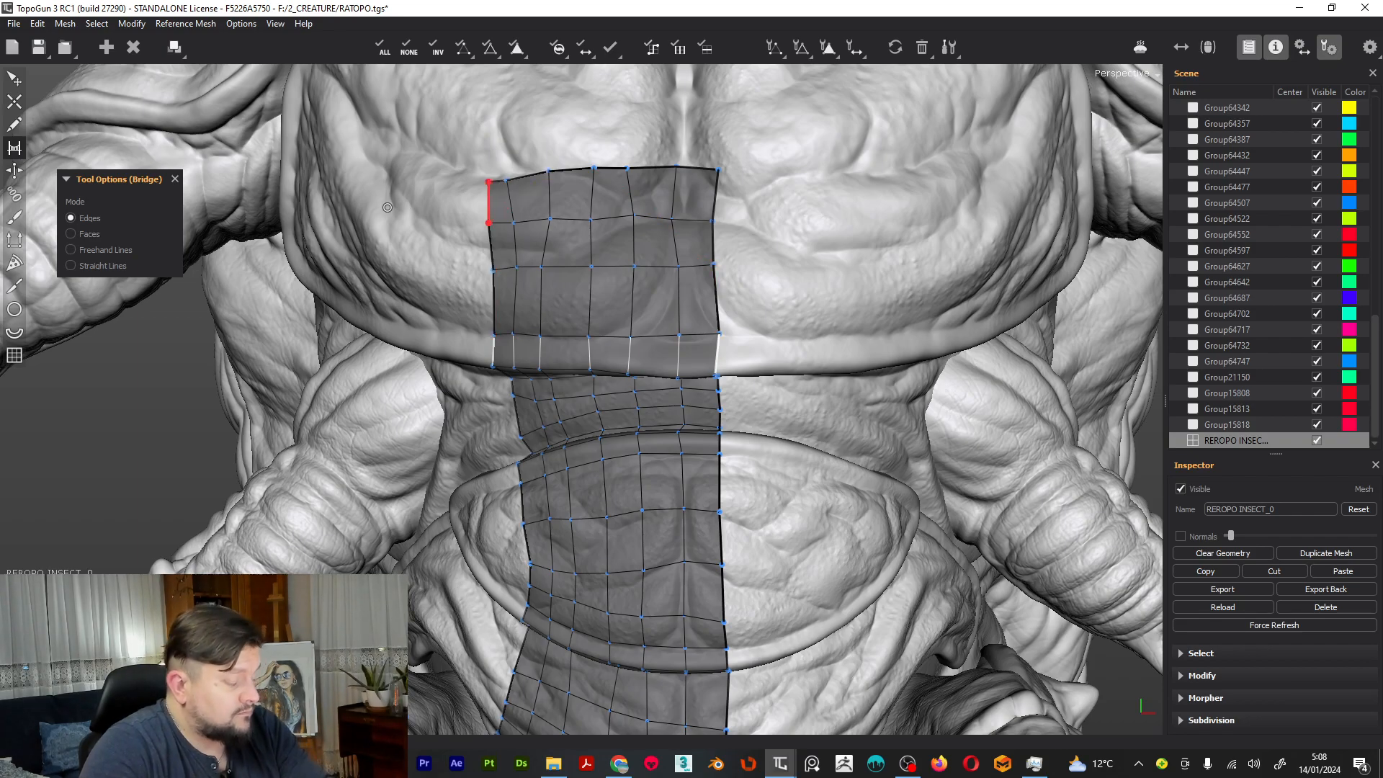
Undo all the bridged quads on the chest, back to the open vertex chains
key(ctrl+z)
key(ctrl+z)
key(ctrl+z)
key(ctrl+z)
key(ctrl+z)
key(ctrl+z)
key(ctrl+z)
key(ctrl+z)
key(ctrl+z)
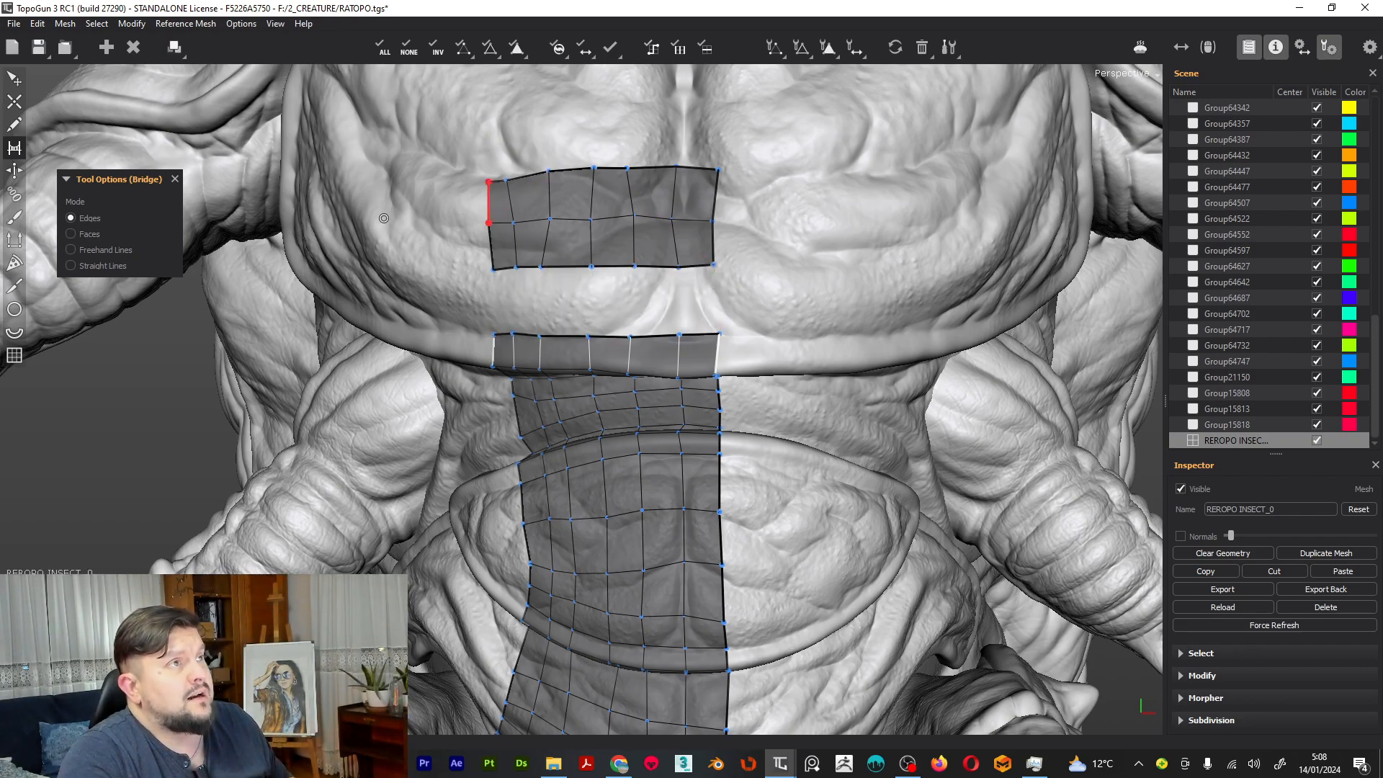
key(ctrl+z)
key(ctrl+z)
key(ctrl+z)
key(ctrl+z)
key(ctrl+z)
key(ctrl+z)
key(ctrl+z)
key(ctrl+z)
key(ctrl+z)
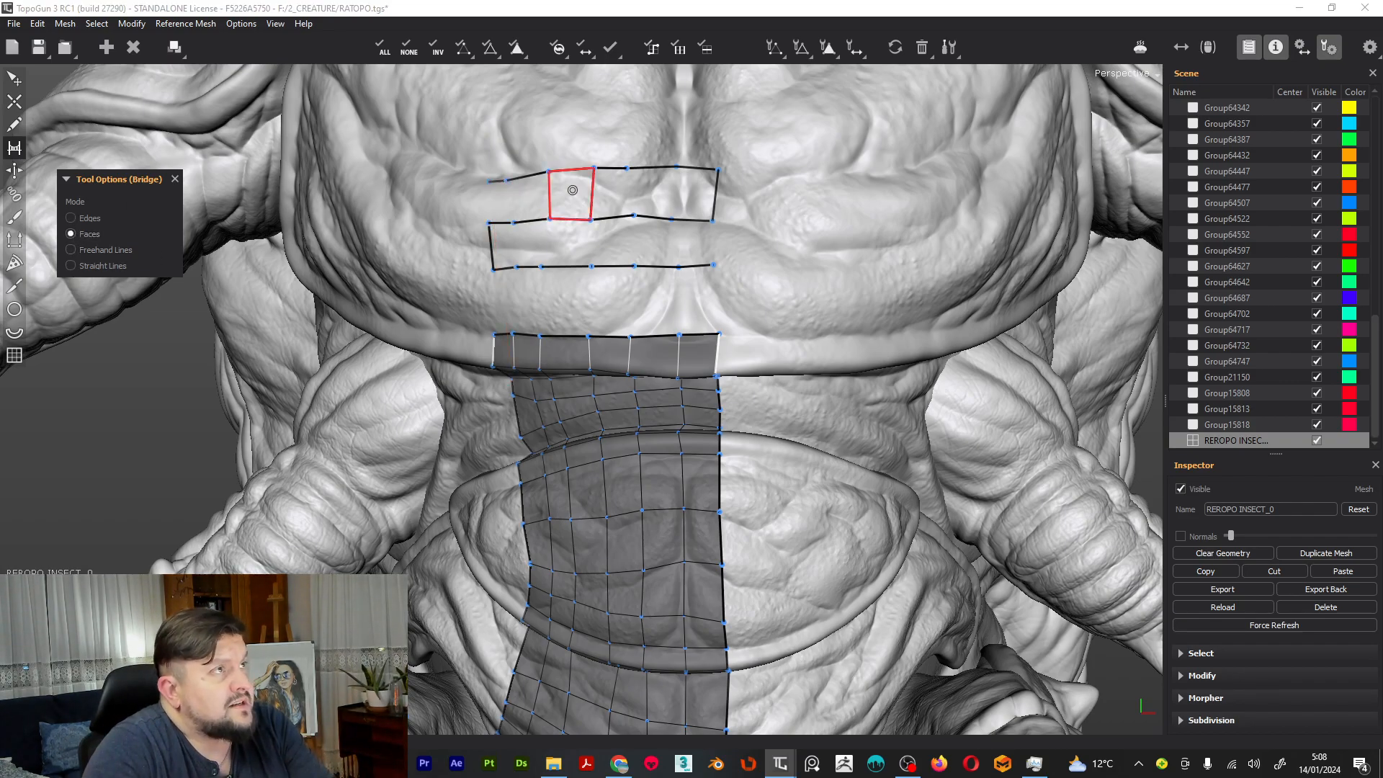
Fill the two upper rows between the vertex chains with the Bridge tool in Faces mode
mouse_move(569, 194)
mouse_down()
mouse_move(660, 191)
mouse_move(670, 242)
mouse_move(569, 240)
mouse_move(497, 197)
mouse_up()
key(ctrl+z)
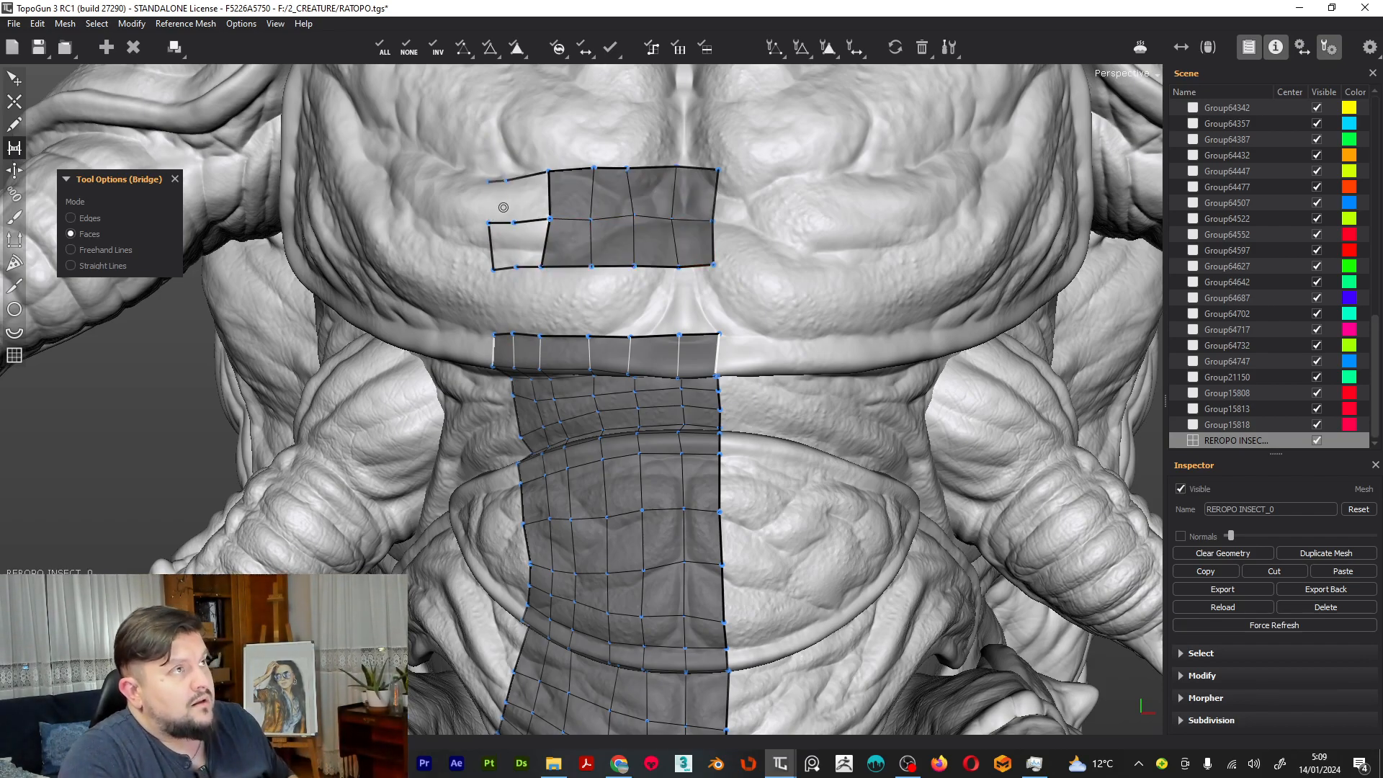
click(537, 196)
click(503, 203)
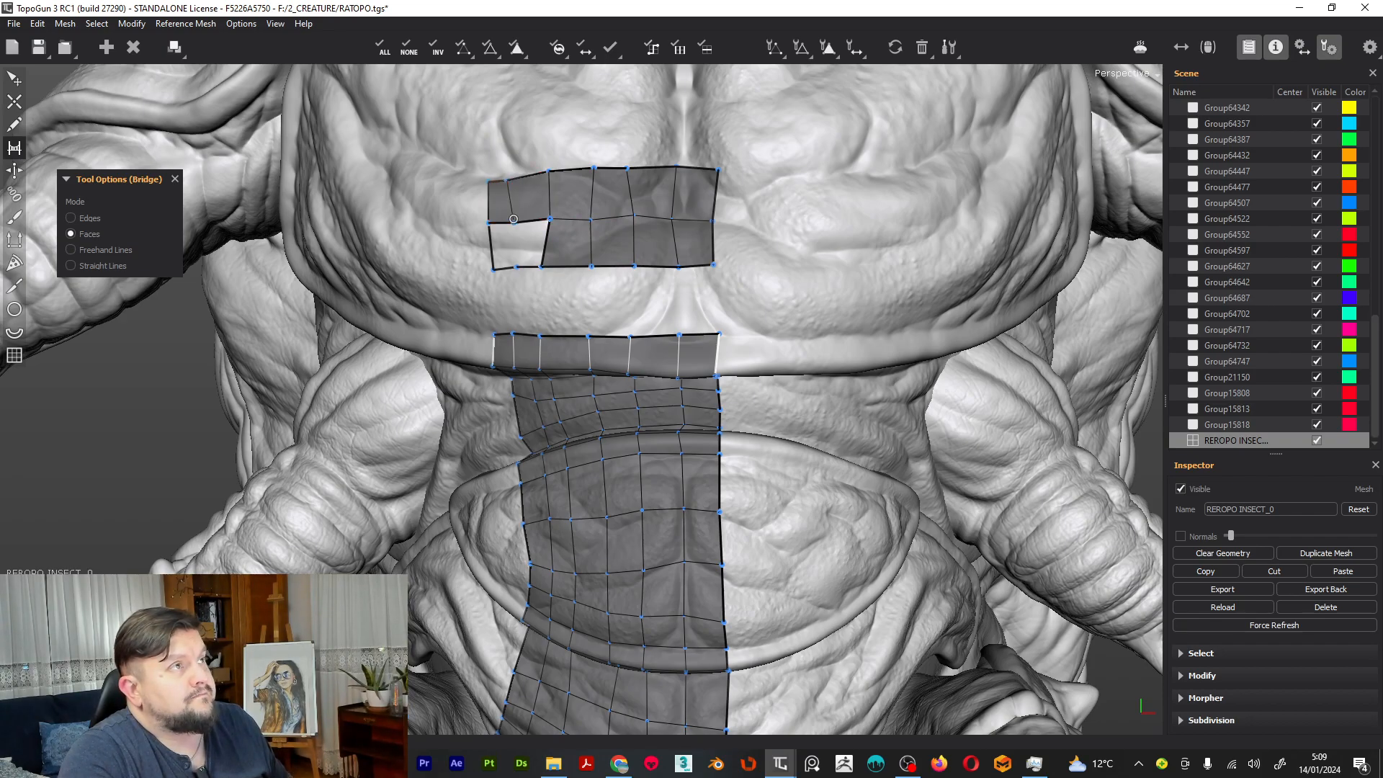
click(512, 237)
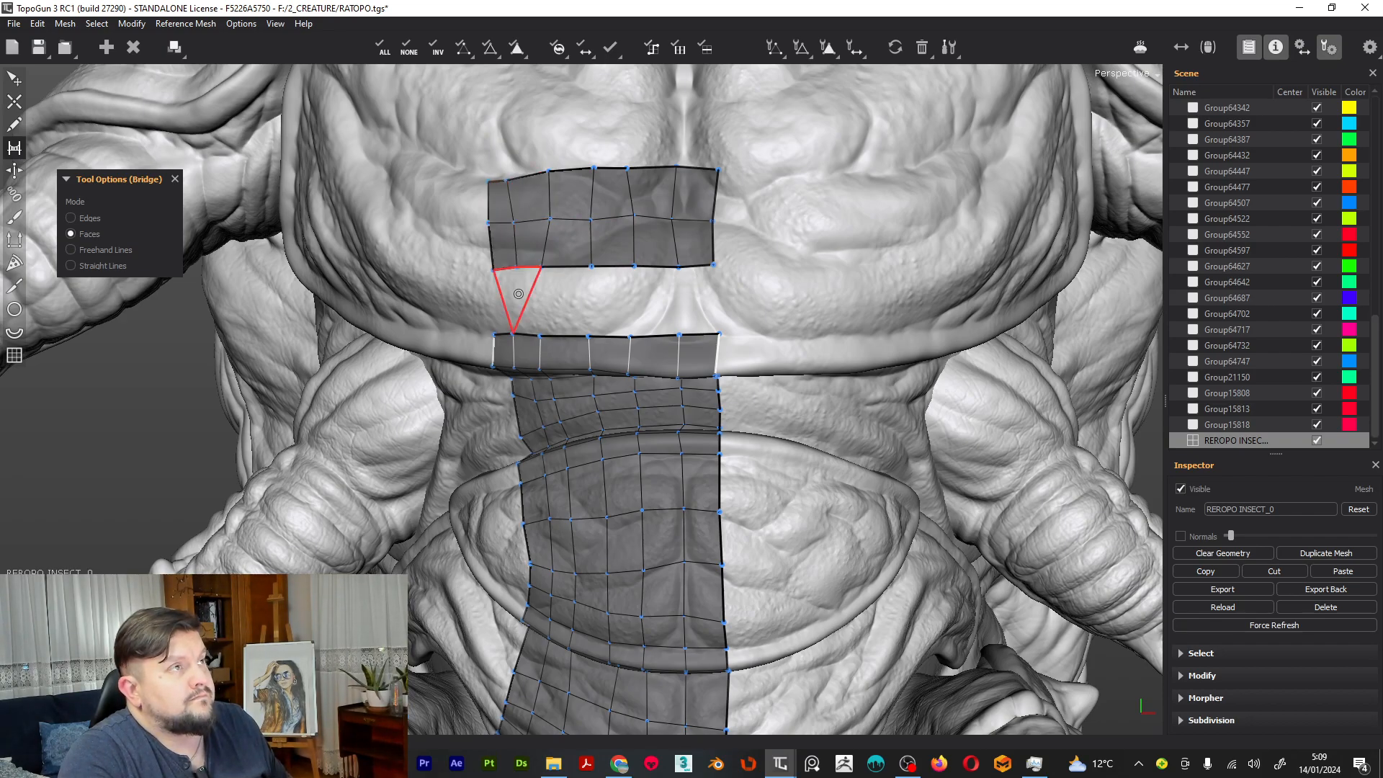
Undo the faces filled between the upper vertex chains
key(ctrl+z)
key(ctrl+z)
key(ctrl+z)
key(ctrl+z)
key(ctrl+z)
key(ctrl+z)
key(ctrl+z)
key(ctrl+z)
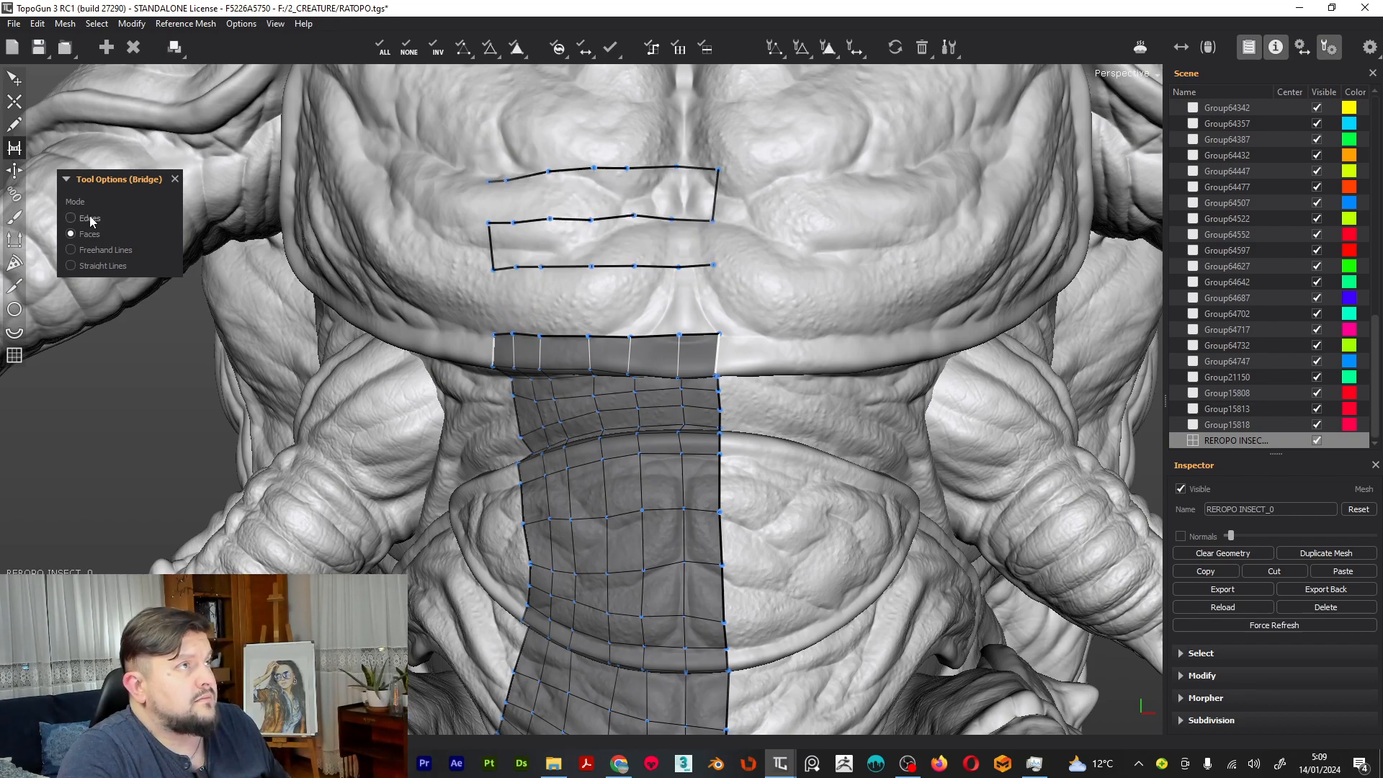
Bridge all three rows from the upper vertex chains down to the lower chest strip with continuous strokes in Edges mode
click(89, 219)
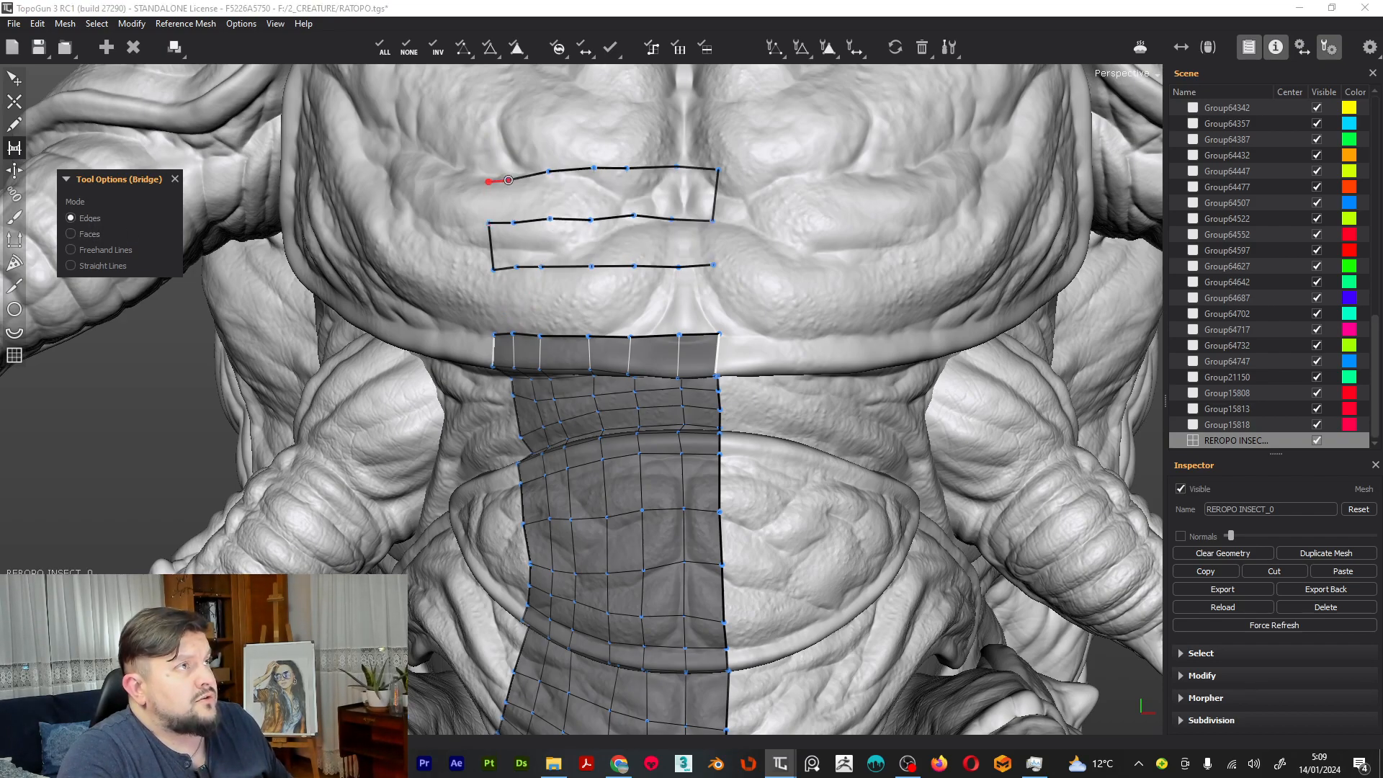
drag(504, 204, 582, 198)
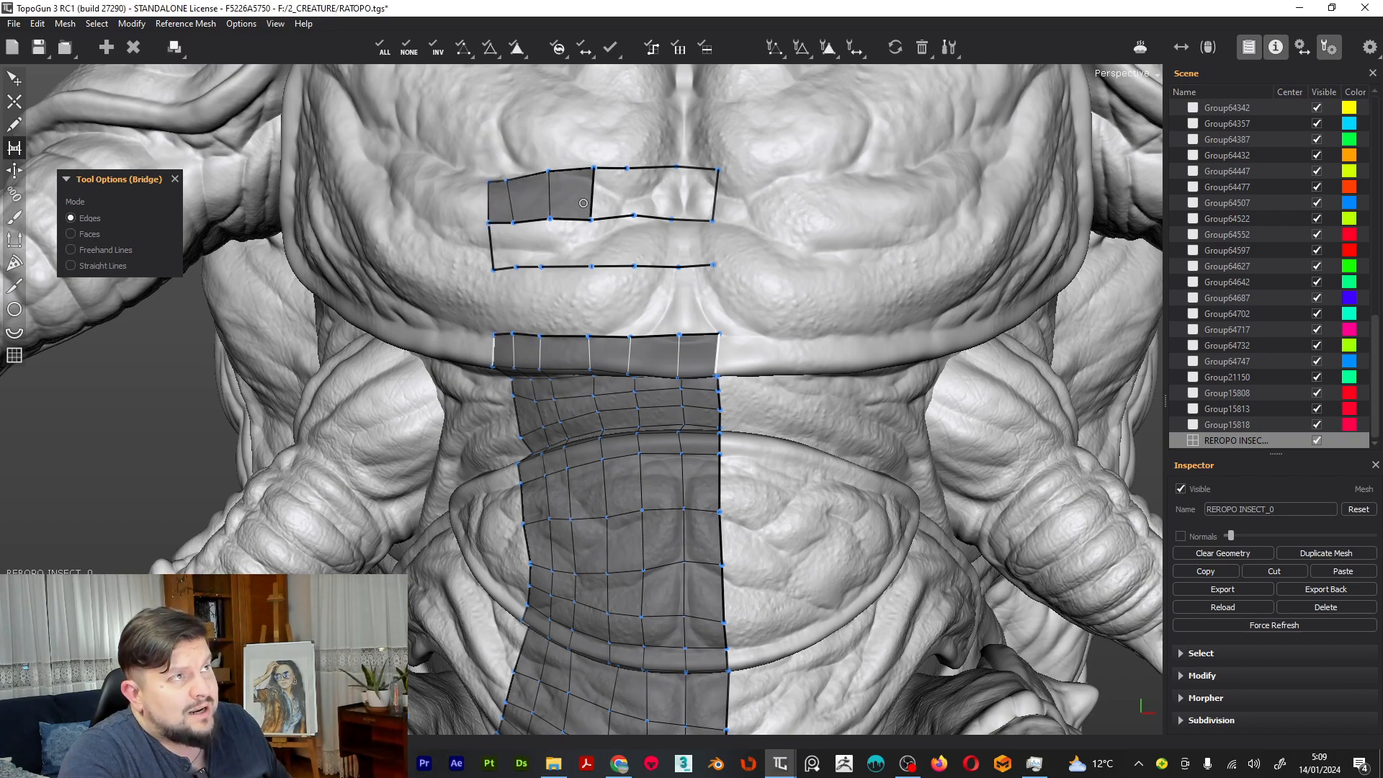
drag(598, 203, 718, 203)
mouse_move(631, 251)
mouse_down()
mouse_move(664, 242)
mouse_move(510, 243)
mouse_move(701, 256)
mouse_move(730, 242)
mouse_up()
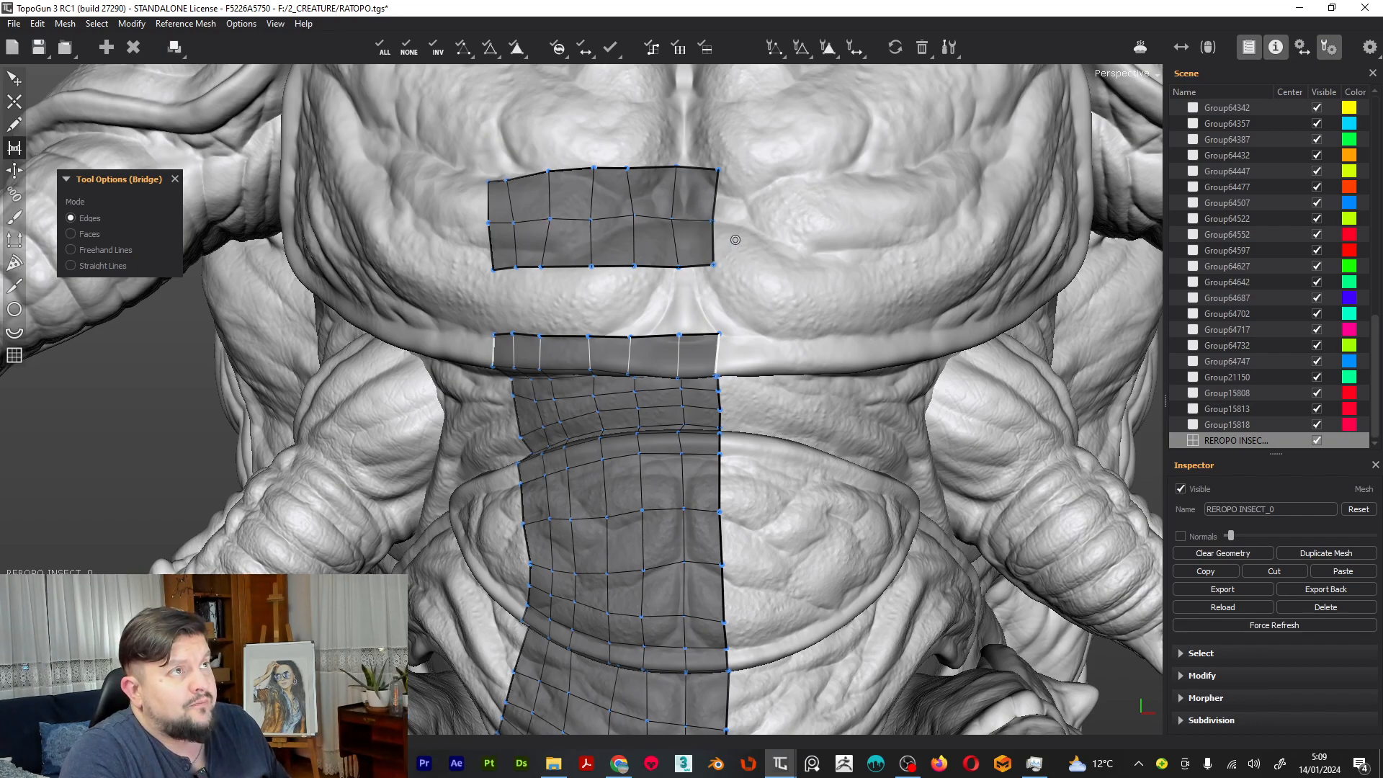
drag(716, 300, 538, 298)
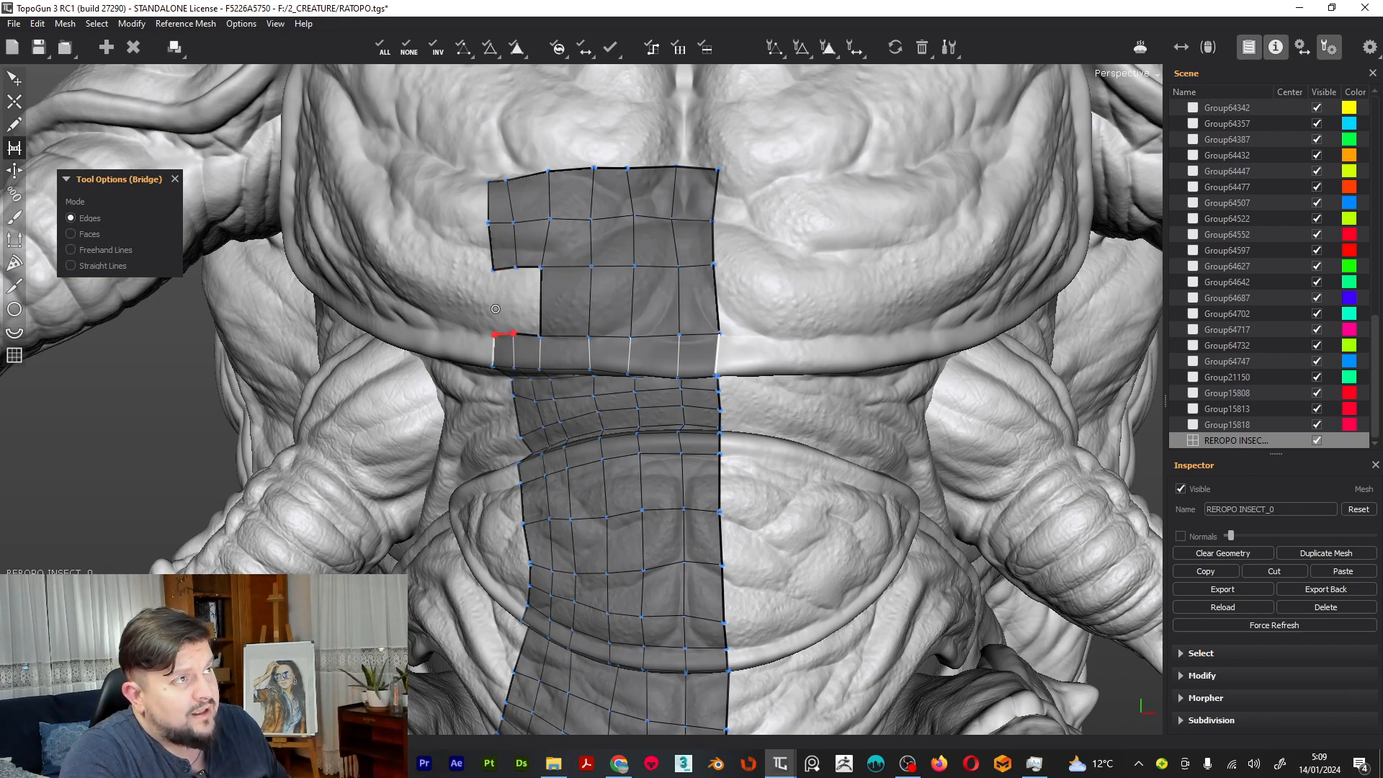
drag(489, 298, 527, 301)
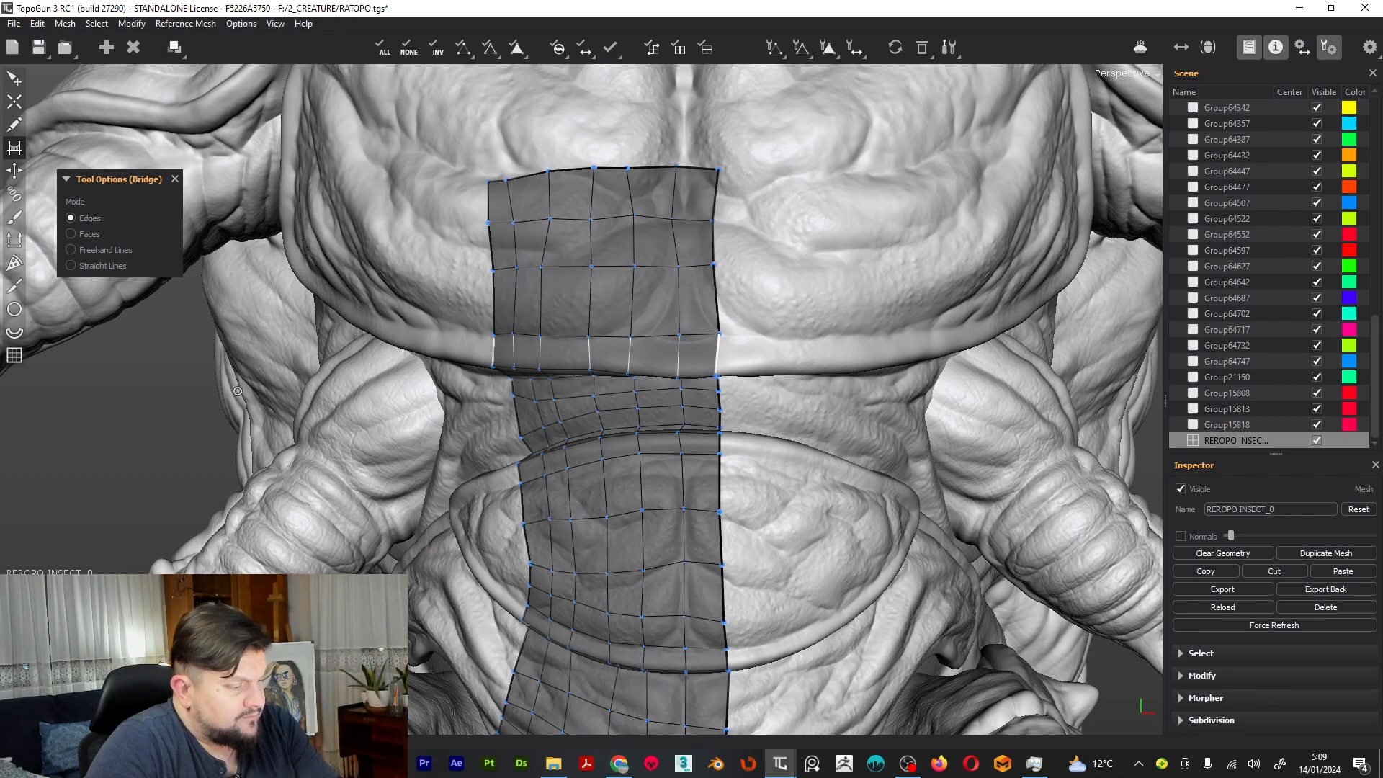
Extend the chest mesh upward by one row with a Bridge stroke in Freehand Lines mode
click(70, 234)
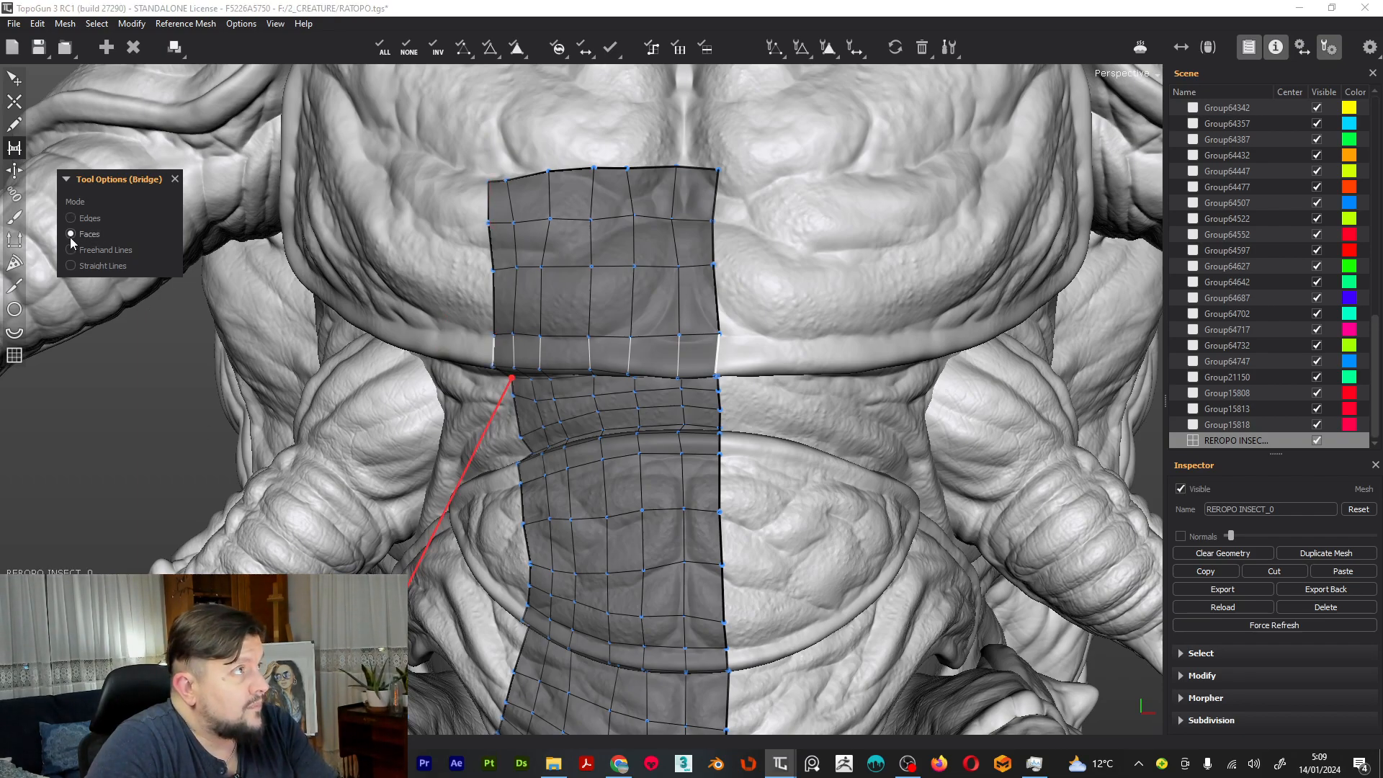
click(71, 250)
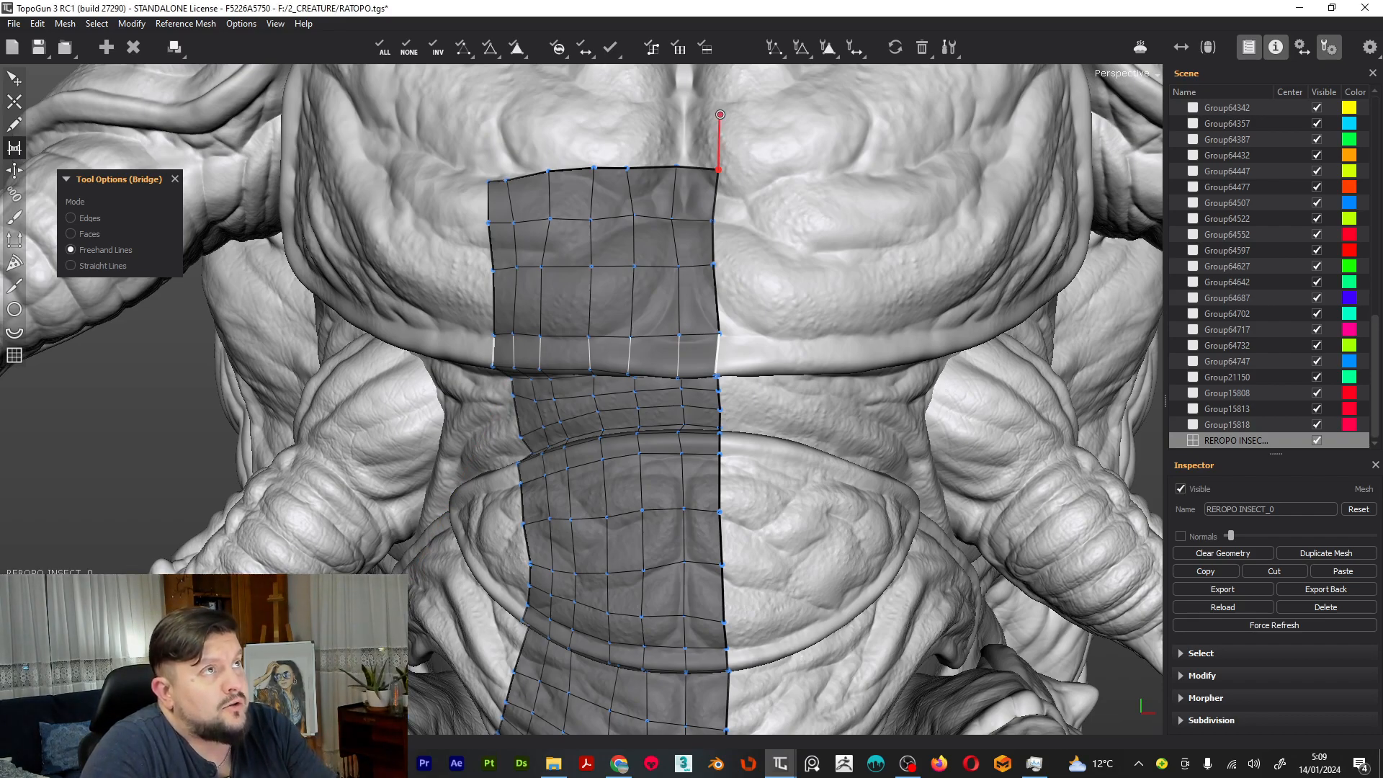
mouse_move(674, 115)
mouse_down()
mouse_move(577, 108)
mouse_move(403, 141)
mouse_move(445, 130)
mouse_up()
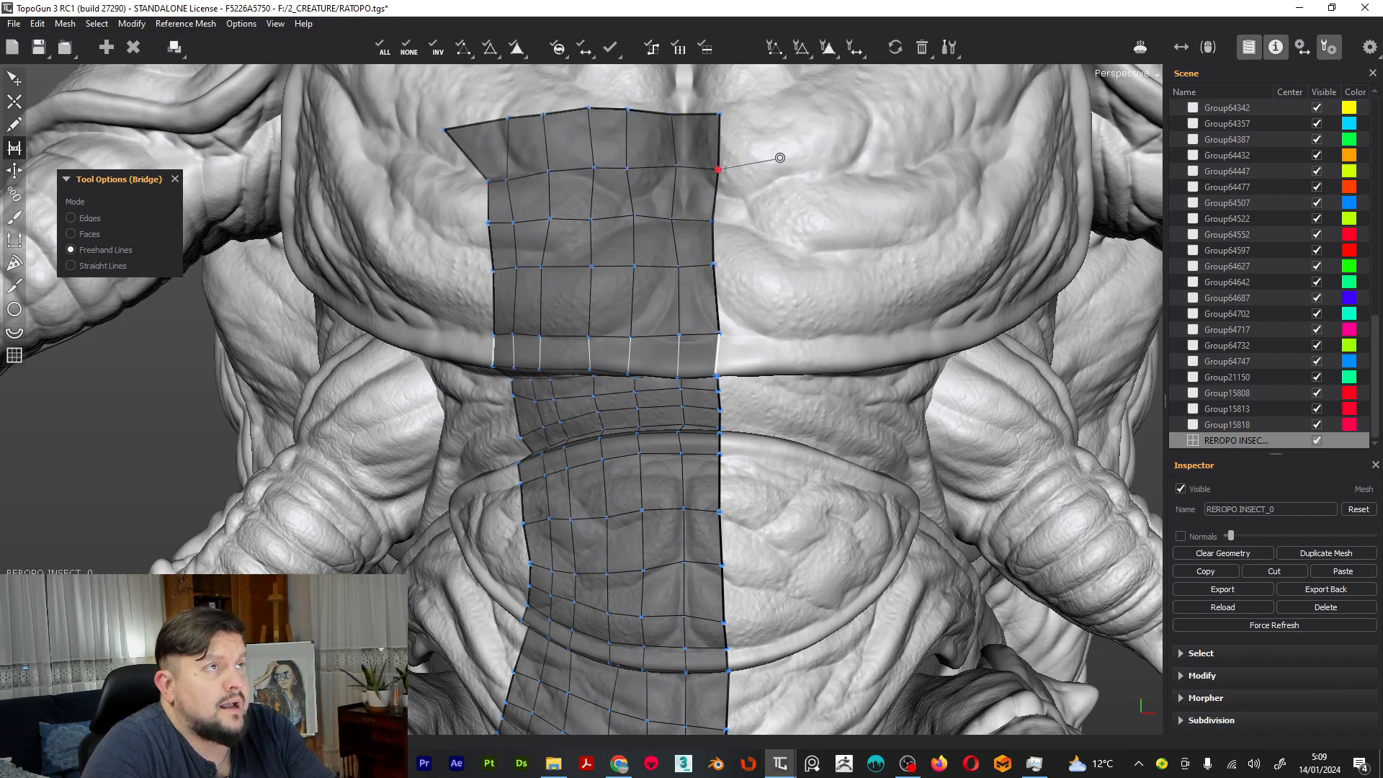
Move the top row's protruding outer corner vertex inward in line with its column, and bridge another freehand row above
alt+middle_drag(820, 148, 834, 345)
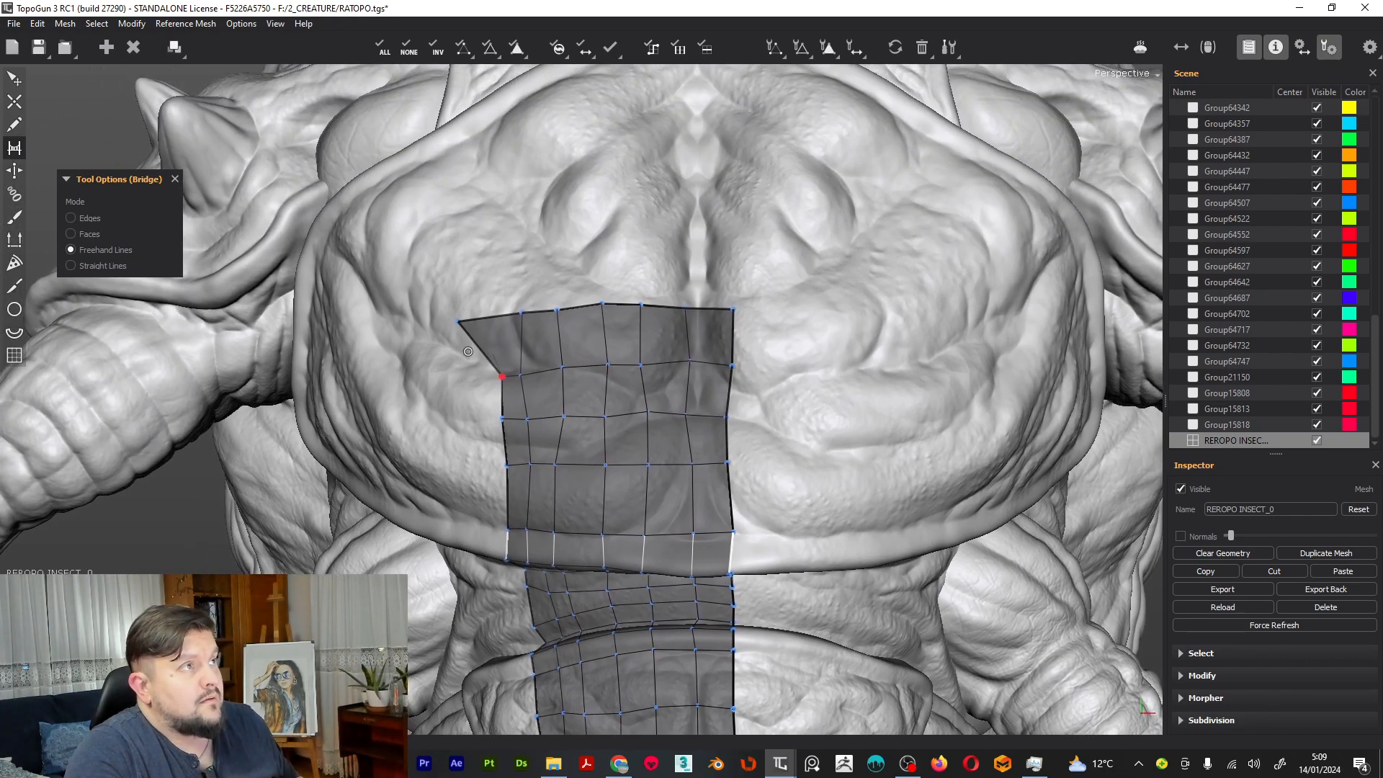
key(q)
drag(459, 323, 492, 318)
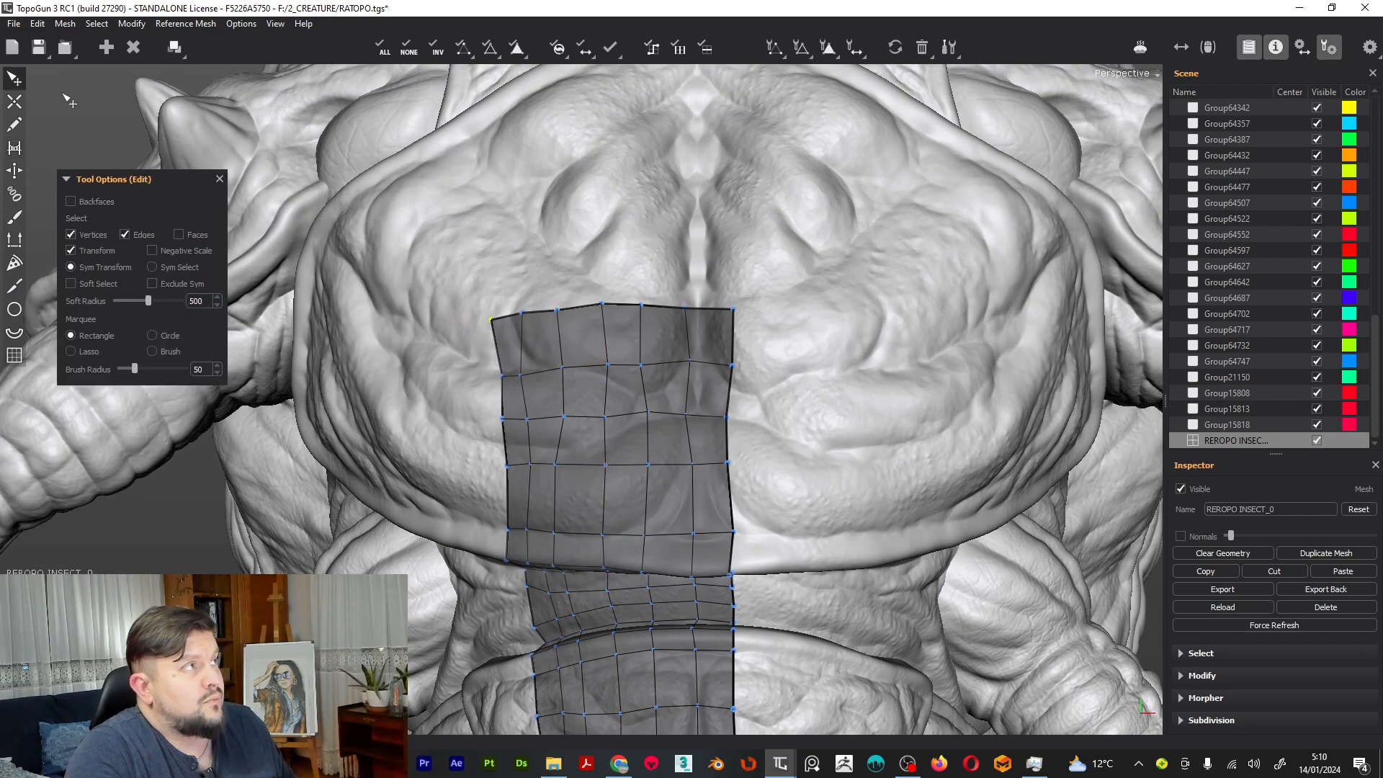
click(15, 149)
drag(486, 245, 752, 222)
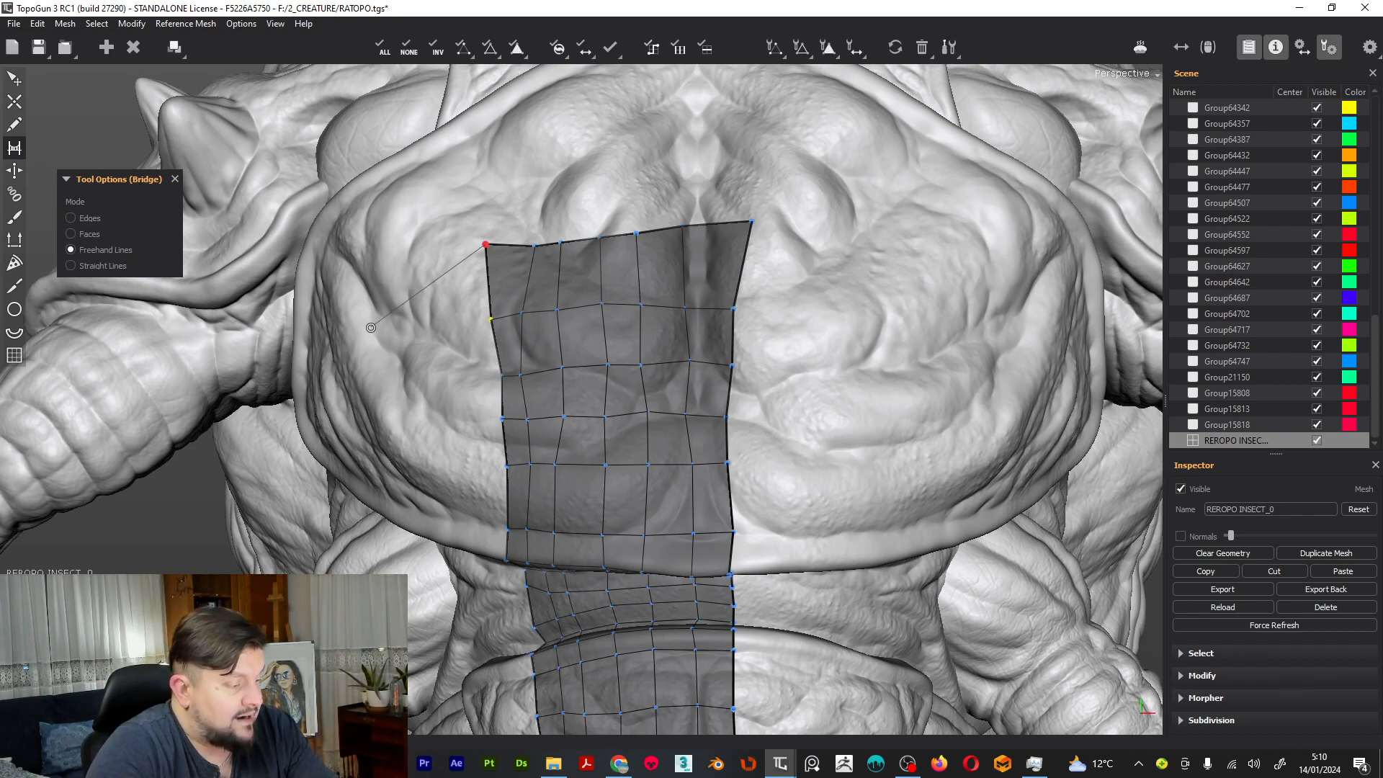
Bridge four more rows up the chest to the base of the neck in Straight Lines mode
click(71, 266)
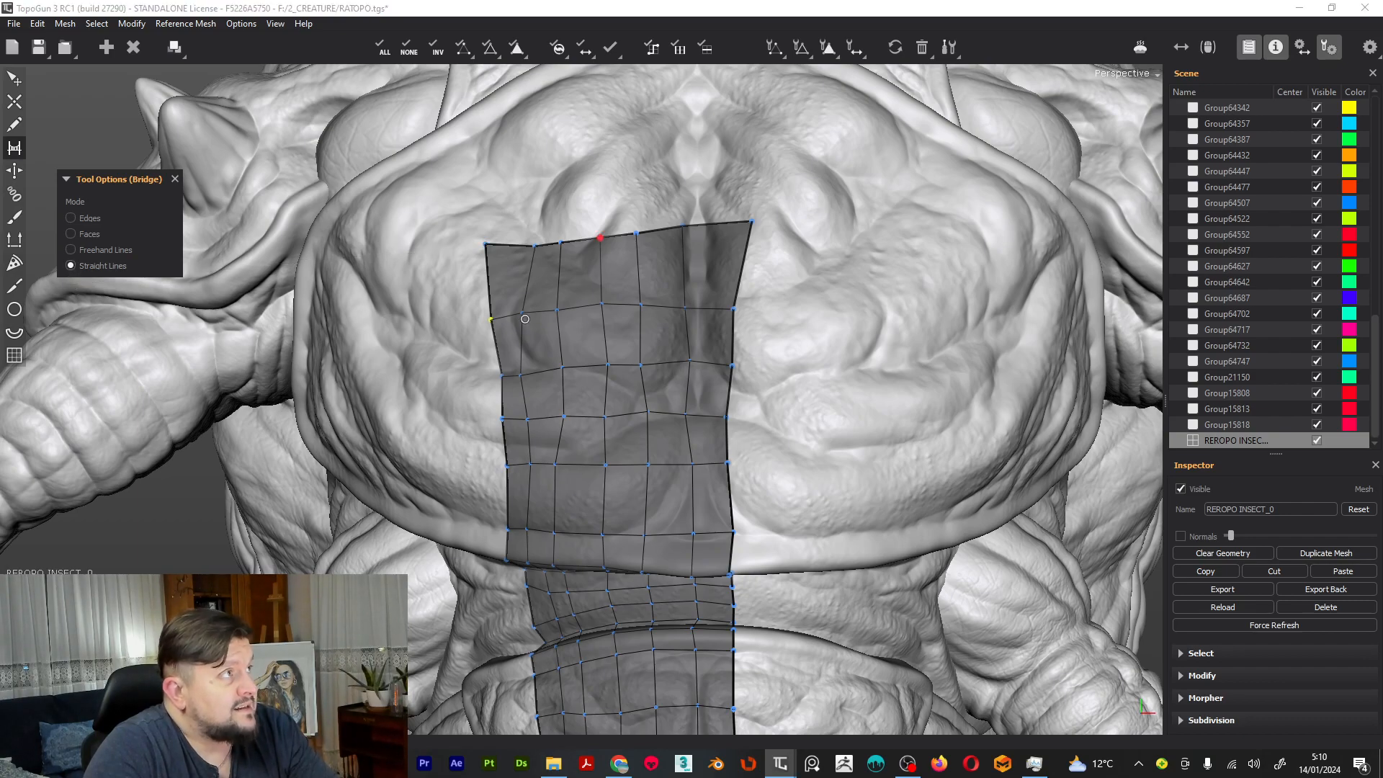
drag(542, 189, 773, 152)
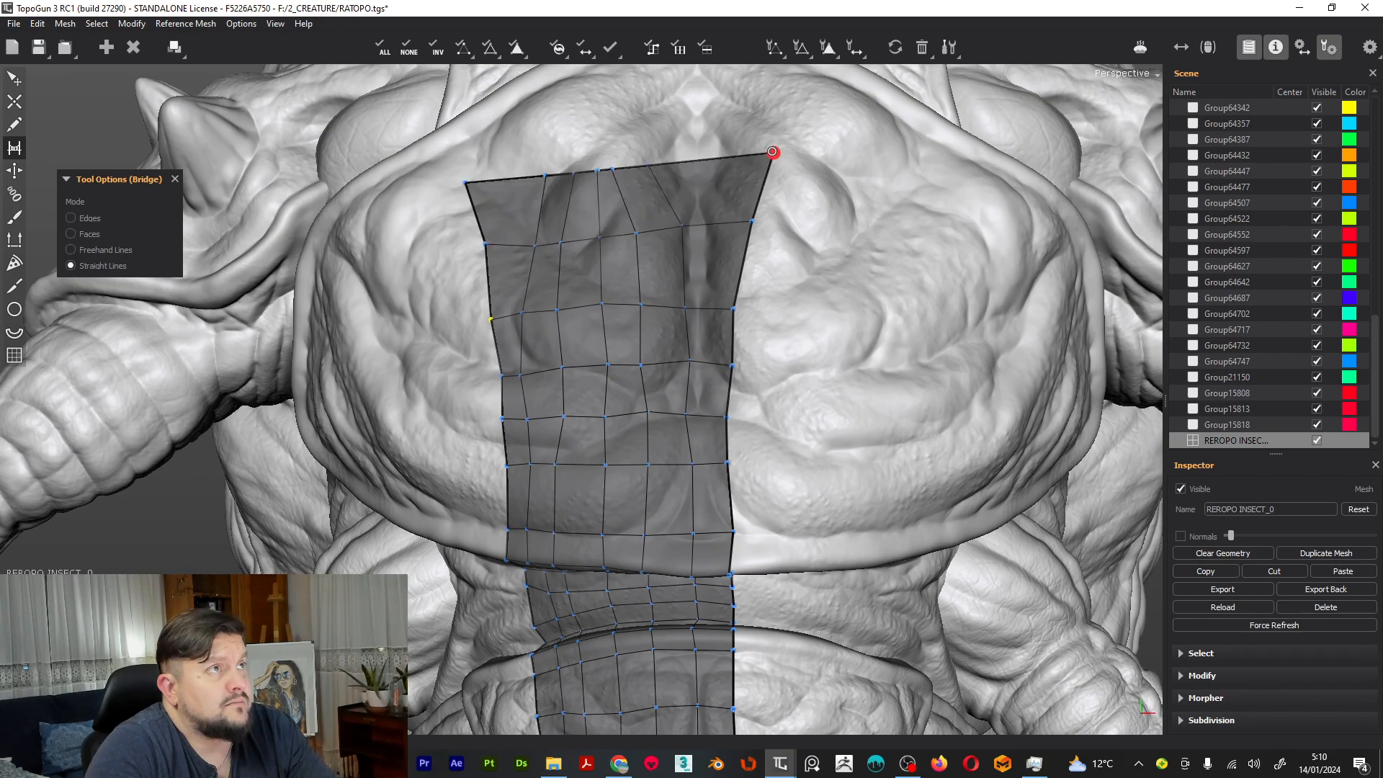
mouse_move(457, 128)
mouse_down()
mouse_move(624, 125)
mouse_move(786, 89)
mouse_up()
alt+middle_drag(738, 156, 799, 415)
drag(527, 331, 867, 301)
mouse_move(519, 281)
mouse_down()
mouse_move(758, 273)
mouse_move(866, 248)
mouse_up()
scroll(649, 329, up, 4)
scroll(649, 329, down, 7)
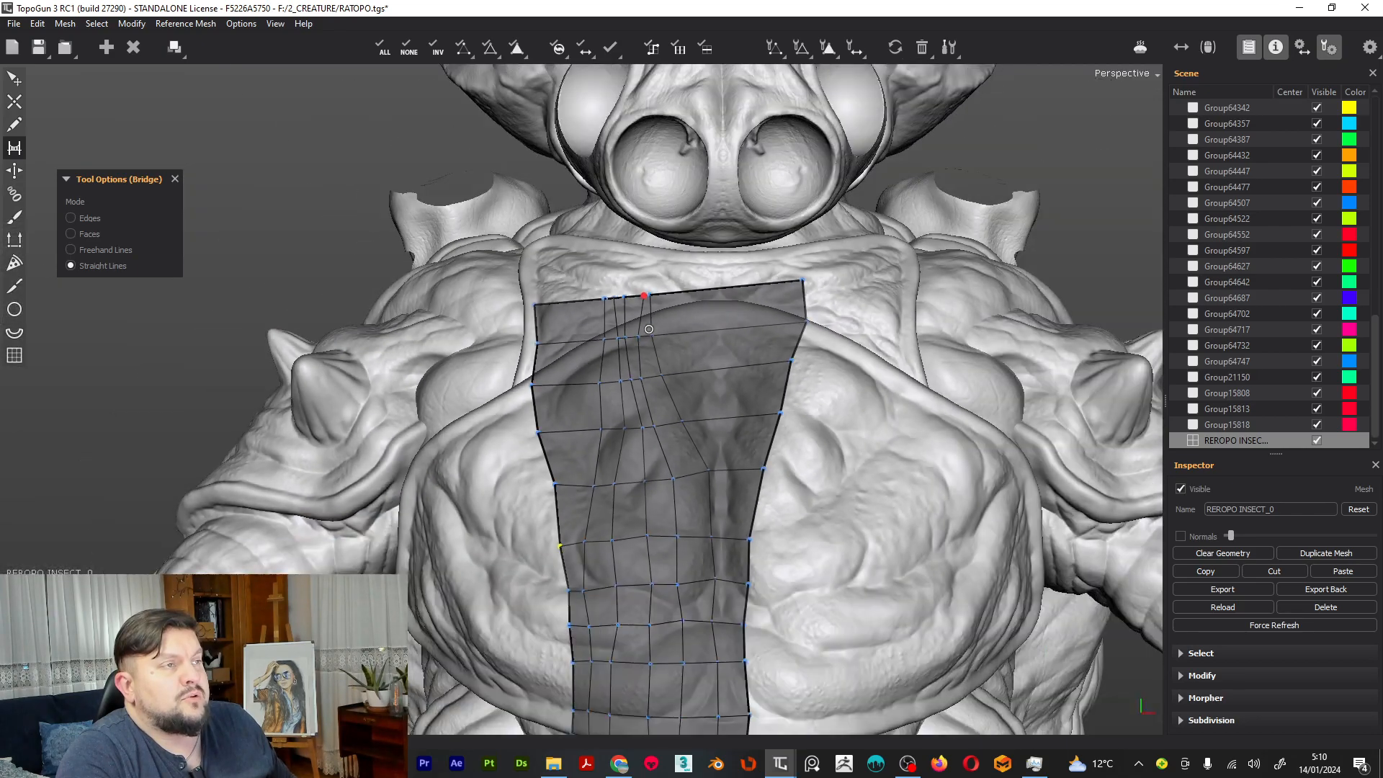
alt+middle_drag(643, 425, 628, 252)
alt+middle_drag(634, 378, 636, 420)
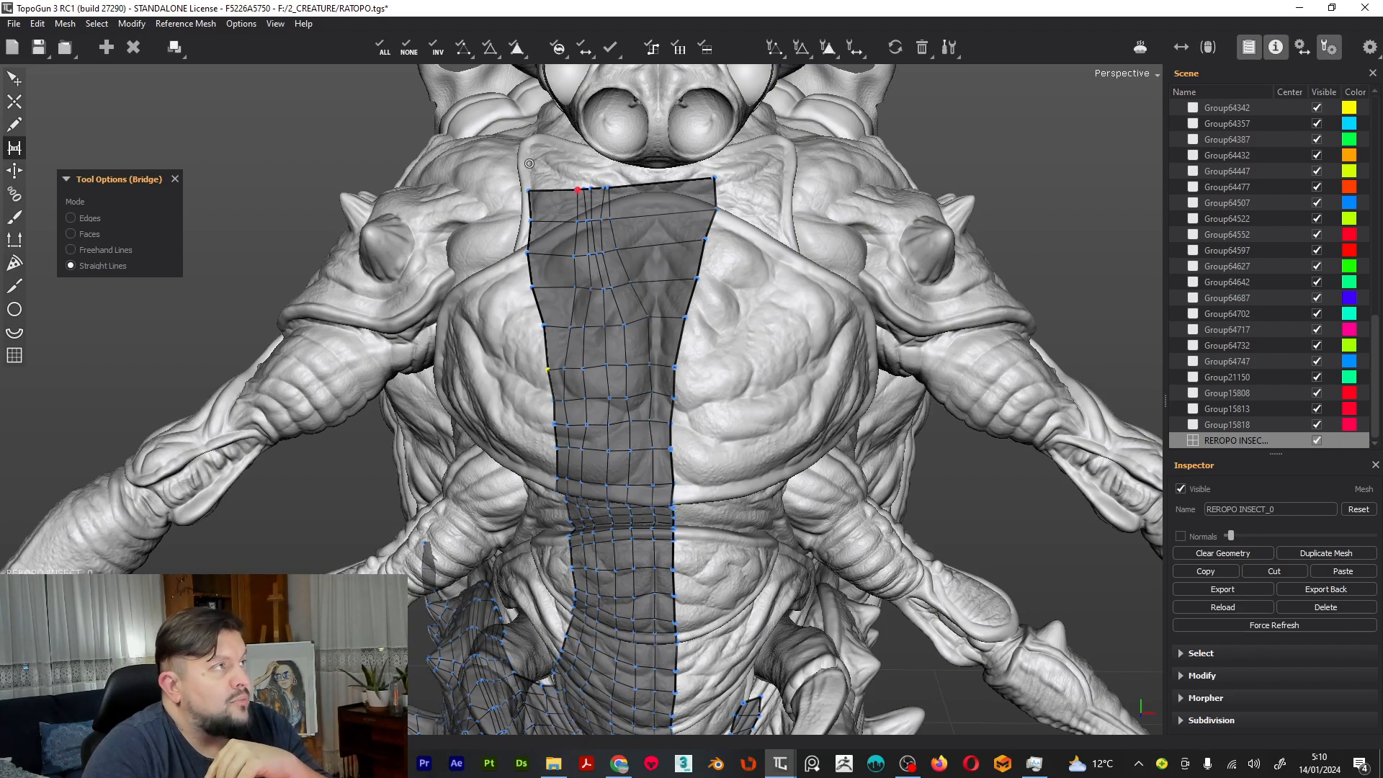
Smooth the upper chest strip's centre, outer and top borders with the Brush tool in Relax mode
click(15, 219)
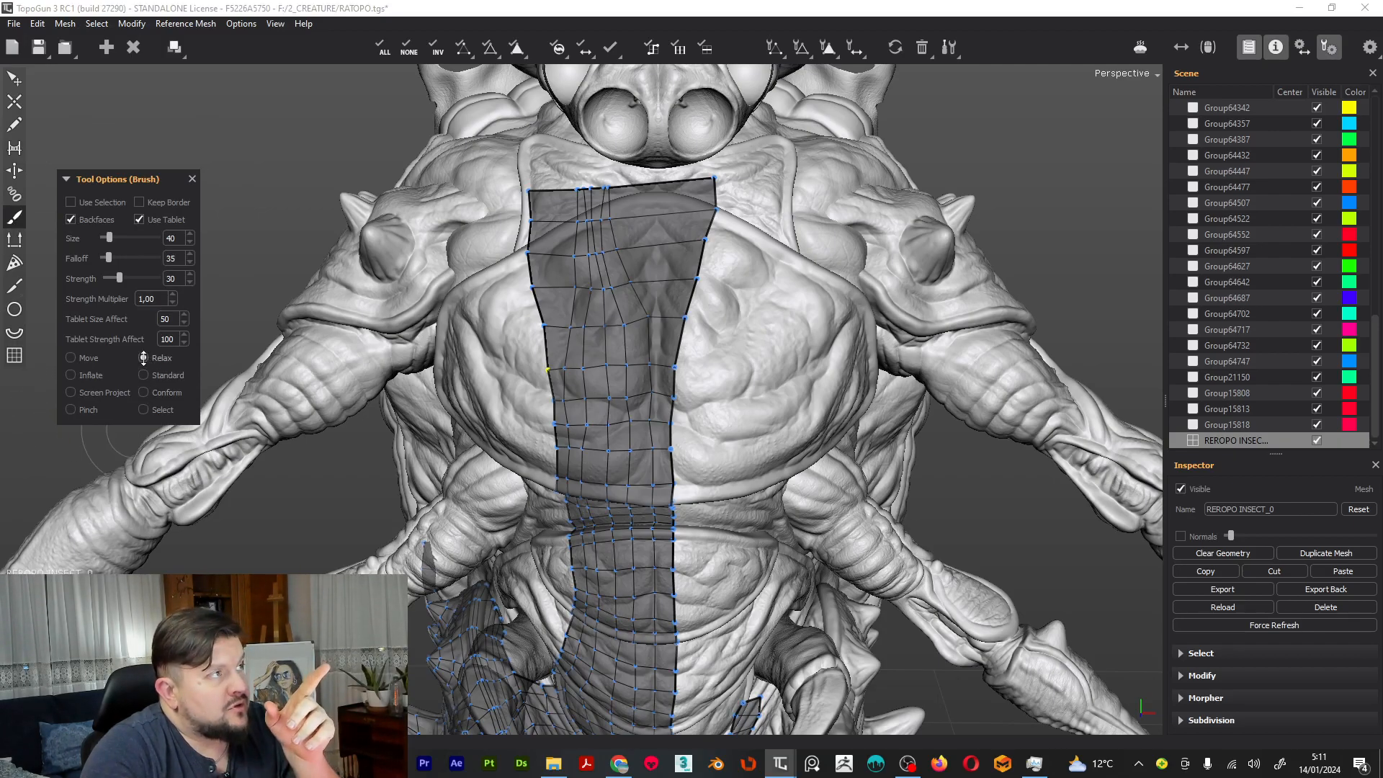
mouse_move(685, 317)
mouse_down()
mouse_move(673, 189)
mouse_move(671, 371)
mouse_up()
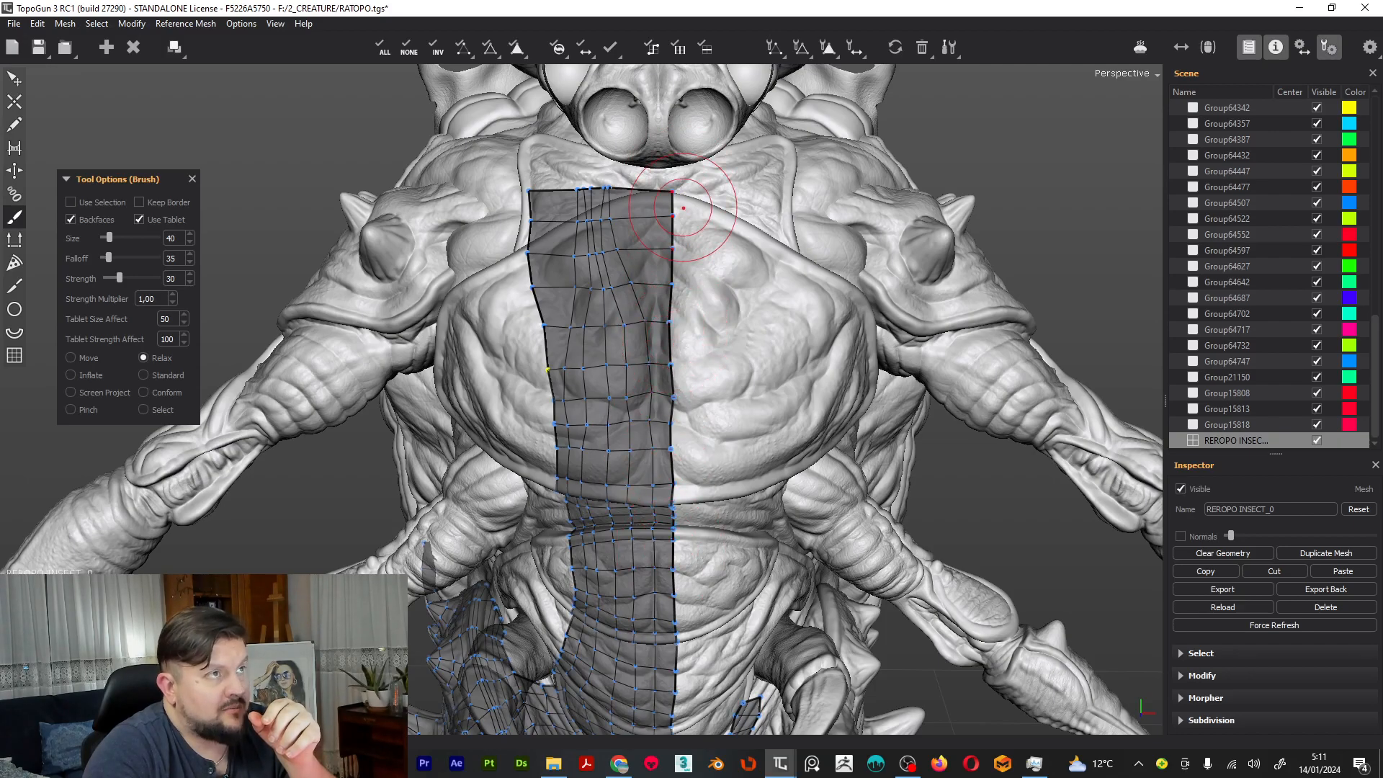
mouse_move(468, 416)
mouse_down()
mouse_move(518, 303)
mouse_move(527, 208)
mouse_move(463, 206)
mouse_up()
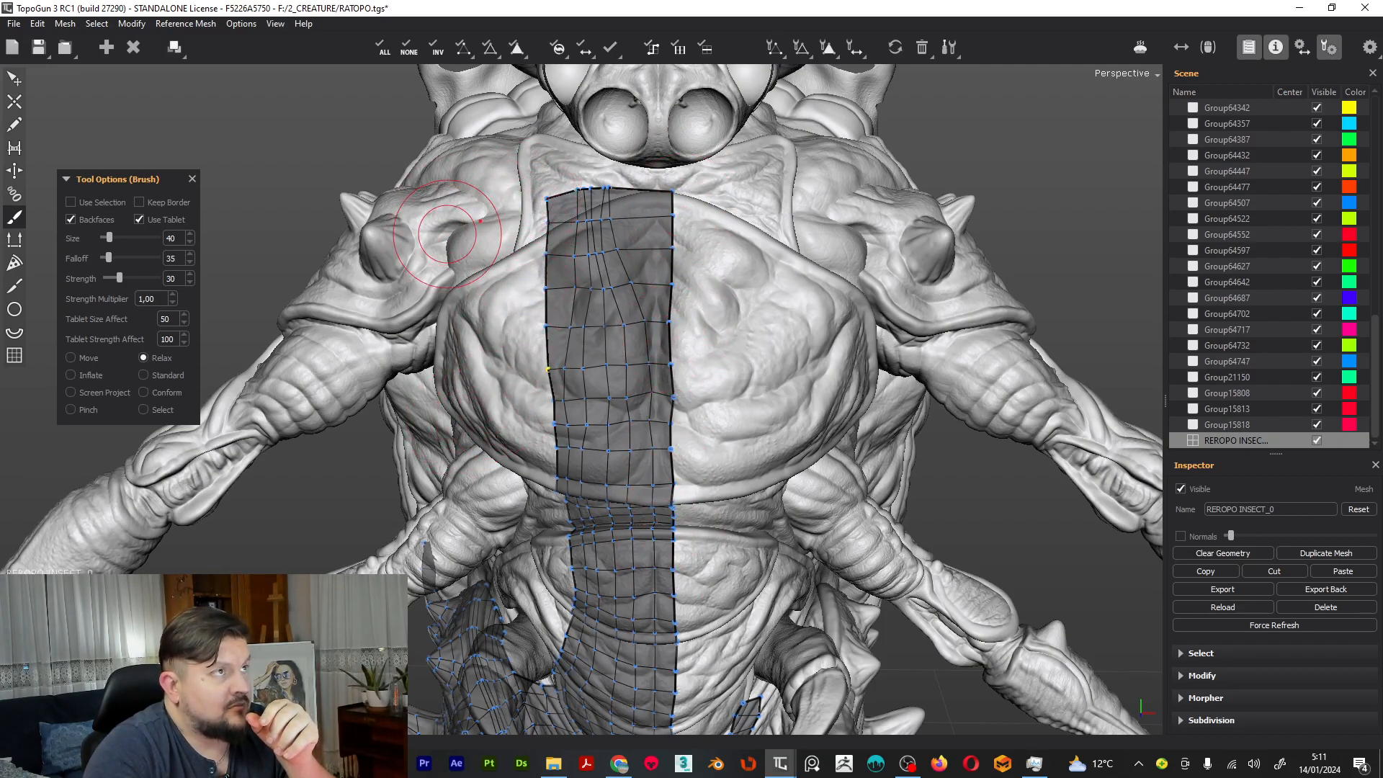
drag(574, 189, 582, 174)
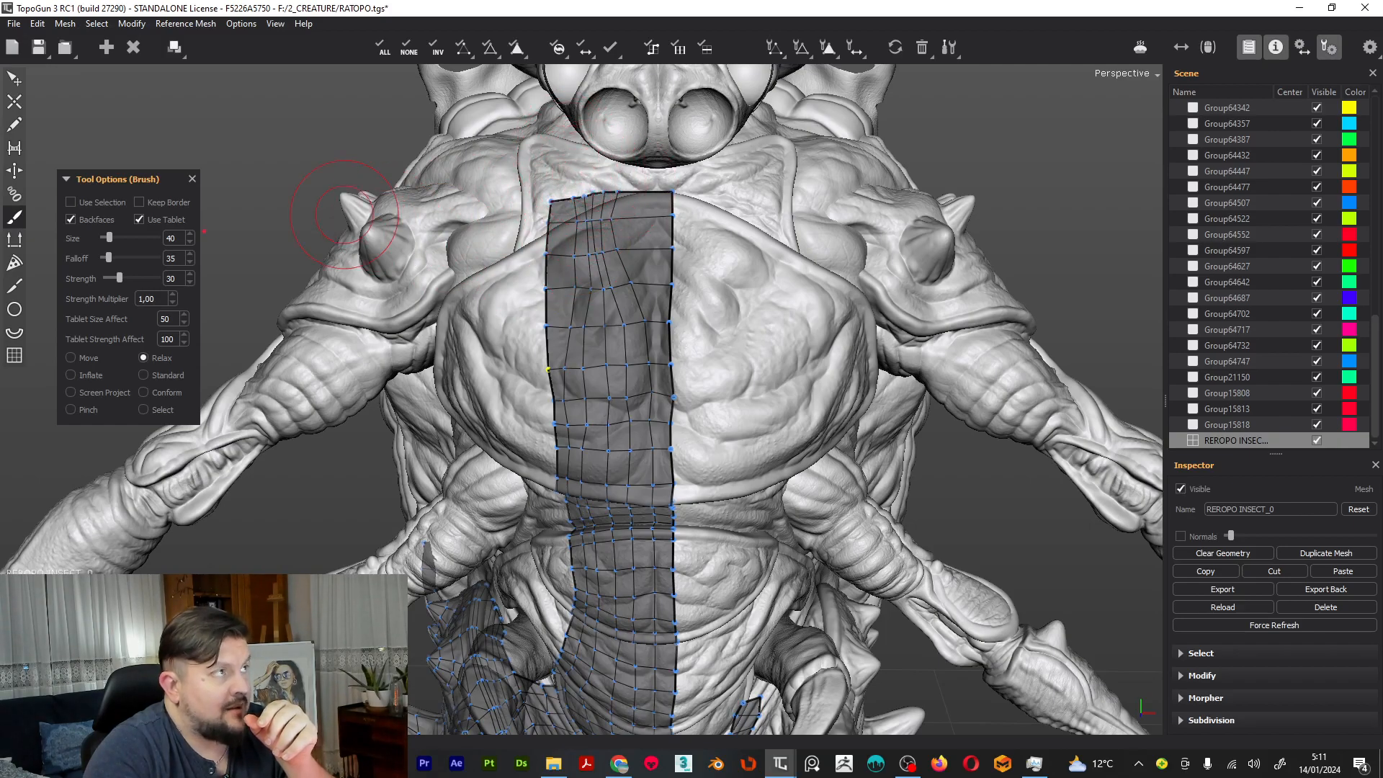
Enable Keep Border for the brush and relax the interior vertices of the upper chest strip
click(157, 207)
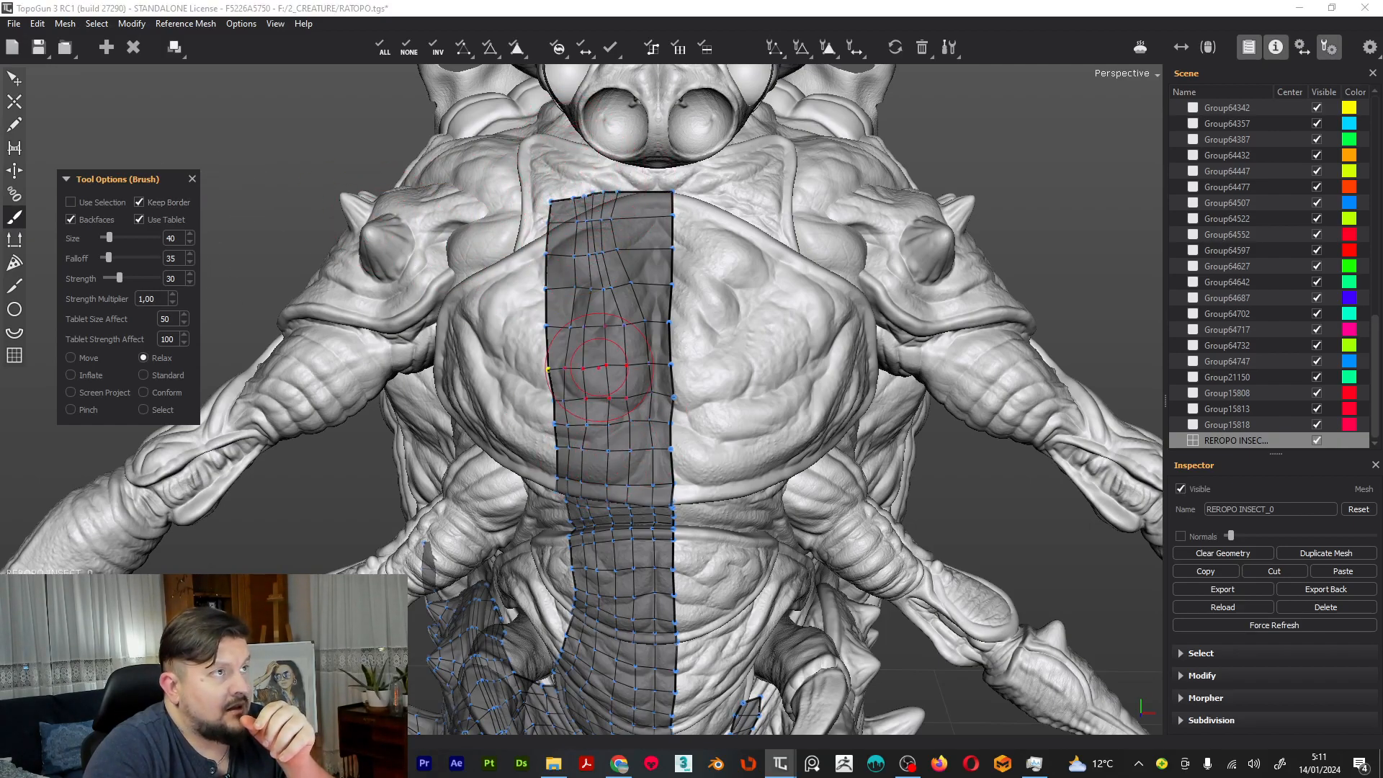
mouse_move(604, 496)
mouse_down()
mouse_move(616, 310)
mouse_move(608, 353)
mouse_move(591, 260)
mouse_move(621, 220)
mouse_move(634, 256)
mouse_move(662, 217)
mouse_move(627, 223)
mouse_move(609, 274)
mouse_move(561, 282)
mouse_up()
Set the brush to strength 53, size 33 and falloff 36, and relax the chest strip's top rows below the neck
drag(123, 280, 125, 278)
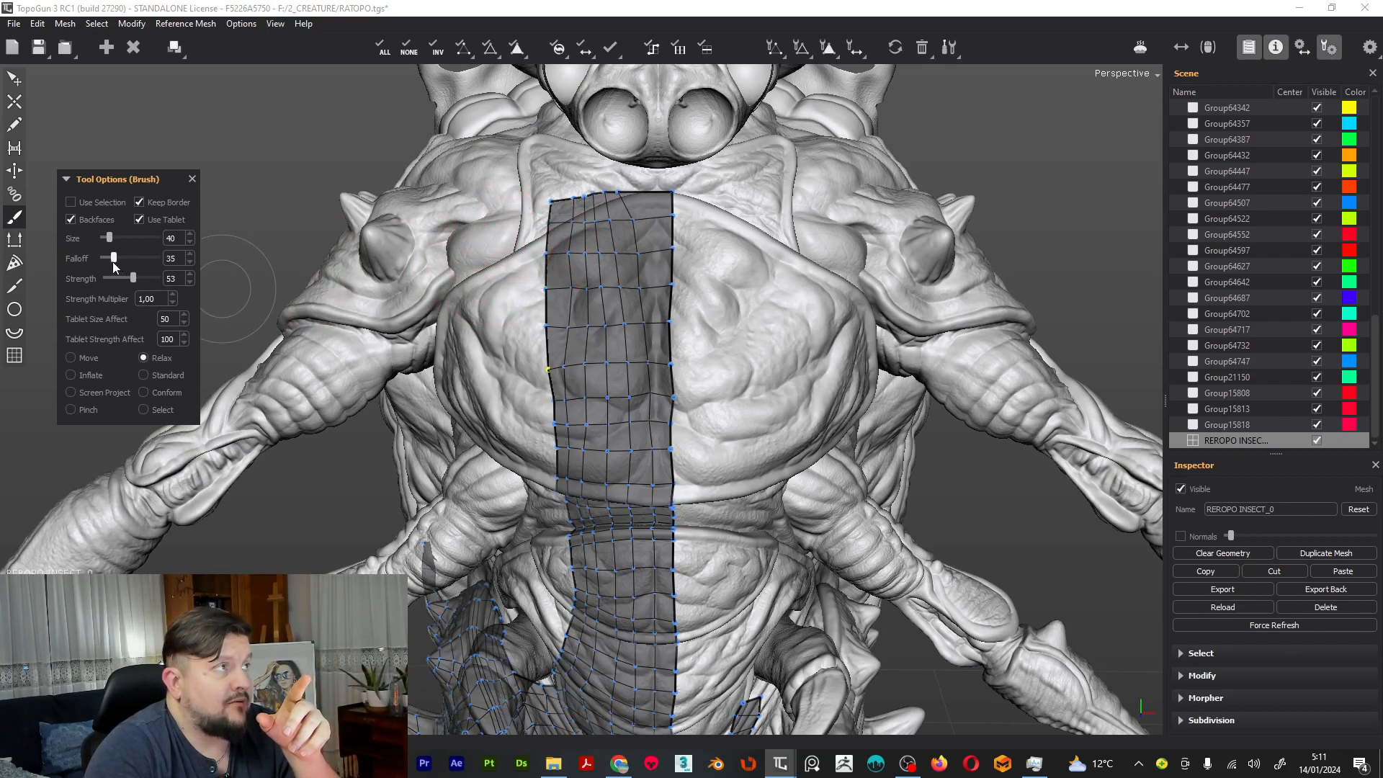
drag(115, 264, 113, 248)
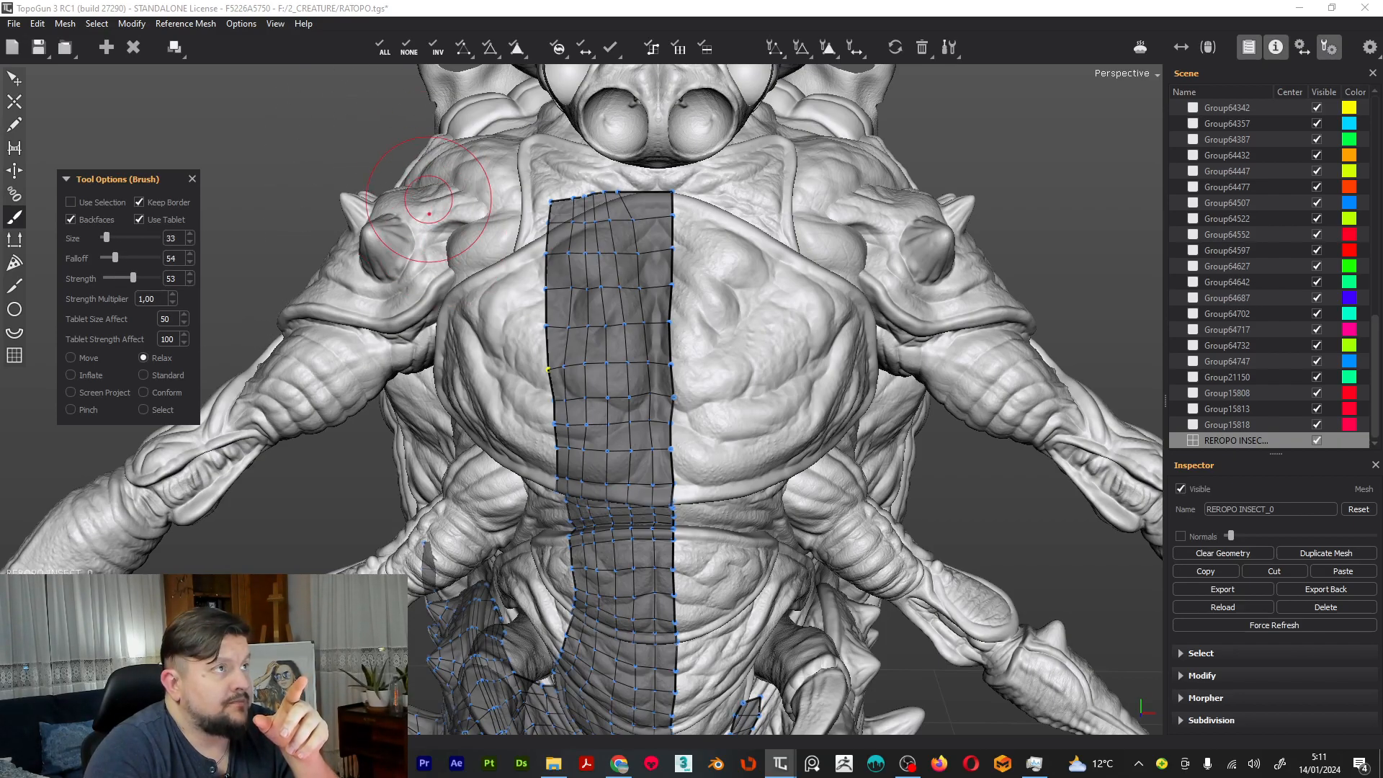
drag(113, 263, 107, 264)
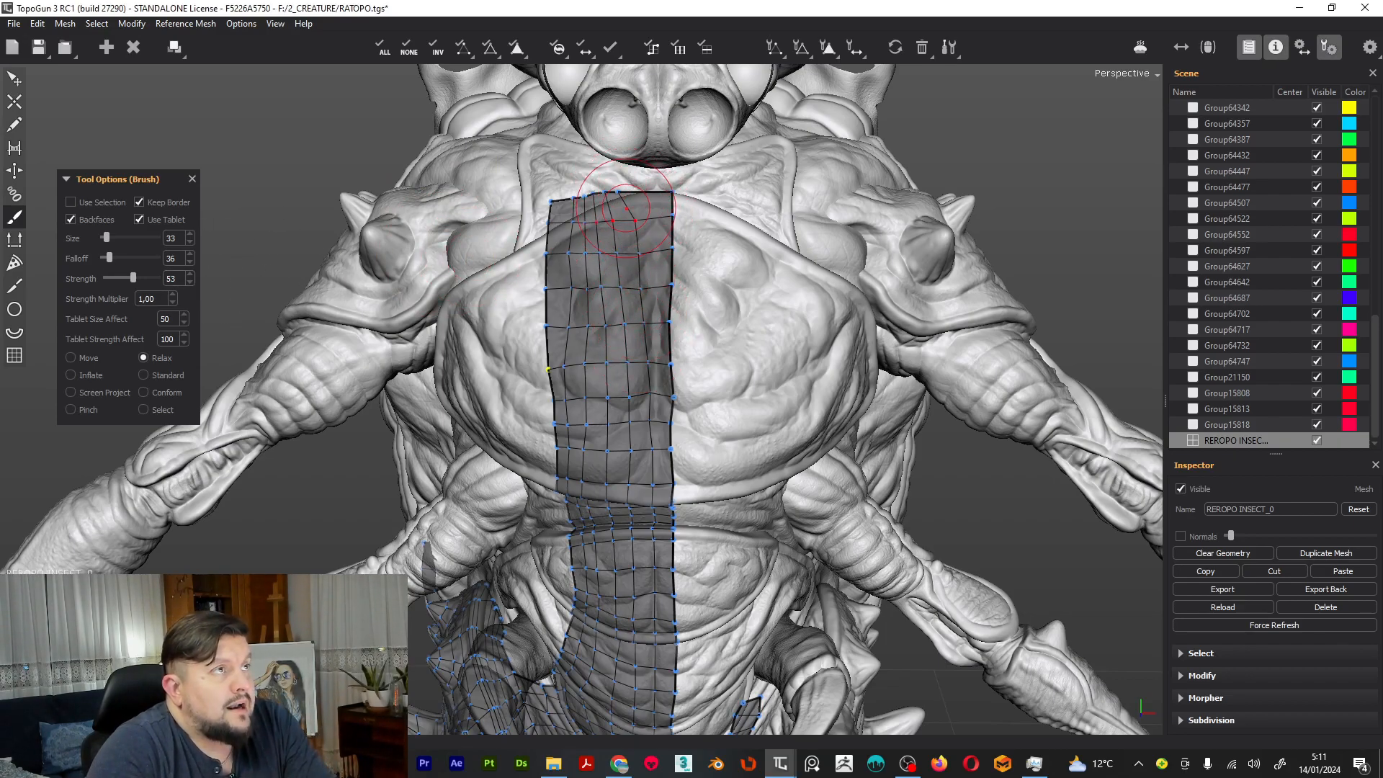
mouse_move(588, 277)
mouse_down()
mouse_move(595, 288)
mouse_move(612, 273)
mouse_move(623, 289)
mouse_move(630, 354)
mouse_move(637, 272)
mouse_move(609, 162)
mouse_move(598, 176)
mouse_move(636, 176)
mouse_up()
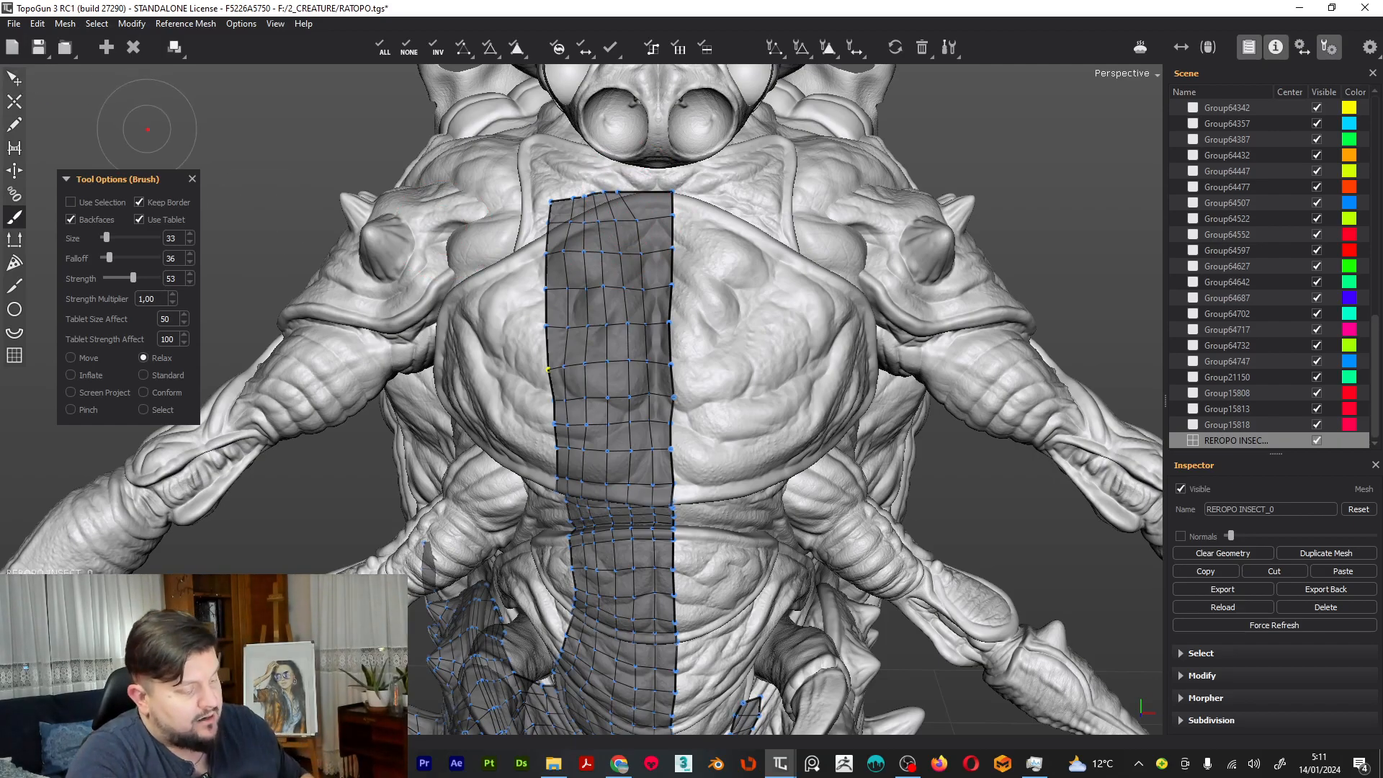
Even out the vertex spacing along the chest strip's top border with the Edit tool, and return to the Relax brush
key(q)
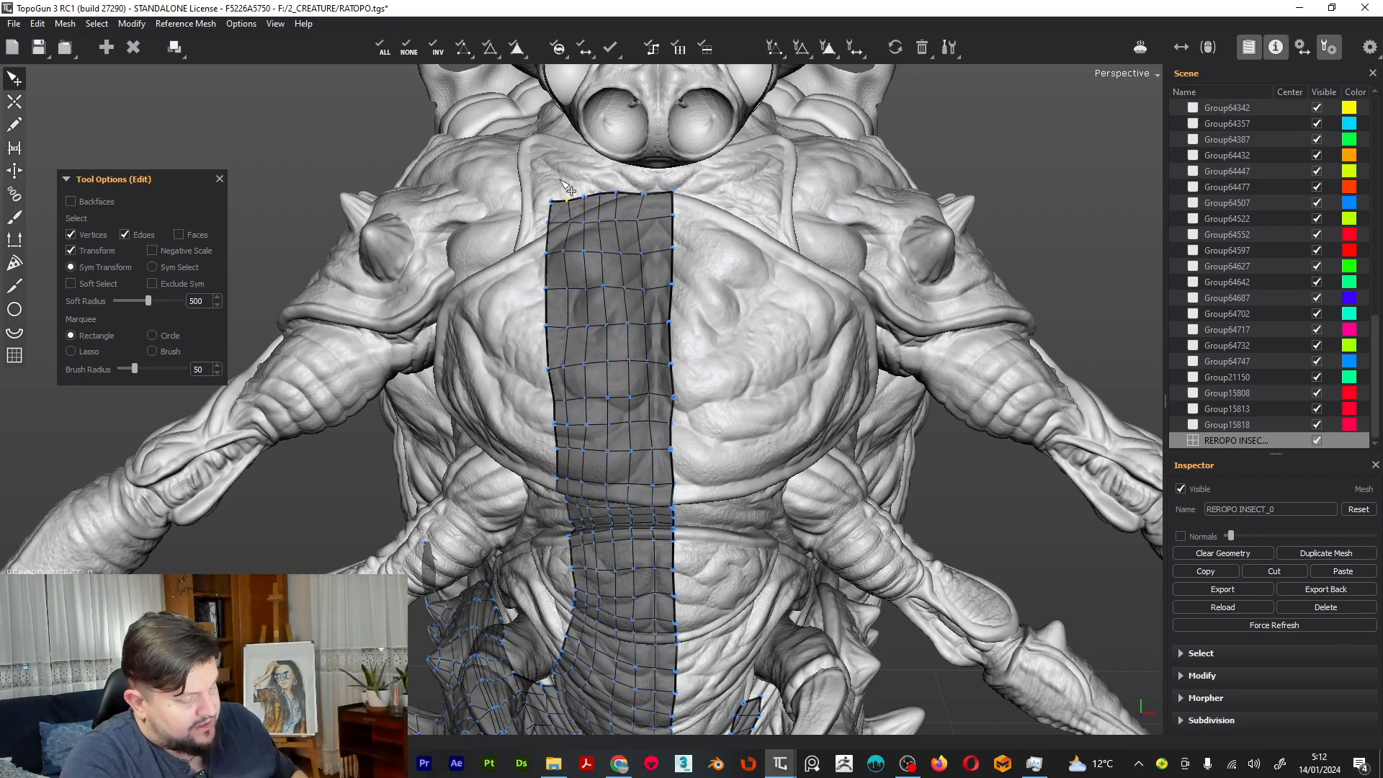
key(b)
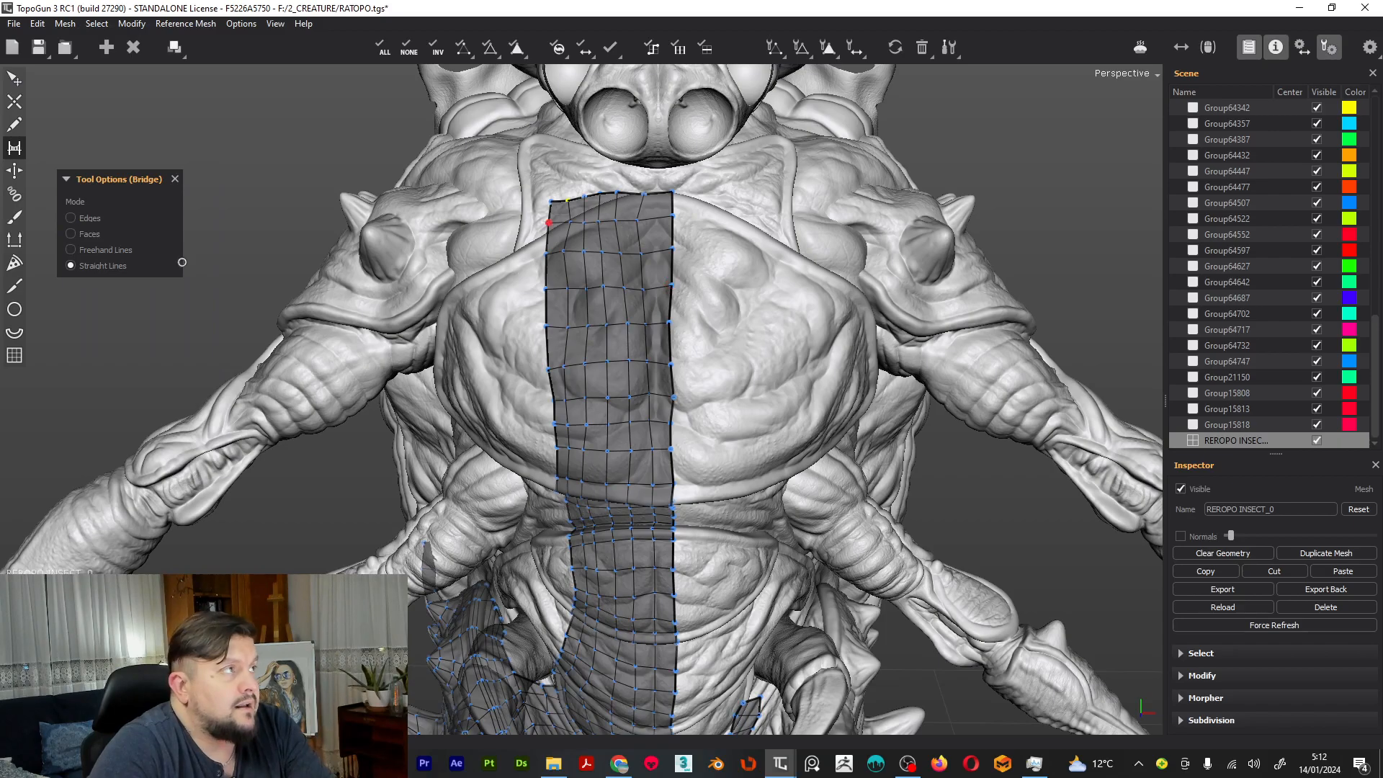
click(16, 217)
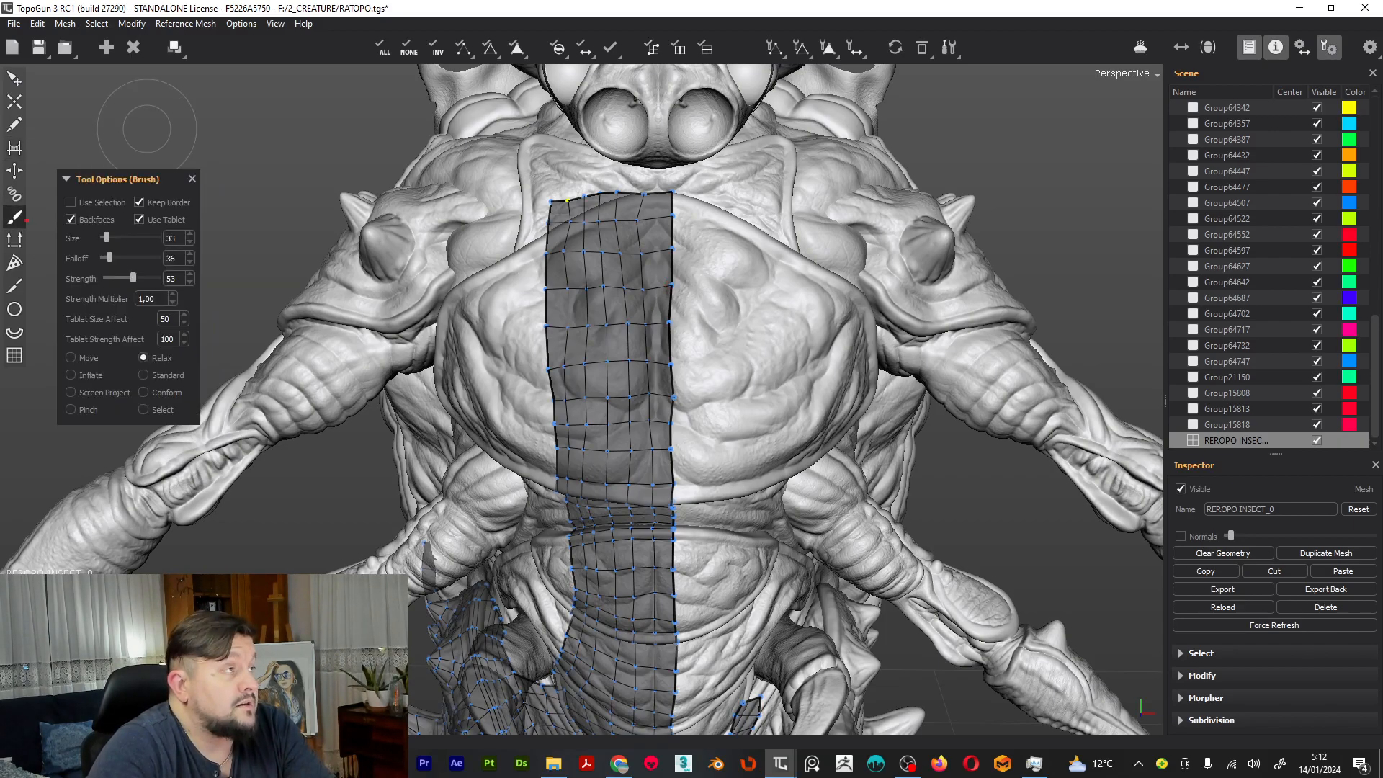